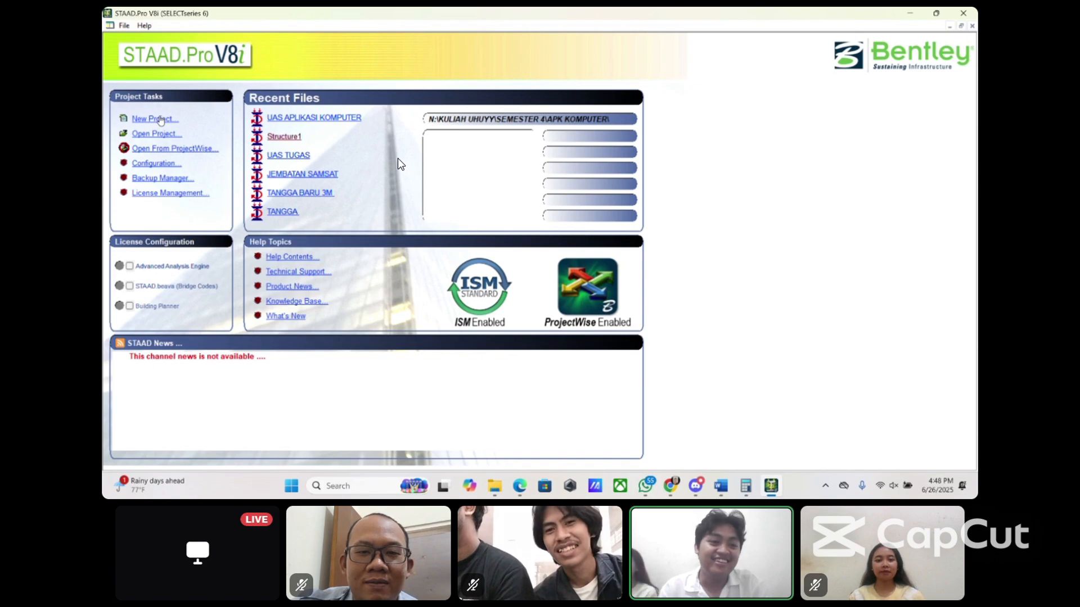
Step: Create a new Truss model named UAS APKOM, using meter for length and kilogram for force
left_click(159, 119)
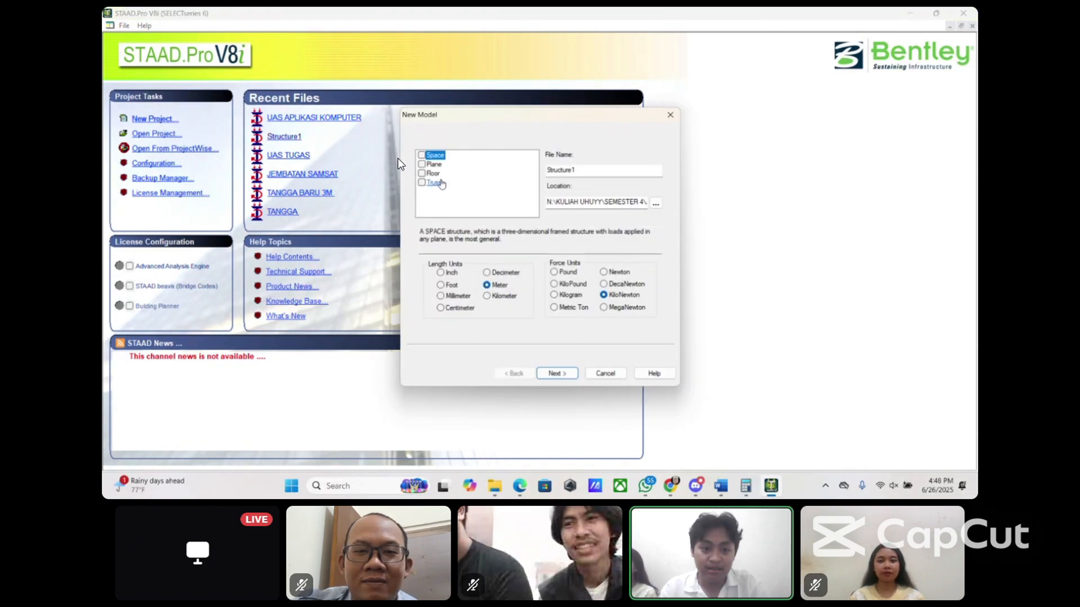
left_click(434, 182)
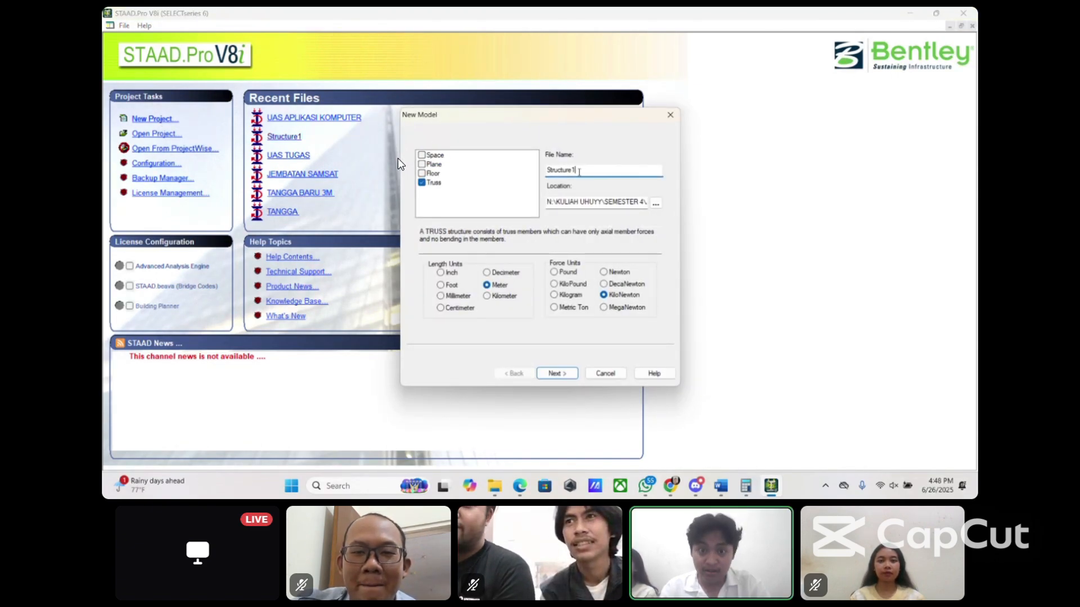
left_click_drag(582, 170, 543, 172)
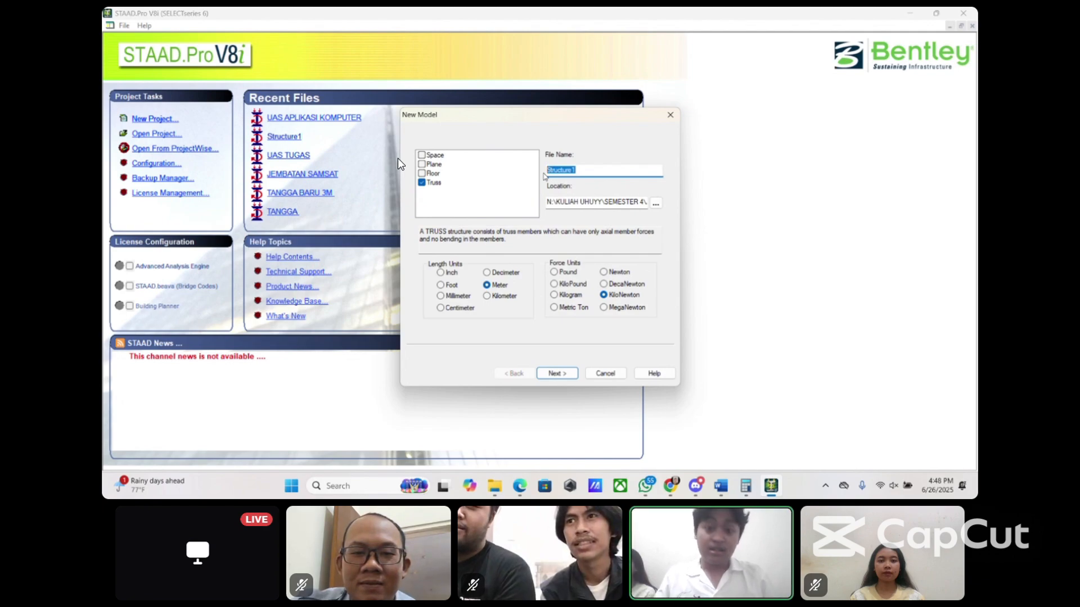
type("UAS ")
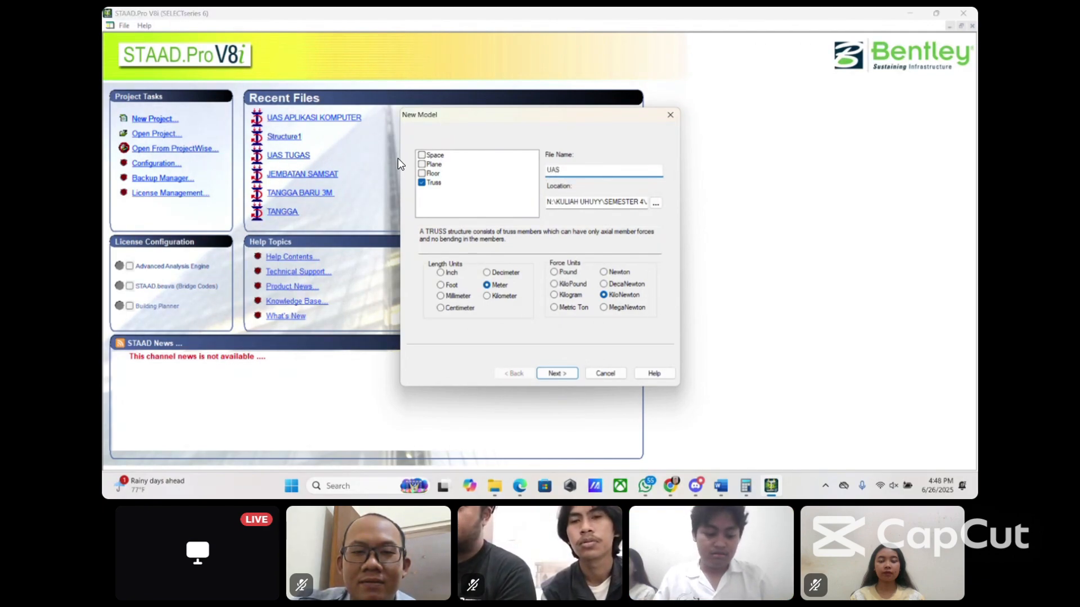
type("APKOM")
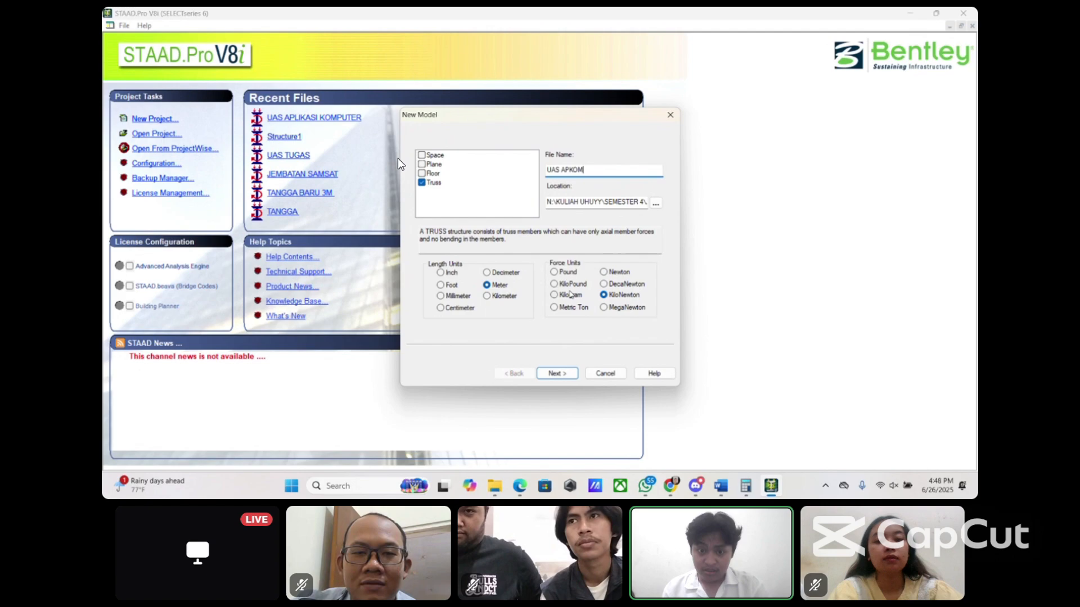
left_click(568, 297)
left_click(566, 374)
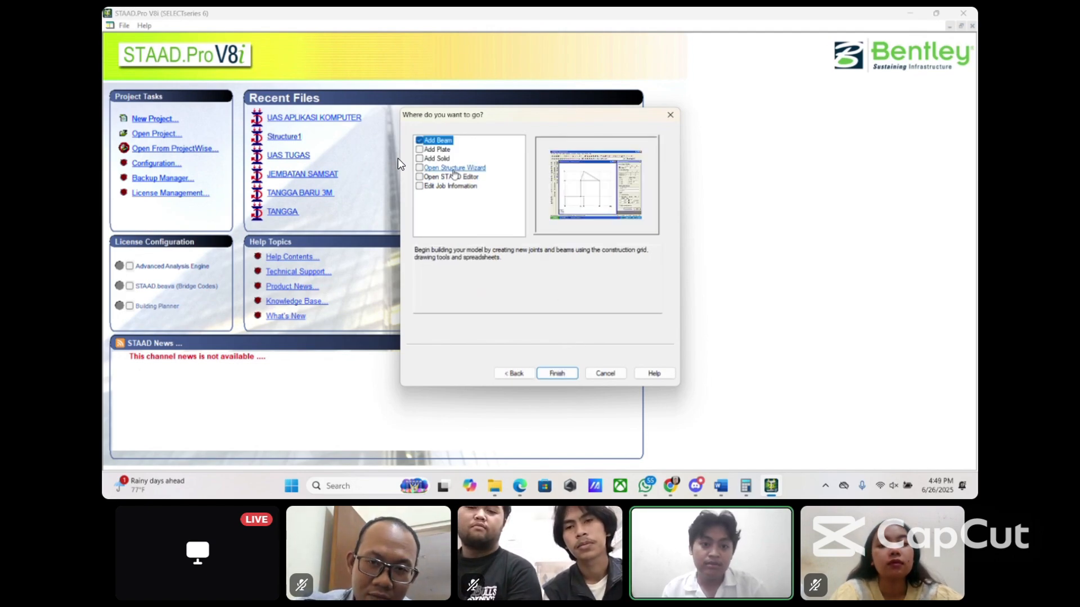
Step: Generate a Warren Truss in the Structure Wizard: length 34.3 m, height 5.9 m, width 4.9 m, 7 bays along length, 1 along width
left_click(454, 168)
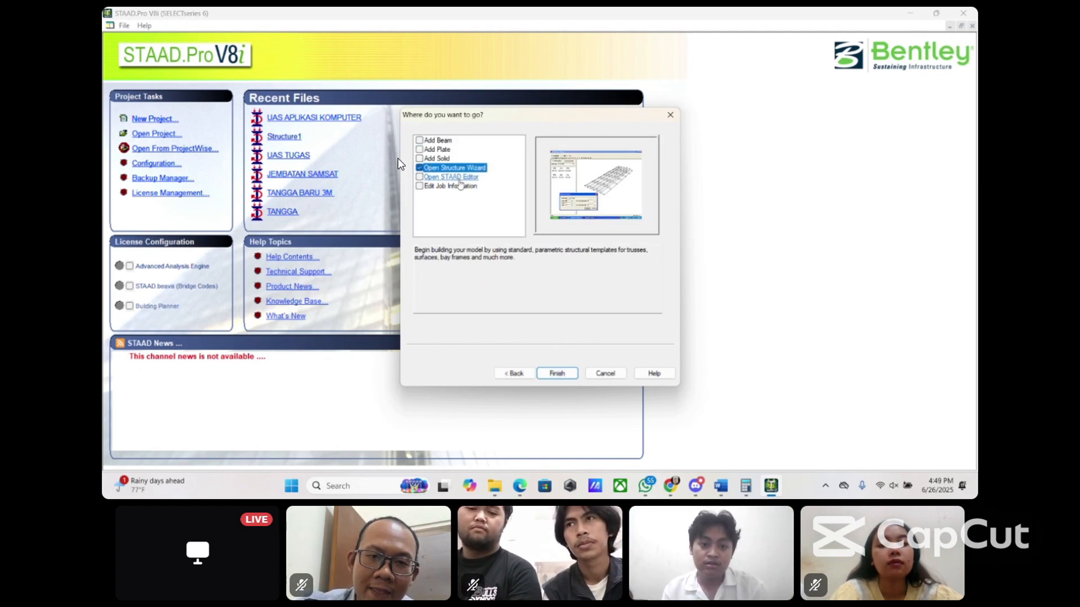
left_click(545, 374)
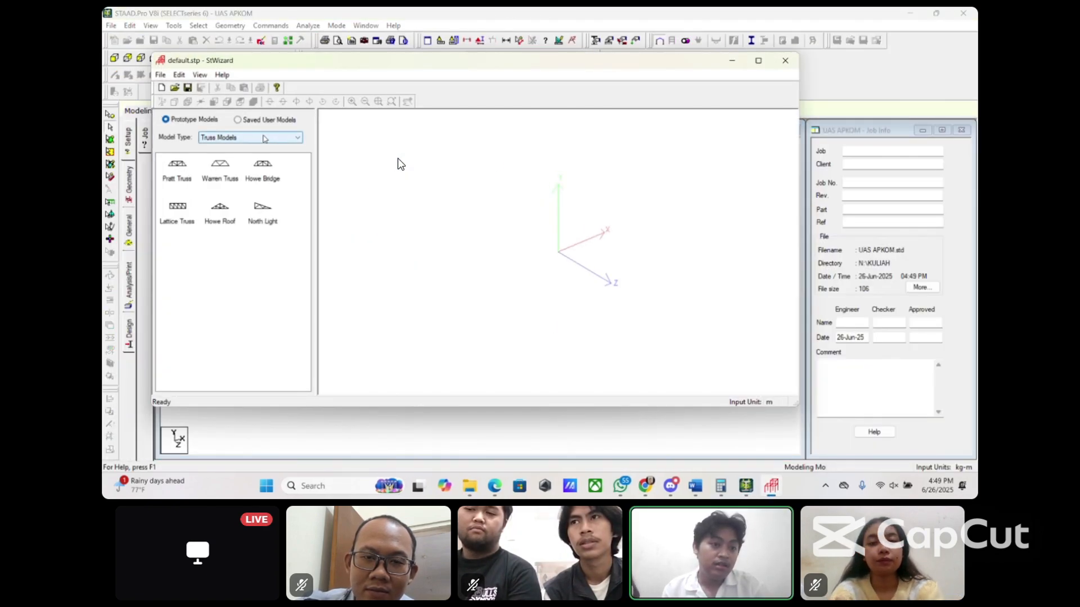
left_click(264, 139)
left_click(263, 139)
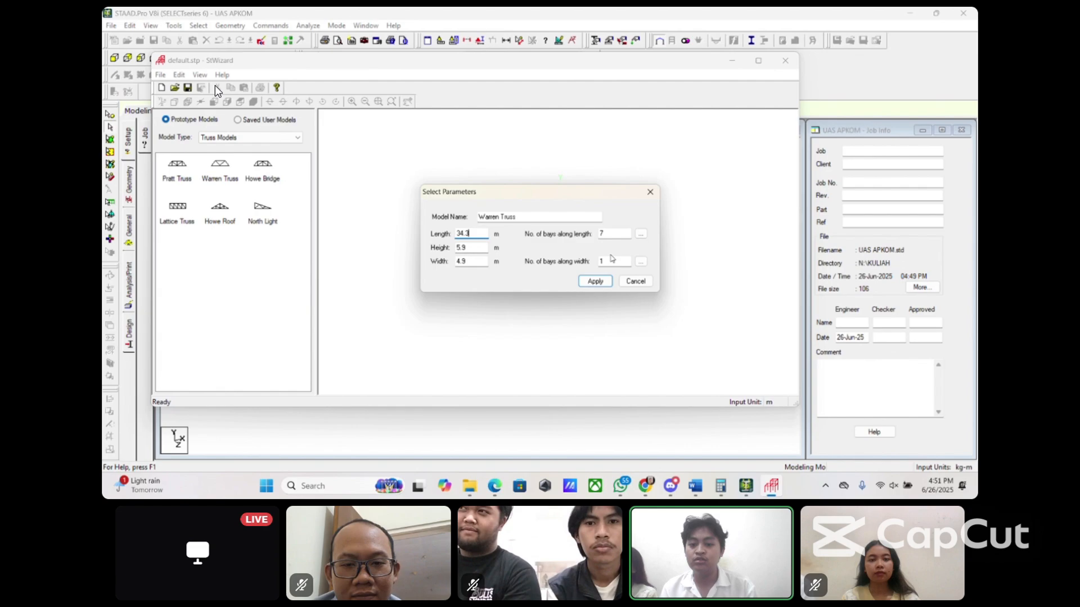
left_click(596, 281)
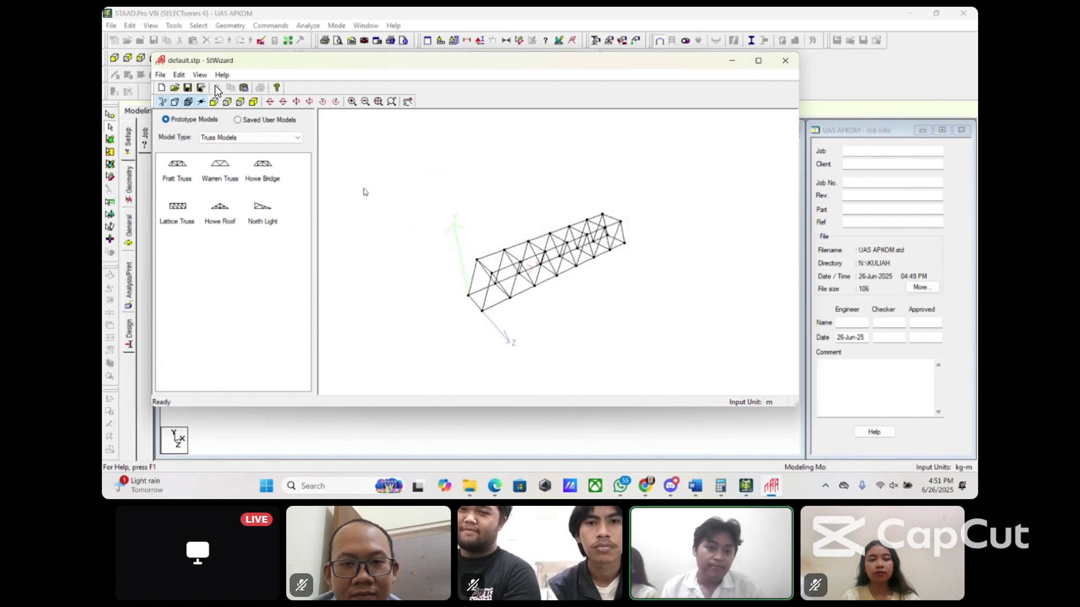
Step: Transfer the Warren truss prototype from the wizard into the STAAD.Pro model
left_click(779, 63)
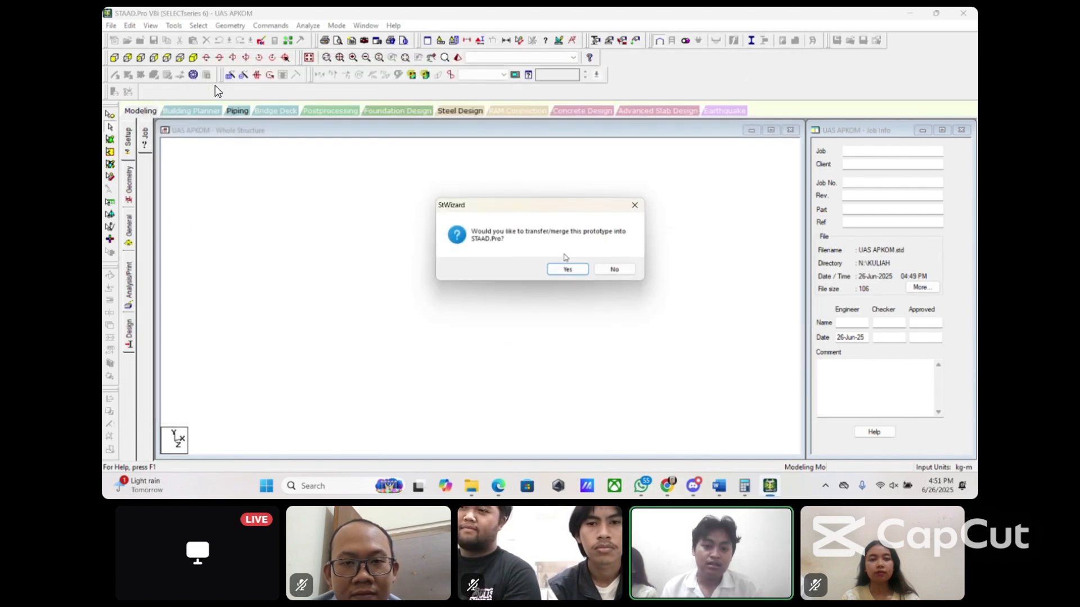
left_click(569, 270)
left_click(605, 195)
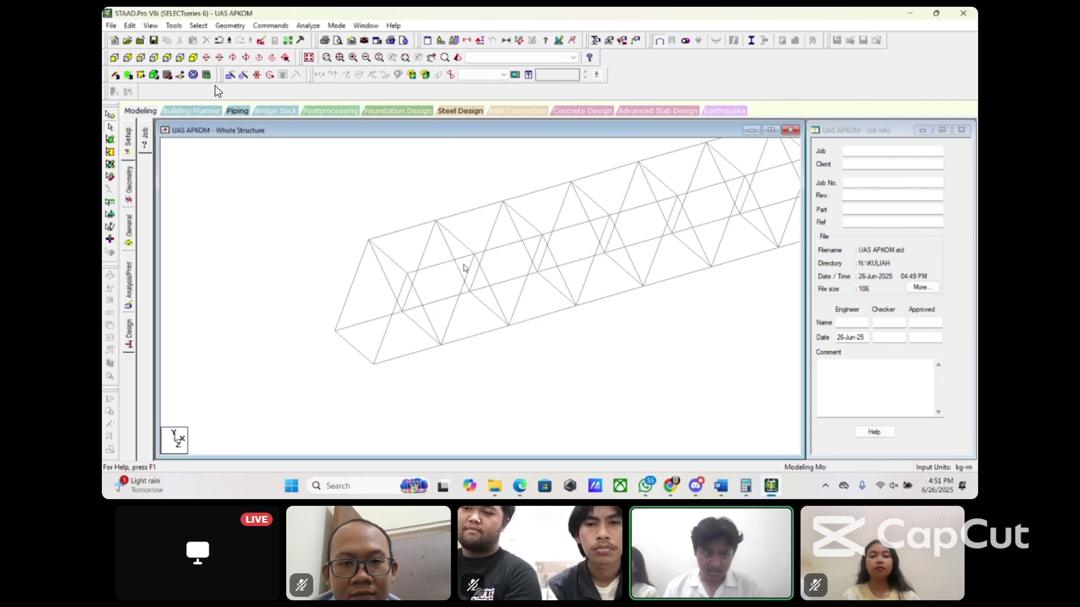
left_click(397, 256)
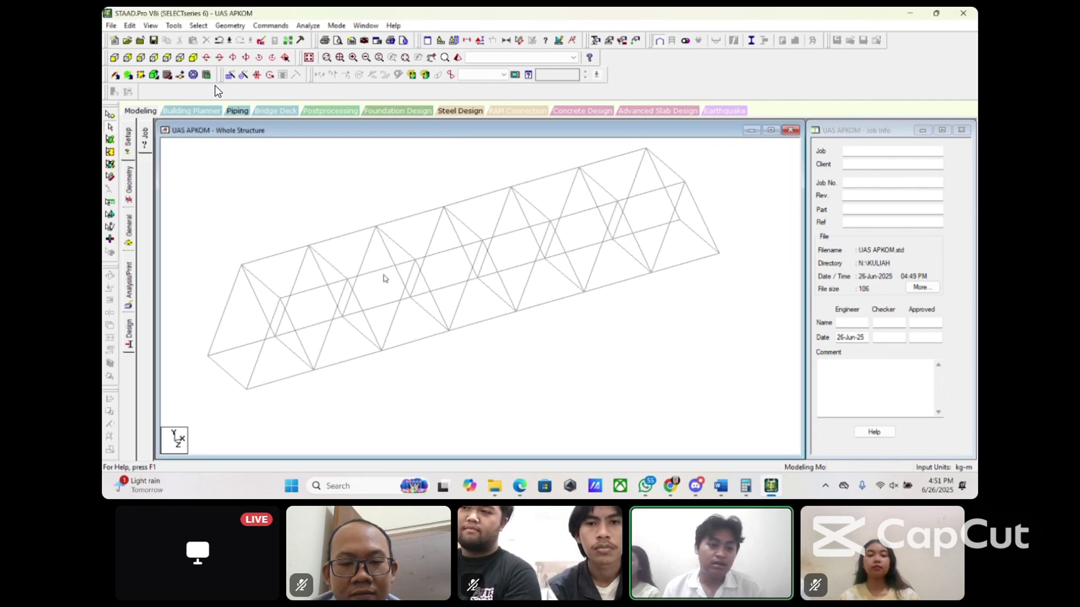
left_click(427, 277)
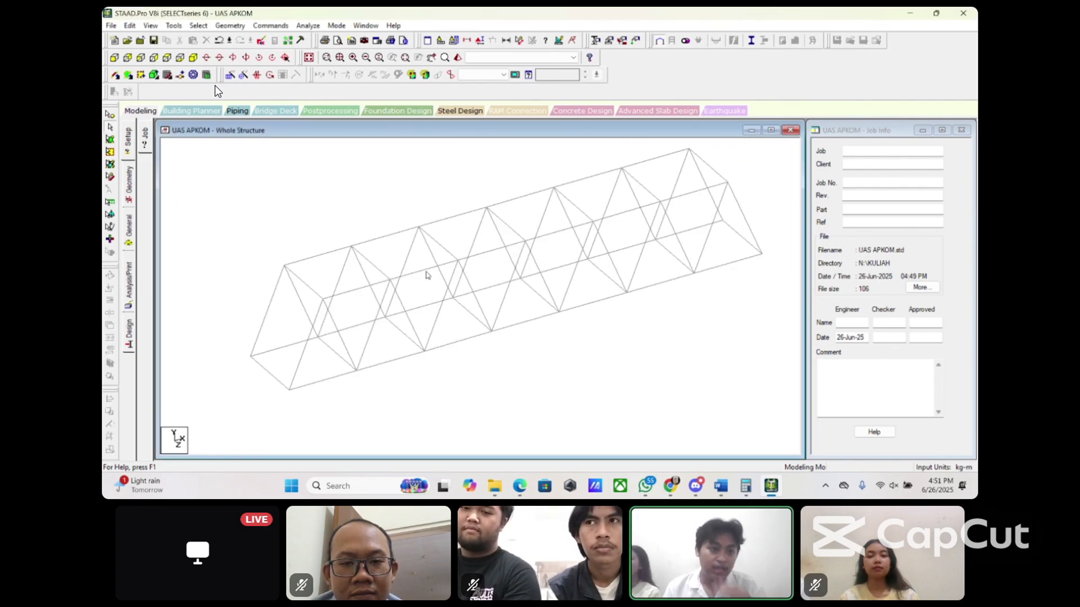
Step: Add two crossing diagonal beams between the nodes of the first bay in the truss's top plane
left_click(115, 75)
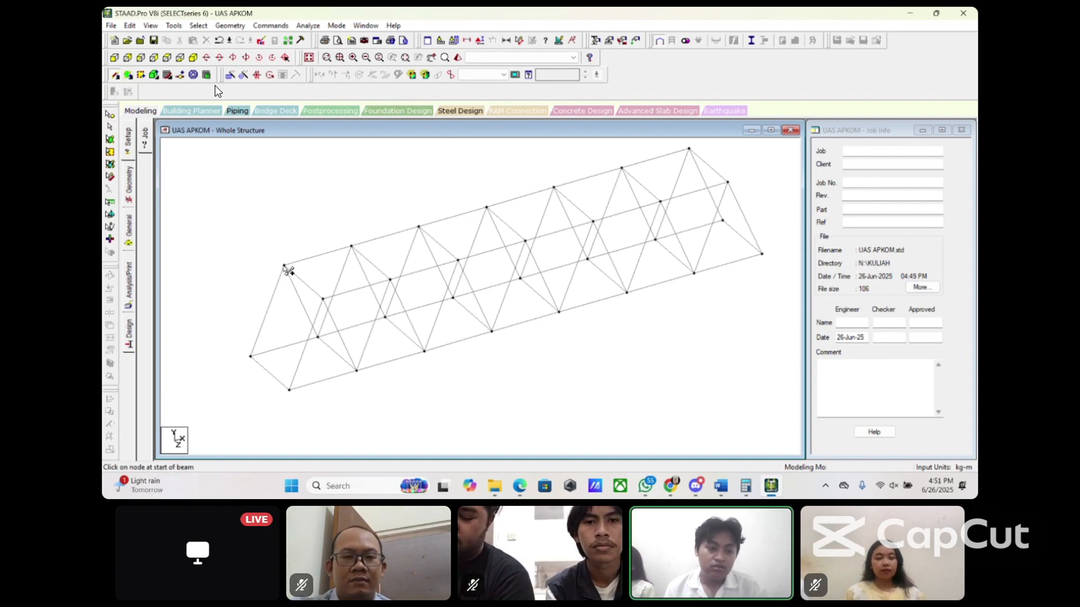
left_click_drag(282, 264, 390, 280)
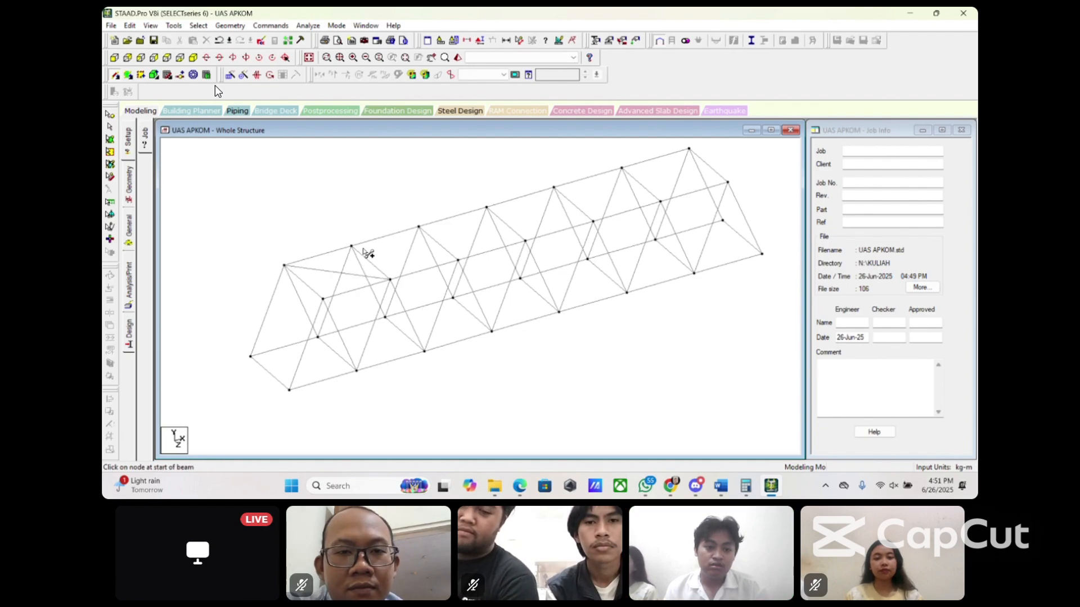
left_click_drag(351, 246, 341, 284)
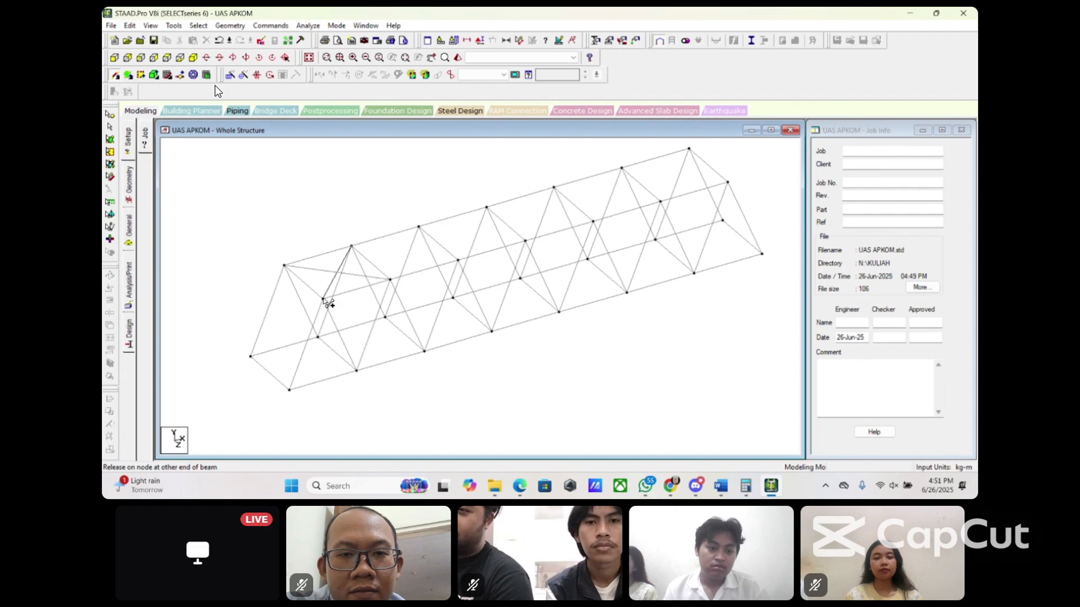
left_click_drag(324, 299, 324, 299)
Step: Add a brace from the second far-side top node to a new midpoint node inserted in cross beam 65
left_click_drag(351, 246, 424, 242)
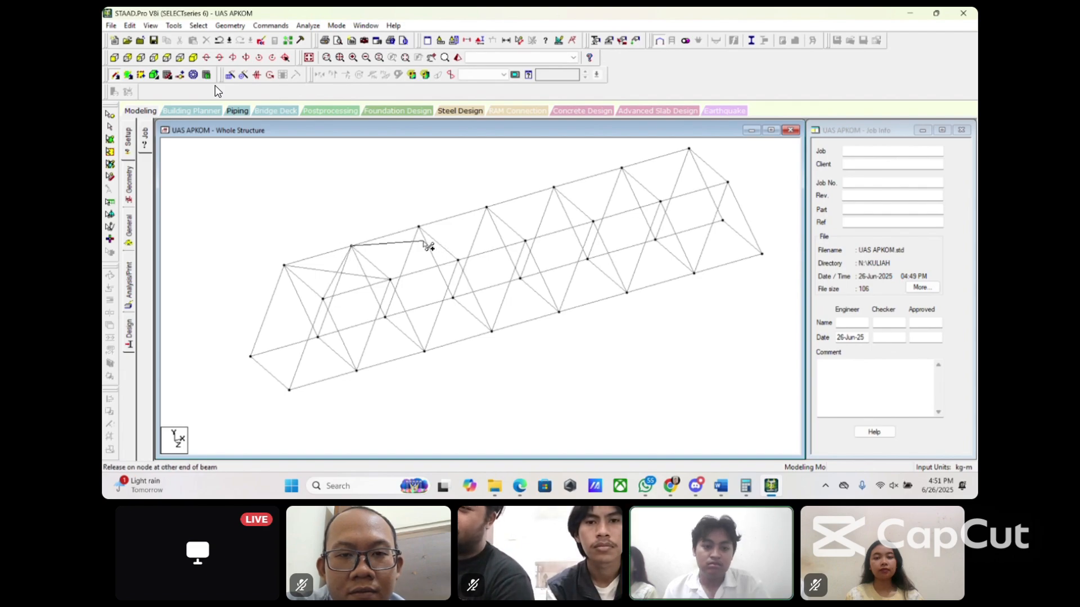
key("Escape")
left_click(115, 75)
left_click(337, 272)
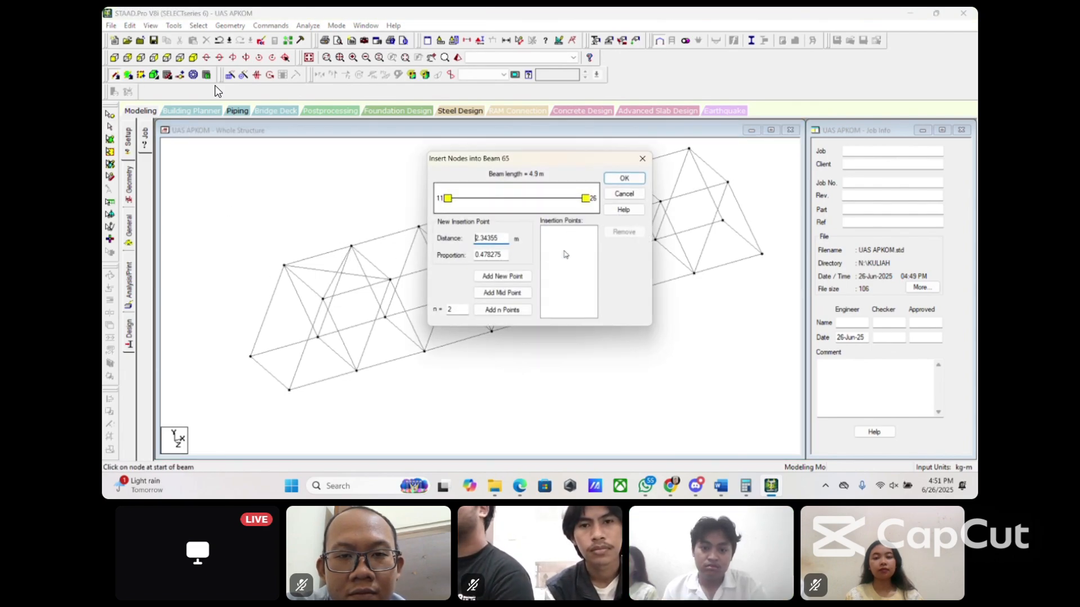
left_click(502, 293)
left_click(617, 179)
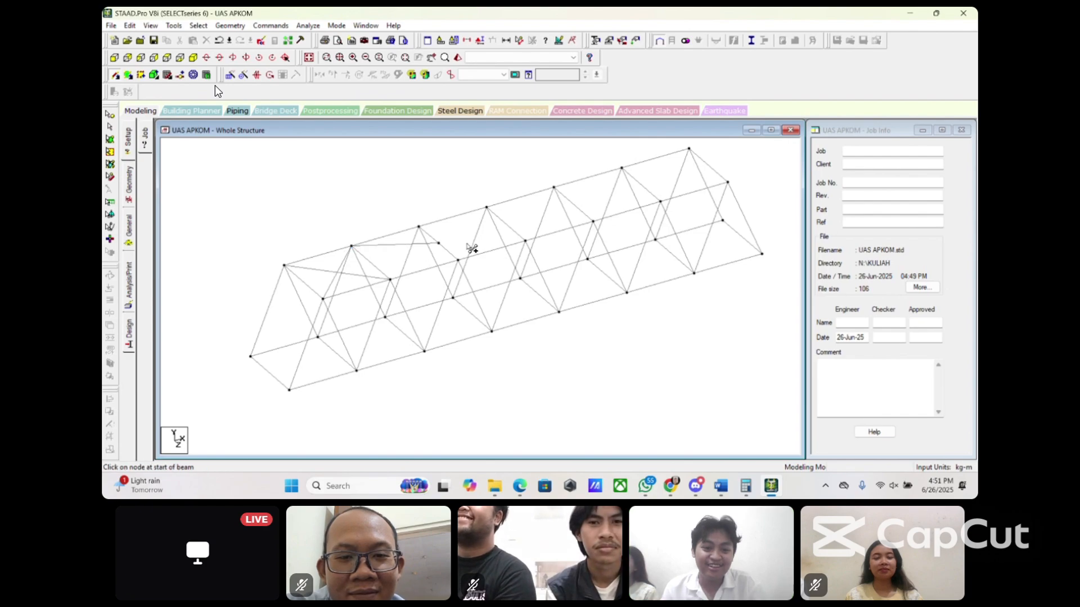
Step: Add a diagonal beam across the third top bay and two crossing diagonals in the last top bay
left_click(420, 227)
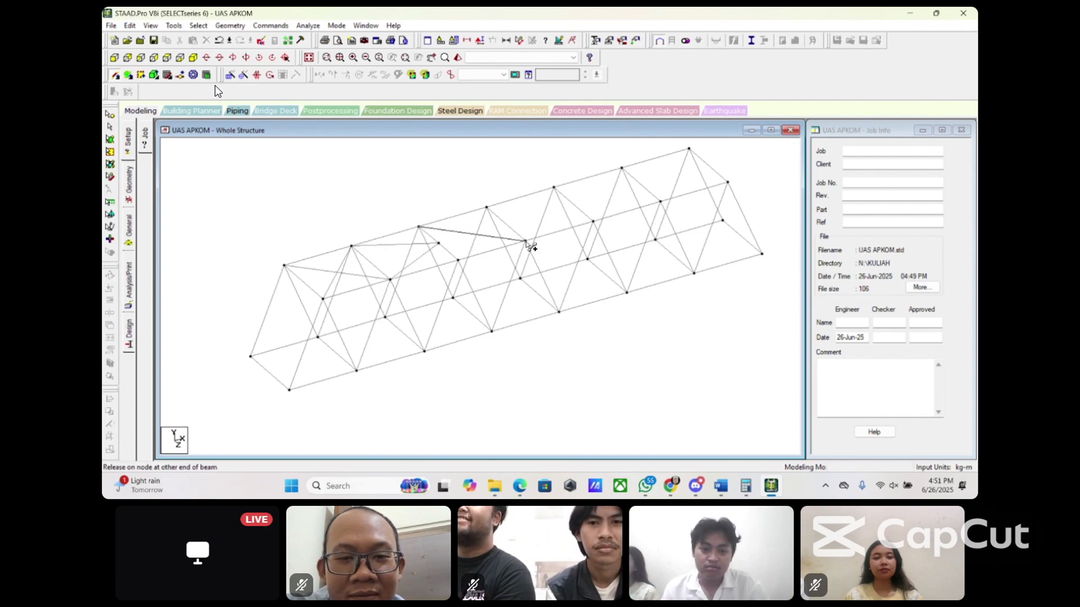
left_click(525, 241)
middle_click_drag(470, 243, 399, 304)
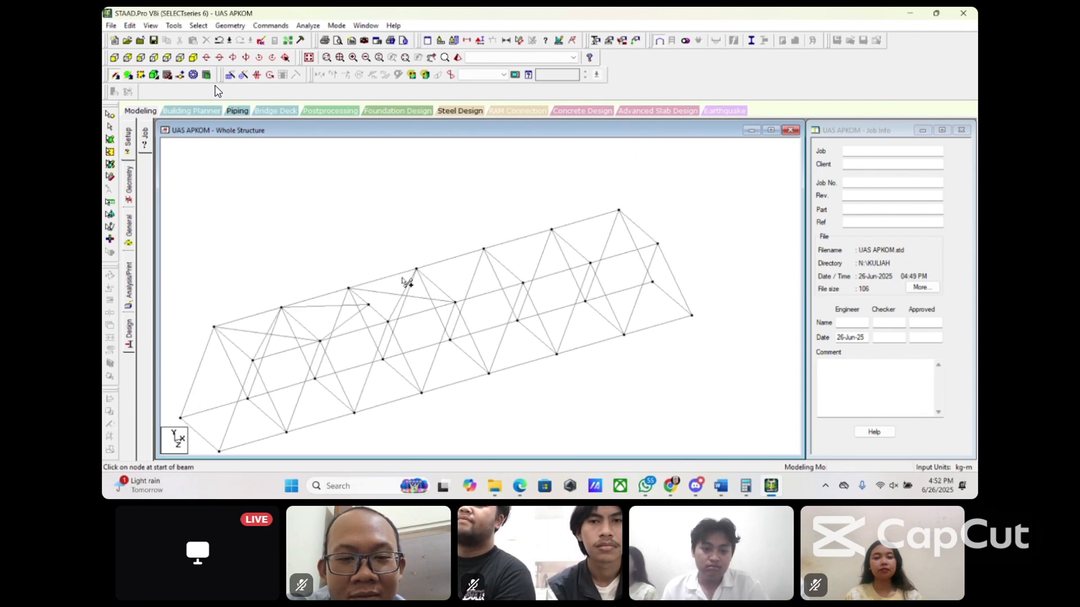
left_click(617, 212)
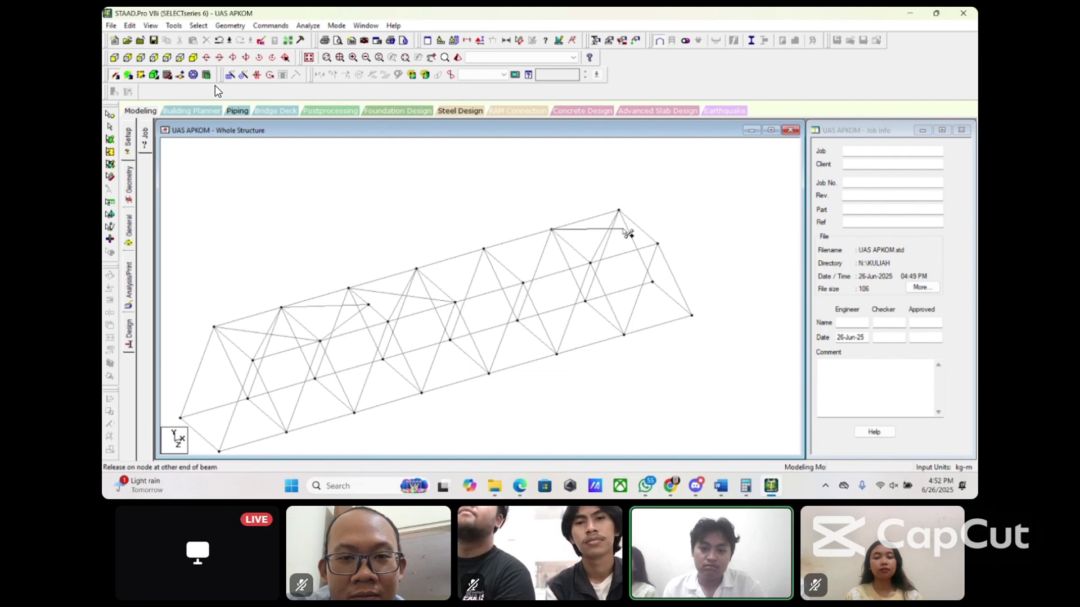
left_click(555, 244)
Step: Brace a new midpoint node in cross beam 67 to the sixth near-side top node, and add a diagonal across the fourth top bay
left_click(535, 268)
left_click(503, 293)
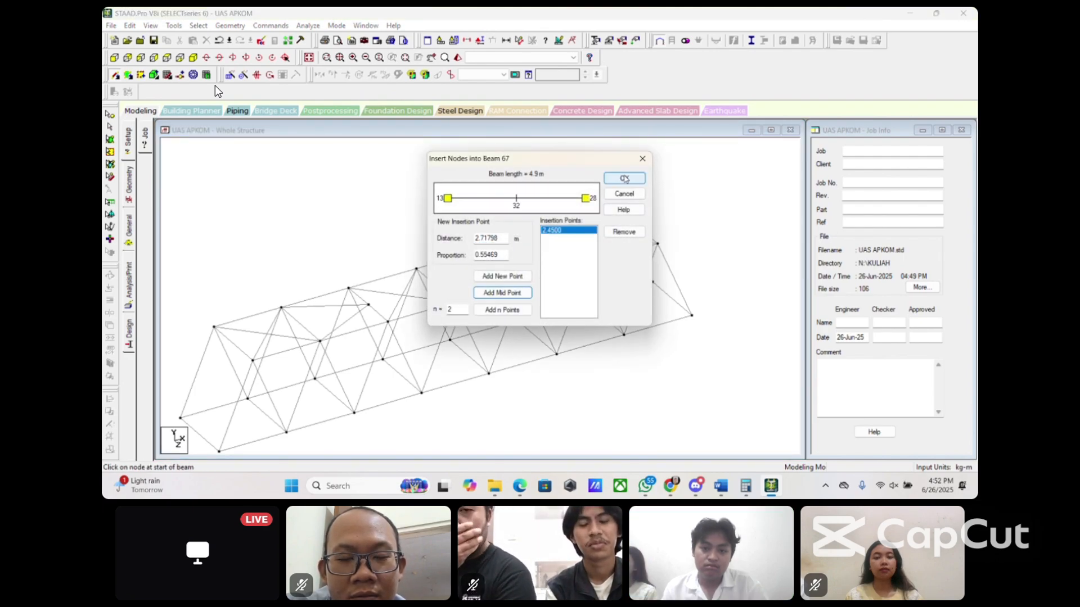
left_click(624, 178)
left_click(502, 266)
left_click(590, 263)
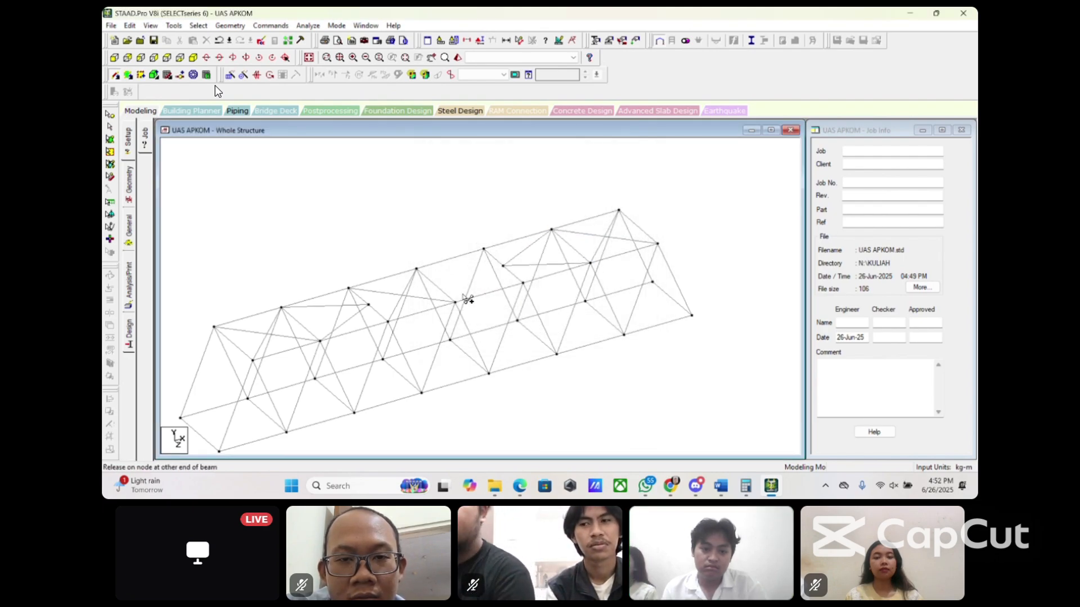
left_click(416, 269)
left_click(523, 283)
Step: Add two crossing diagonal beams in the first bay of the truss's bottom plane
middle_click_drag(181, 417, 295, 364)
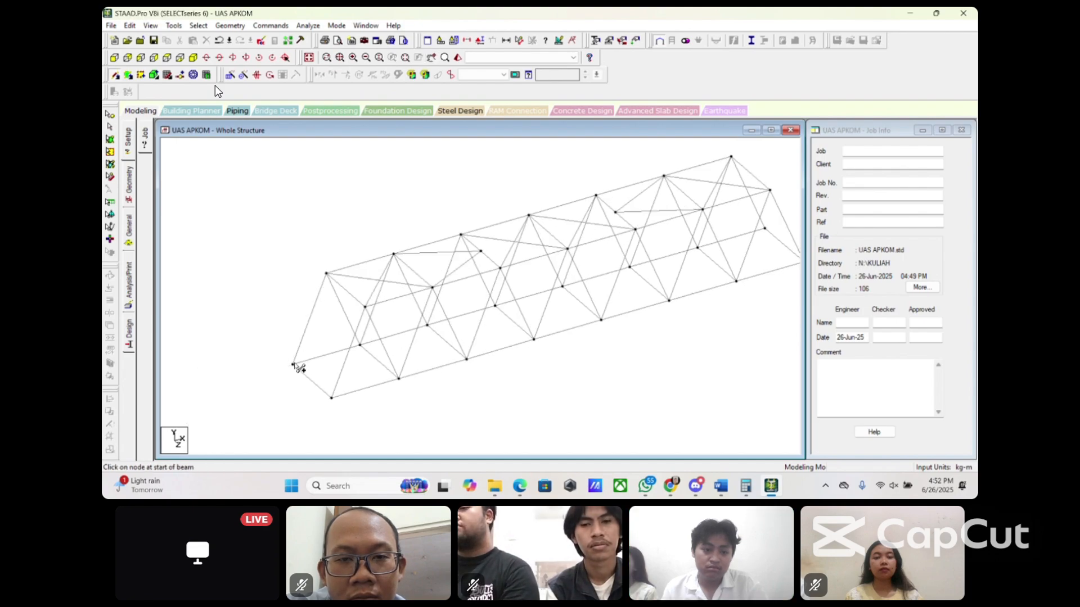
left_click(293, 364)
left_click(398, 378)
left_click(359, 346)
left_click(331, 398)
Step: Select the two crossing bottom braces and try to repeat them along X in 6 steps at 5.9 m spacing
left_click(110, 127)
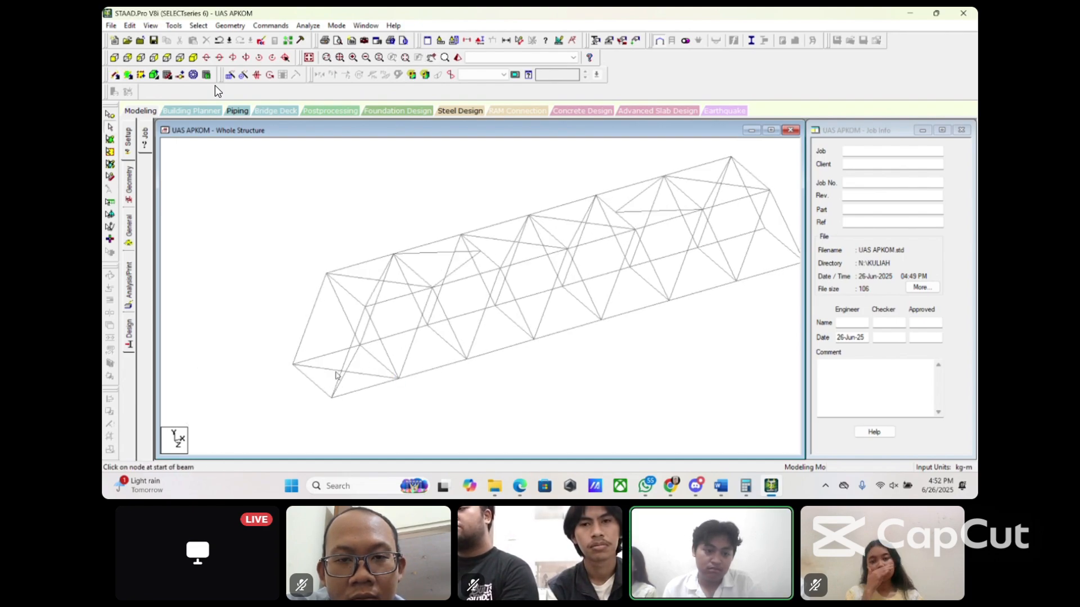
left_click_drag(337, 363, 355, 380)
left_click(230, 74)
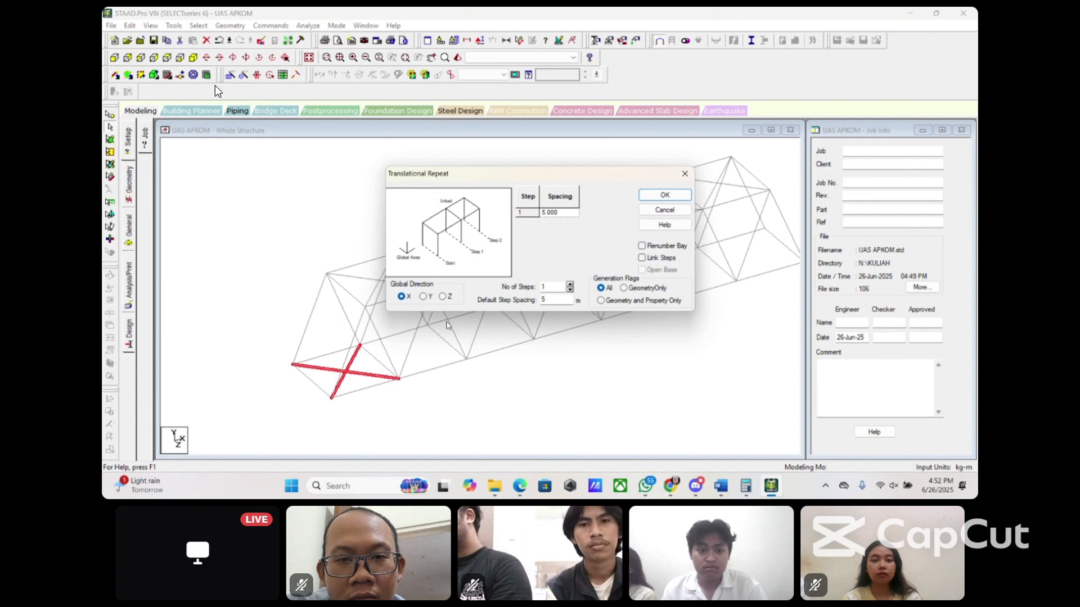
left_click(551, 300)
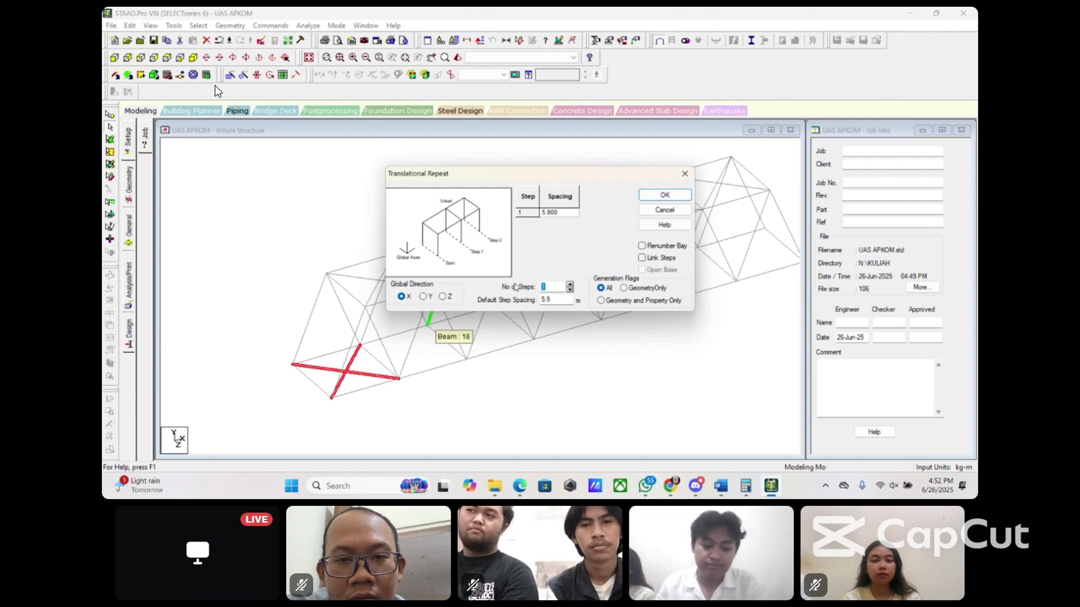
type("6")
left_click(682, 196)
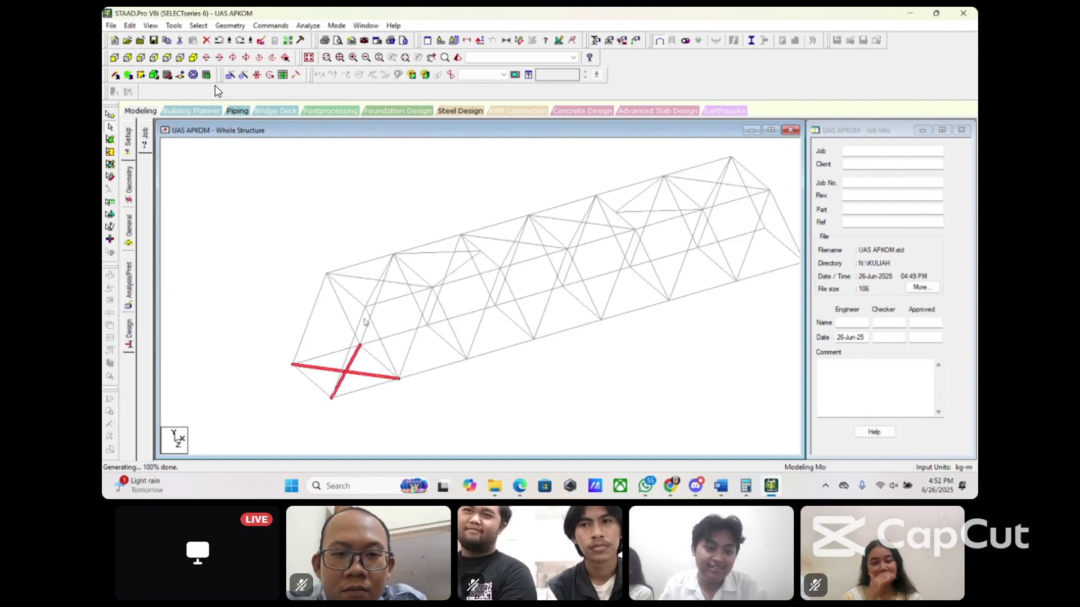
Step: Repeat the selected crossing bottom braces along X in 1 step at 5 m spacing
left_click(230, 75)
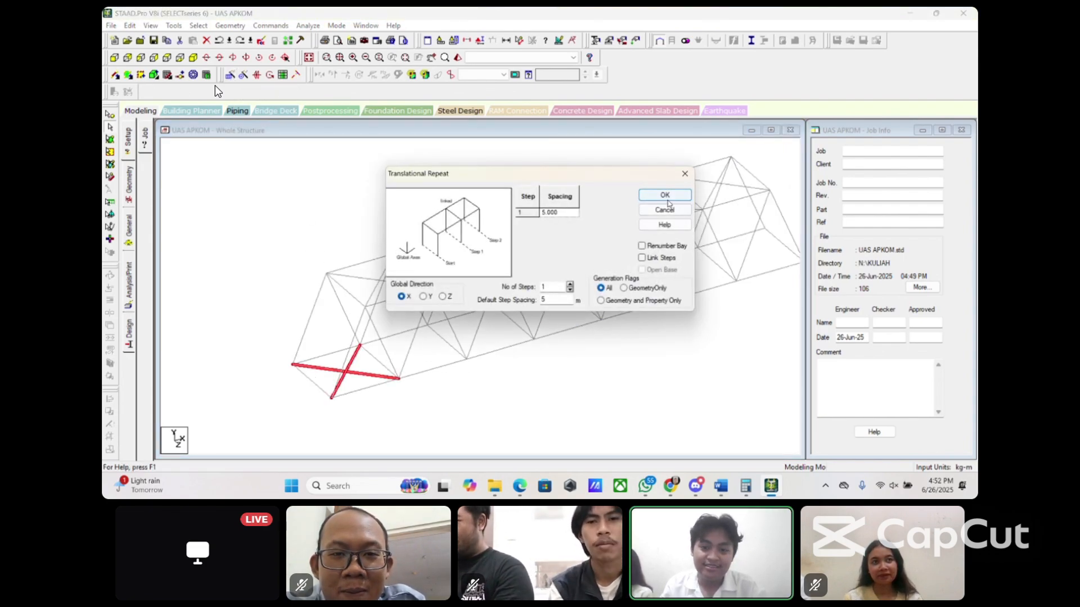
left_click(667, 198)
left_click(230, 75)
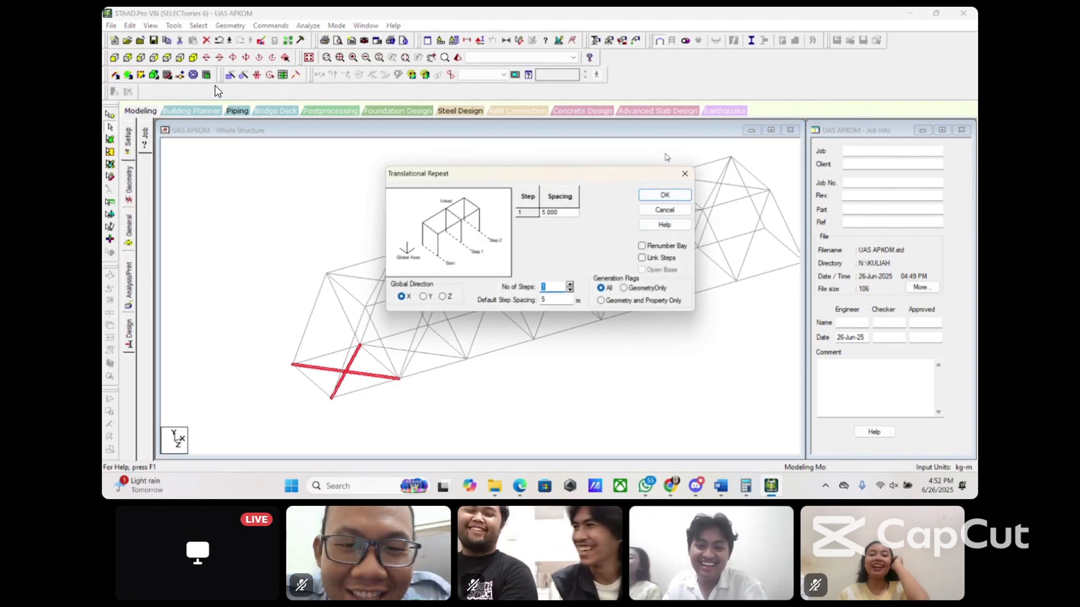
key("Return")
Step: Try to repeat the second bay's crossing bottom braces along X in 5 steps at 5 m spacing
left_click(404, 350)
left_click(410, 349, "ctrl")
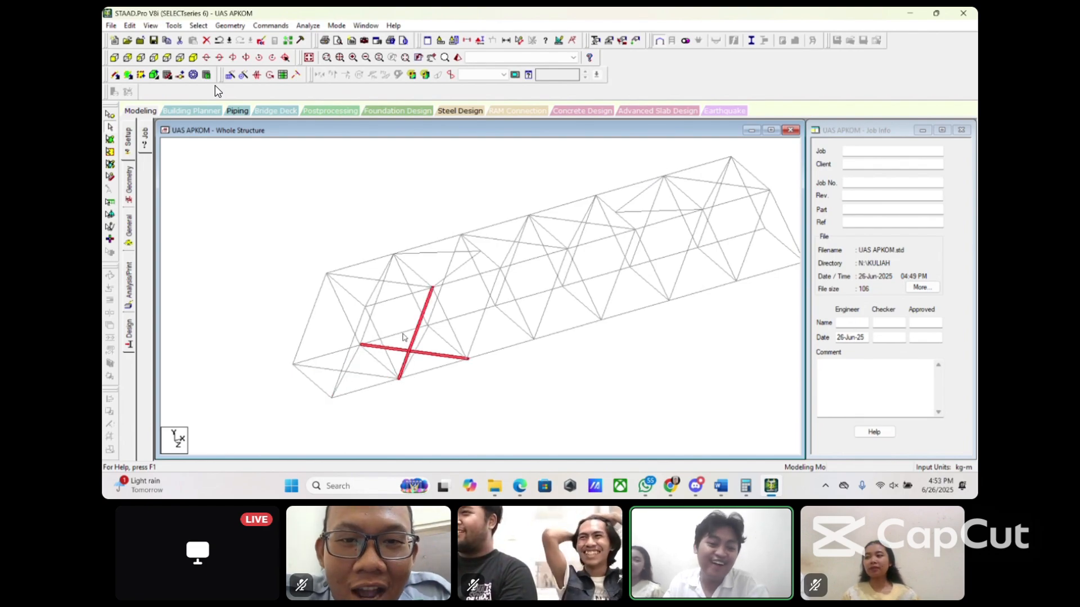
left_click(393, 326)
left_click(418, 353)
left_click(415, 352, "ctrl")
left_click(231, 75)
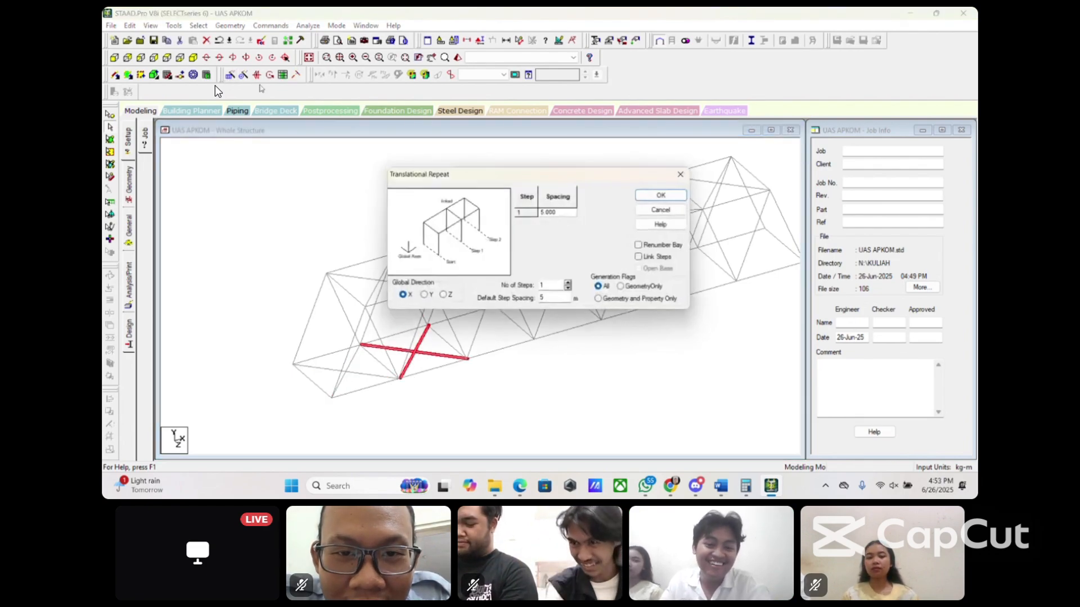
double_click(543, 285)
type("4")
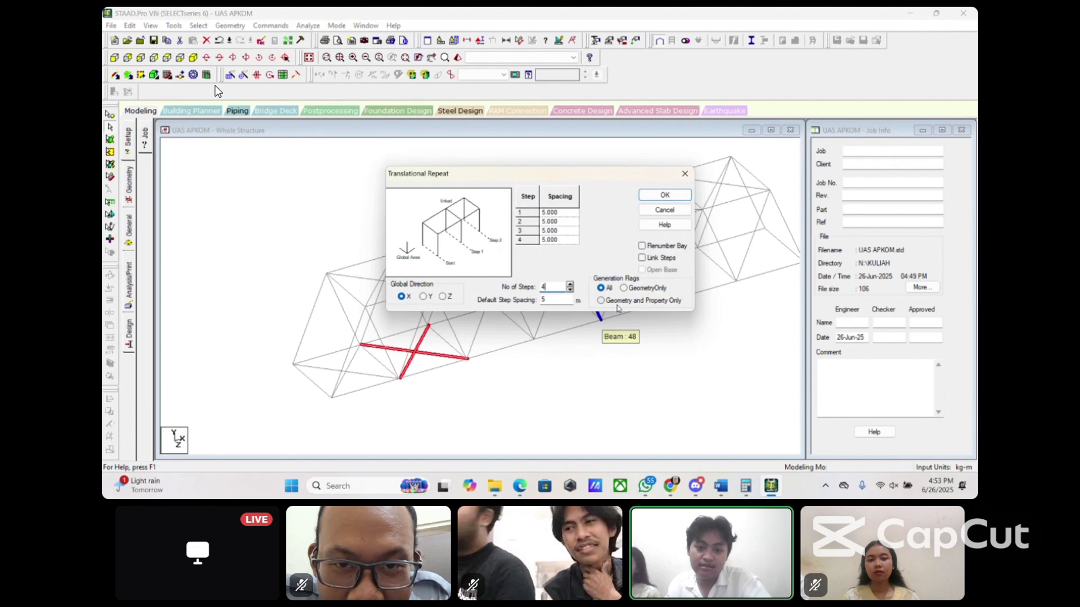
key("BackSpace")
type("5")
left_click(661, 198)
Step: Undo the last repeat of the crossing bottom braces
middle_click_drag(693, 295, 579, 303)
key("ctrl+z")
left_click(326, 325)
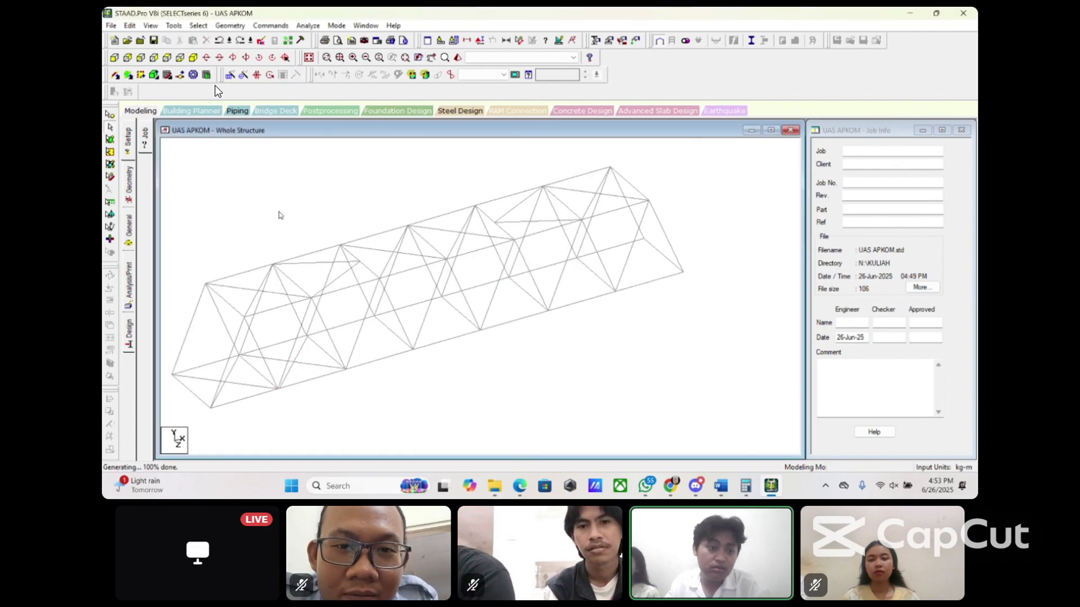
Step: Add crossing diagonal beams between the nodes of the third, fourth and fifth bays of the bottom plane
left_click(115, 74)
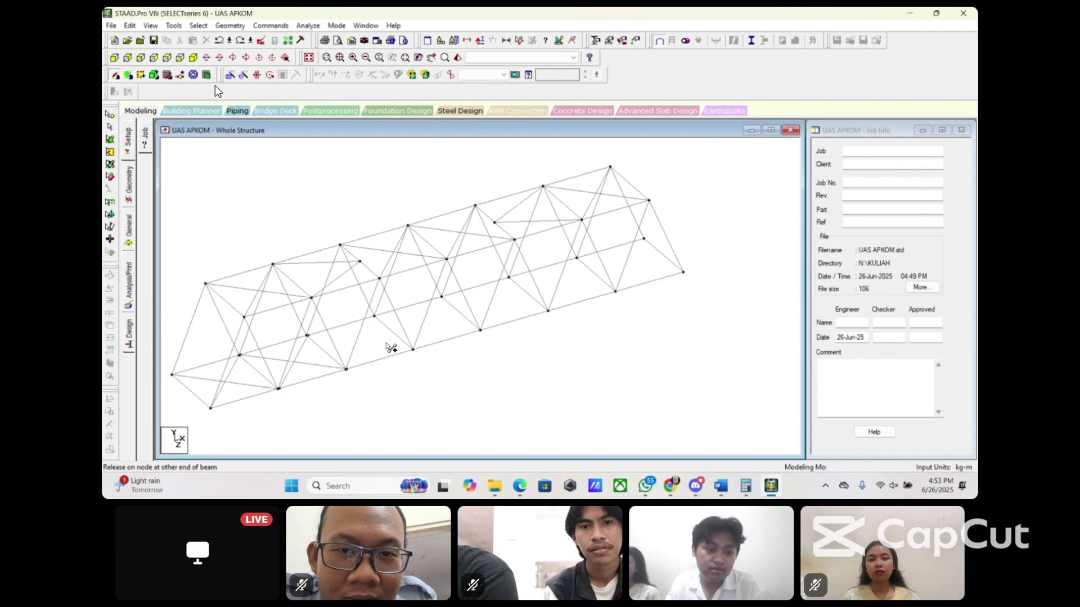
left_click_drag(386, 343, 413, 350)
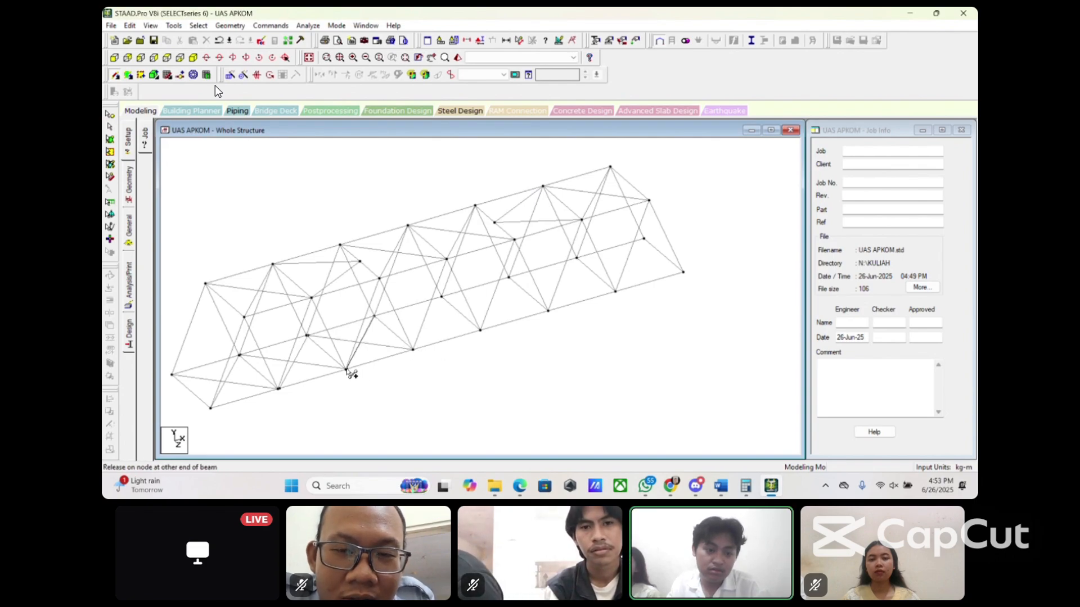
left_click_drag(346, 370, 346, 370)
left_click_drag(374, 317, 479, 330)
mouse_move(442, 297)
left_mouse_down()
mouse_move(411, 351)
mouse_move(449, 303)
mouse_move(548, 311)
left_mouse_up()
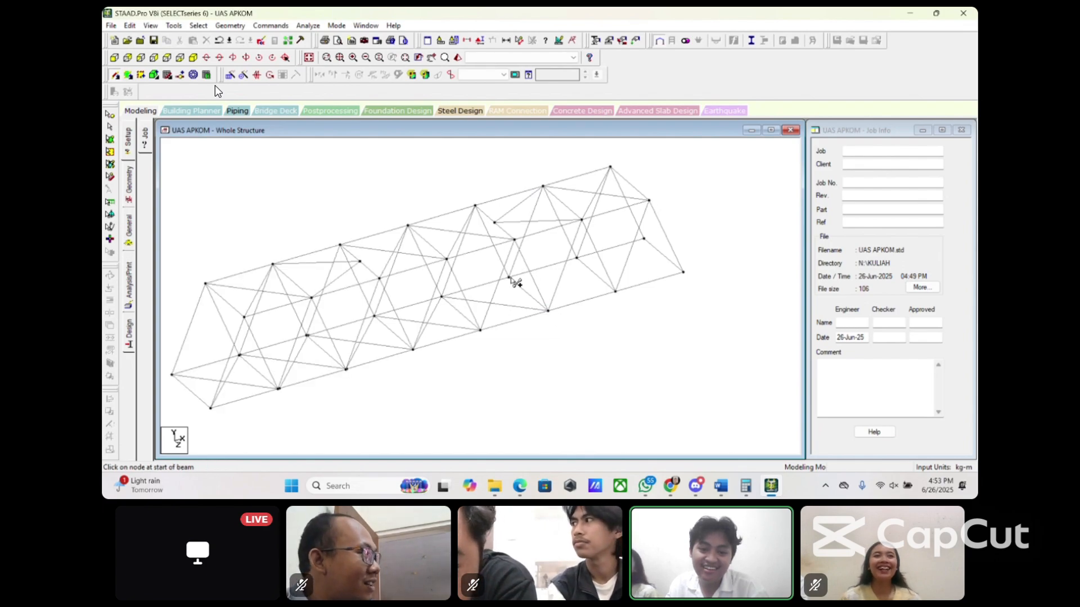
Step: Add crossing diagonal beams in the sixth and seventh bays of the bottom plane
mouse_move(509, 277)
left_mouse_down()
mouse_move(476, 332)
mouse_move(616, 292)
left_mouse_up()
mouse_move(577, 258)
left_mouse_down()
mouse_move(549, 311)
mouse_move(683, 272)
left_mouse_up()
left_click_drag(644, 239, 615, 292)
middle_click_drag(596, 273, 678, 297)
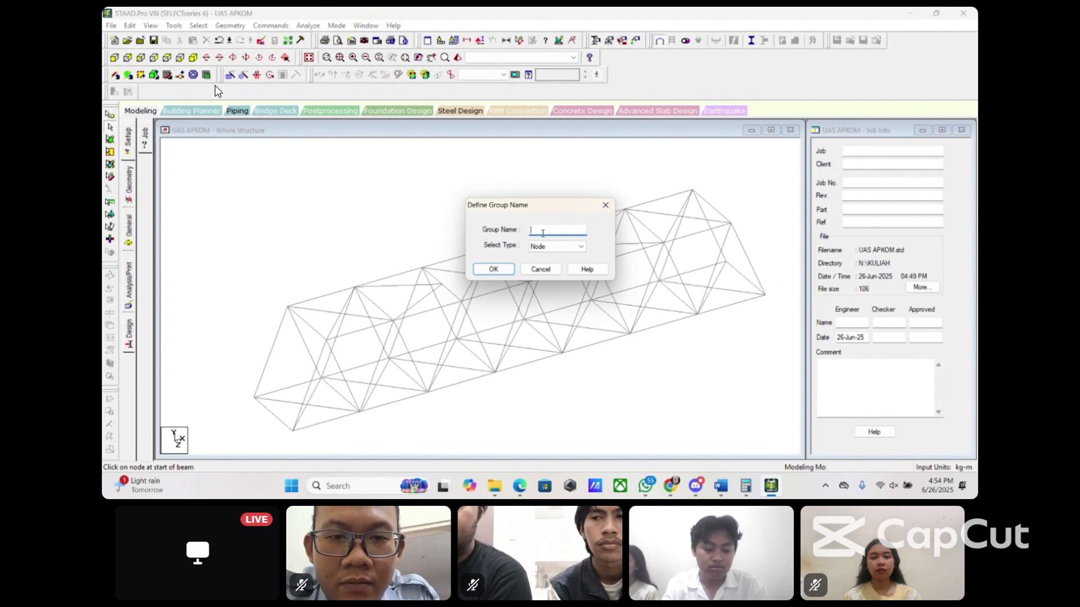
Step: Define a group named GEL.INDUK with the type Beam
type("GEL INDUK")
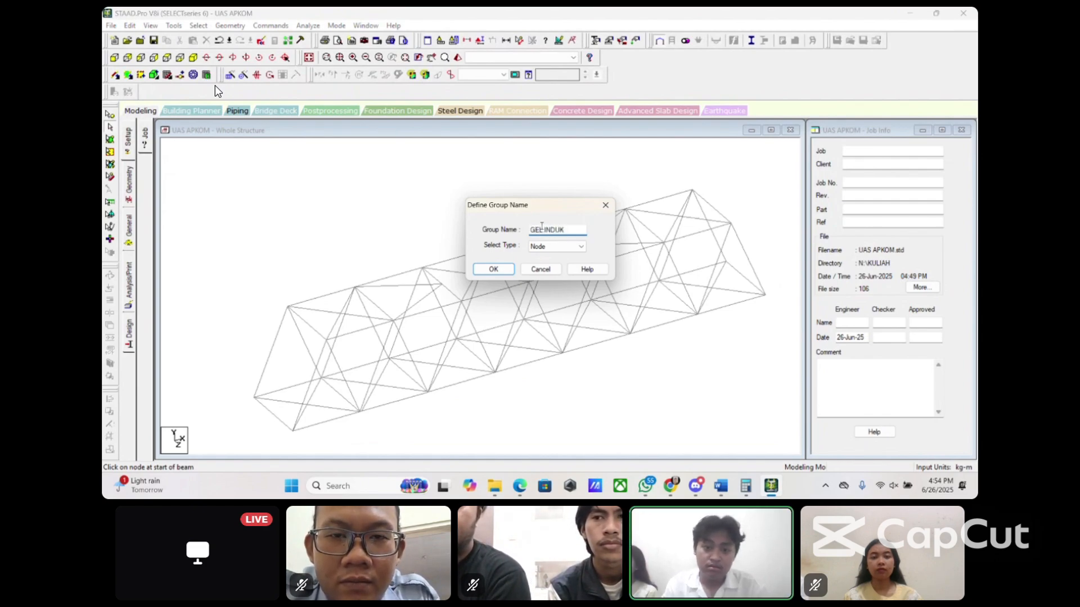
left_click(542, 247)
left_click(548, 262)
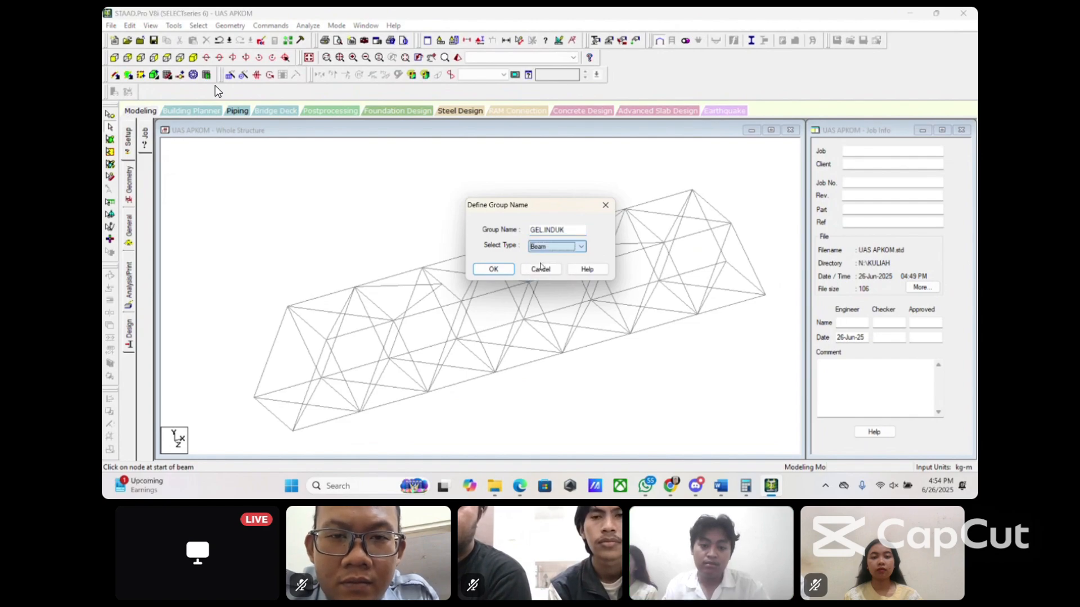
left_click(493, 269)
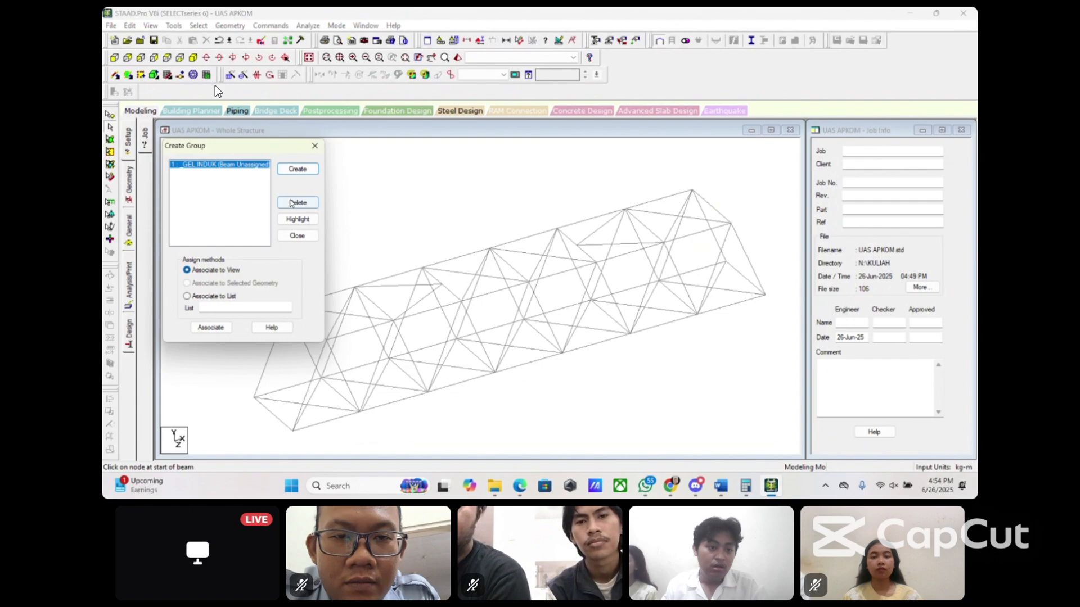
Step: Create a second beam group named GEL.MEL.ATS
left_click(292, 202)
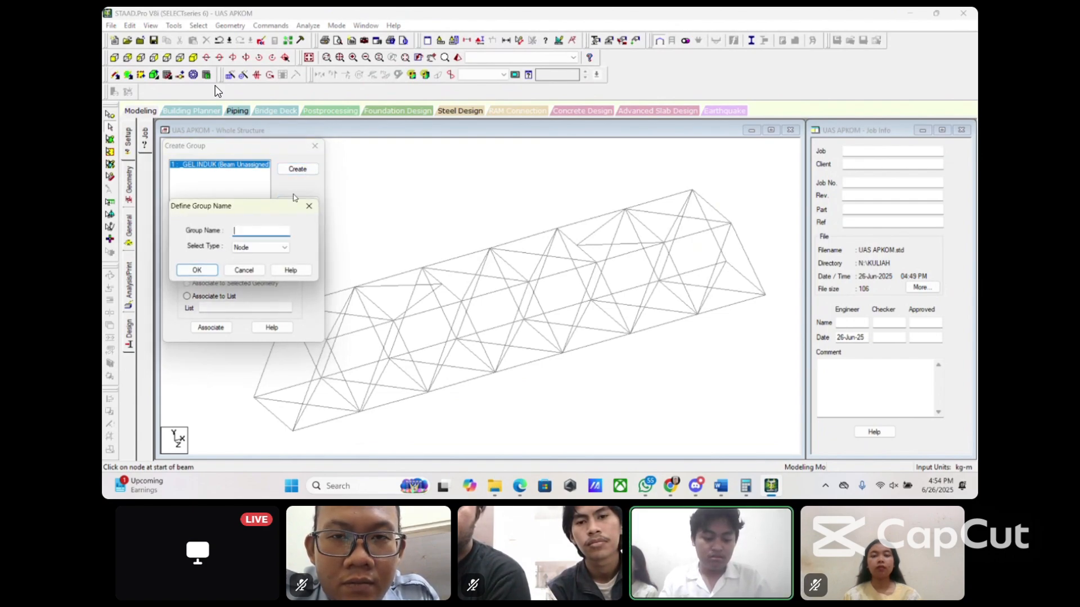
type("GEL")
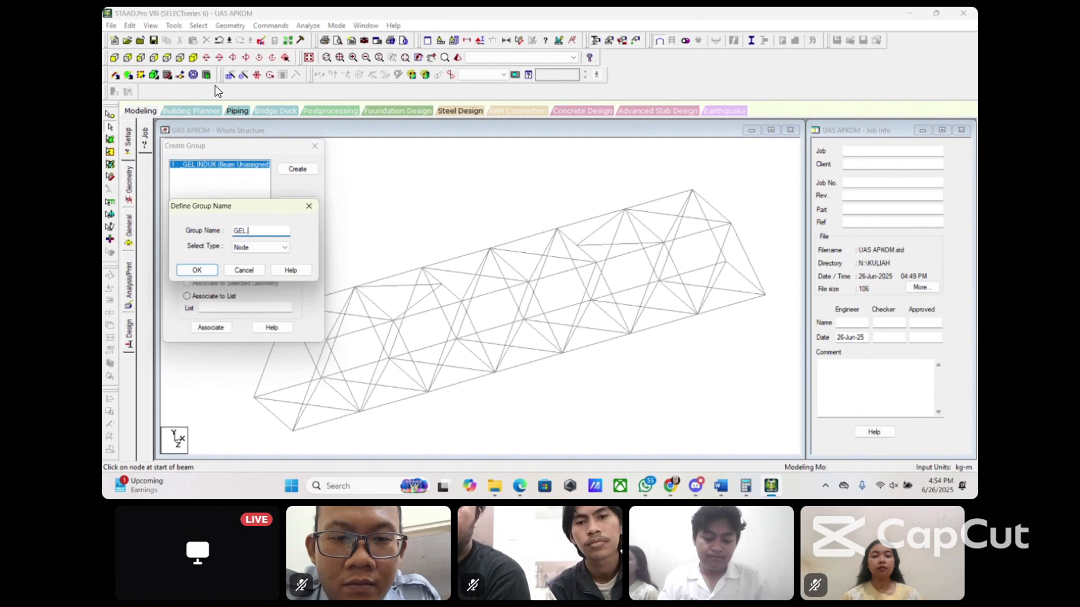
type(" M")
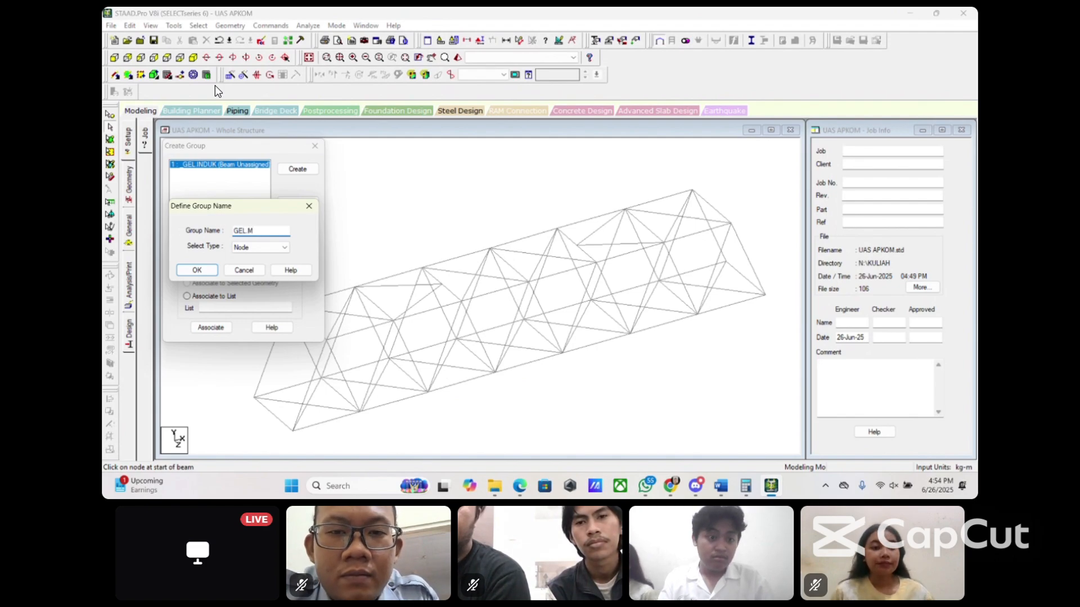
type("EL ATS")
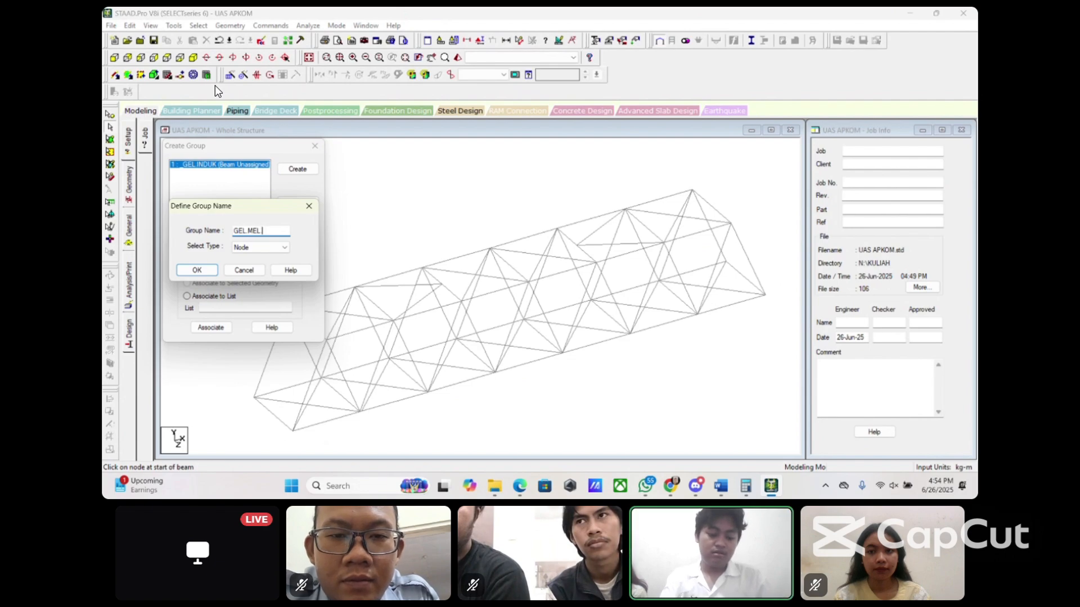
left_click(269, 251)
left_click(264, 259)
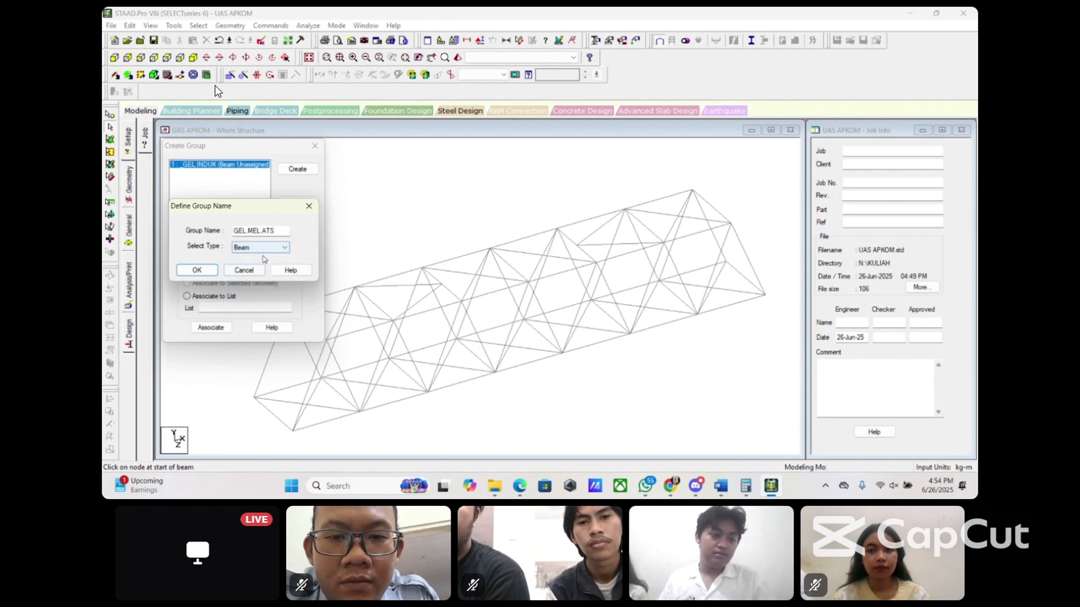
left_click(212, 272)
Step: Create a third beam group named GEL.MEL.BAWAH
left_click(290, 168)
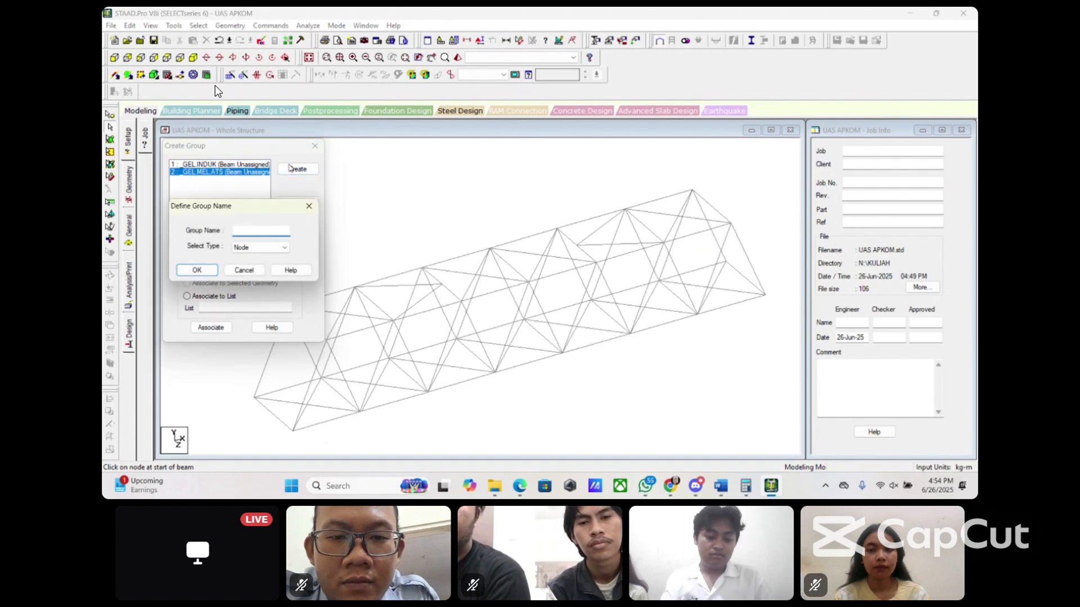
type("GEL.MEL")
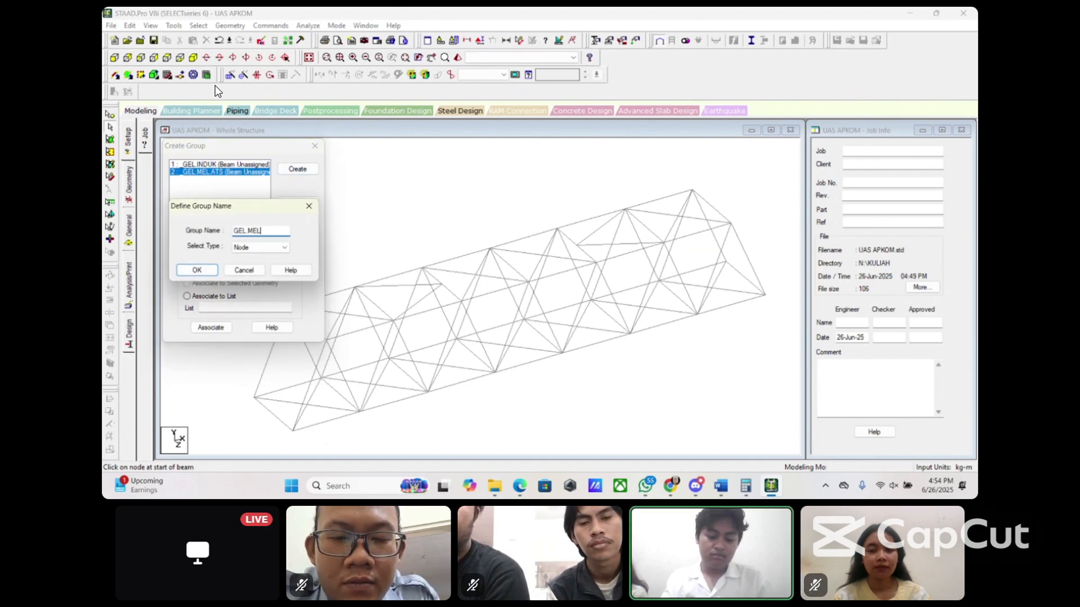
type(" BAWAH")
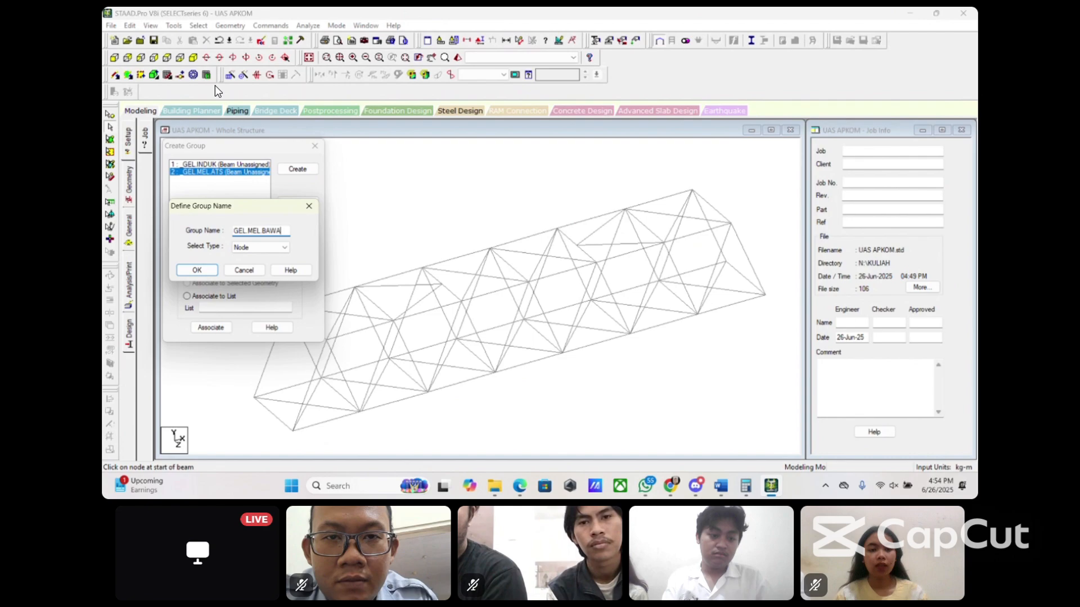
left_click(262, 247)
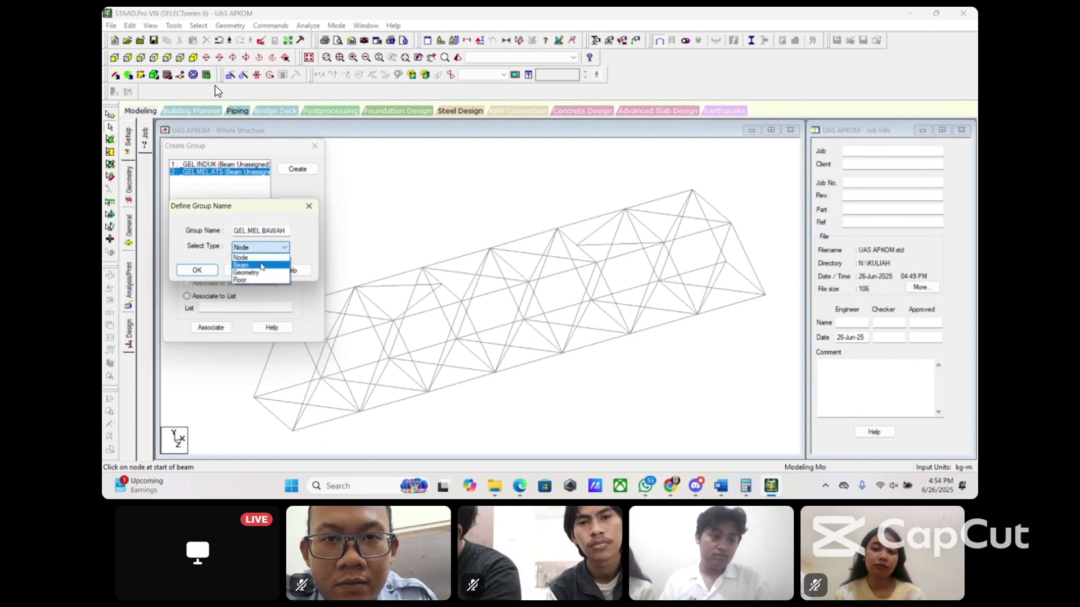
left_click(260, 265)
left_click(201, 271)
Step: Create a fourth beam group named GEL.DIAGONAL
left_click(295, 169)
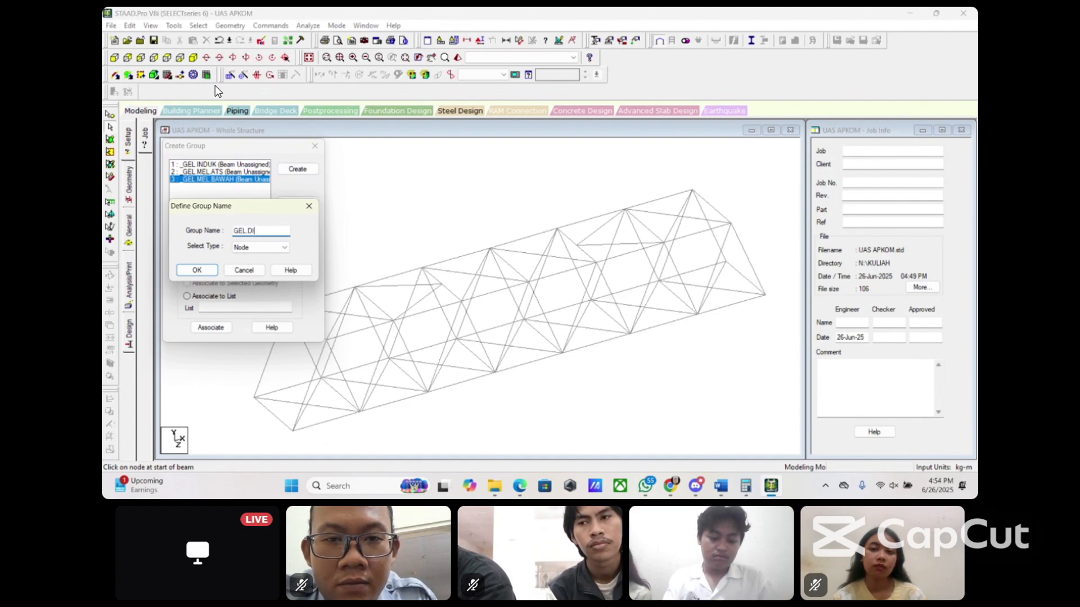
type("GEL.DIAGONAL")
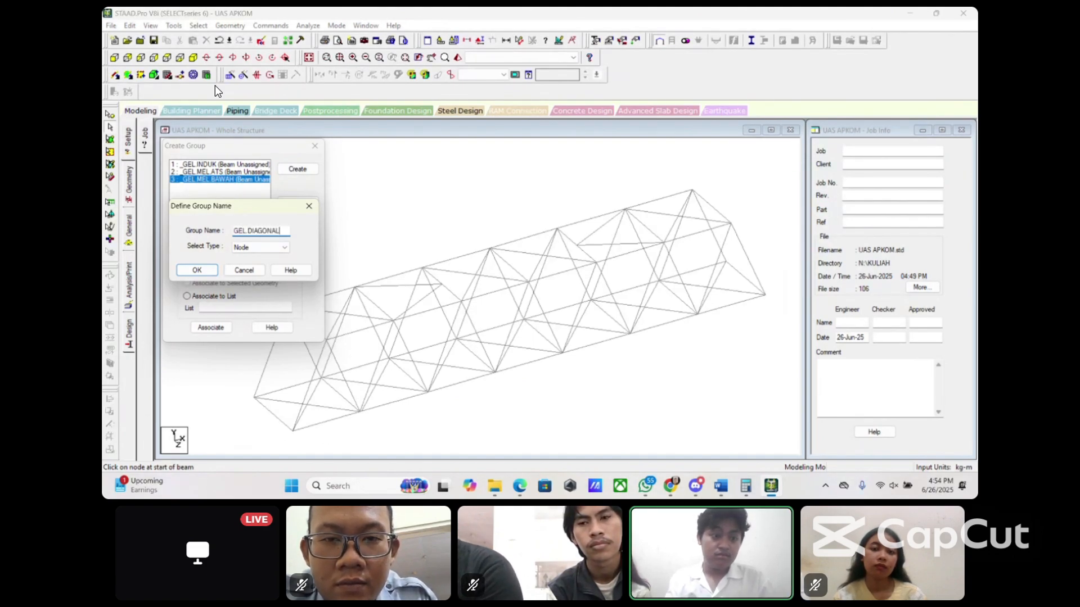
left_click(261, 248)
left_click(247, 260)
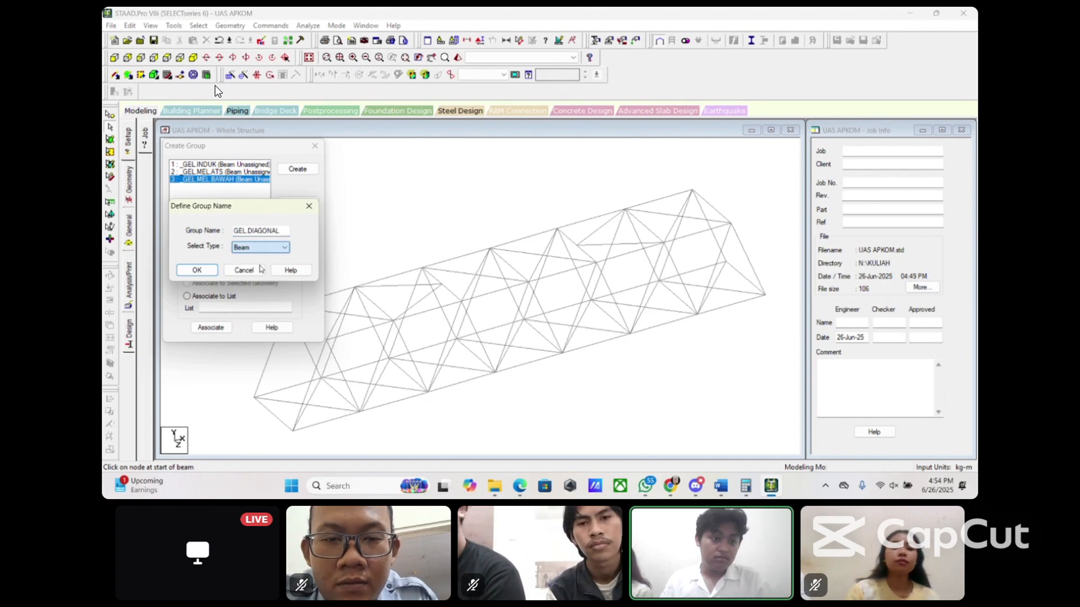
left_click(196, 270)
Step: Create a fifth beam group named PROF.IKT.ANGIN
left_click(297, 170)
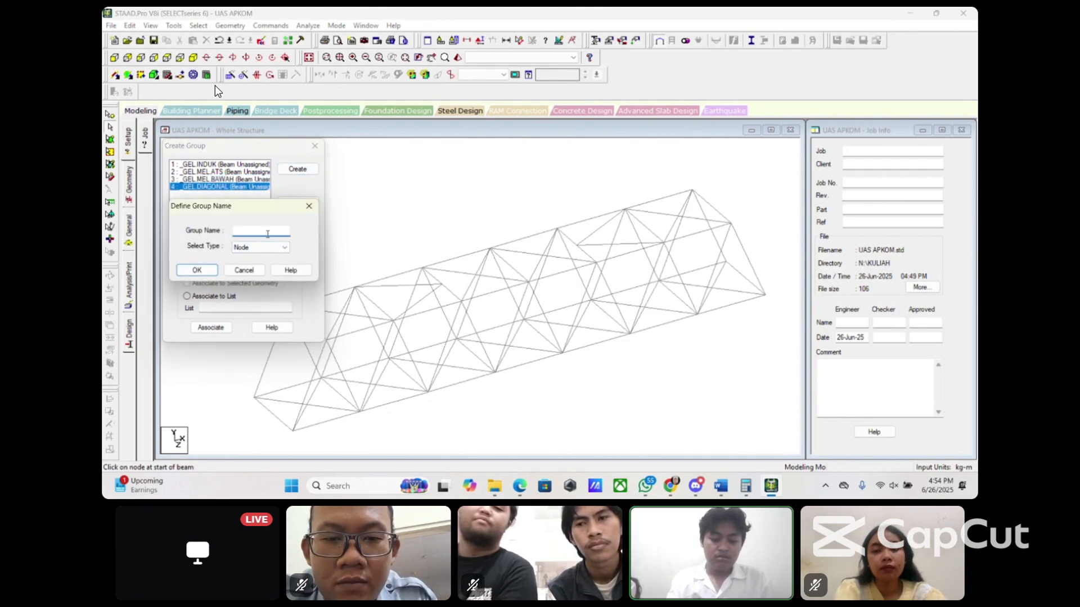
type("PROF")
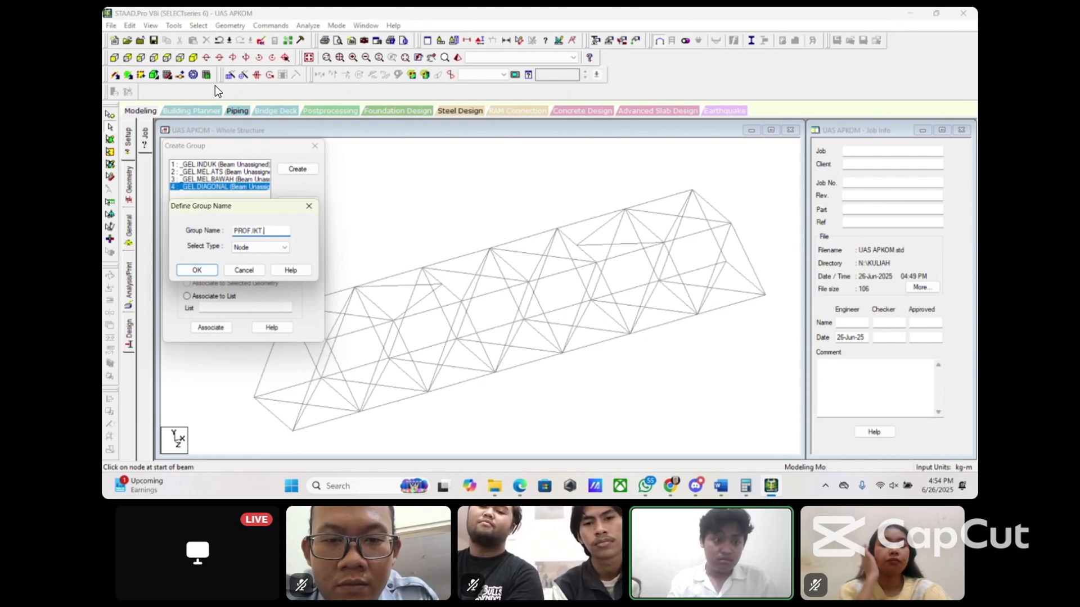
left_click(273, 247)
left_click(259, 265)
left_click(197, 270)
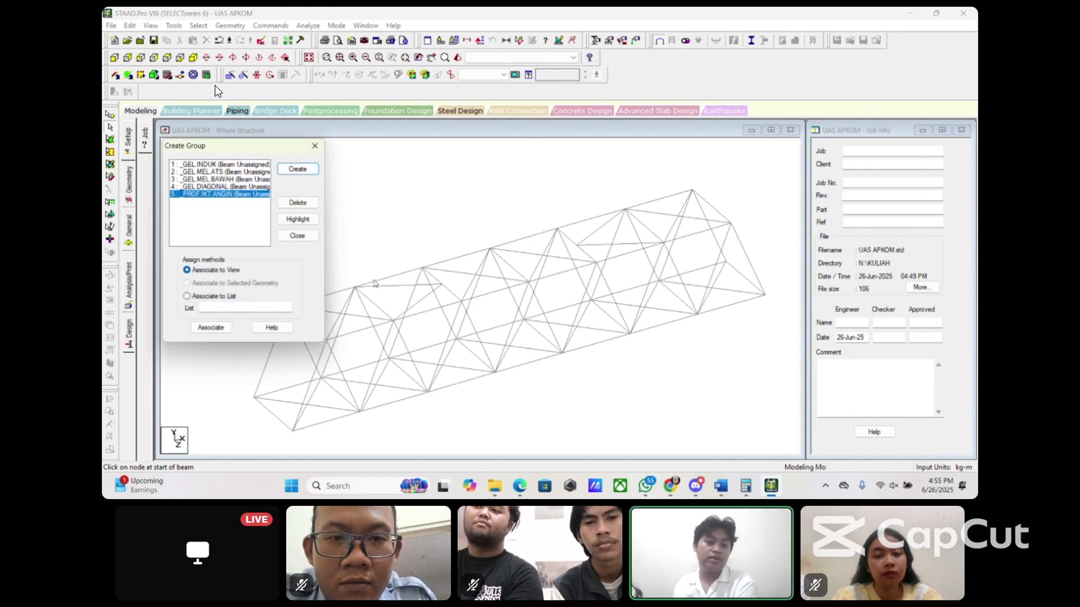
Step: Pick the GEL.INDUK group and show only the members of the truss's top and bottom planes in isometric view
middle_click_drag(374, 281, 478, 229)
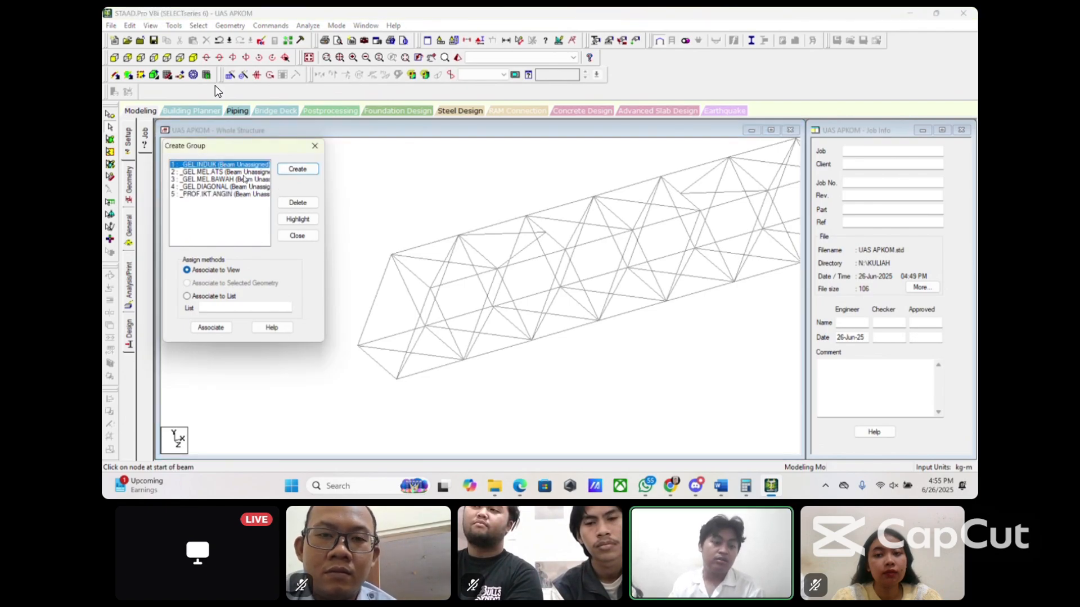
left_click(223, 165)
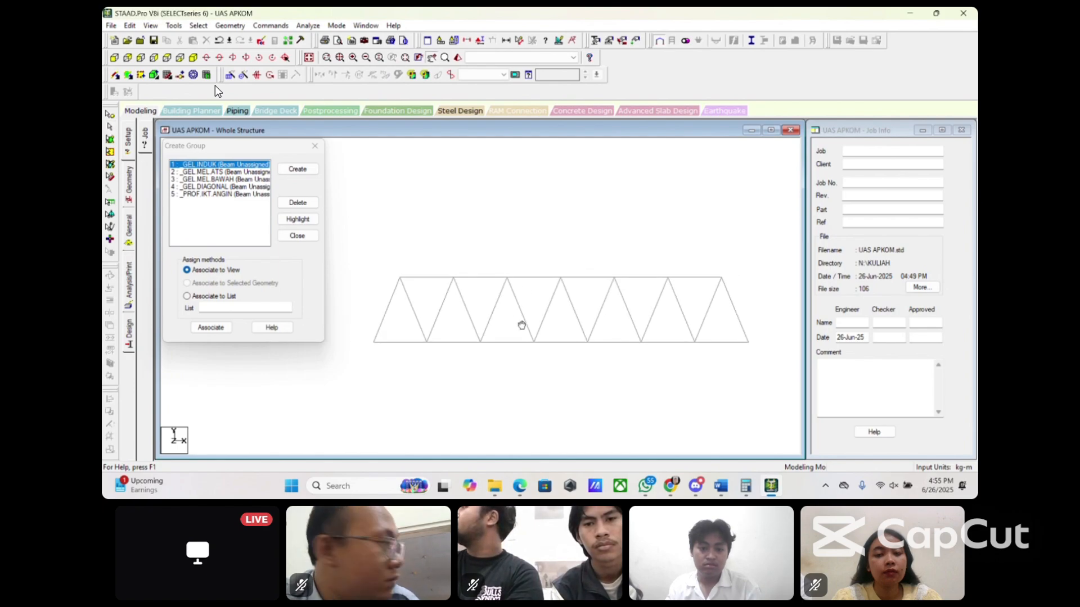
left_click_drag(392, 272, 716, 285)
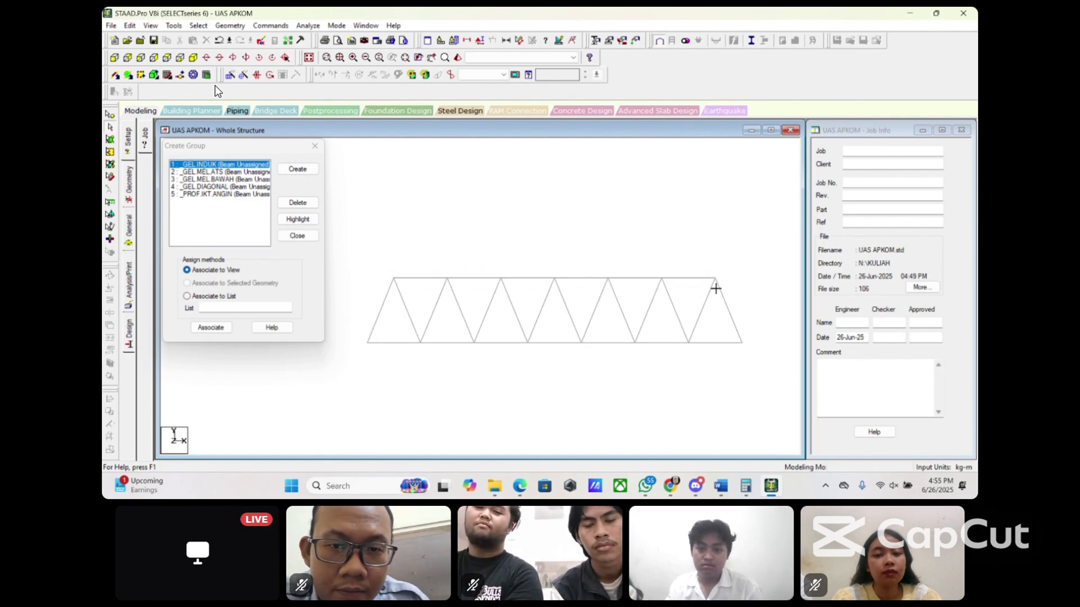
left_click_drag(358, 334, 752, 360)
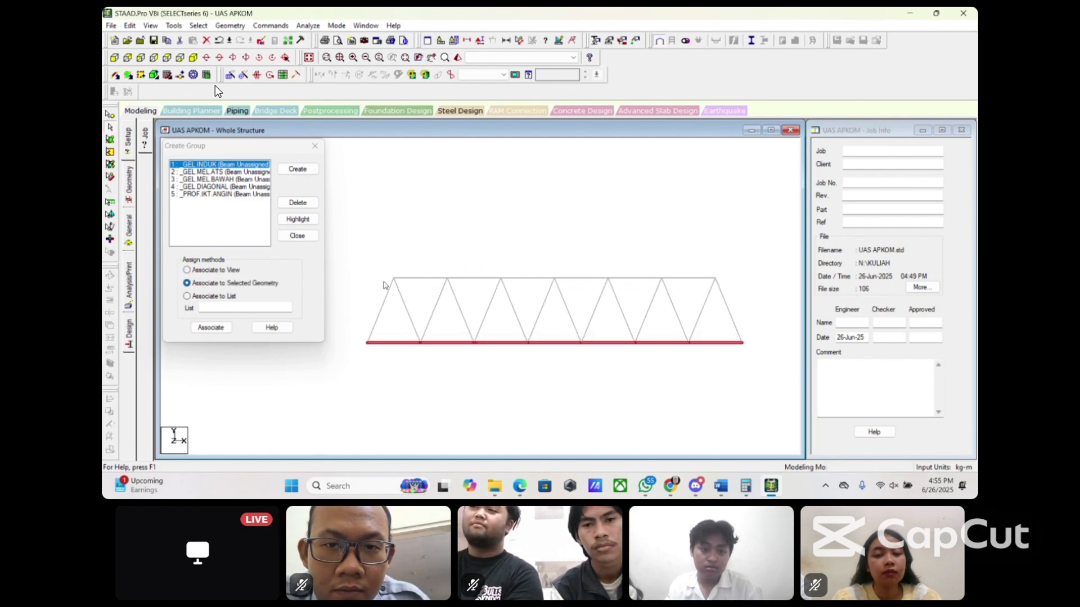
left_click_drag(382, 264, 748, 296, "ctrl")
left_click(192, 58)
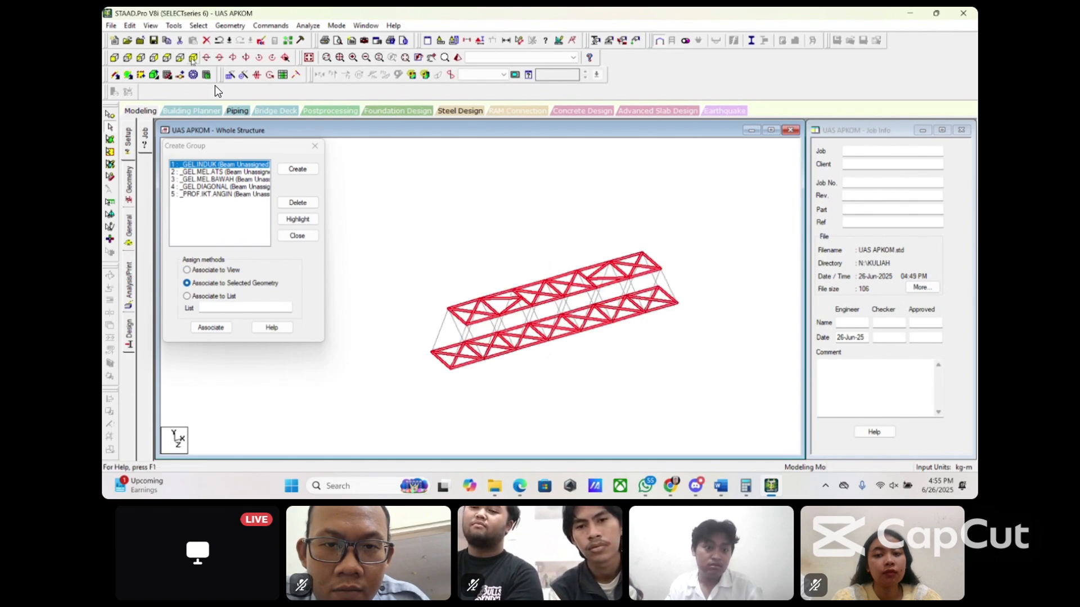
left_click(150, 25)
mouse_move(139, 33)
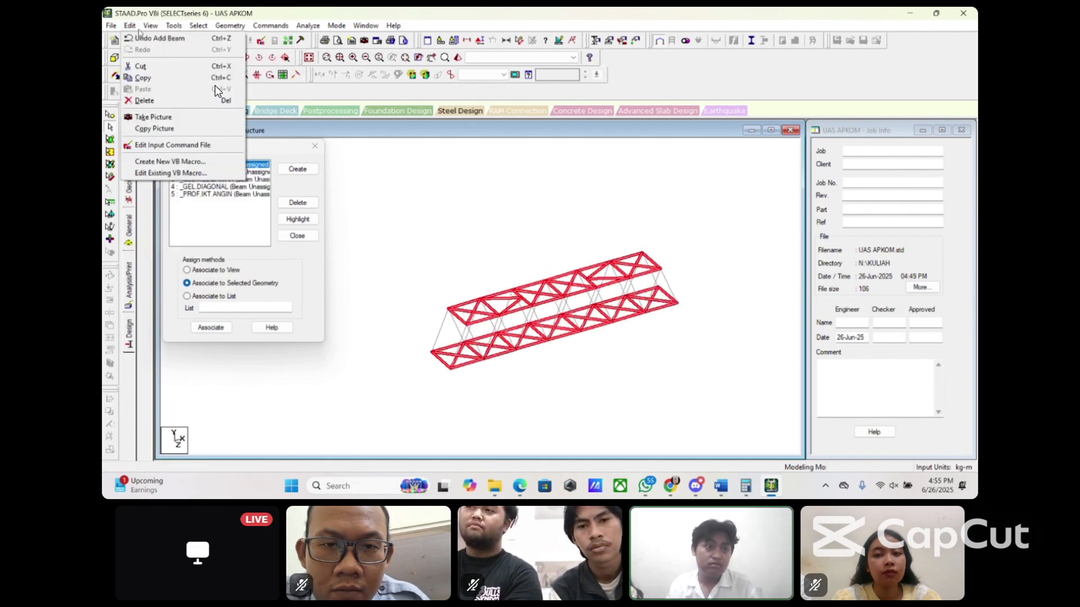
left_click(151, 25)
left_click(151, 26)
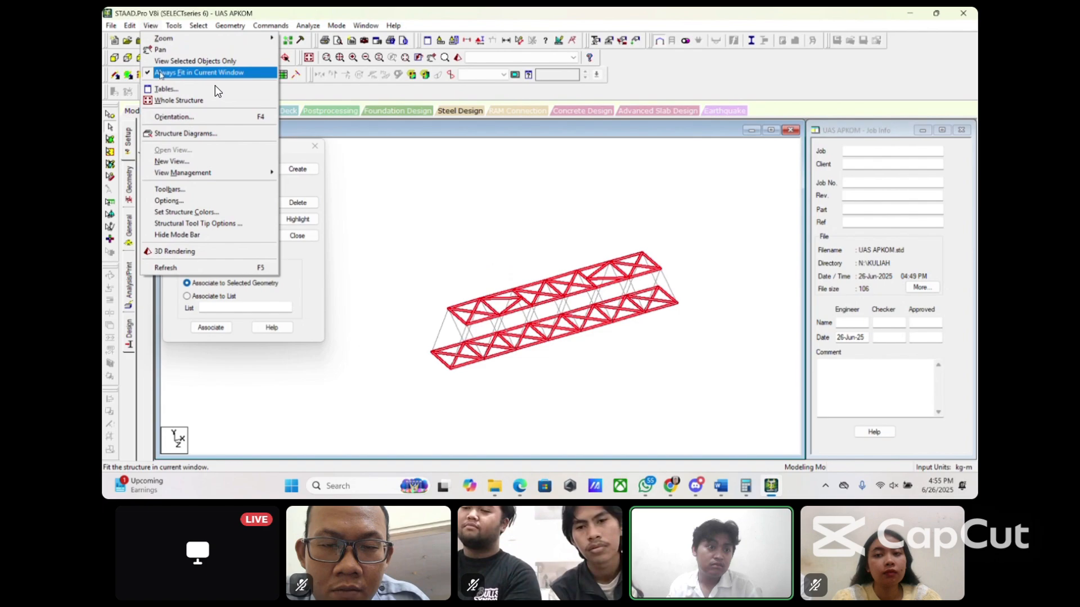
left_click(169, 60)
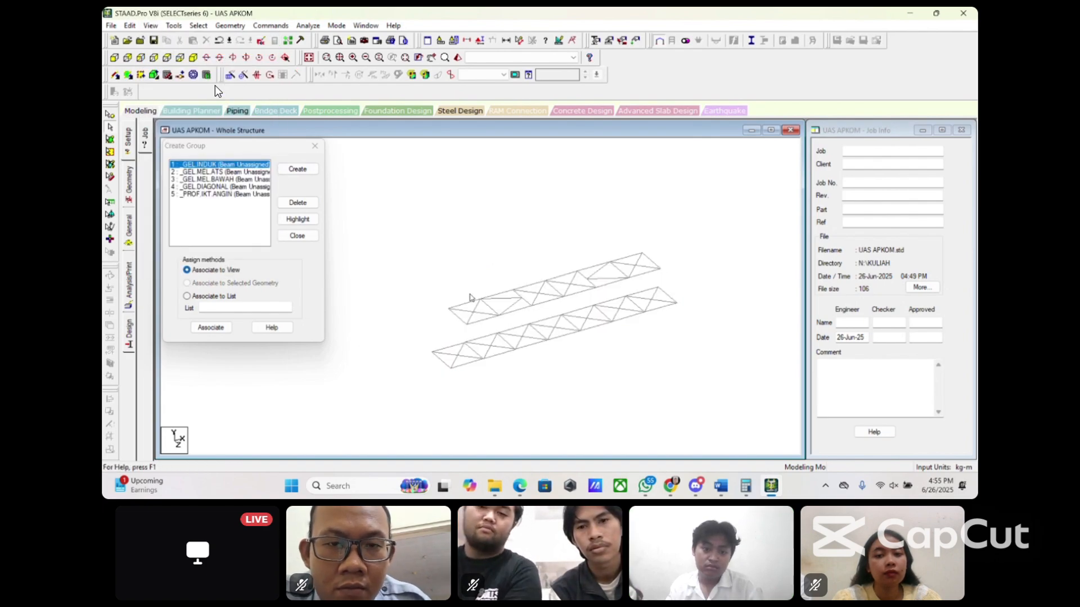
Step: Select all longitudinal chord members along both edges of the truss's top plane for the GEL.INDUK group
left_click(471, 303)
left_click(474, 306)
left_click(530, 285, "ctrl")
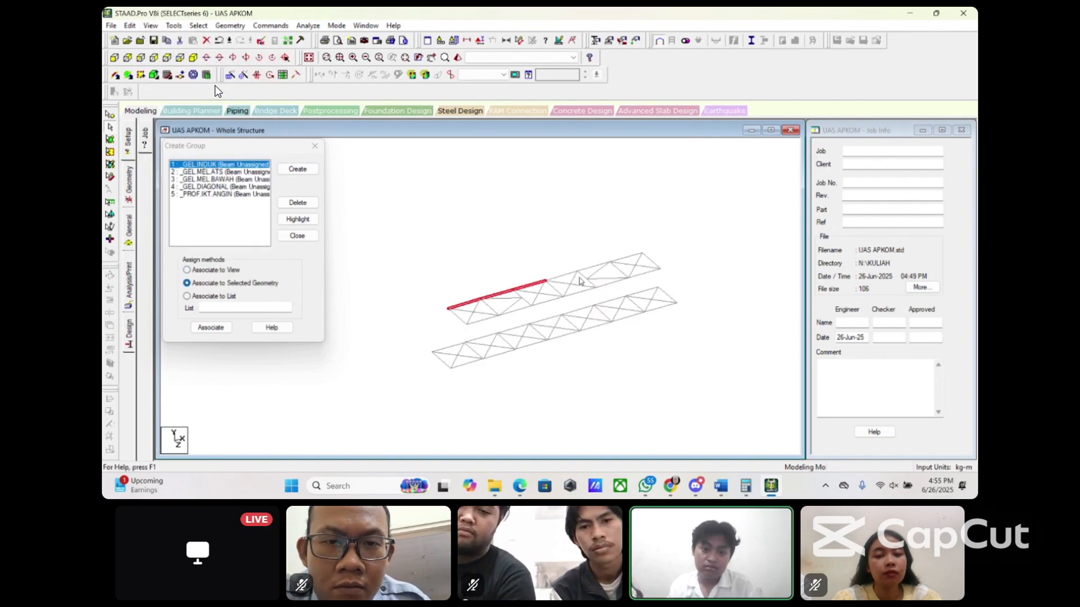
left_click(562, 275, "ctrl")
left_click(594, 266, "ctrl")
left_click(626, 257, "ctrl")
left_click(645, 273, "ctrl")
left_click(611, 283, "ctrl")
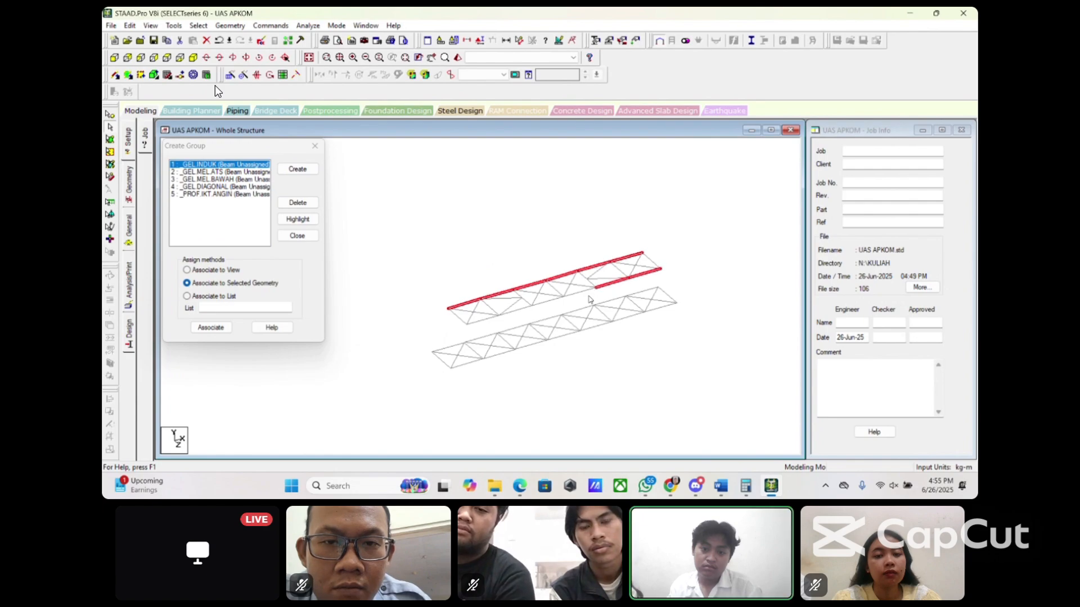
left_click(488, 319, "ctrl")
Step: Add the longitudinal chord members along both edges of the bottom plane to the GEL.INDUK selection
left_click(451, 348, "ctrl")
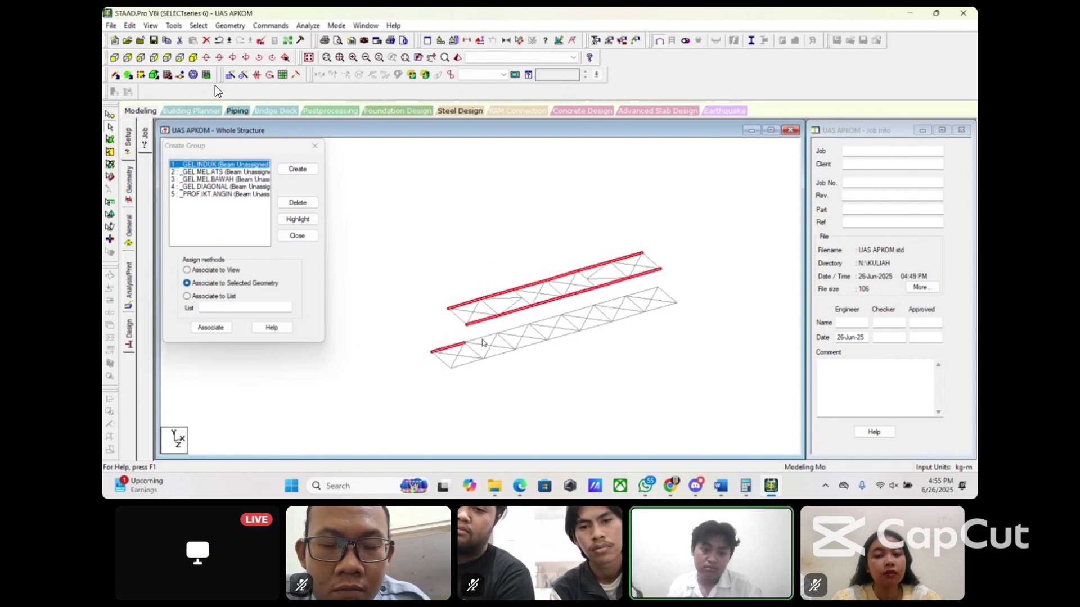
left_click(483, 337, "ctrl")
left_click(513, 328, "ctrl")
left_click(546, 320, "ctrl")
left_click(585, 311, "ctrl")
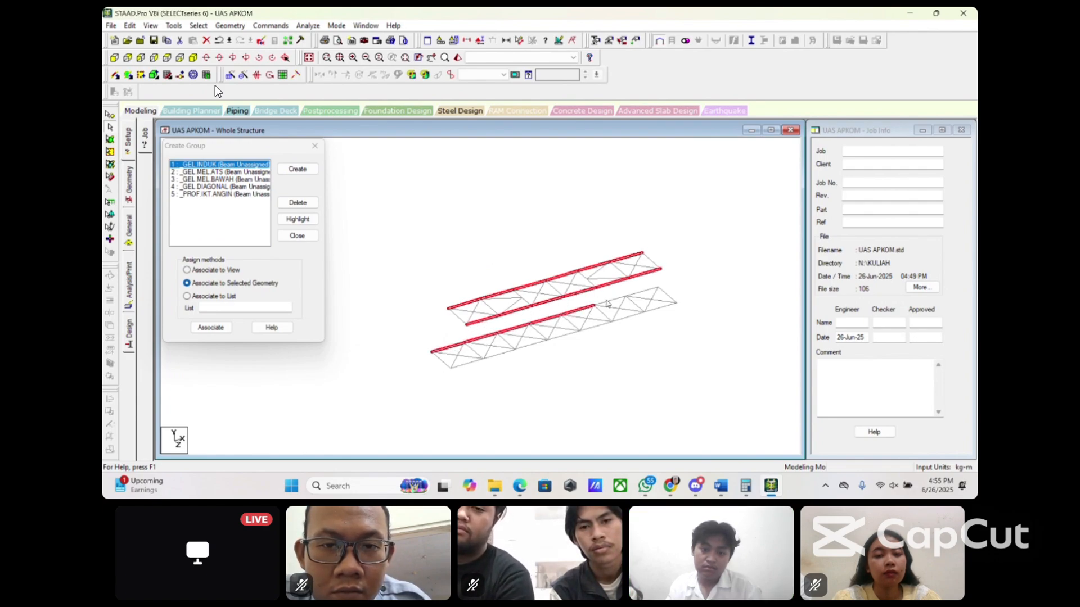
left_click(641, 292, "ctrl")
left_click(651, 299, "ctrl")
left_click(661, 308, "ctrl")
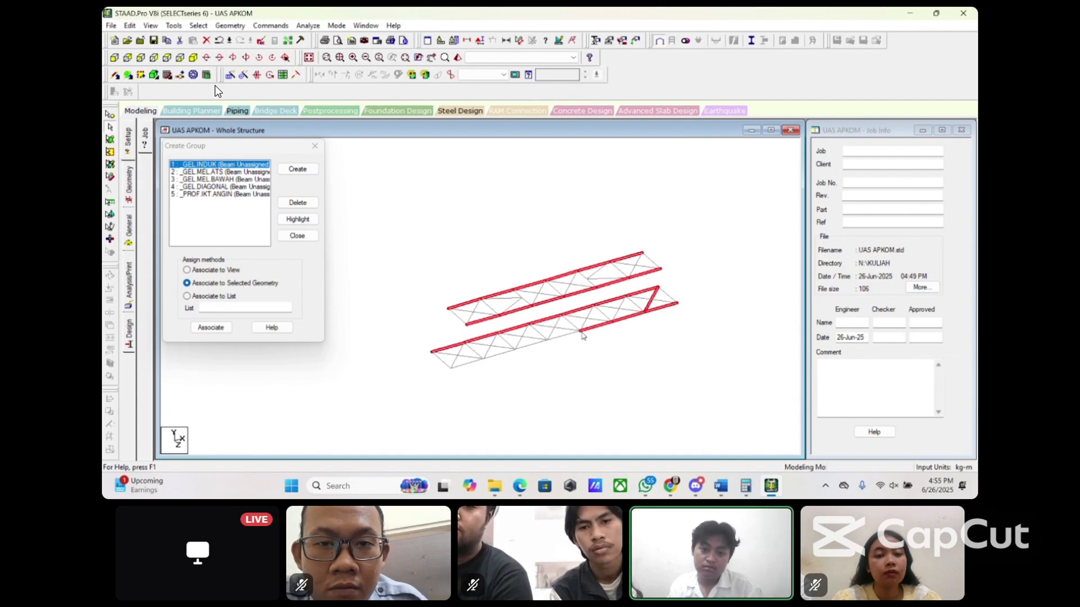
left_click(563, 336, "ctrl")
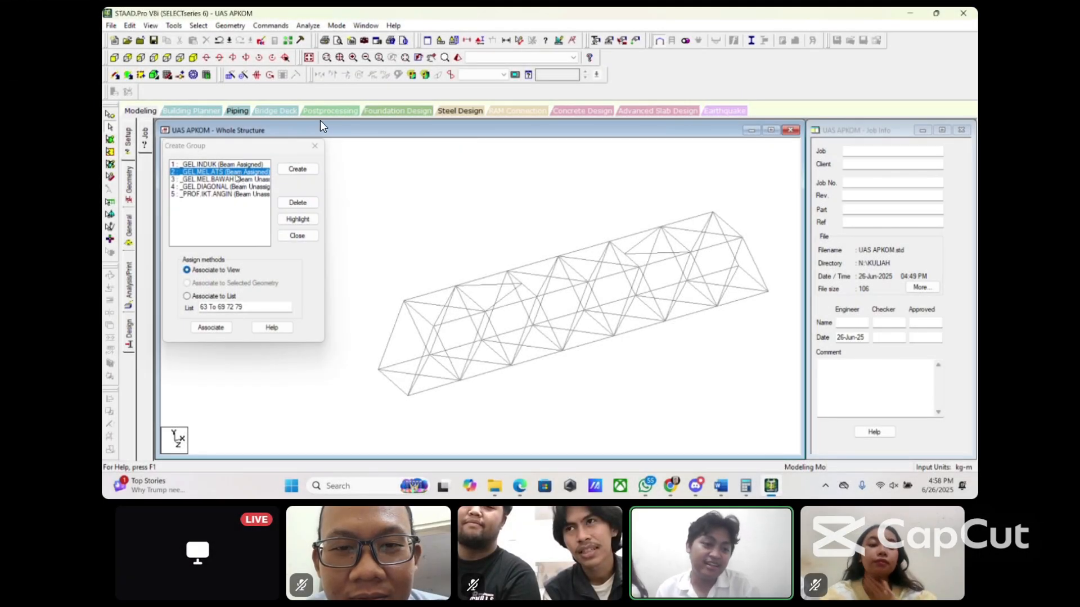
Step: Isolate the members of the truss's top plane from the front view and show them in plan view
middle_click_drag(414, 296, 409, 245)
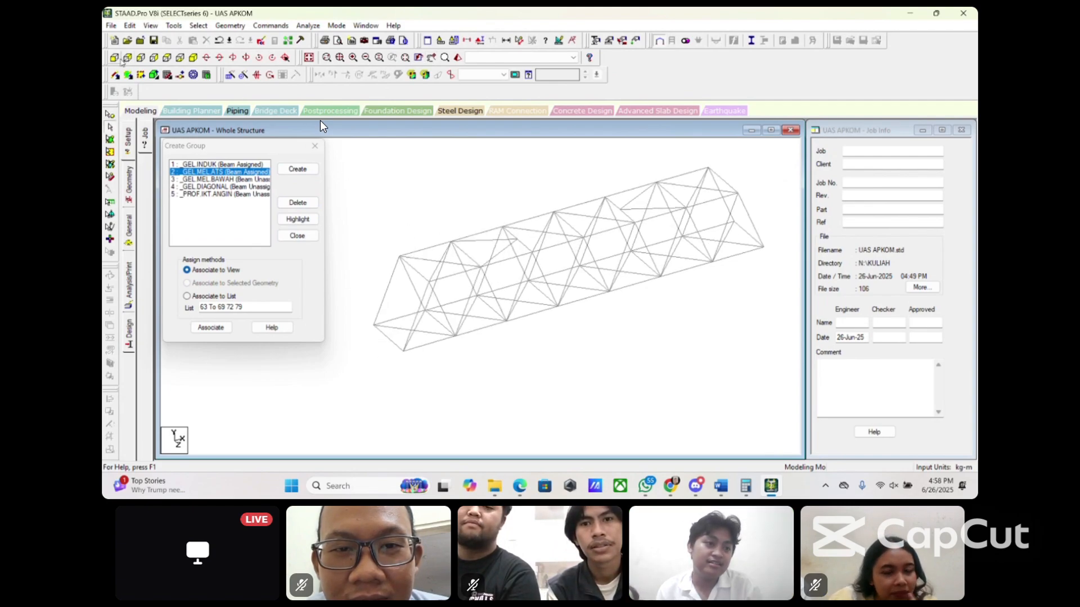
left_click(115, 58)
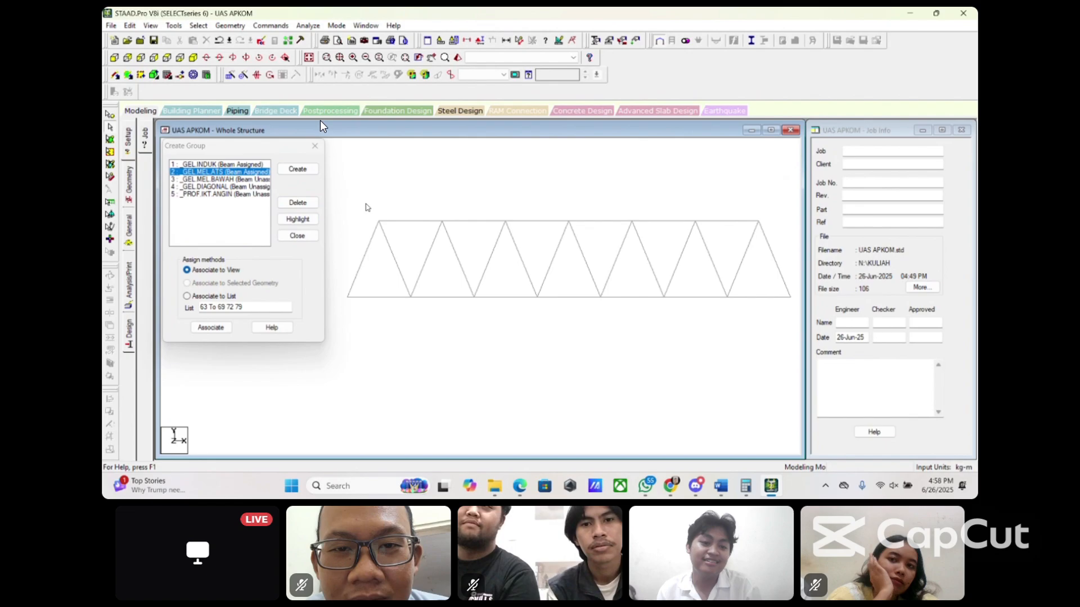
left_click_drag(366, 204, 745, 244)
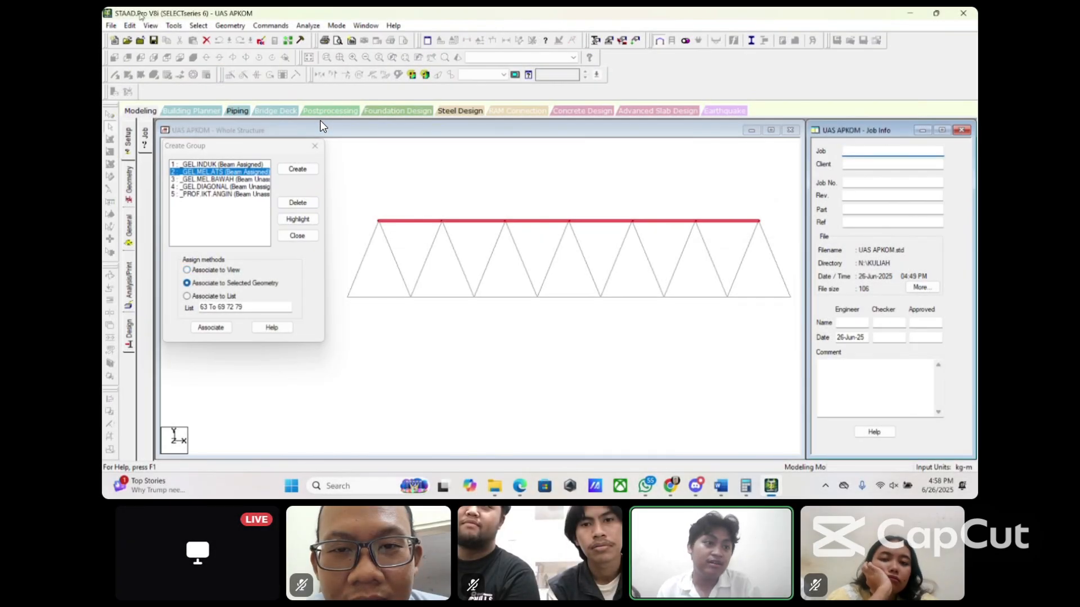
left_click(151, 25)
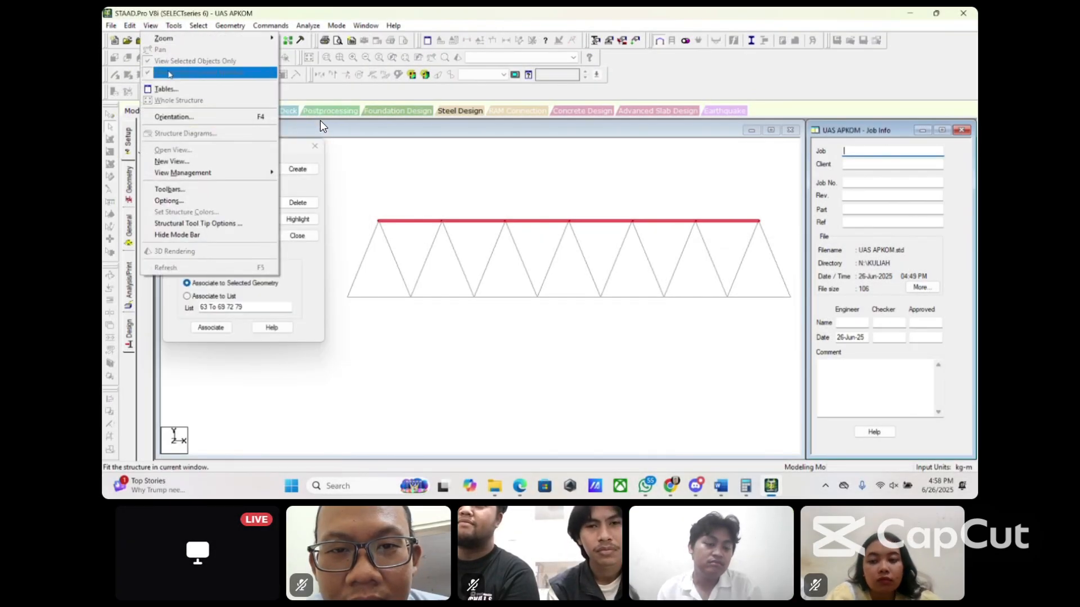
left_click(386, 173)
left_click_drag(359, 194, 796, 256)
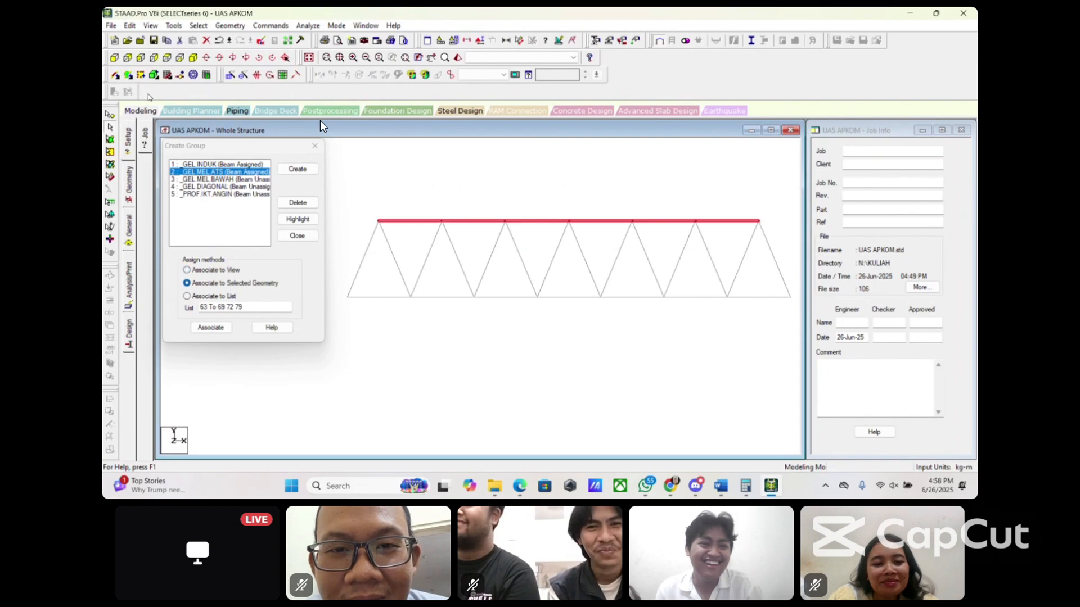
left_click(150, 25)
left_click(186, 58)
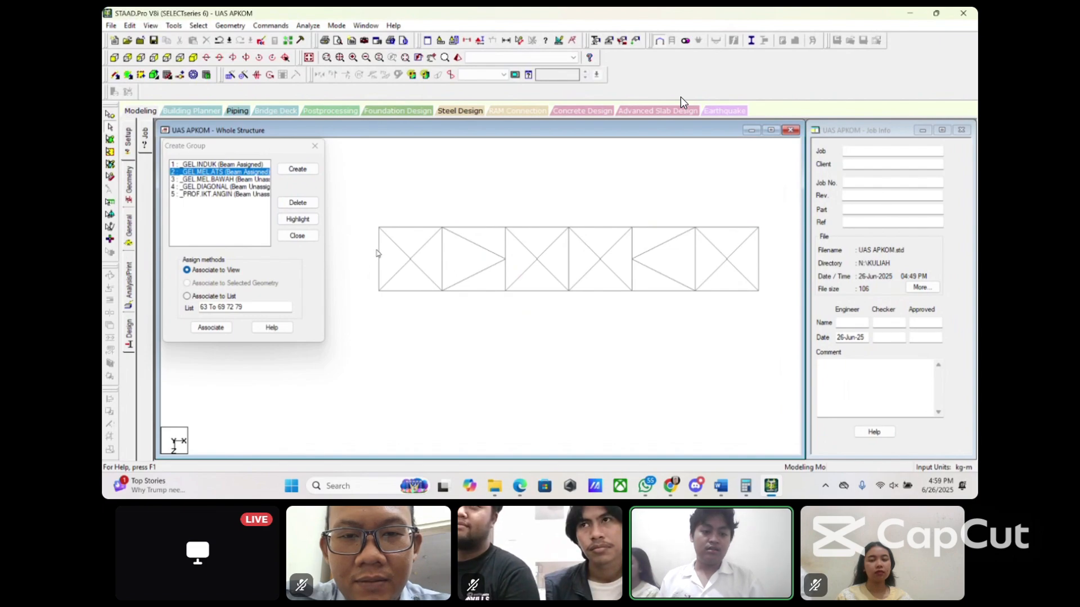
Step: Associate all transverse beams of the top plane with the GEL.MEL.ATS group, accepting the auto save of the file
left_click(379, 251)
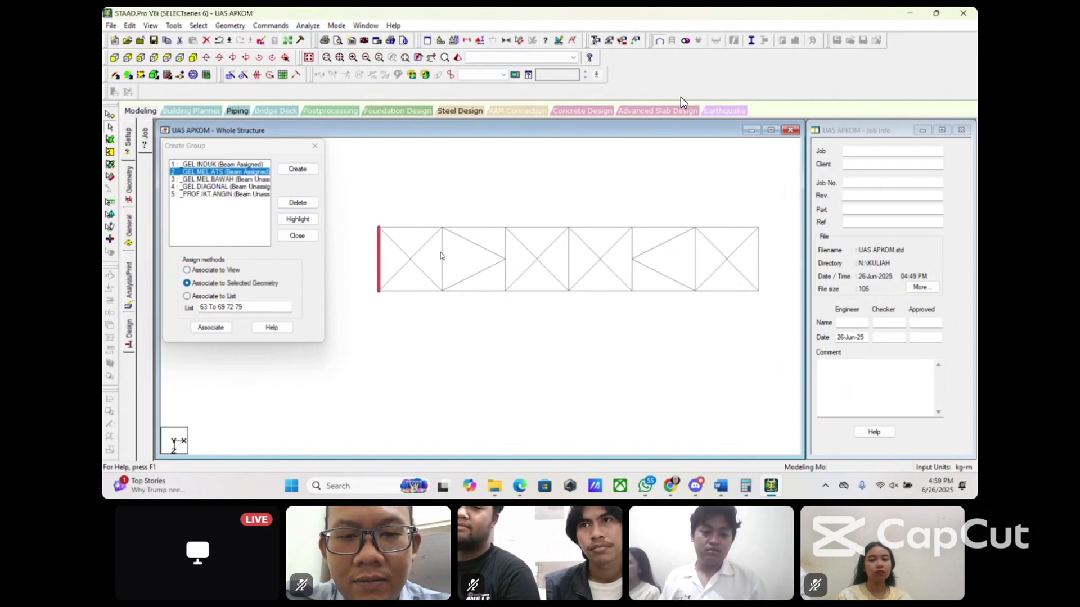
left_click(441, 253)
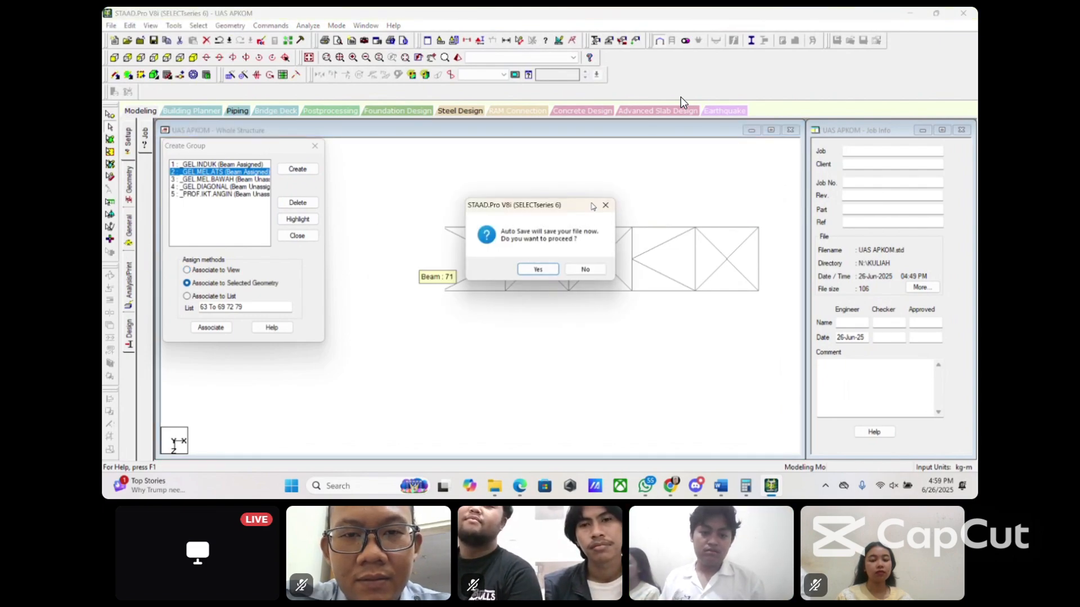
left_click(547, 271)
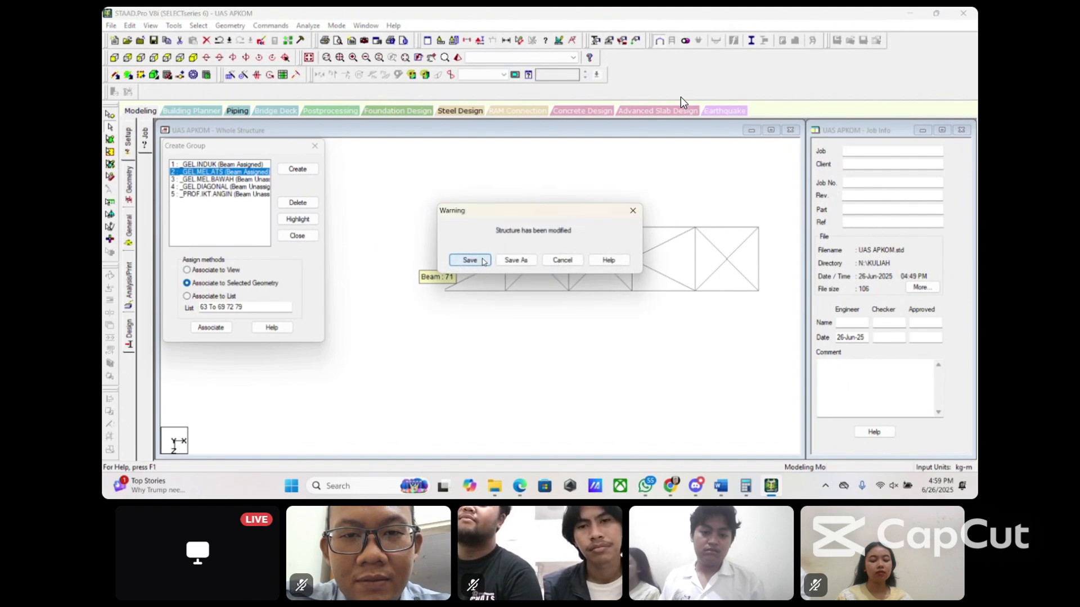
left_click(482, 260)
left_click(379, 258, "ctrl")
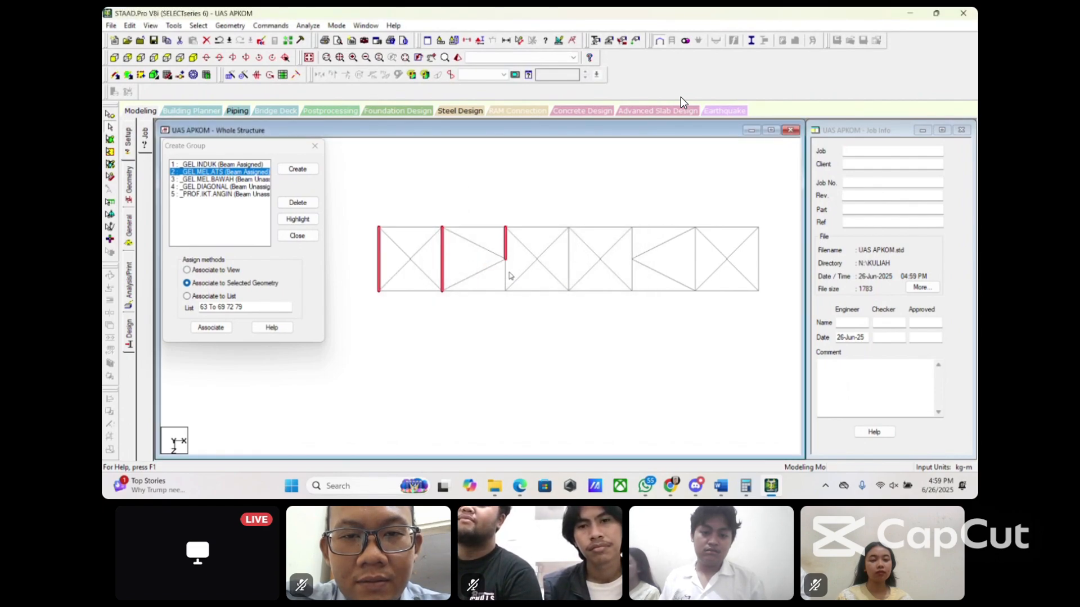
left_click(568, 258, "ctrl")
left_click(632, 250, "ctrl")
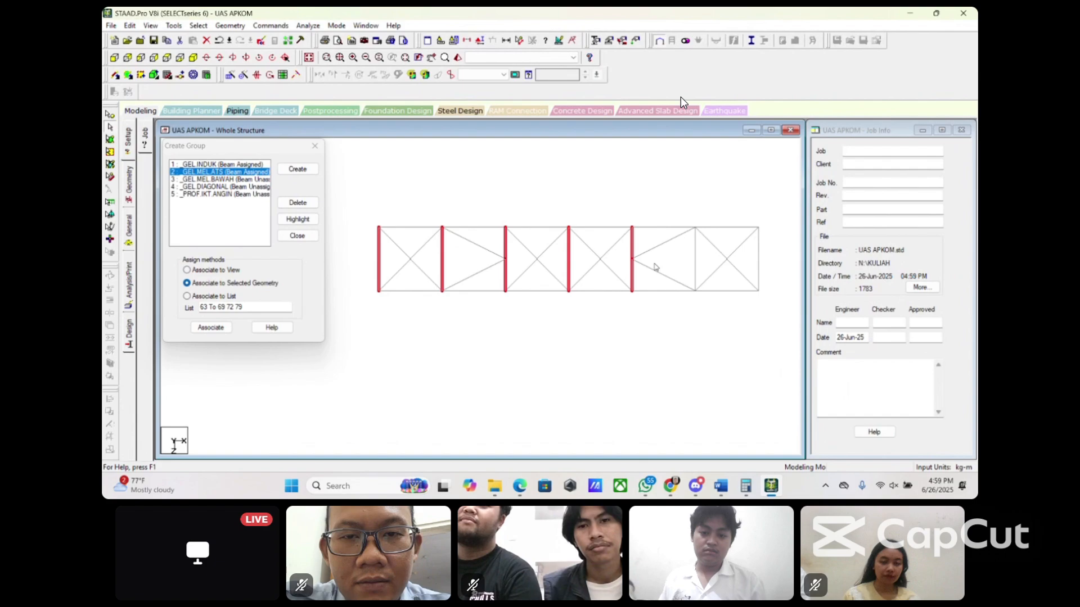
left_click(696, 256, "ctrl")
left_click(758, 256, "ctrl")
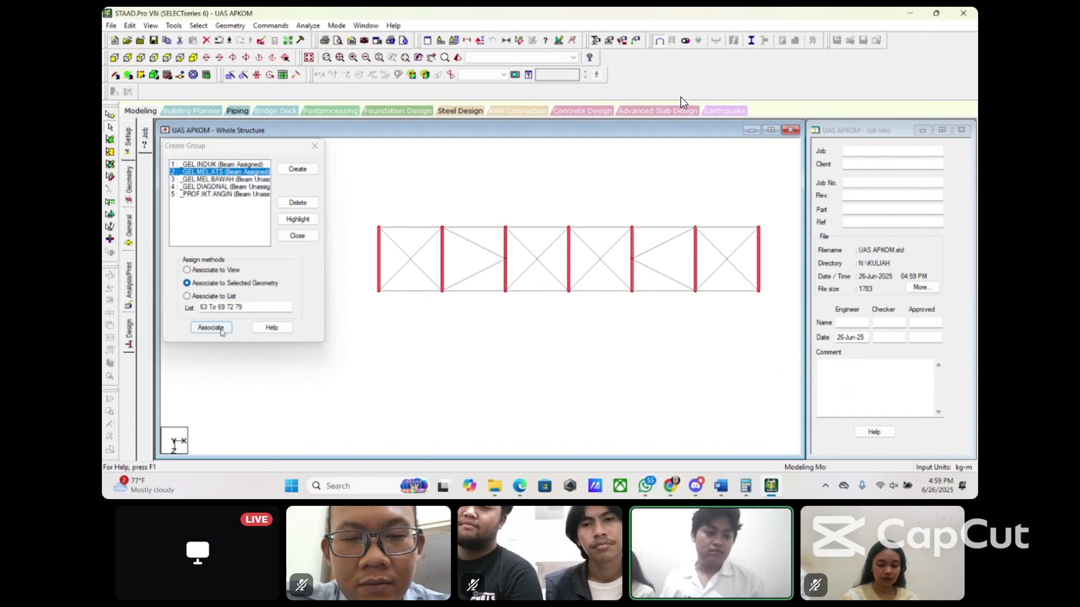
left_click(221, 332)
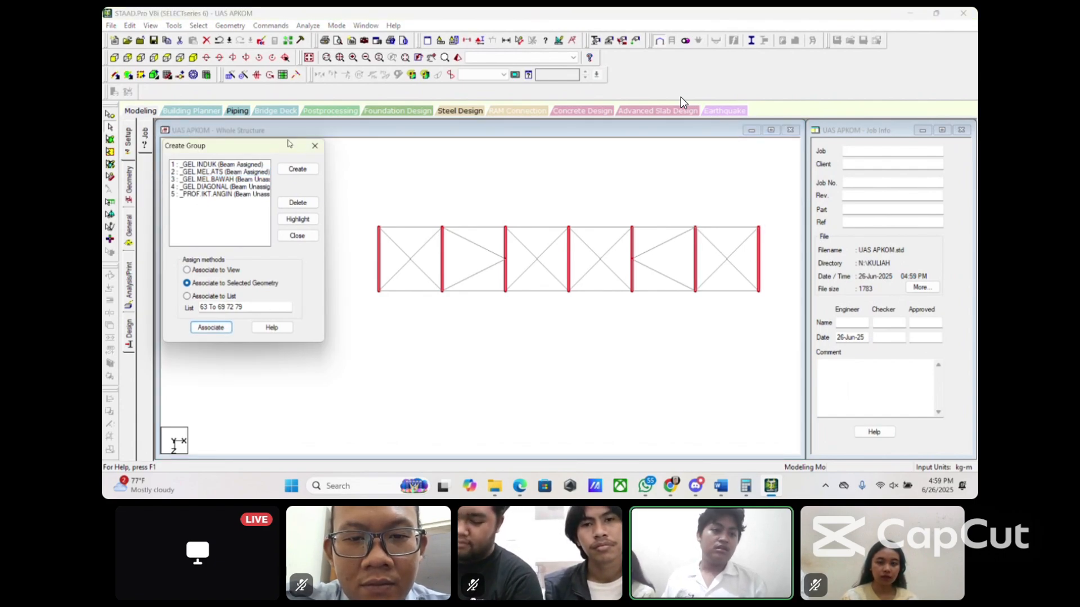
Step: Show the whole structure again in isometric view and pick the GEL.MEL.BAWAH group
left_click(349, 149)
left_click(149, 26)
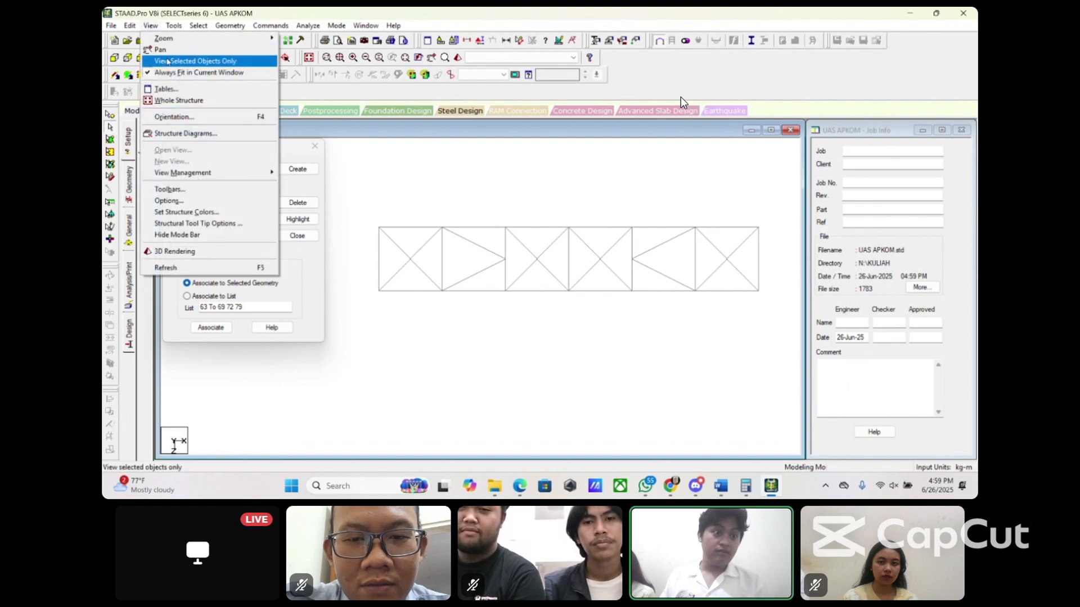
left_click(163, 60)
left_click(529, 274)
left_click(151, 26)
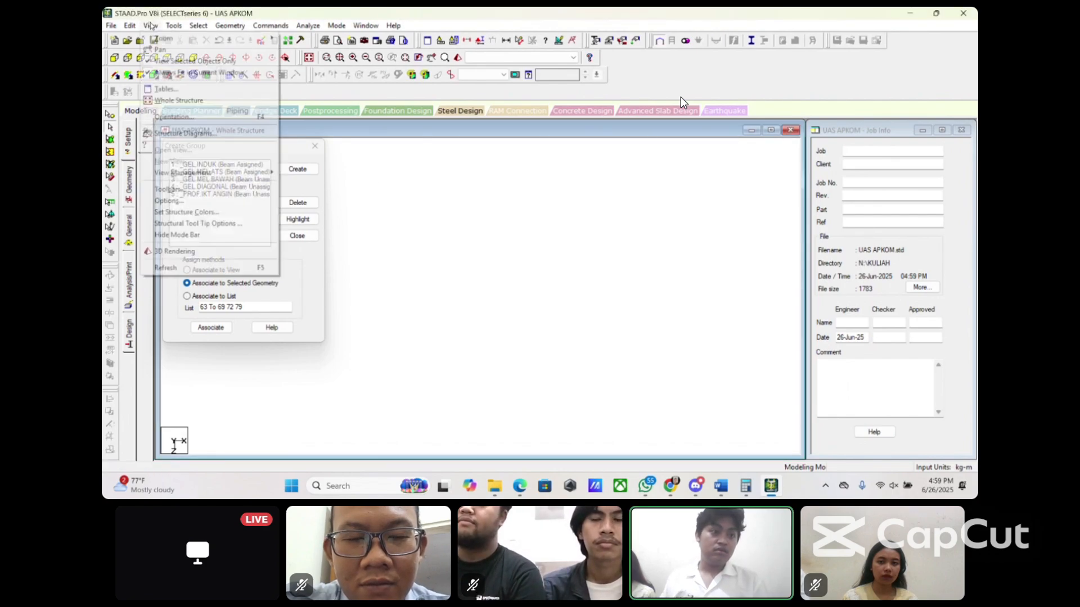
left_click(169, 64)
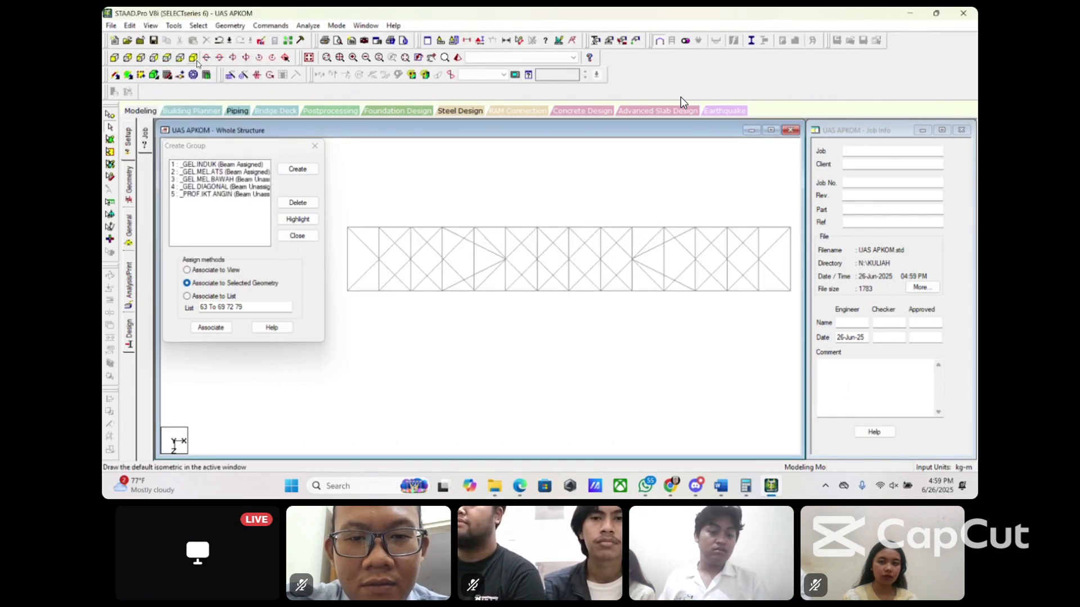
left_click(193, 57)
left_click(200, 179)
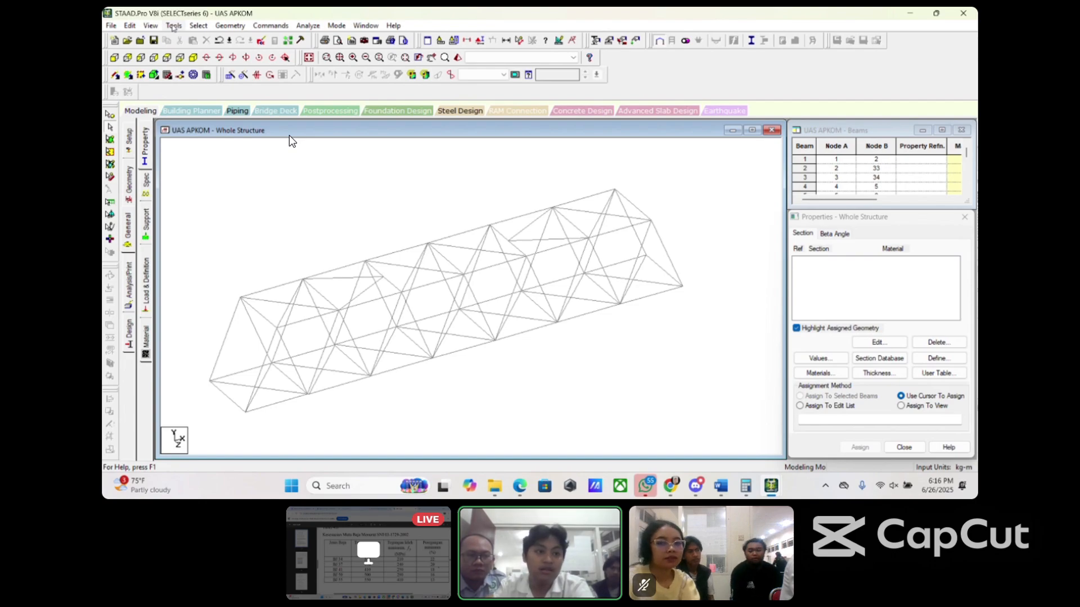
Step: Create a new user-provided section table with the WIDE FLANGE section type
left_click(173, 25)
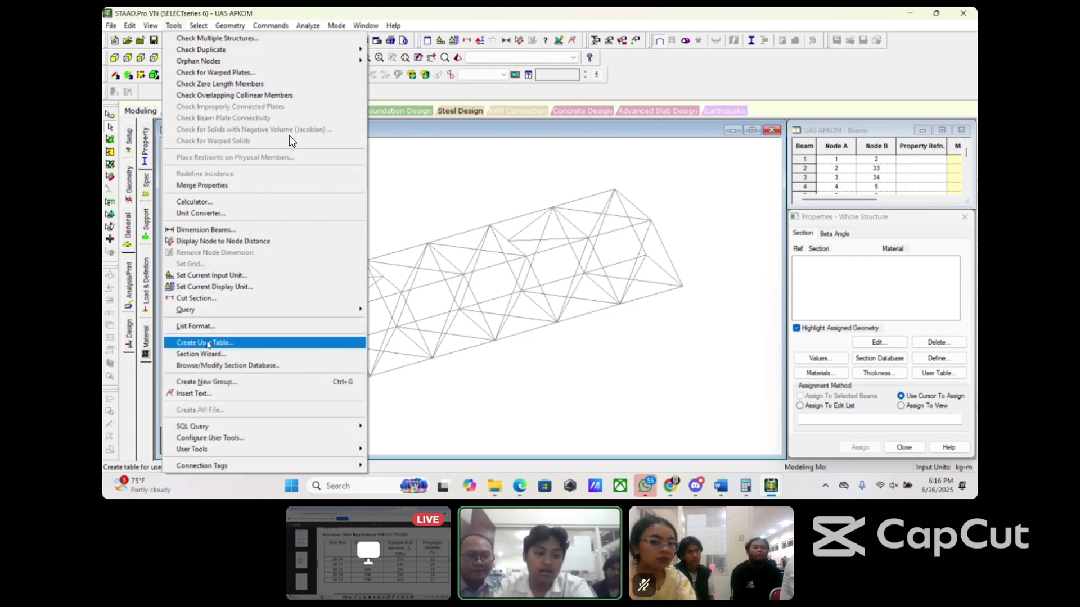
left_click(208, 343)
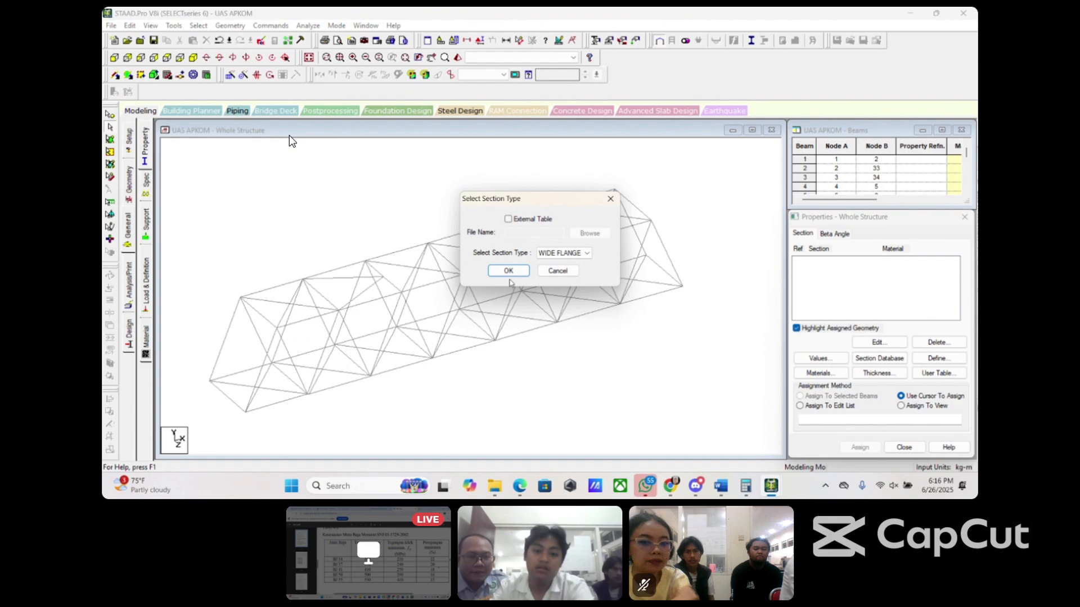
left_click(508, 271)
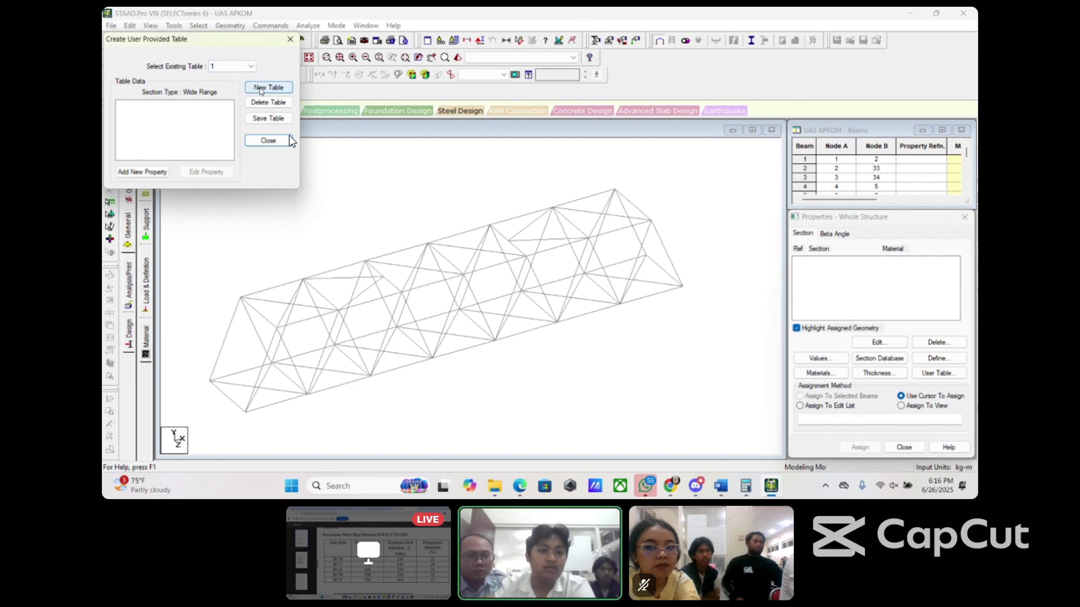
left_click(260, 89)
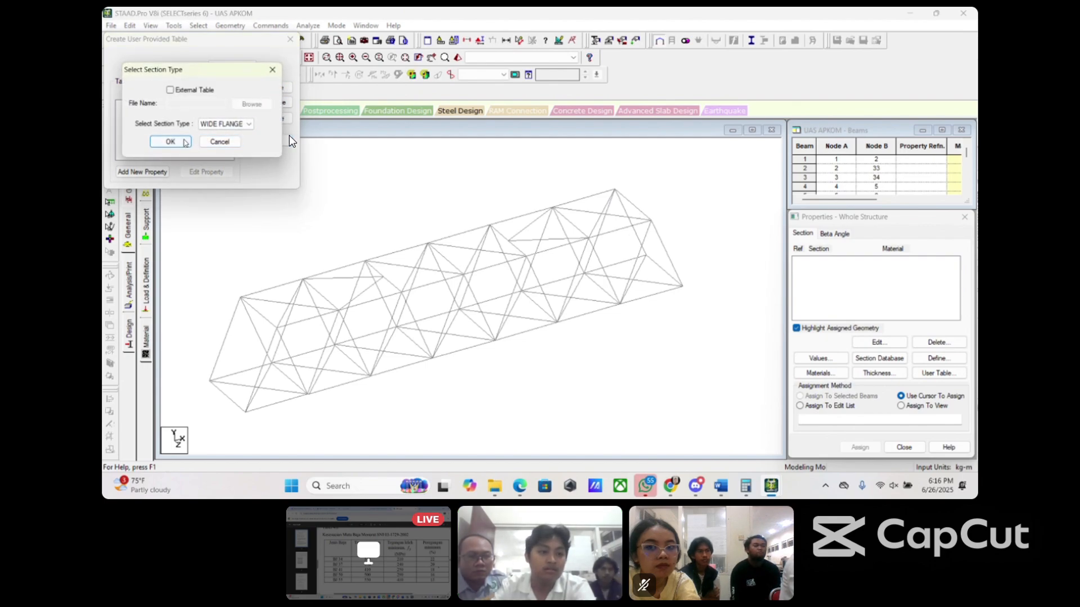
left_click(175, 139)
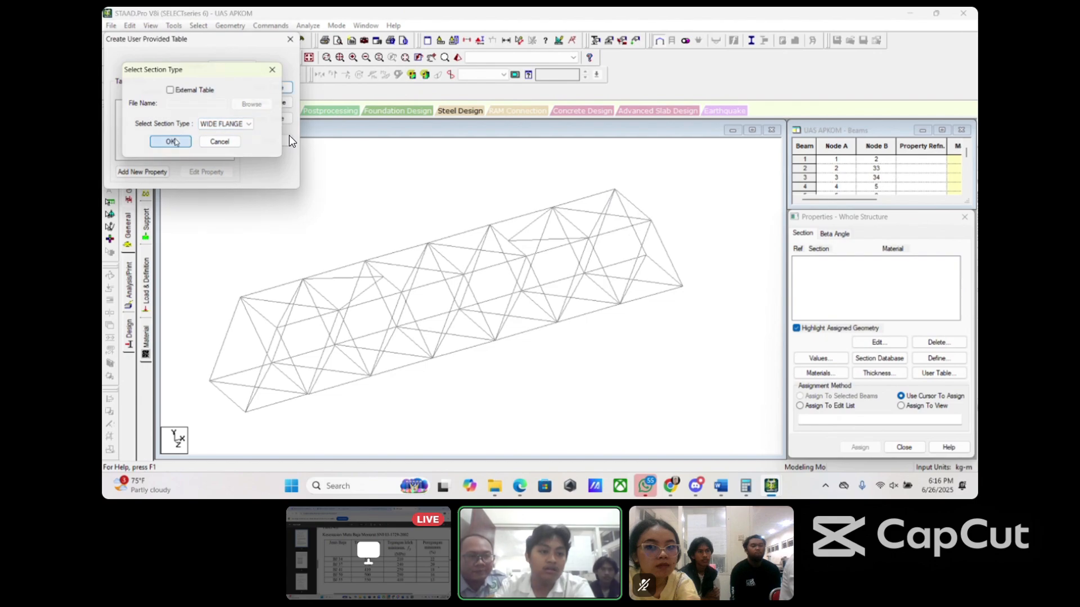
Step: Add a new wide flange property to the table with the section name gel.induk
left_click(154, 172)
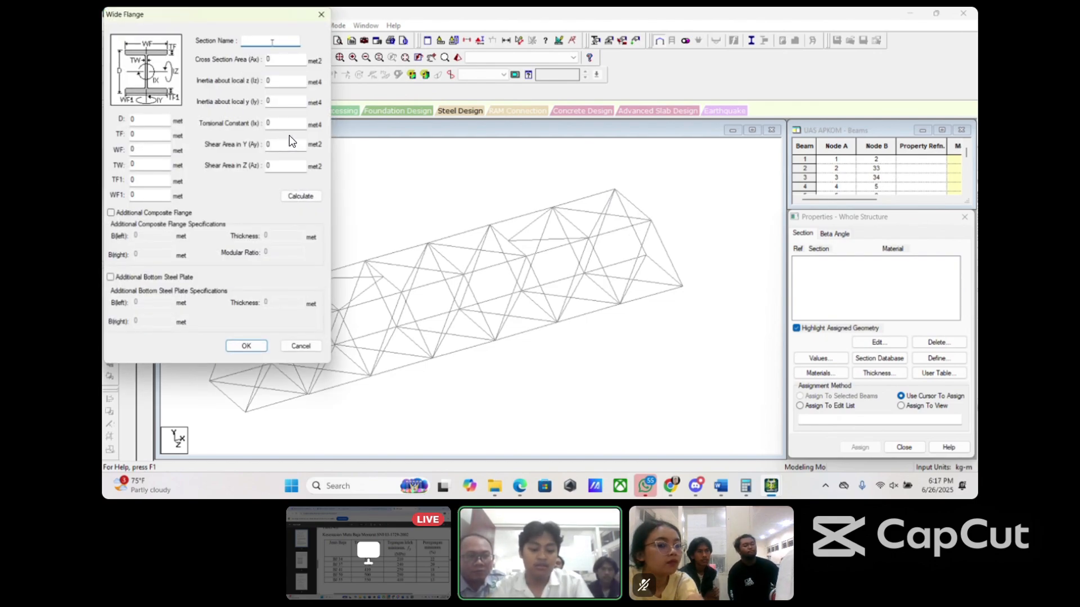
type("gel")
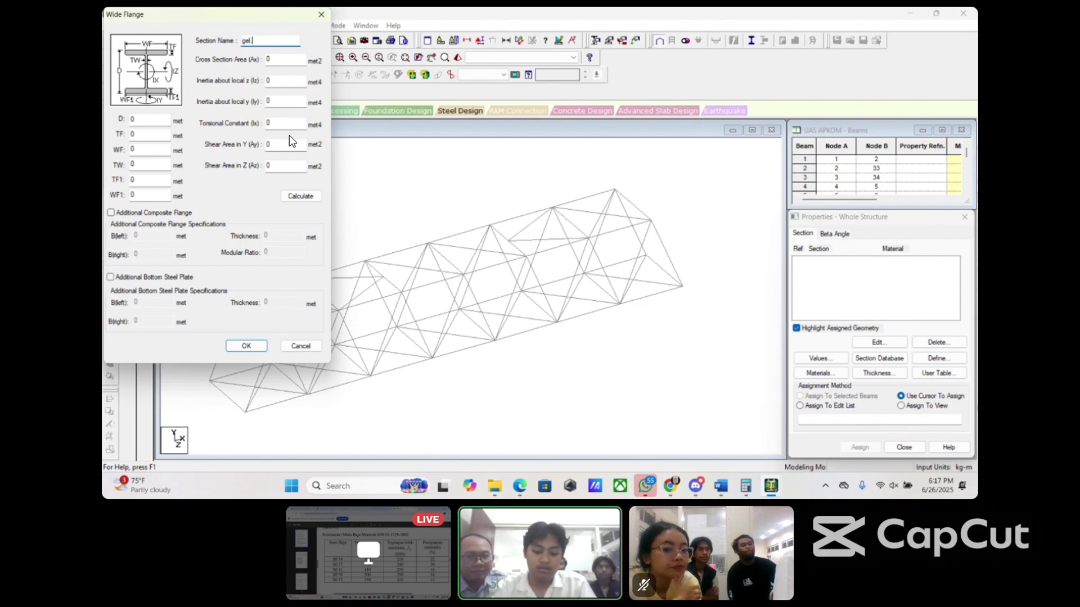
type(".indu")
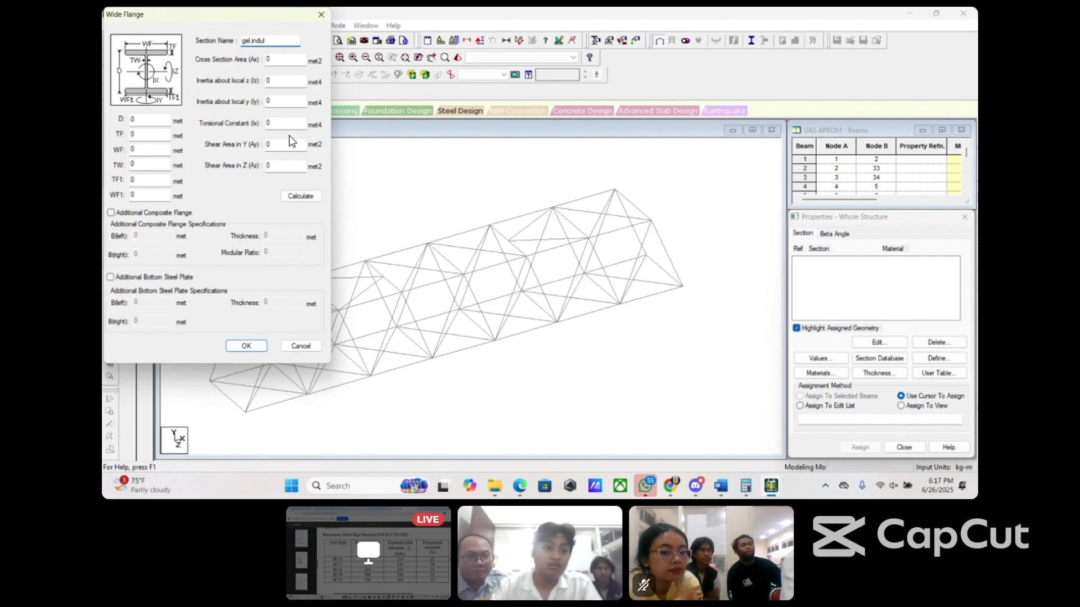
type("k")
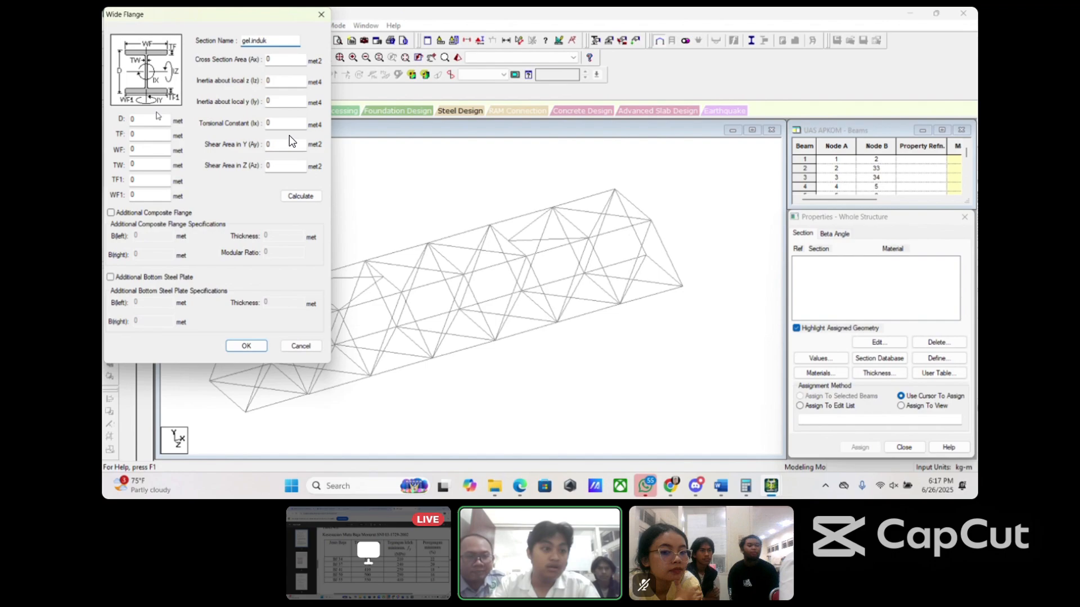
Step: Set the gel.induk wide flange dimensions D to 400, TF to 21, WF to 400 and TW to 13
left_click(156, 121)
type("400")
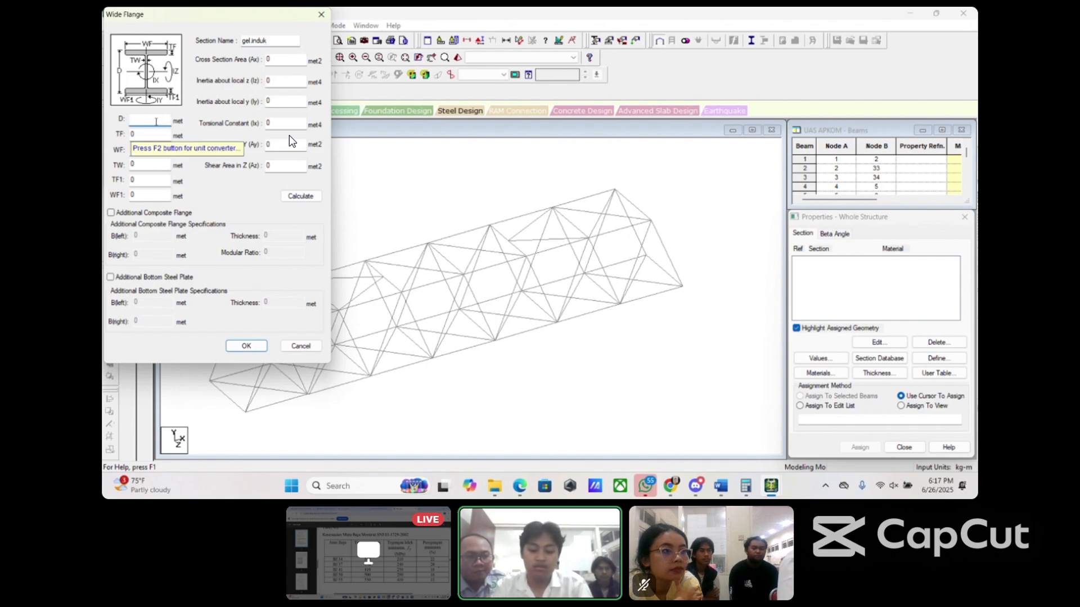
left_click(154, 133)
key("BackSpace")
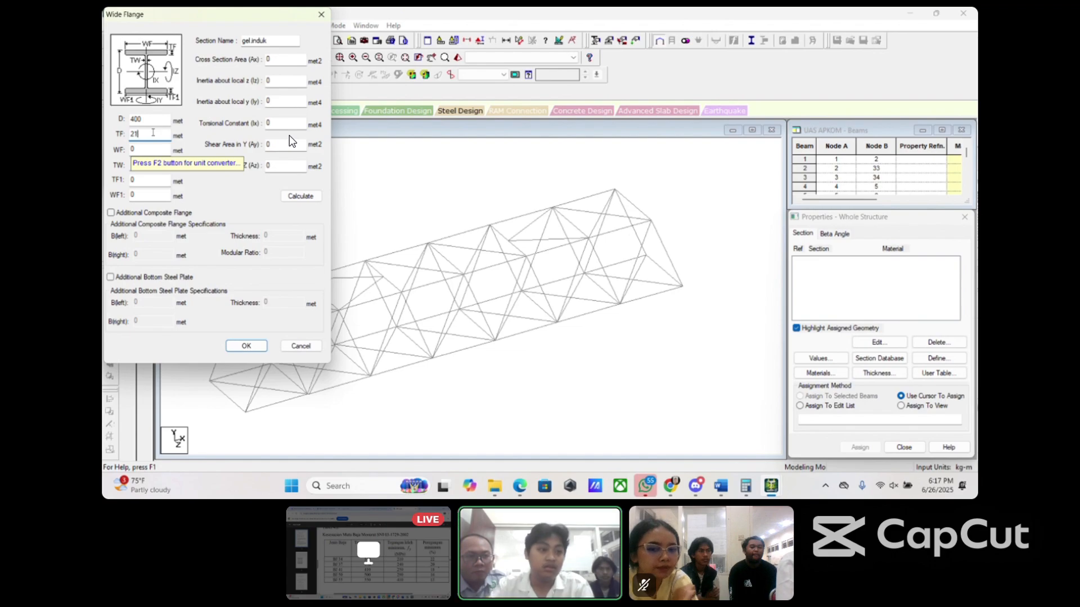
type("21")
left_click(139, 150)
key("BackSpace")
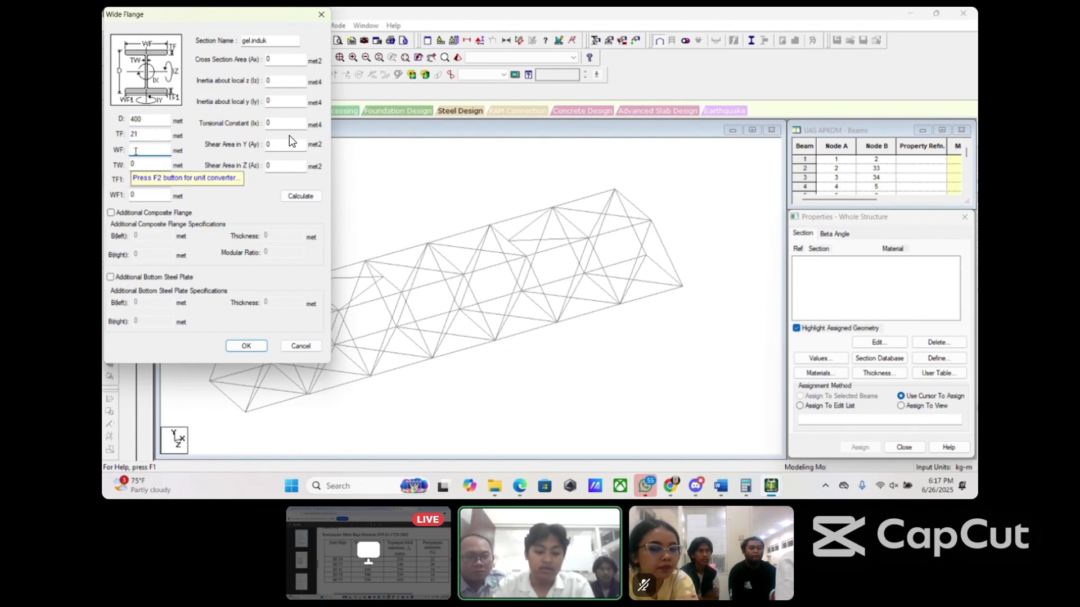
type("400")
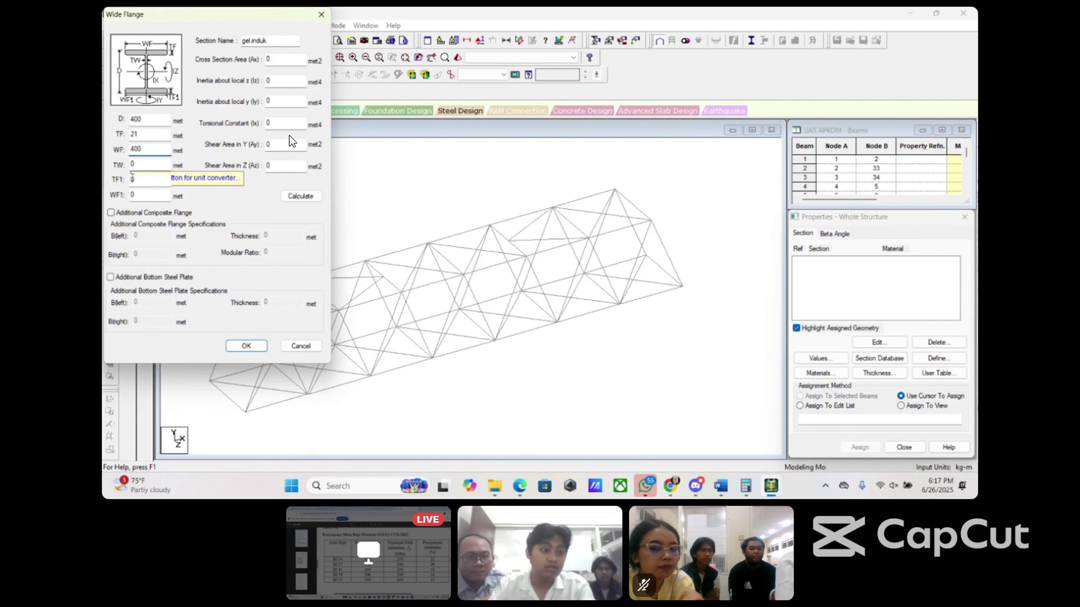
left_click(143, 164)
key("BackSpace")
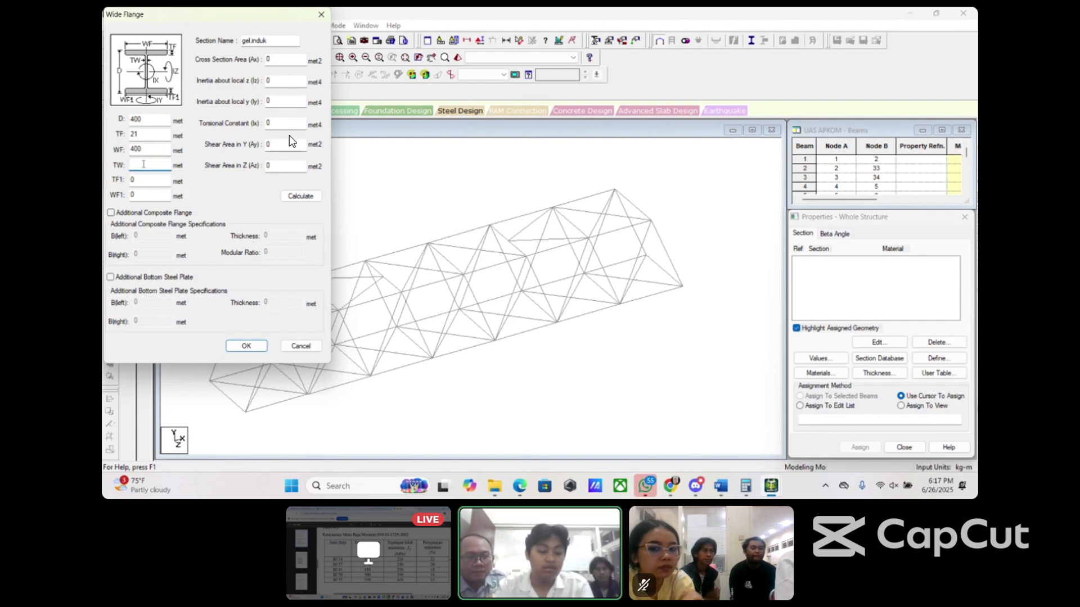
type("13")
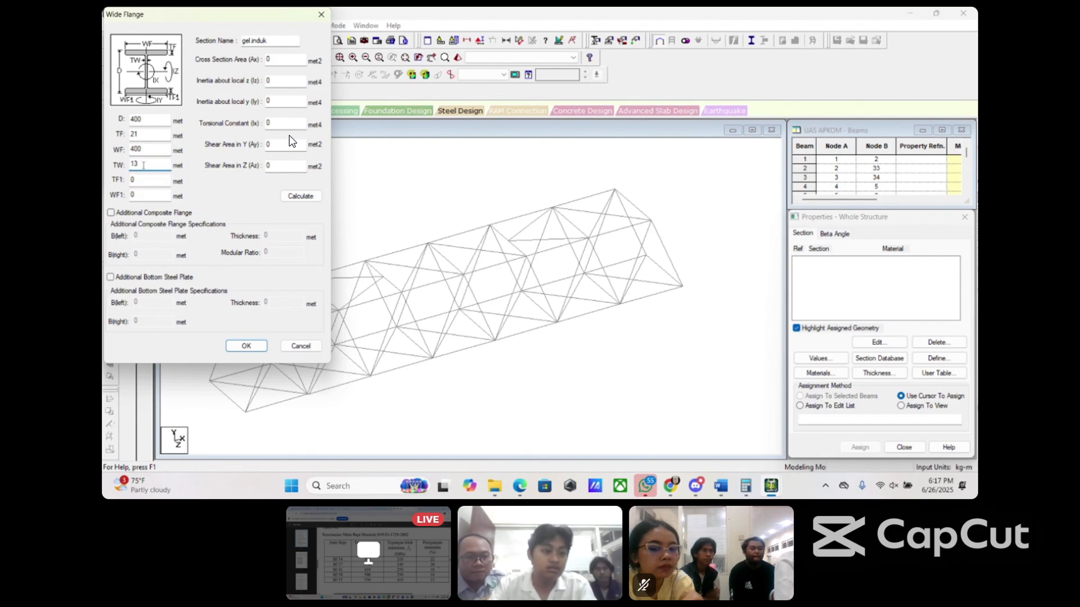
Step: Set TF1 to 21 and WF1 to 400, calculate the section properties, and save the gel.induk section
left_click(141, 179)
key("BackSpace")
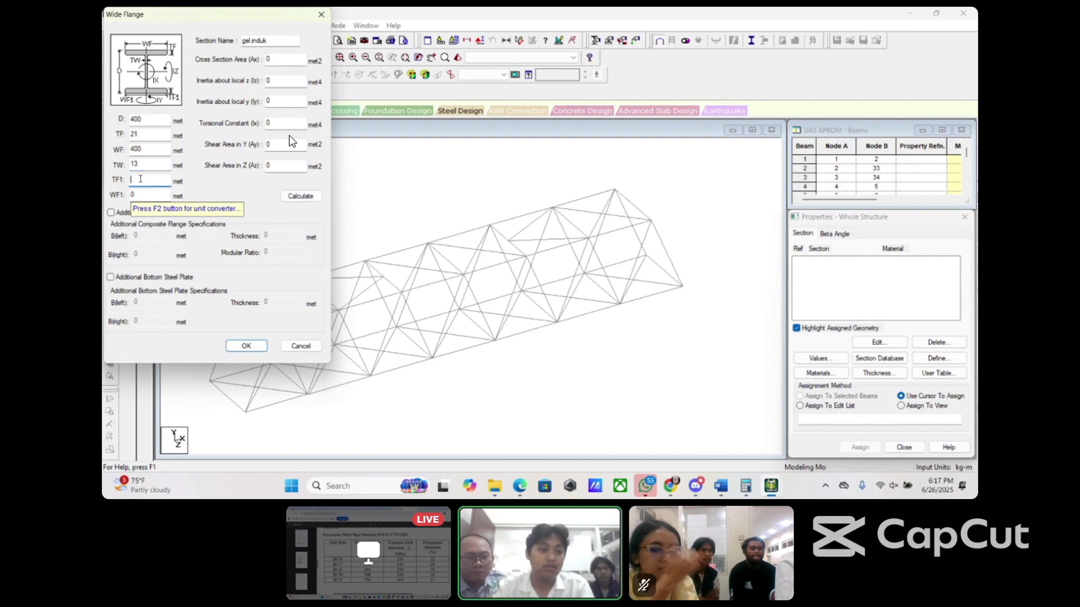
type("21")
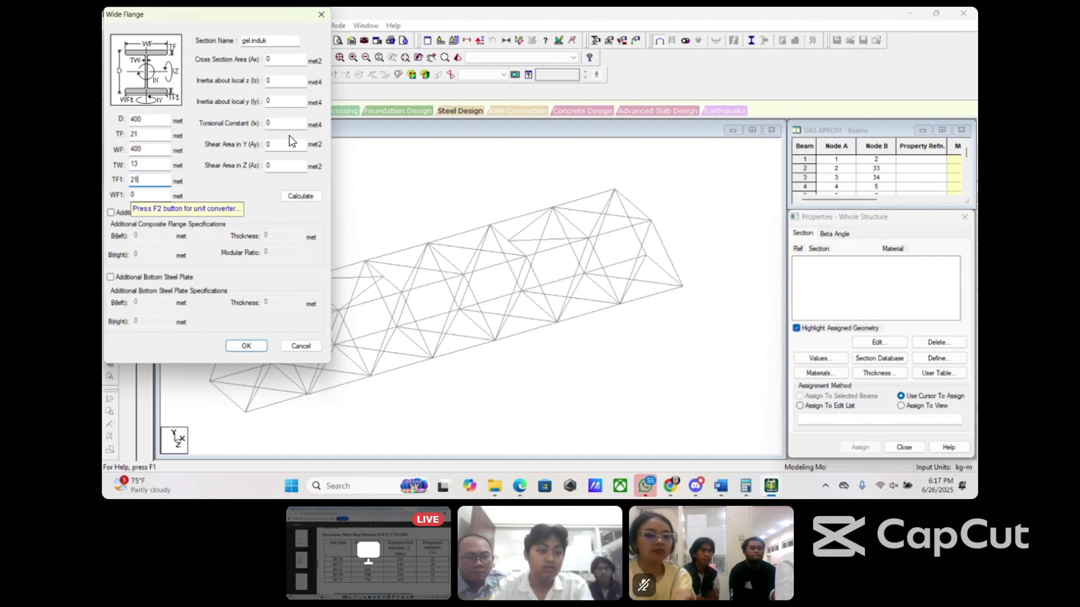
left_click(145, 196)
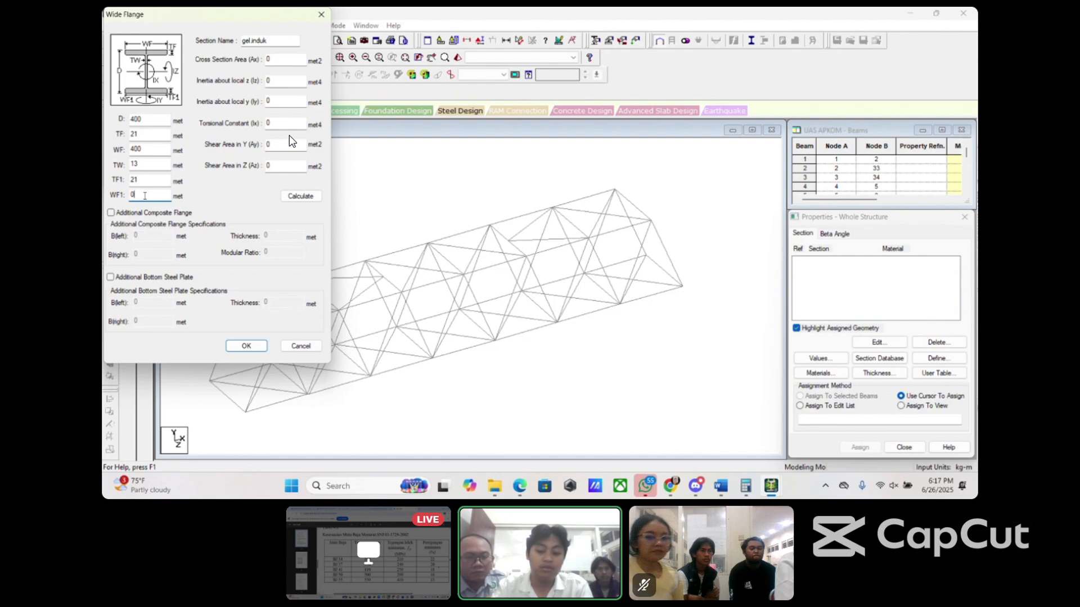
key("BackSpace")
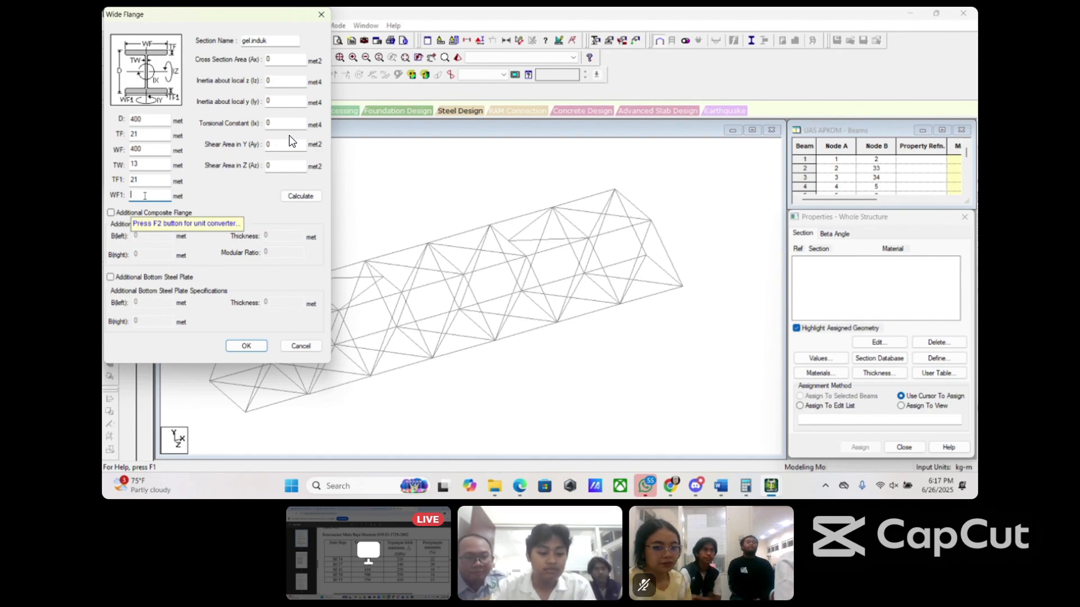
type("4")
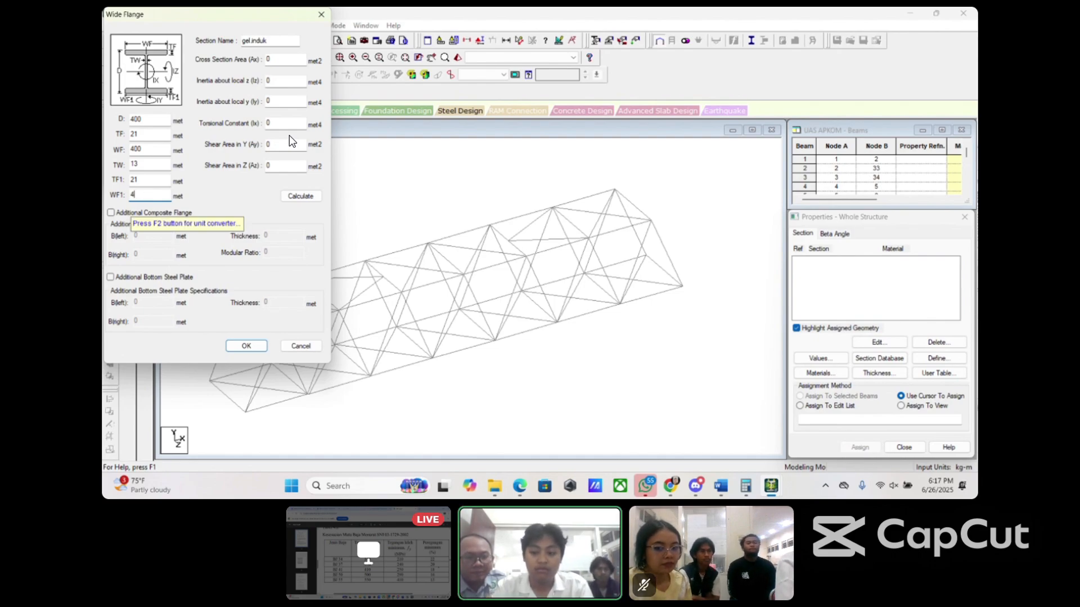
type("00")
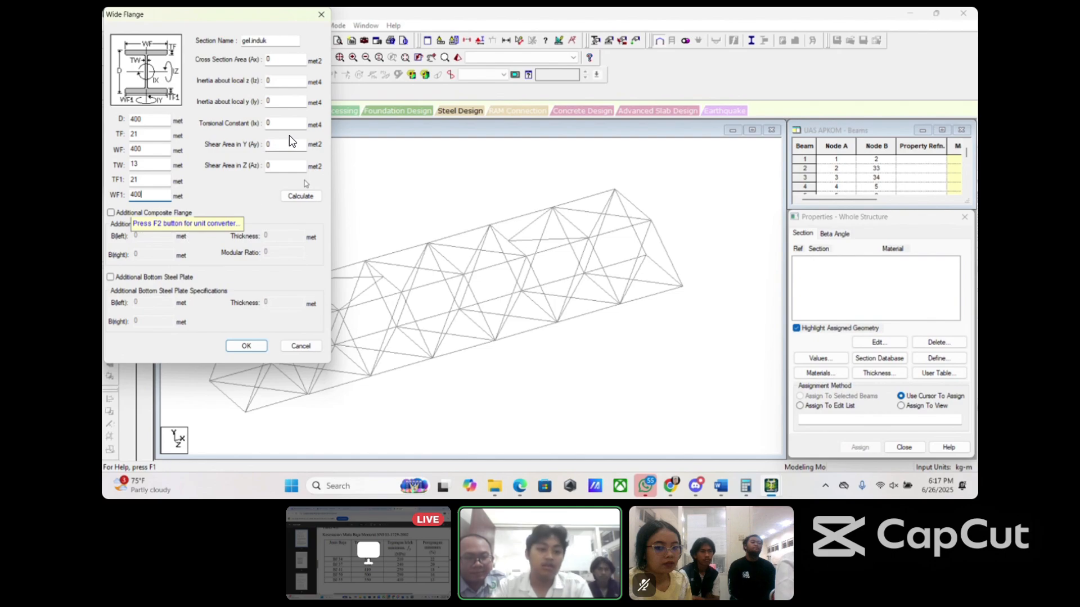
left_click(301, 196)
left_click(246, 346)
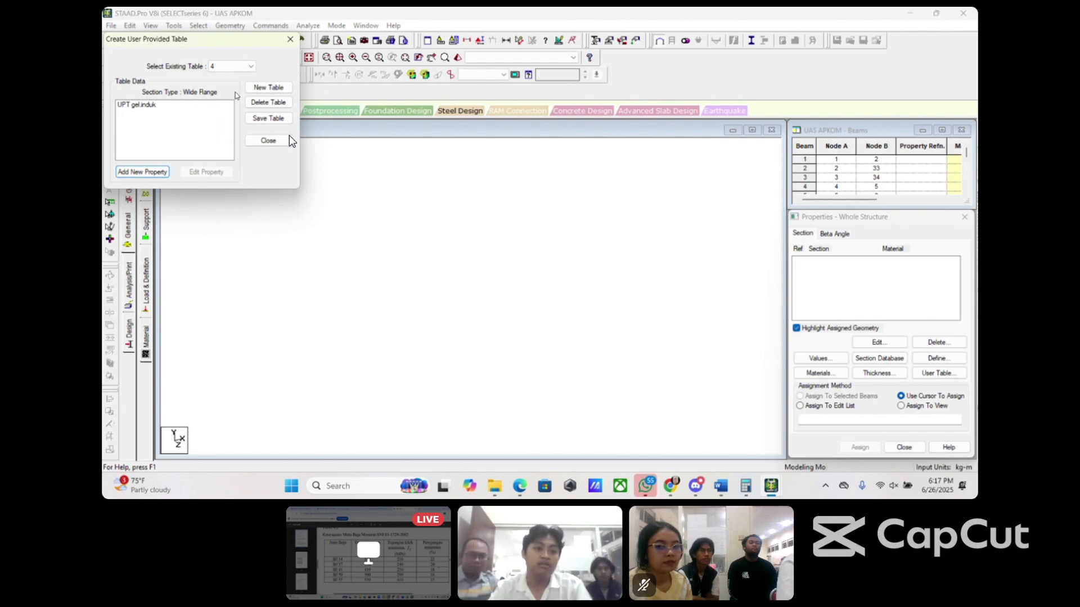
Step: Add another wide flange property to table 4 with the section name gel.mel.ats
left_click(155, 175)
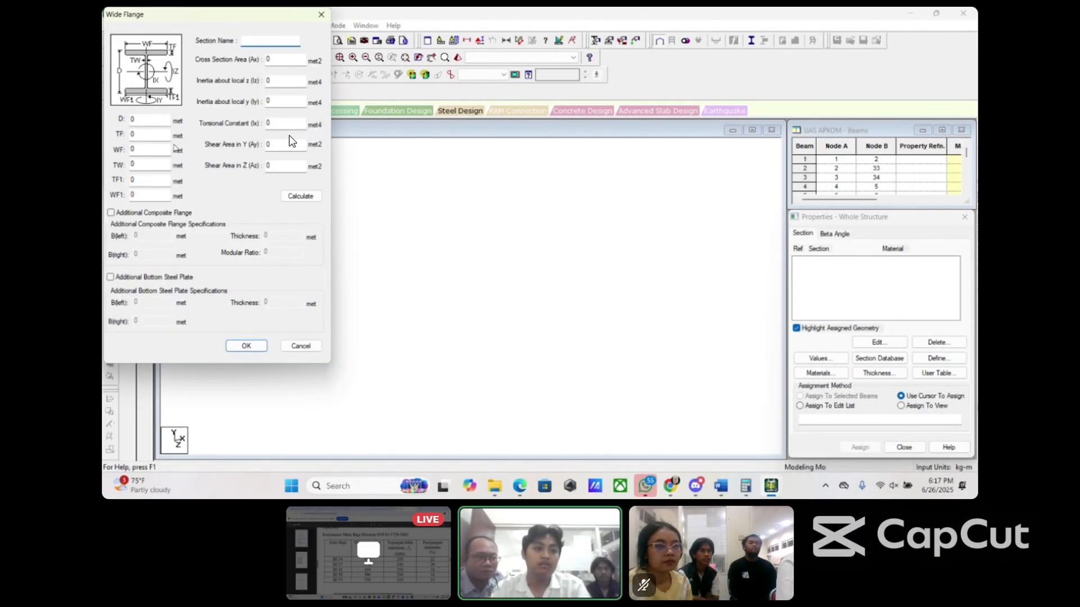
type("gel")
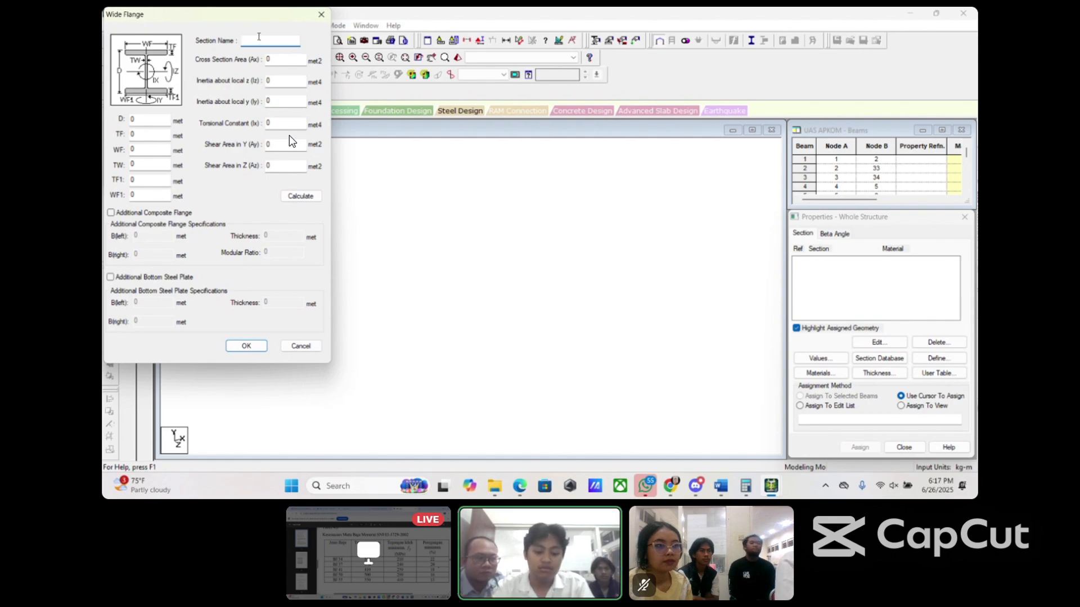
type(".m")
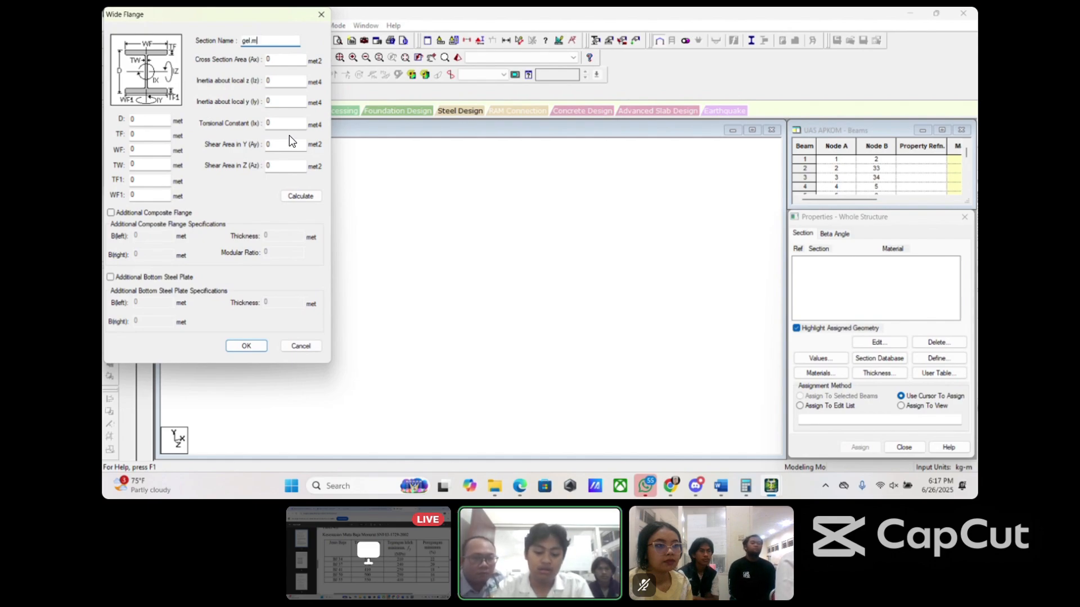
type("el.")
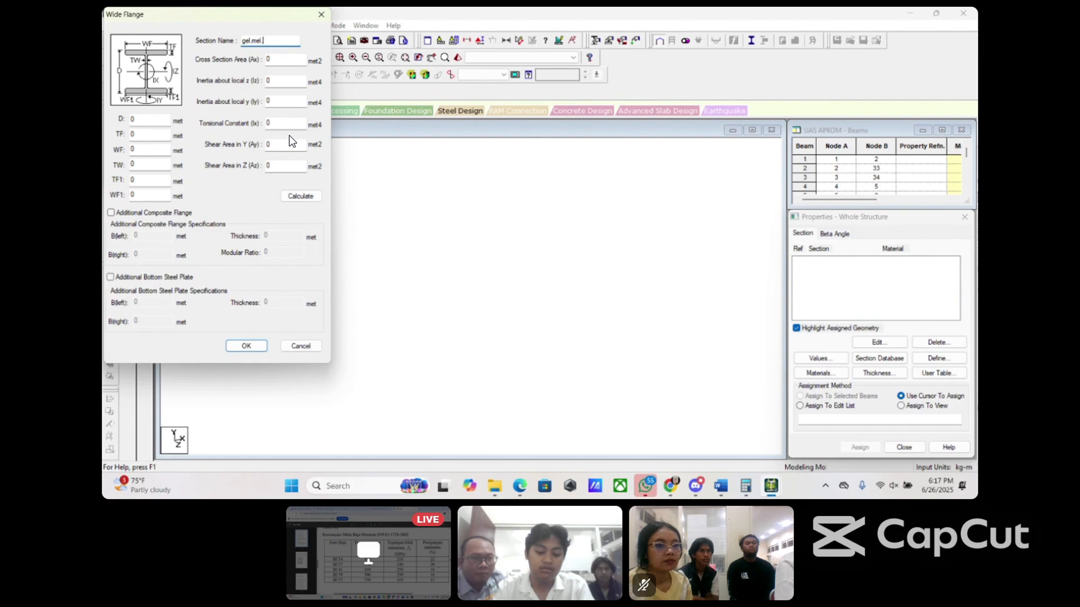
type("ats")
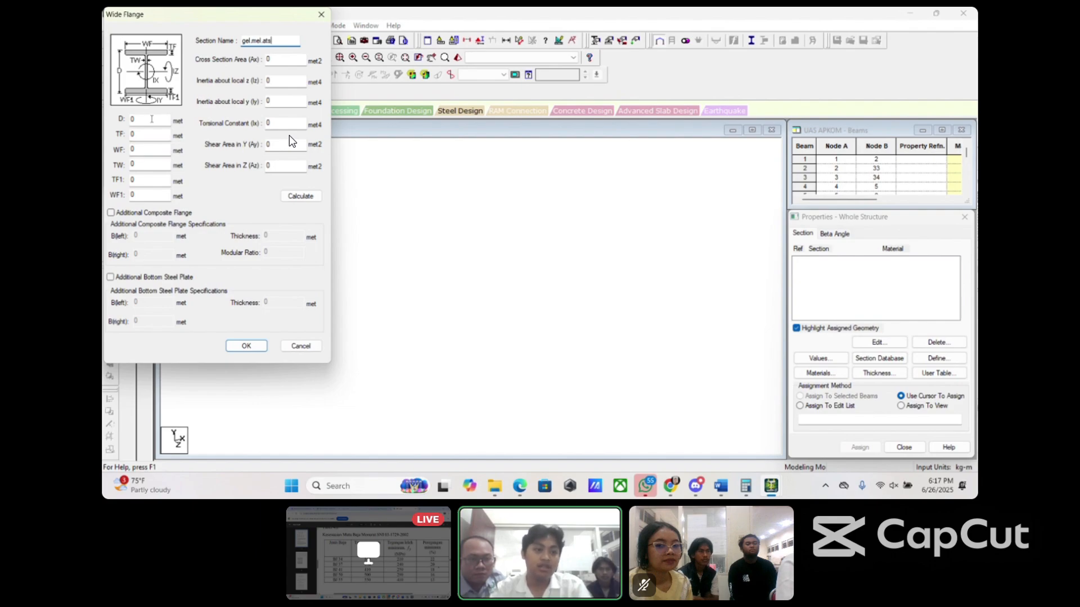
left_click(151, 119)
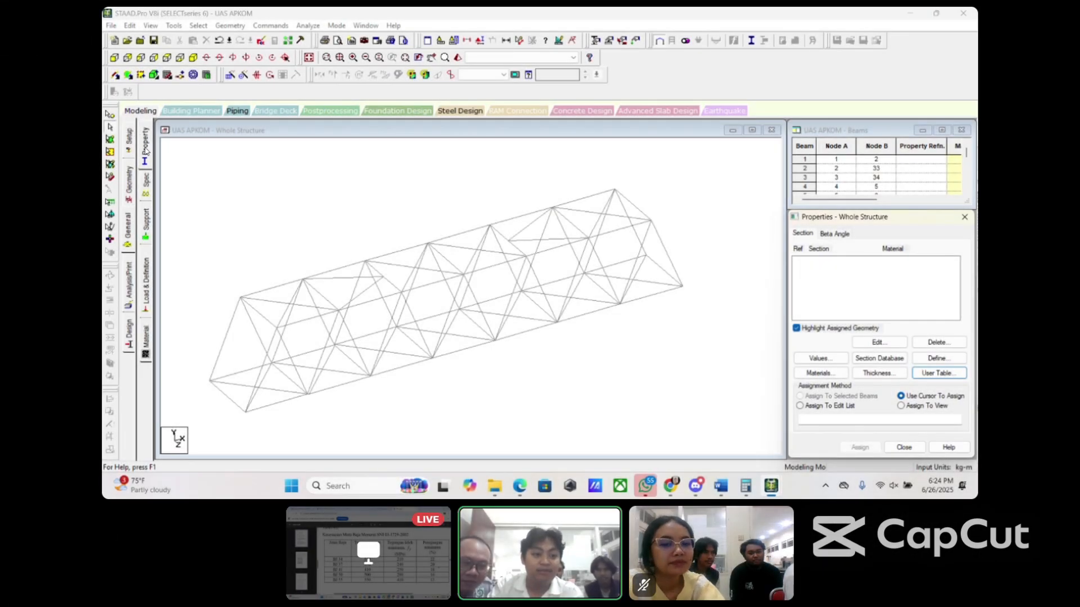
Step: Add the gel.induk, gel.mel.ats, gel.mel.bawah and bat.diagonal sections from user table 4 to the structure's properties with STEEL material
left_click(938, 373)
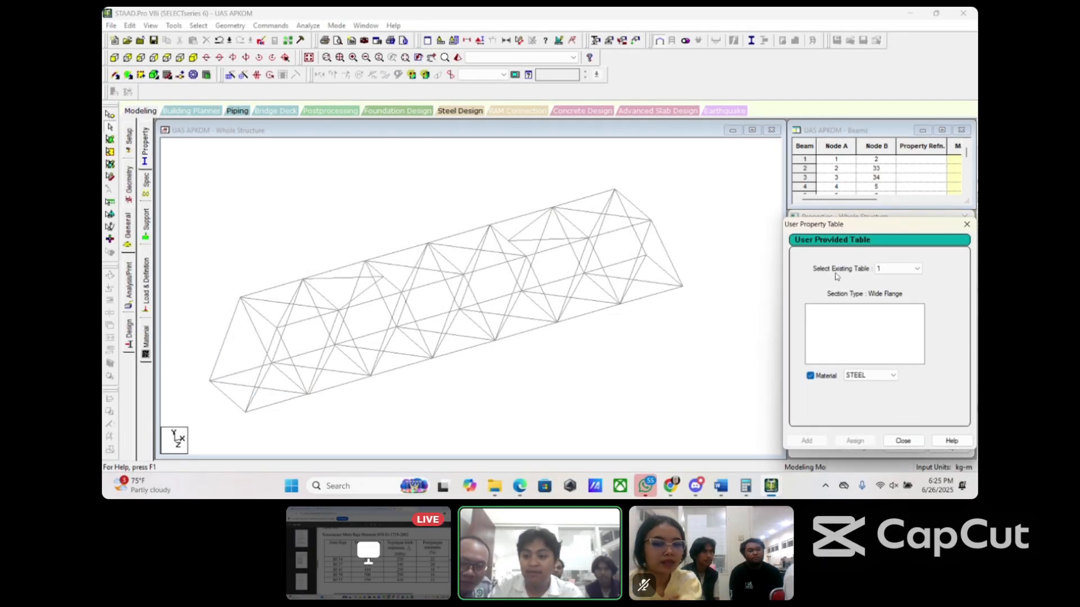
left_click(900, 269)
left_click(886, 299)
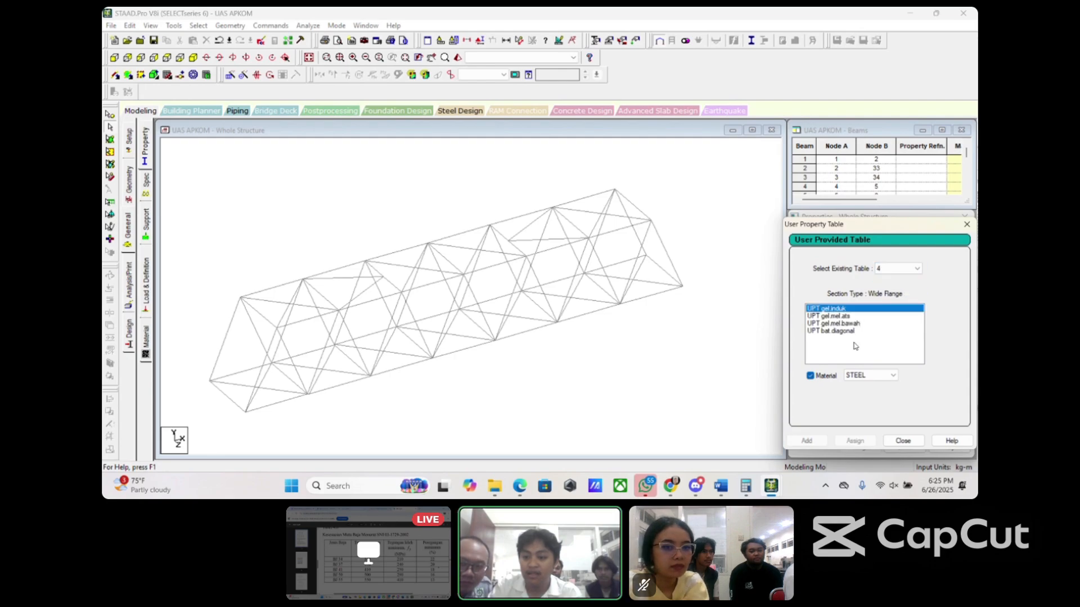
left_click(829, 316)
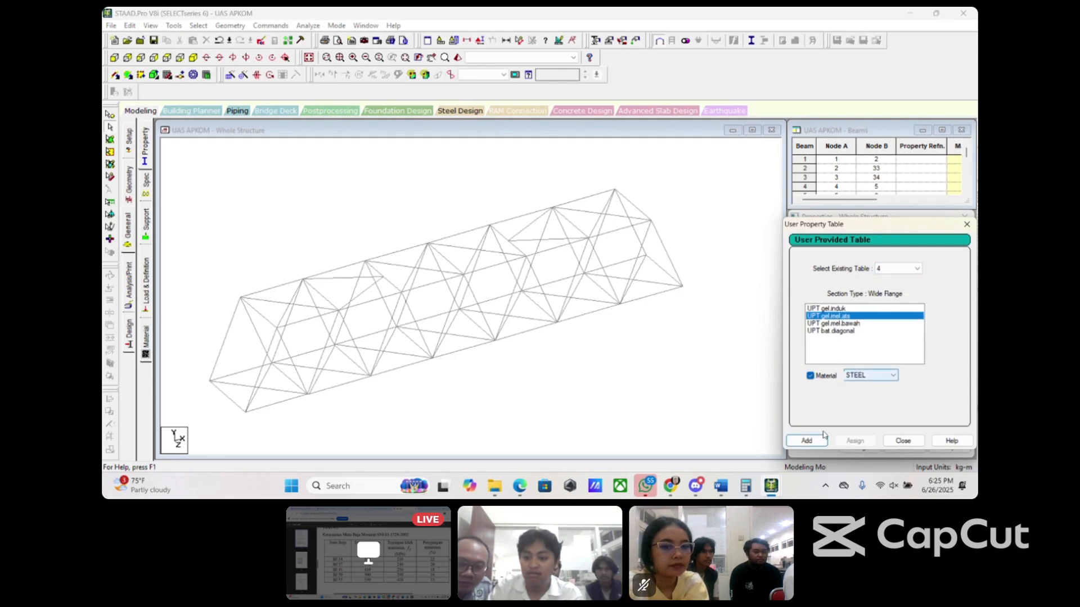
left_click(807, 440)
left_click(834, 324)
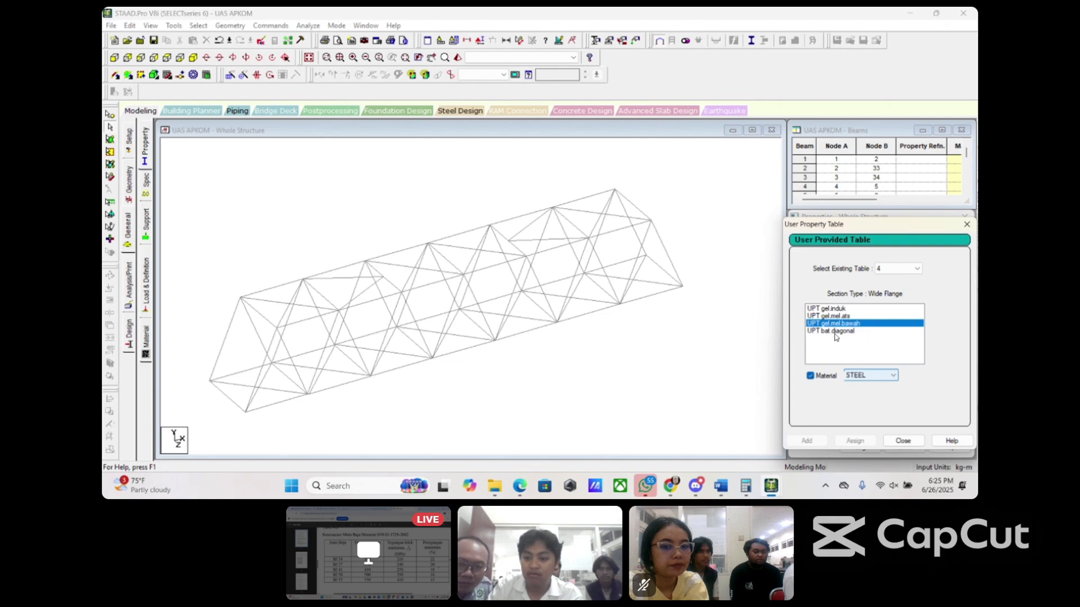
left_click(835, 332)
left_click(806, 440)
Step: Add the double angle section prof.ikt.angin from user table 5 with STEEL material and close the user property table
left_click(900, 268)
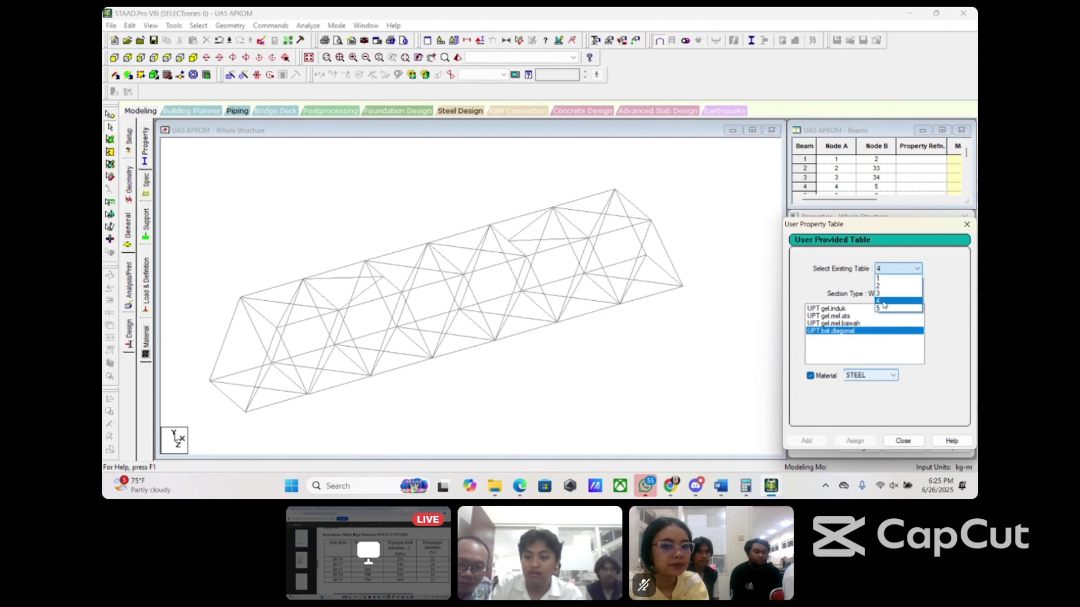
left_click(883, 308)
left_click(841, 313)
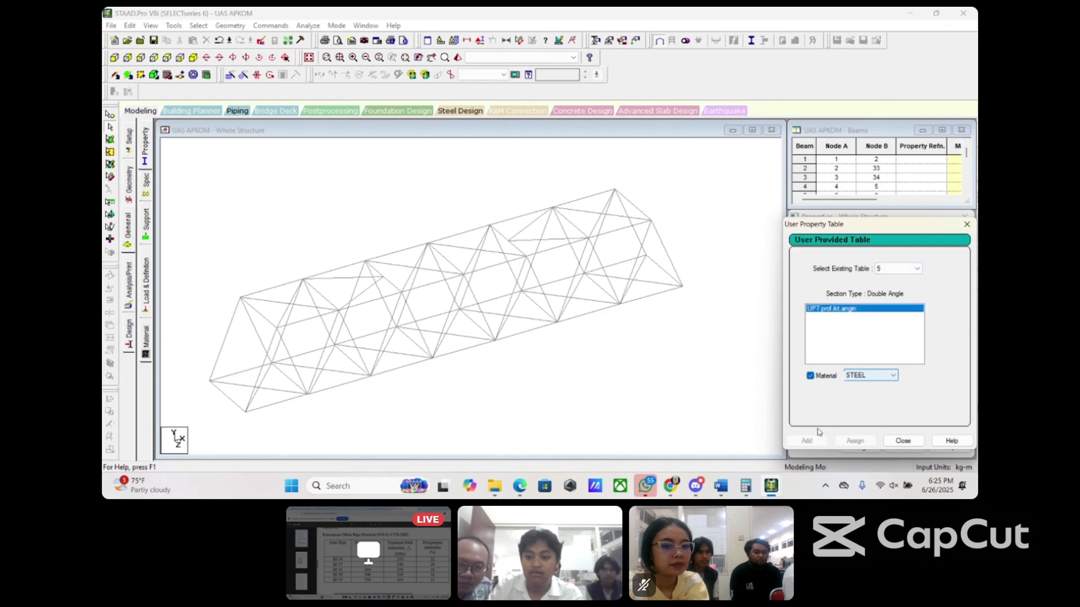
left_click(903, 441)
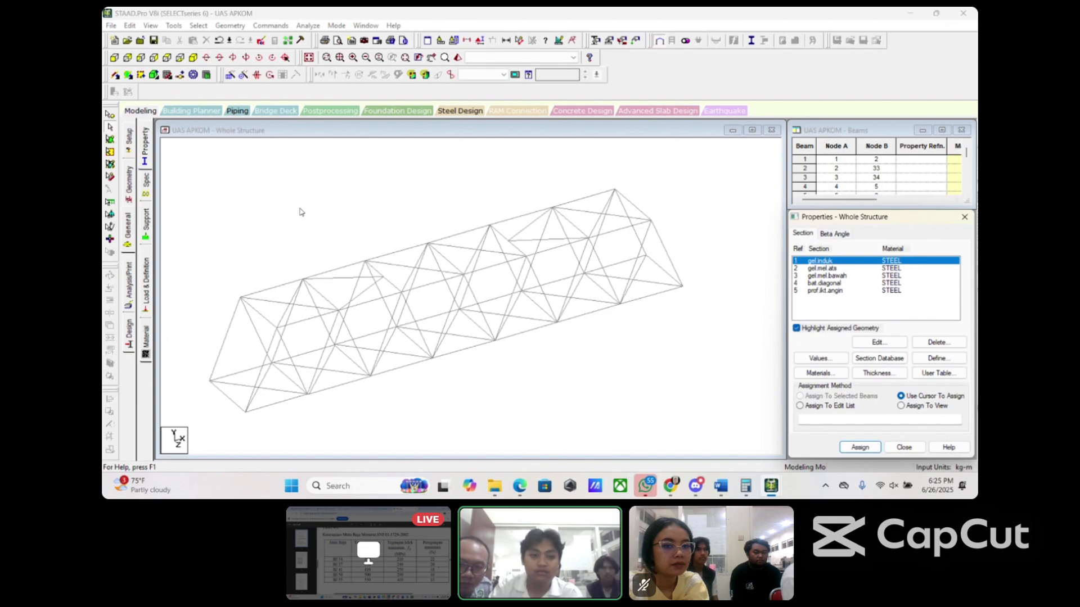
Step: Select the GEL.INDUK group by name and assign the gel.induk section to its selected beams
left_click(172, 25)
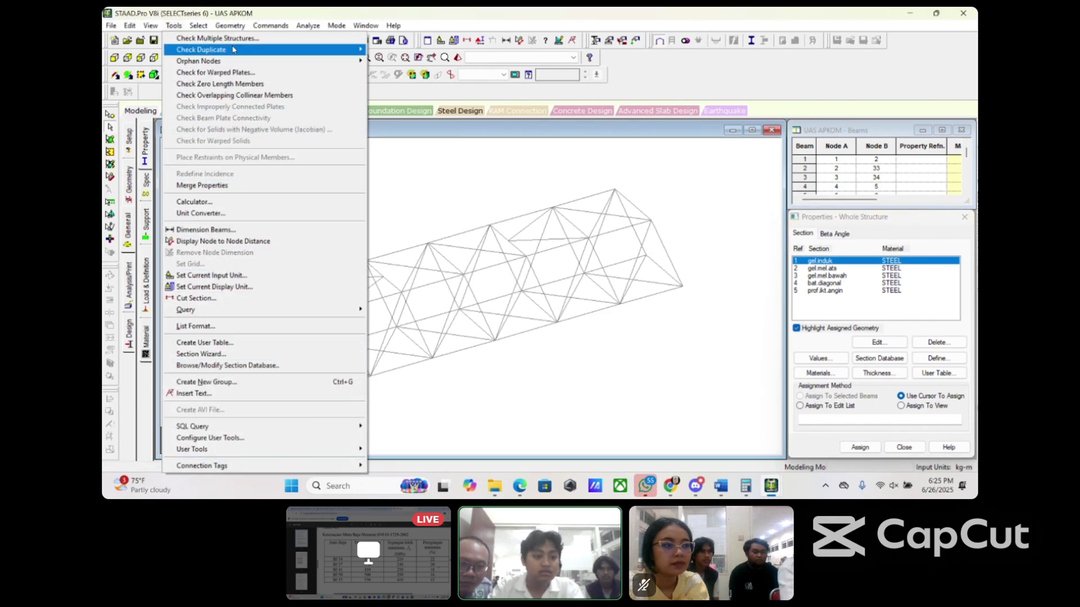
mouse_move(202, 23)
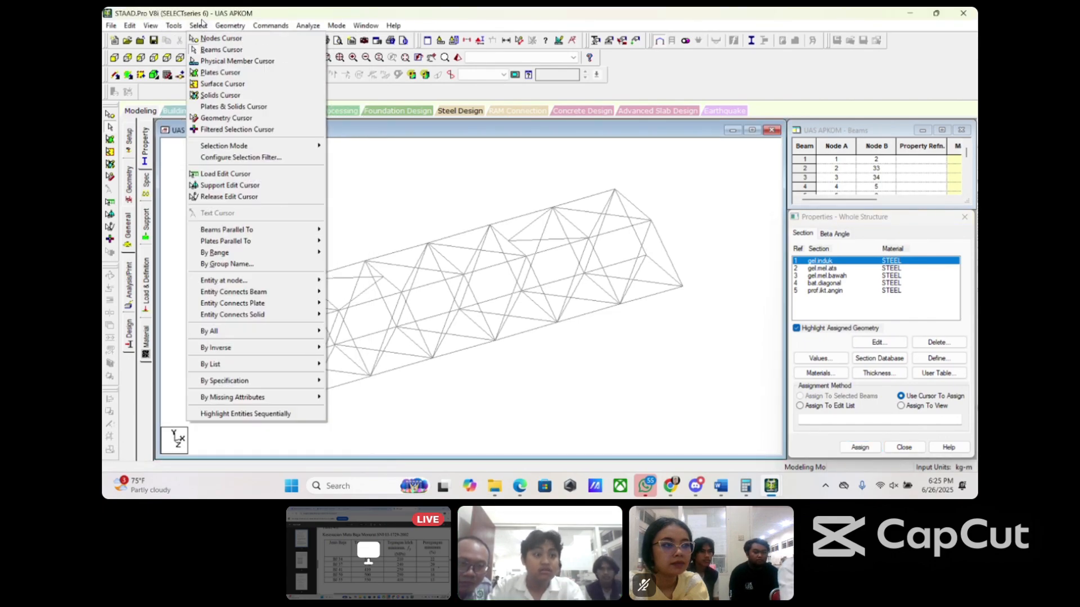
left_click(251, 264)
middle_click_drag(426, 257, 458, 265)
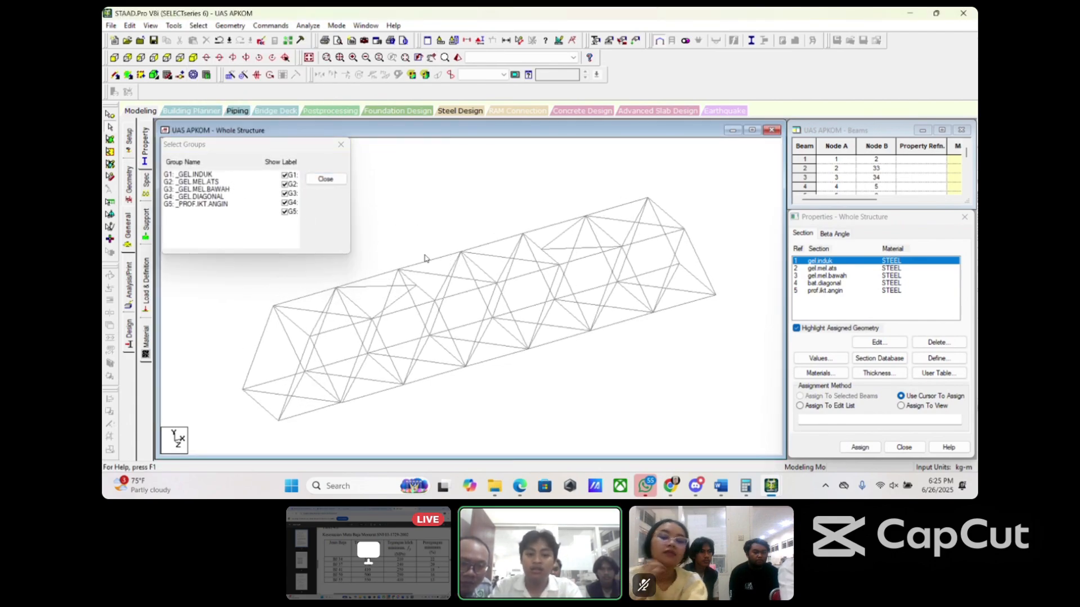
left_click(209, 176)
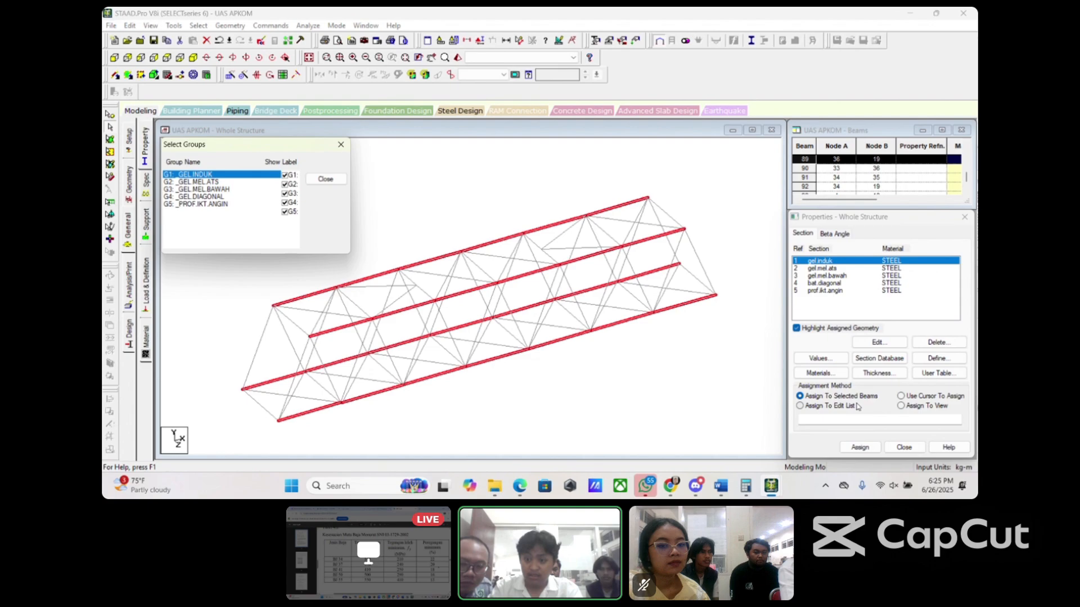
left_click(860, 447)
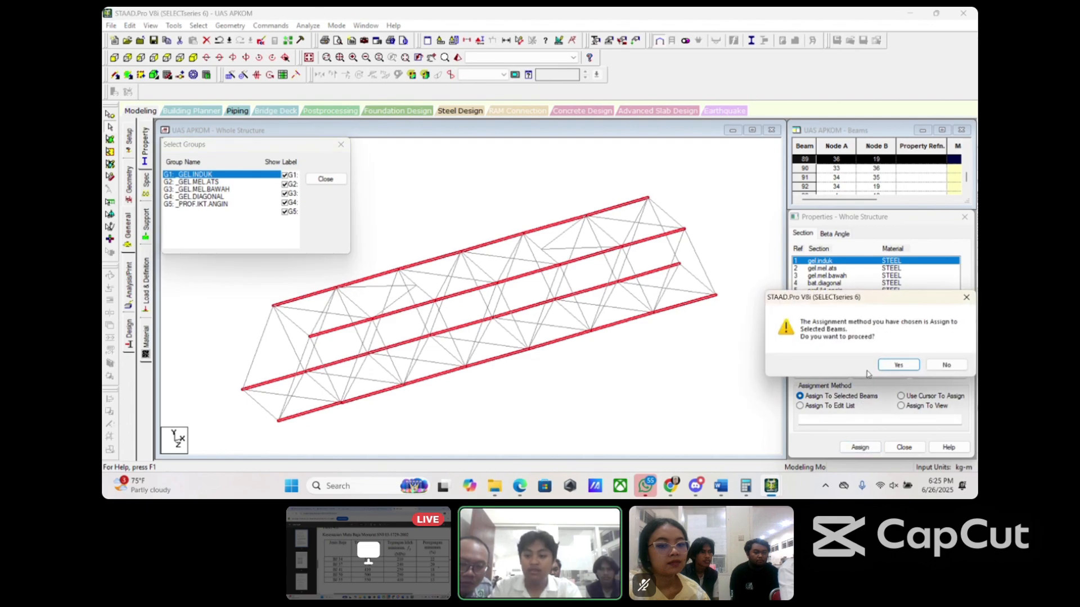
left_click(898, 365)
Step: Assign the gel.mel.ats section to the selected beams of the GEL.MEL.ATS group
left_click(826, 269)
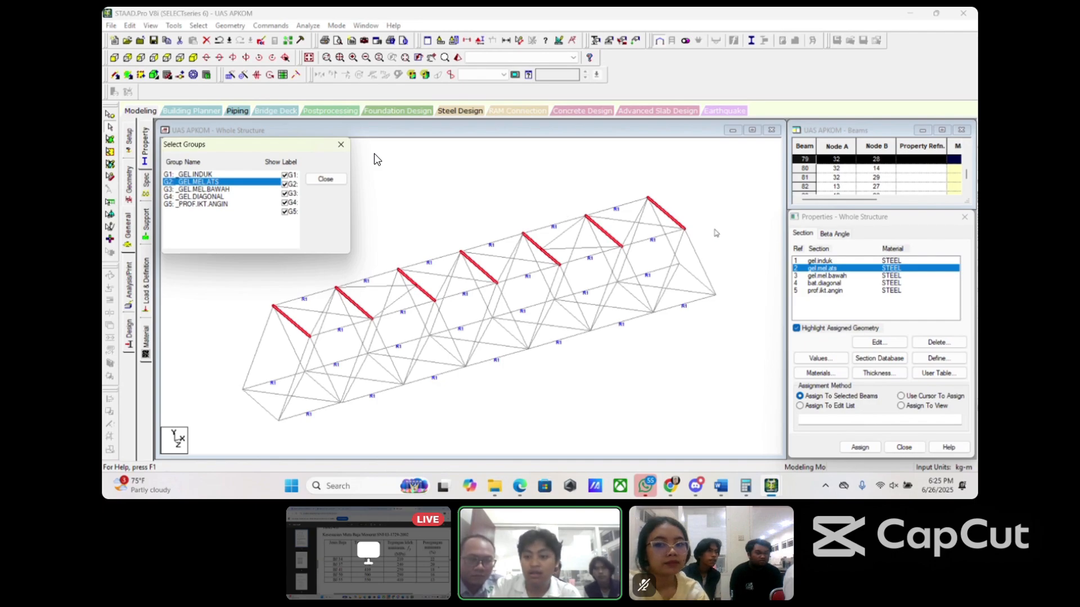
left_click(860, 447)
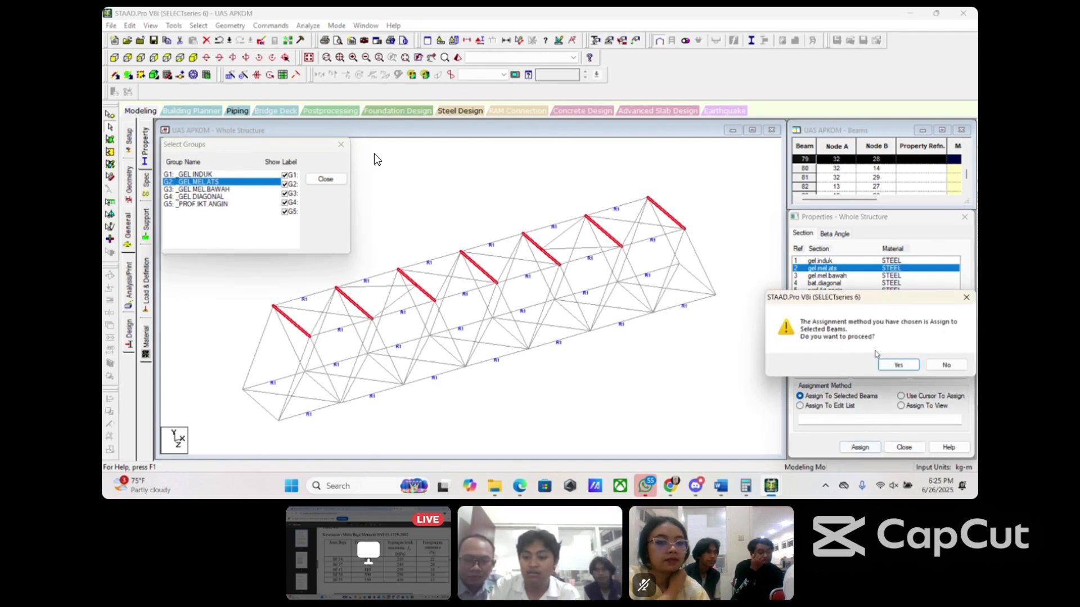
left_click(899, 388)
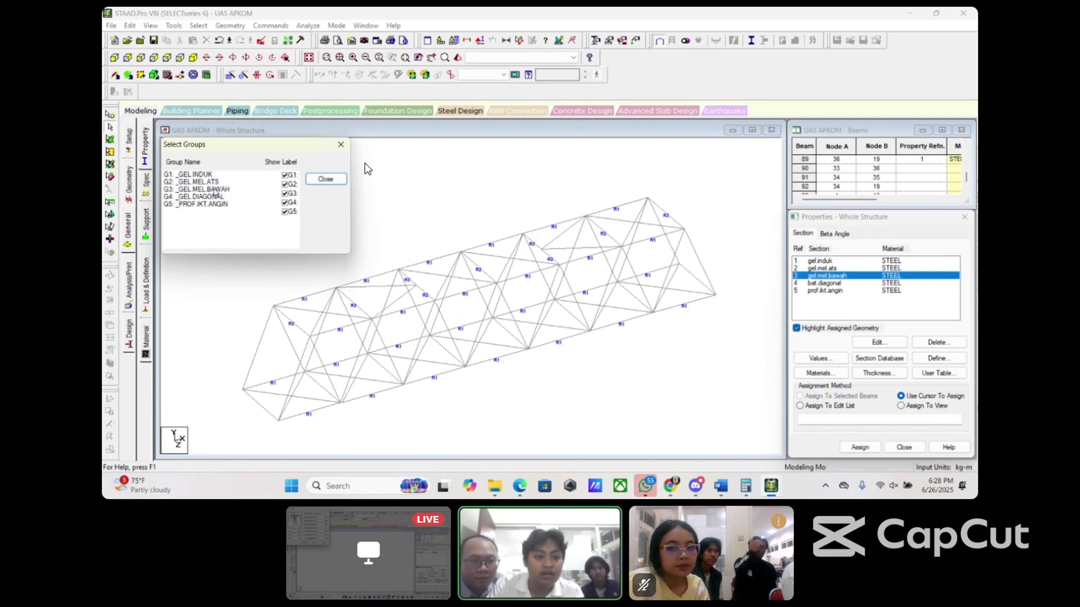
Step: Assign the gel.mel.bawah section to the selected beams of the GEL.MEL.BAWAH group
left_click(222, 190)
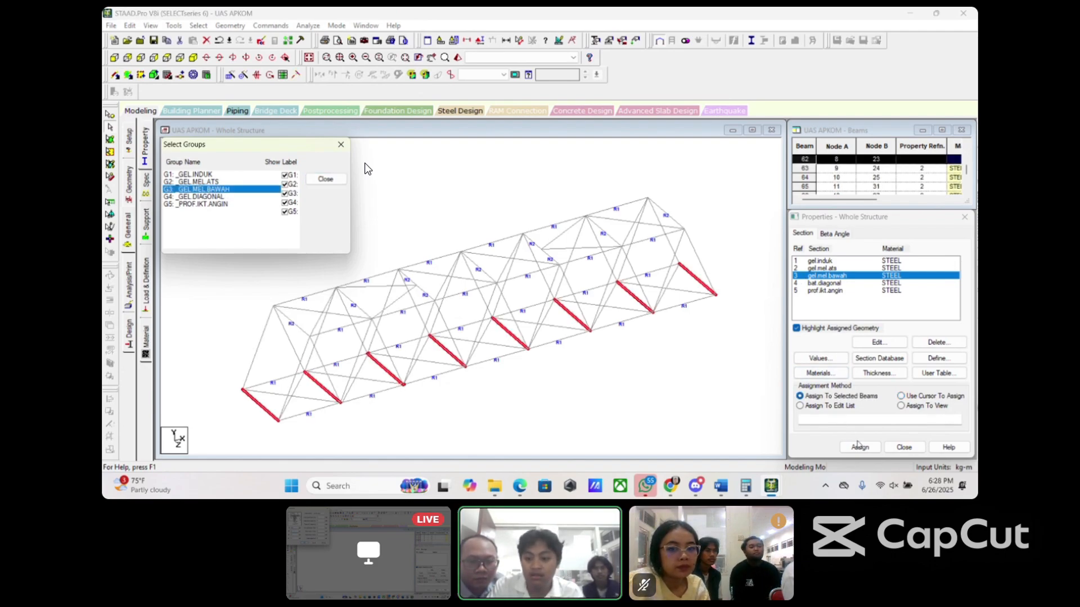
left_click(858, 446)
left_click(890, 360)
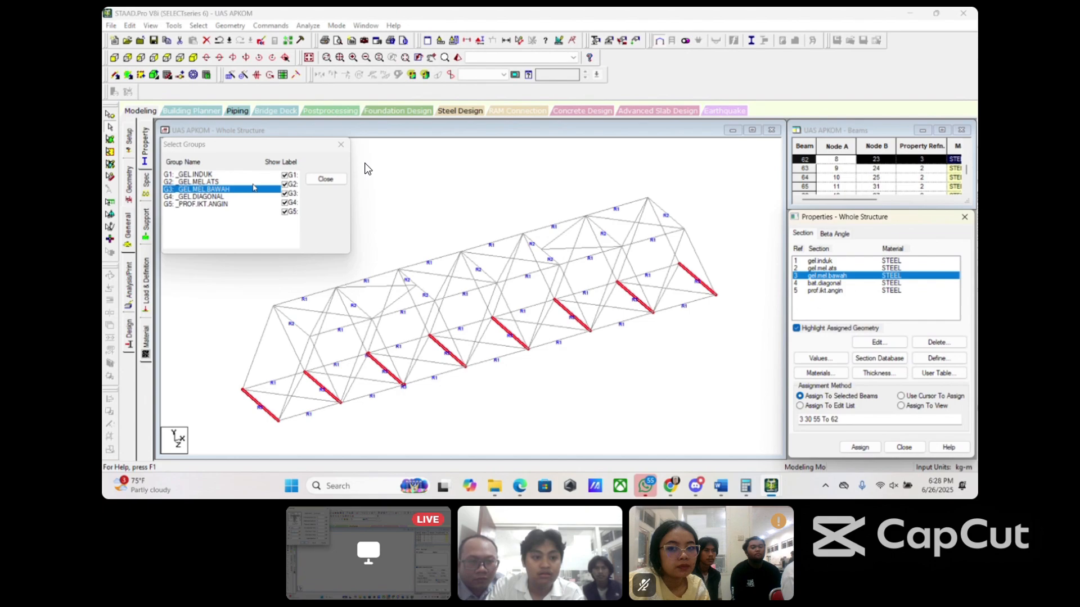
Step: Assign the bat.diagonal section to the selected beams of the GEL.DIAGONAL group
left_click(253, 184)
left_click(246, 190)
left_click(244, 182)
left_click(830, 275)
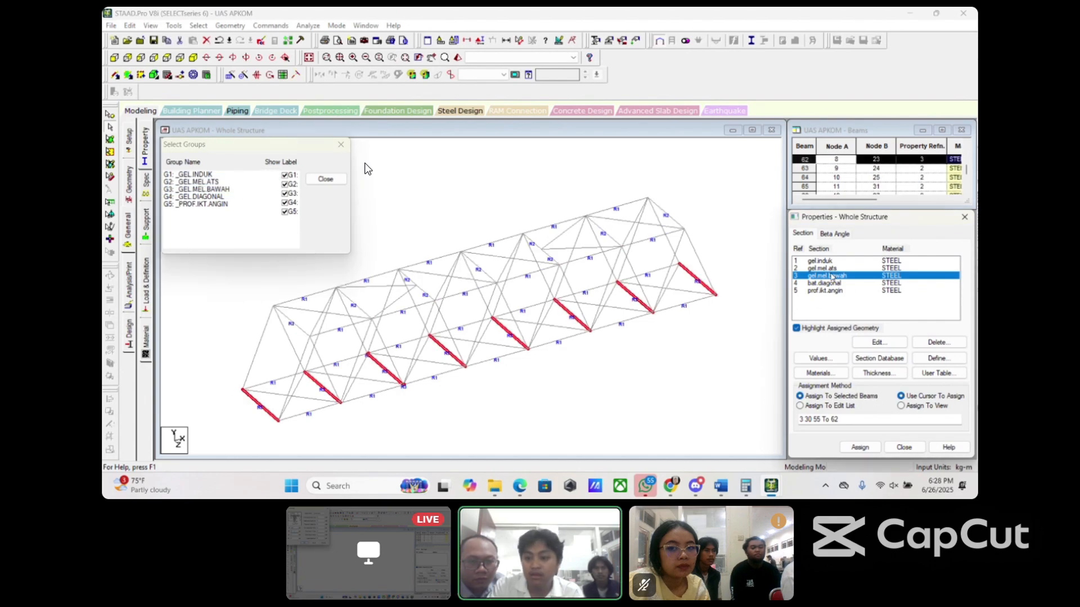
left_click(828, 283)
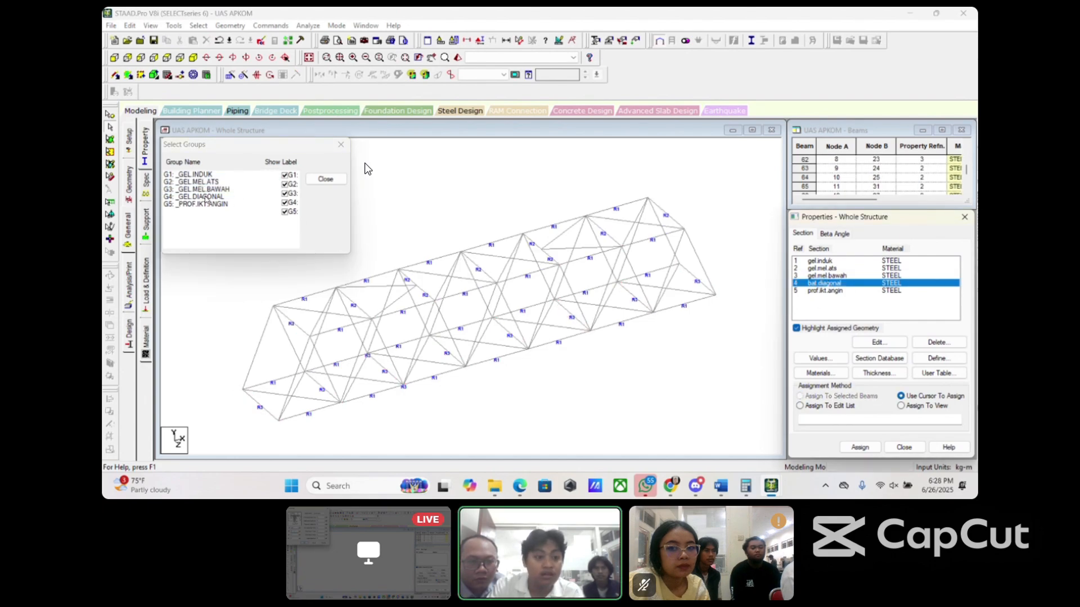
left_click(206, 198)
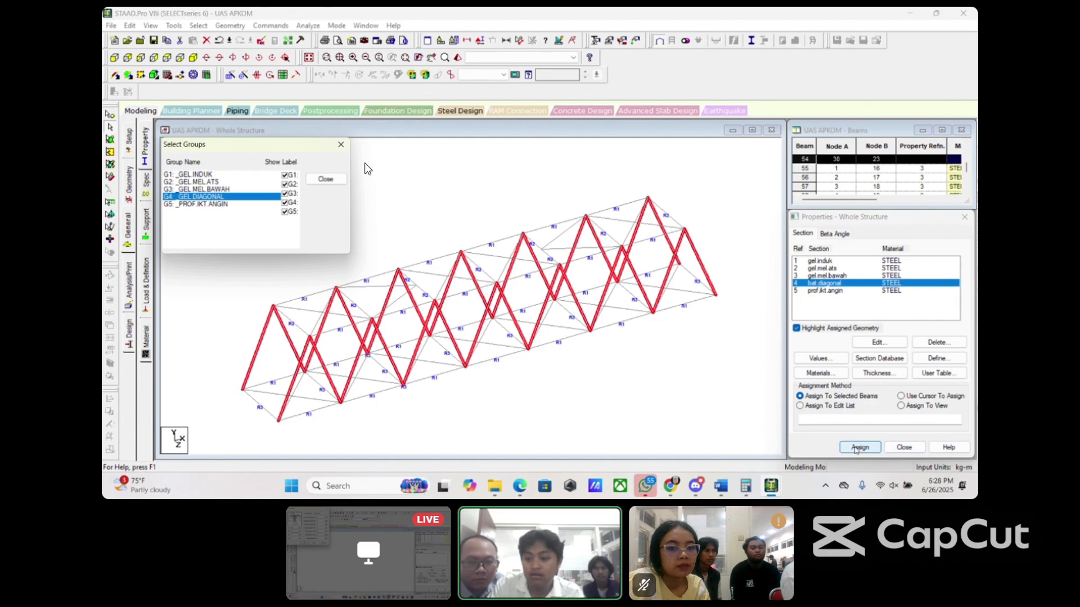
left_click(858, 448)
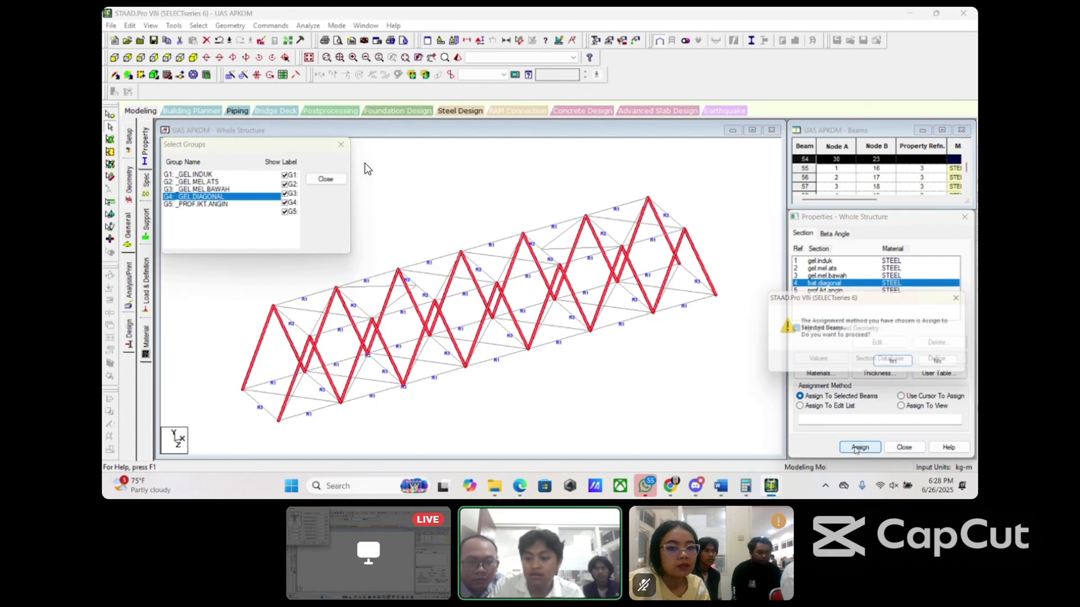
left_click(898, 364)
Step: Assign the prof.ikt.angin section to the selected beams of the PROF.IKT.ANGIN group
key("Down")
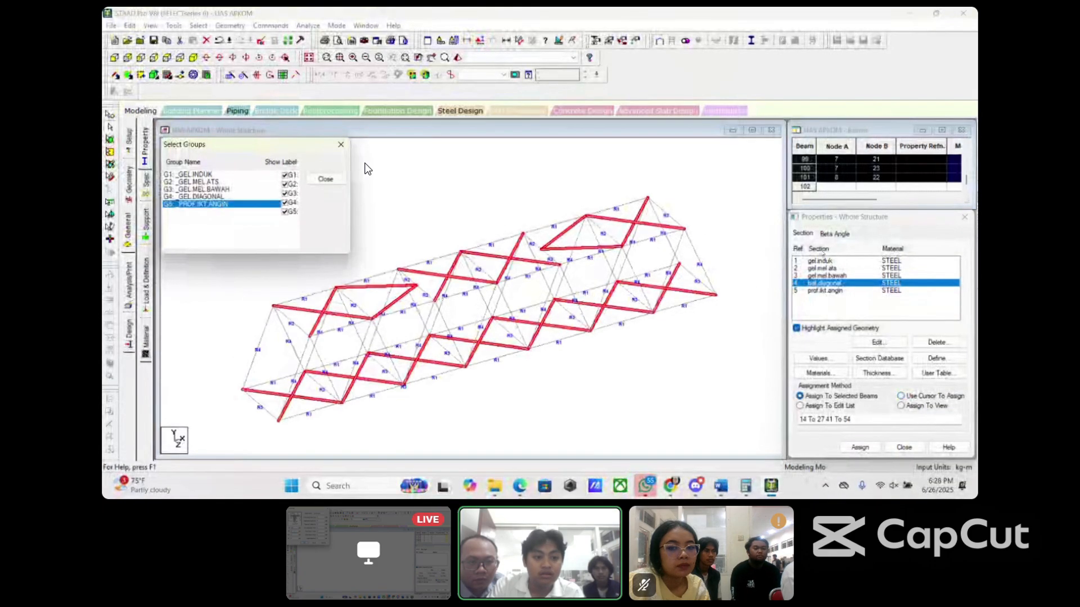
left_click(829, 291)
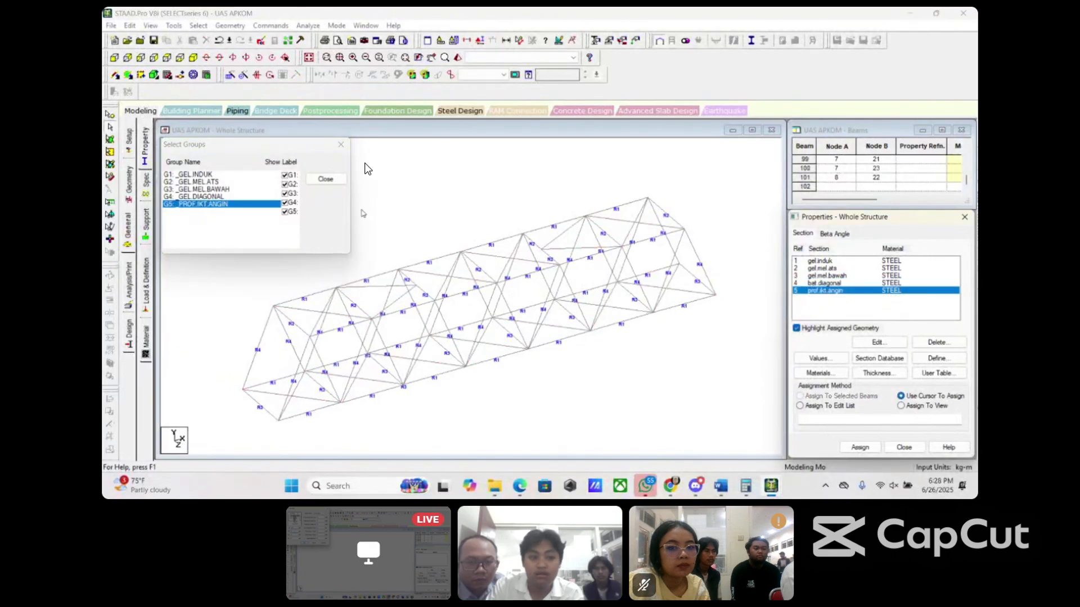
left_click(228, 206)
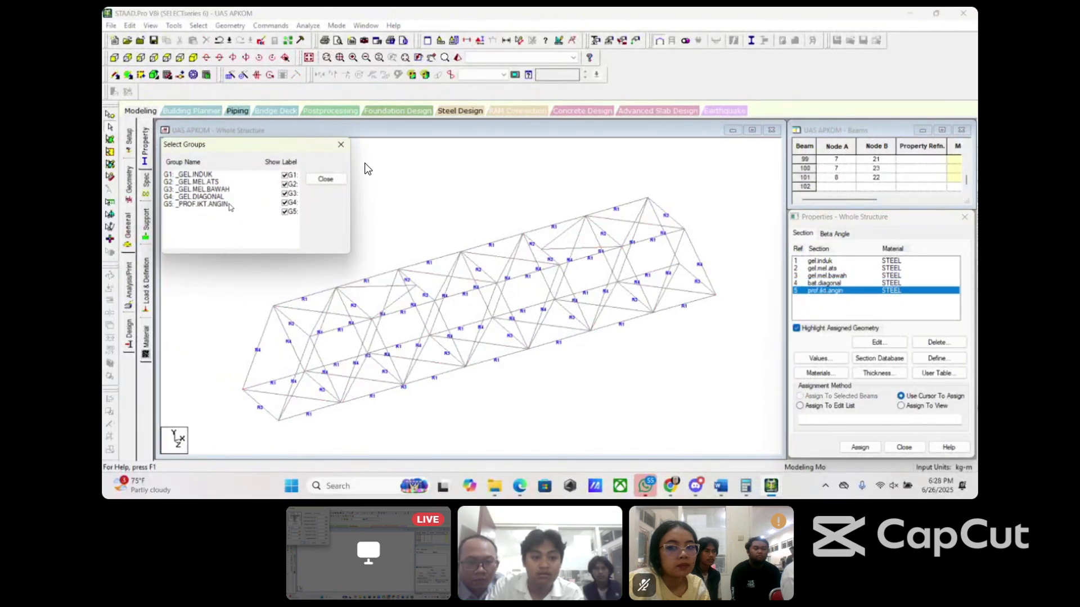
left_click(228, 205)
left_click(844, 448)
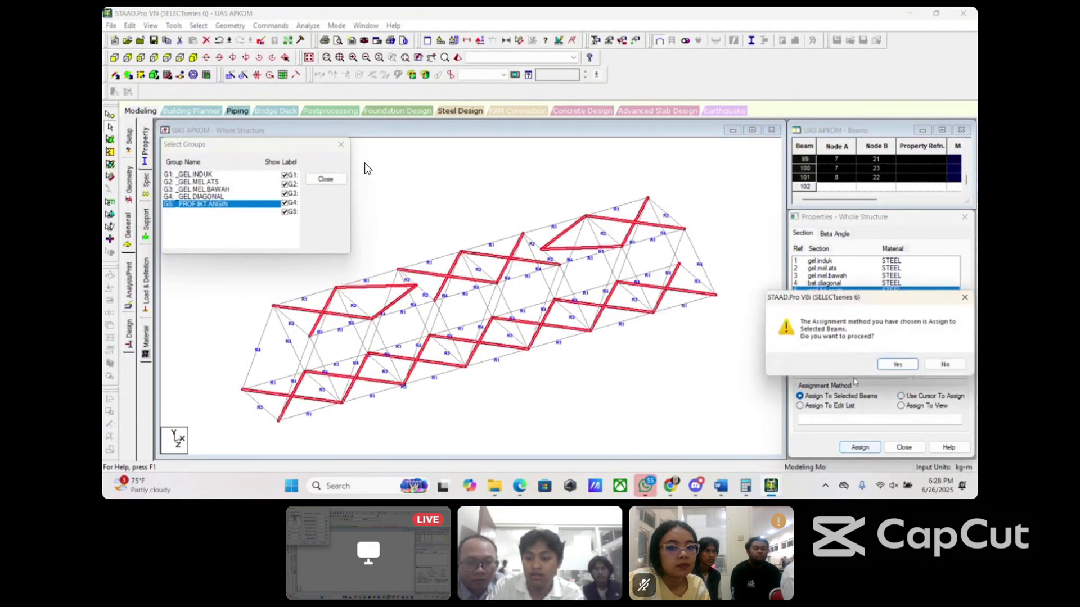
left_click(890, 366)
left_click(725, 227)
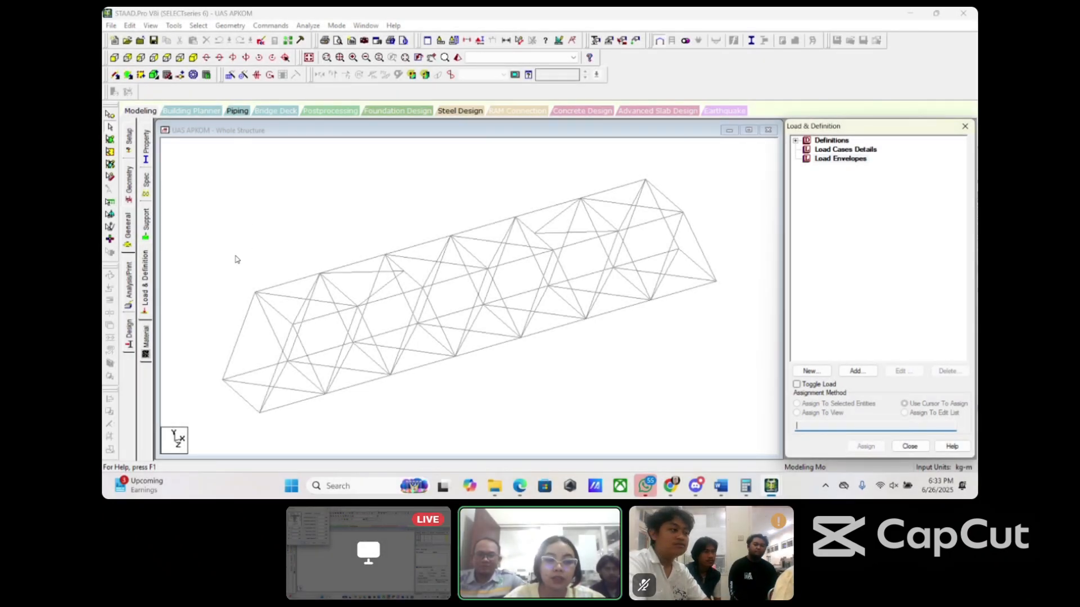
Step: Add primary load case 1 with loading type Dead and the title SW
left_click(845, 149)
left_click(873, 373)
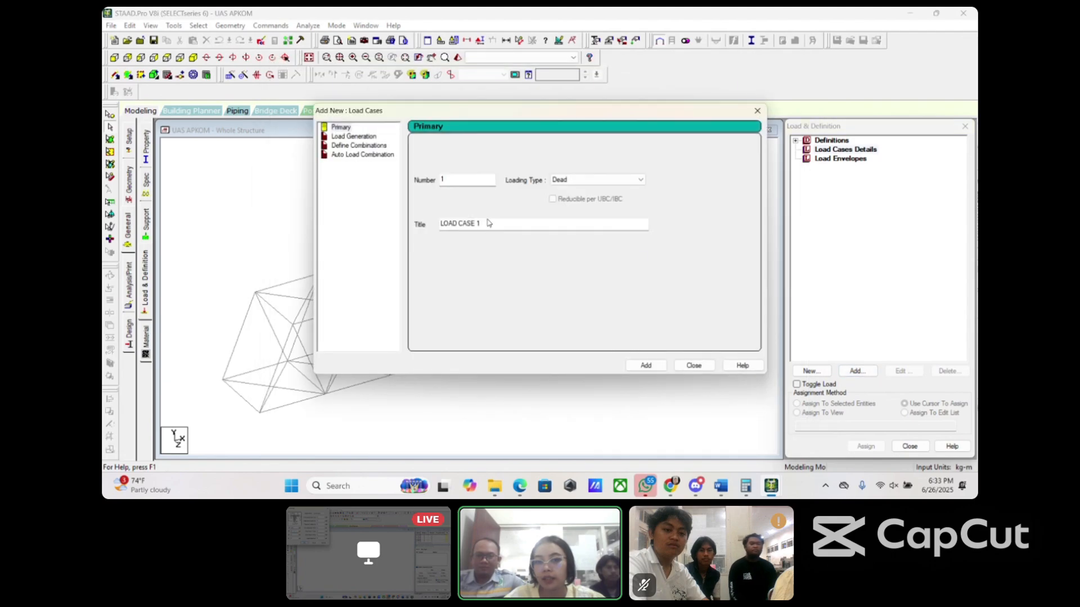
left_click(579, 180)
left_click(581, 191)
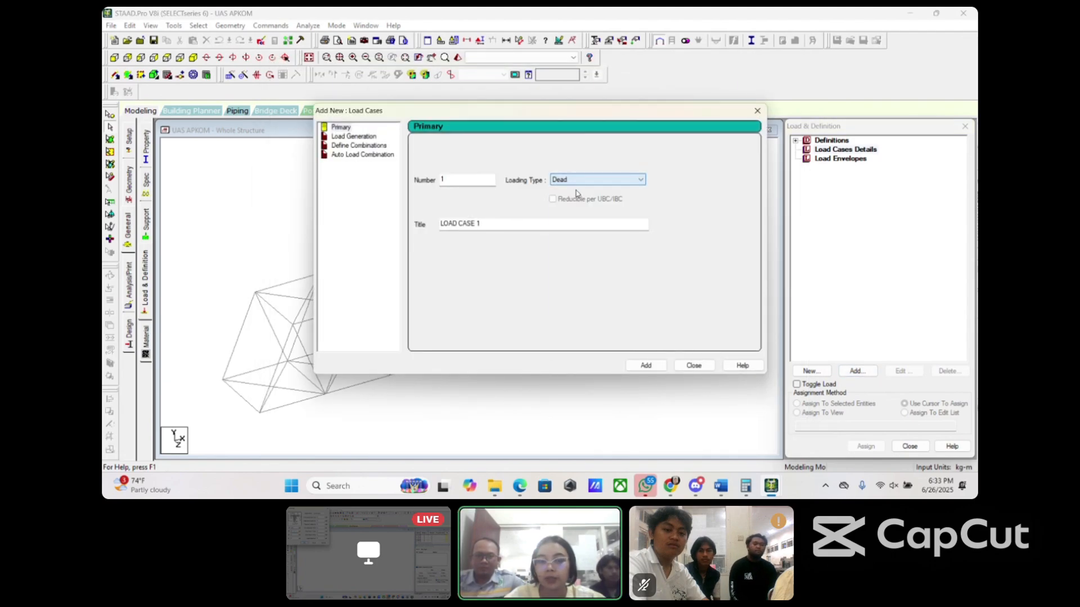
left_click_drag(482, 223, 426, 231)
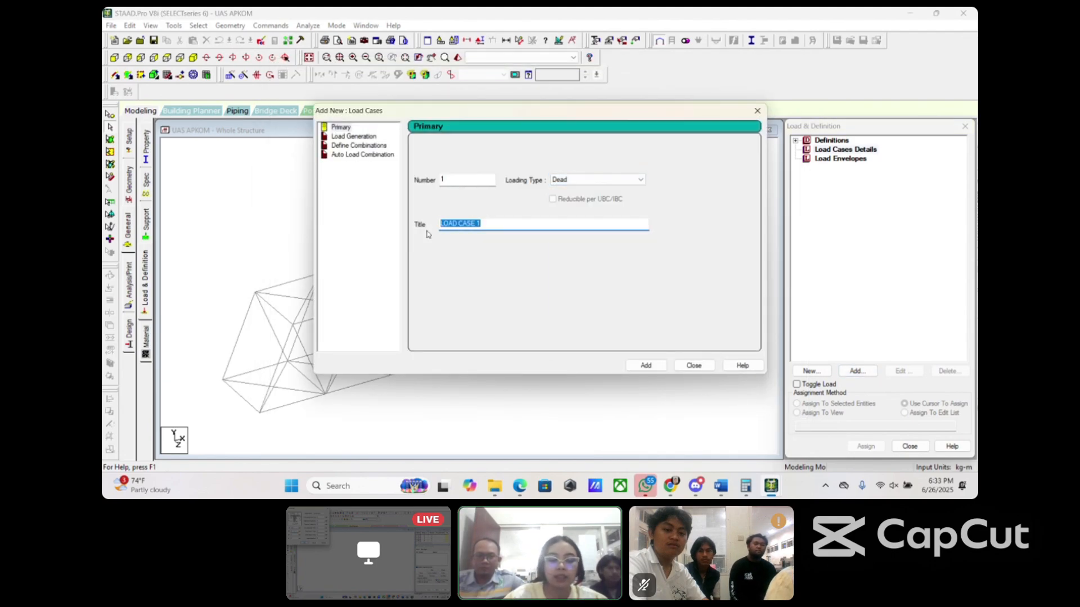
type("SW")
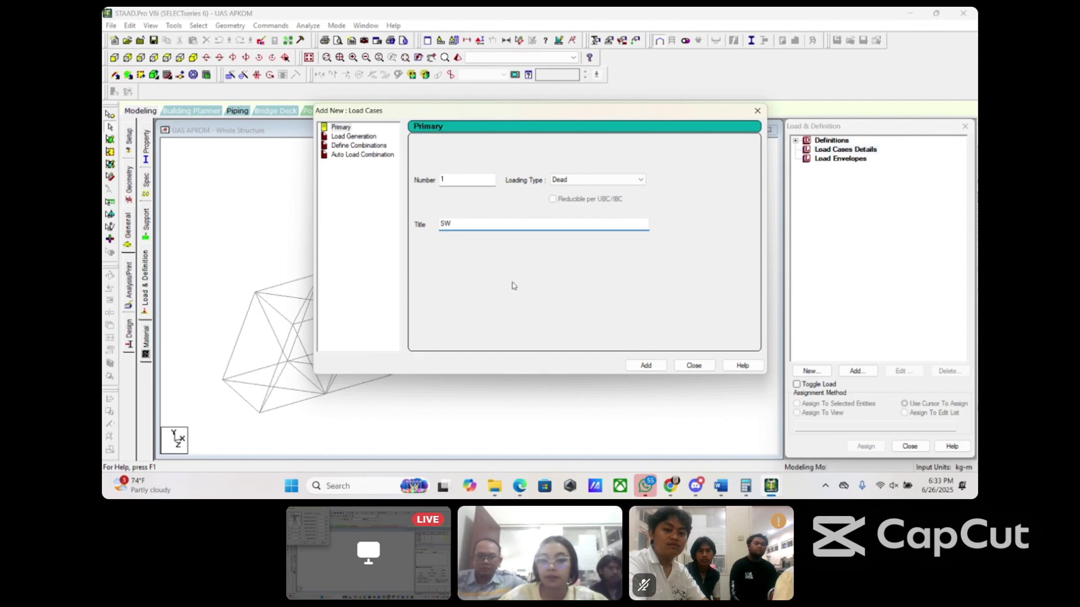
left_click(633, 365)
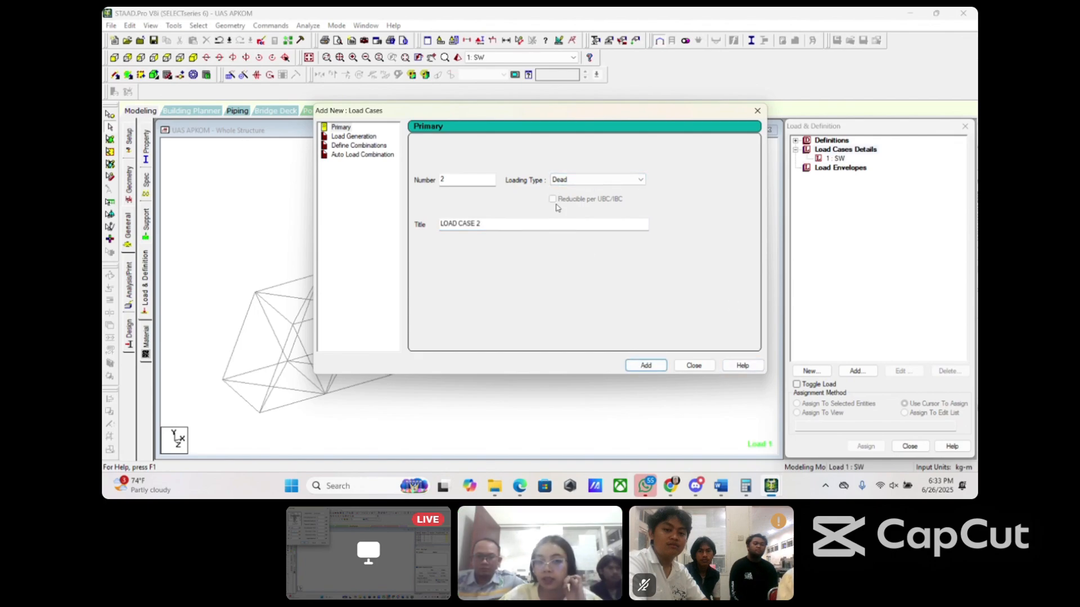
Step: Add primary Dead load cases 2 and 3 with the titles BV1 and BV2
triple_click(509, 226)
type("B")
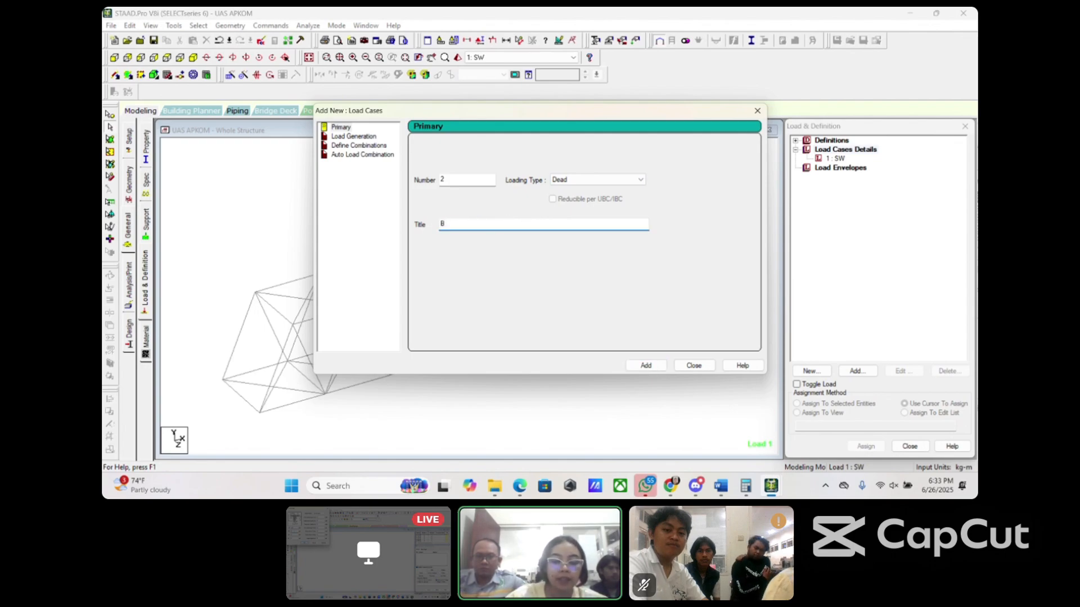
type("V1")
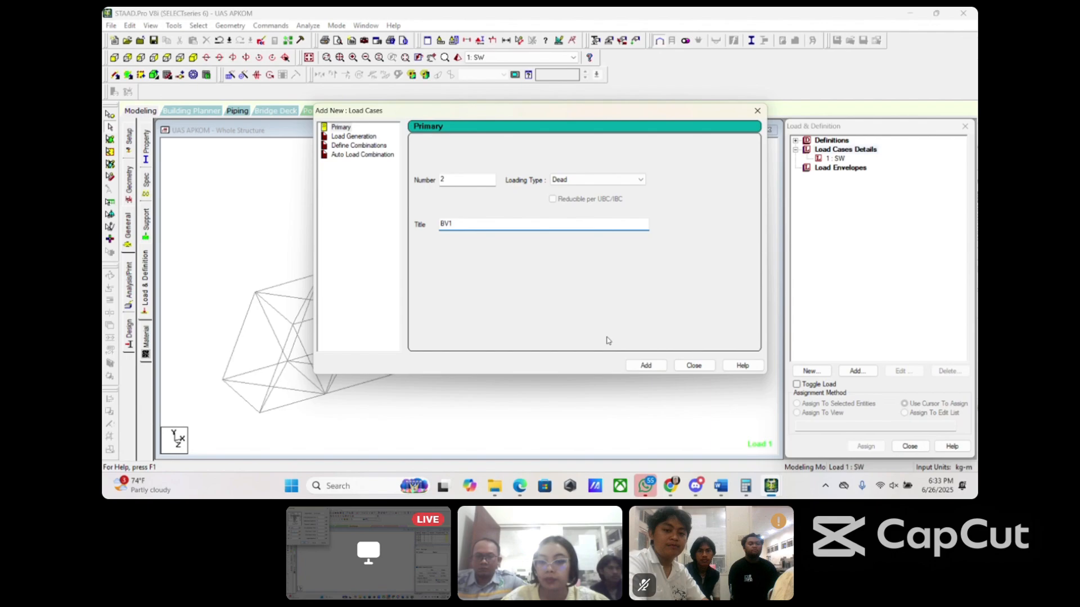
left_click(646, 365)
left_click_drag(482, 224, 417, 224)
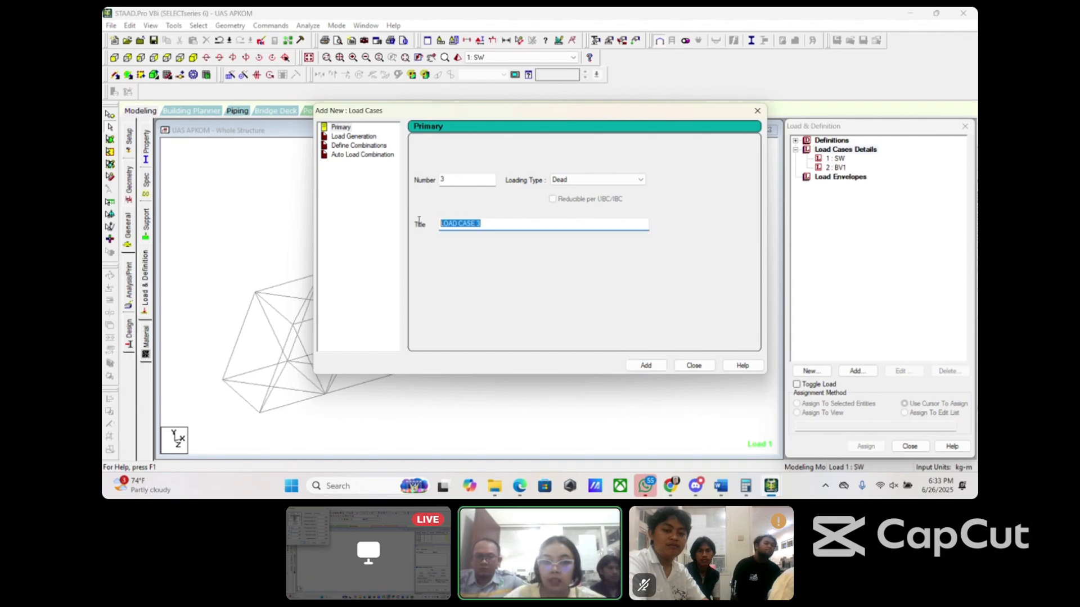
type("BV")
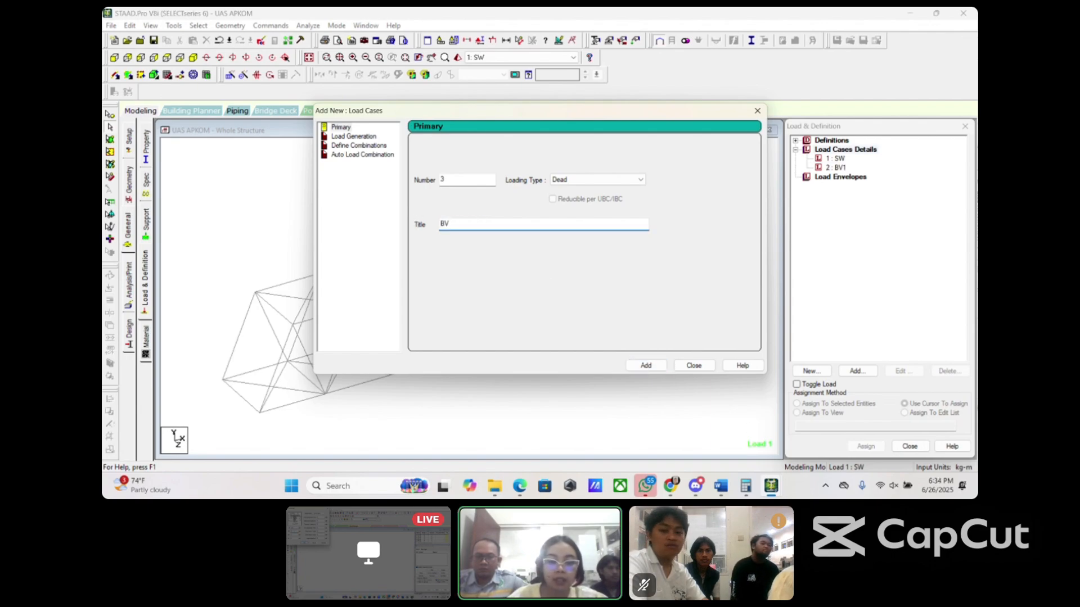
type("2")
left_click(646, 365)
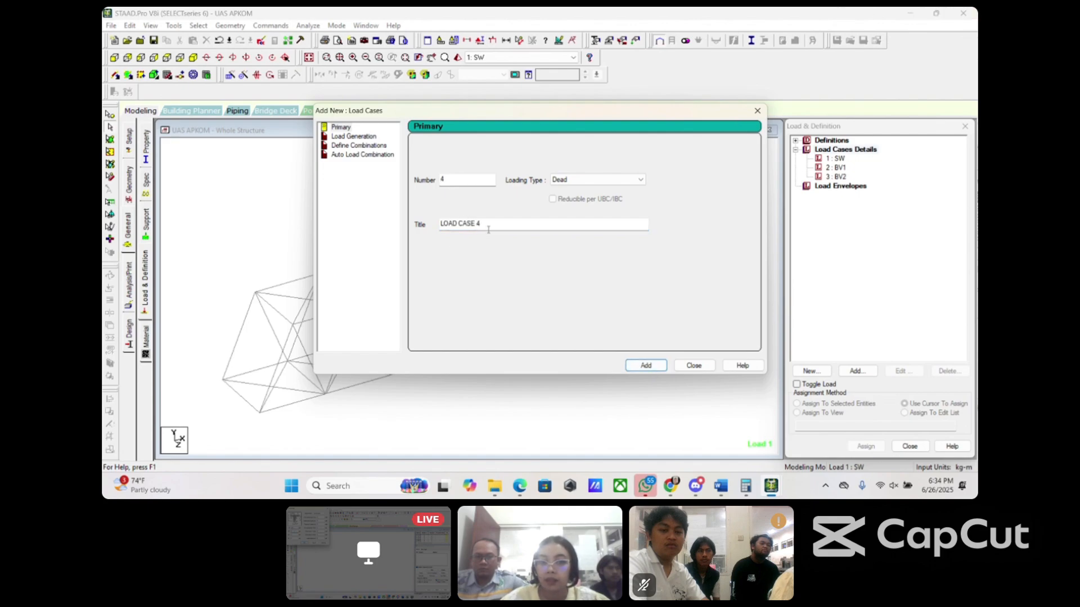
Step: Add primary Dead load case 4 with the title BH W1
left_click_drag(488, 229, 419, 228)
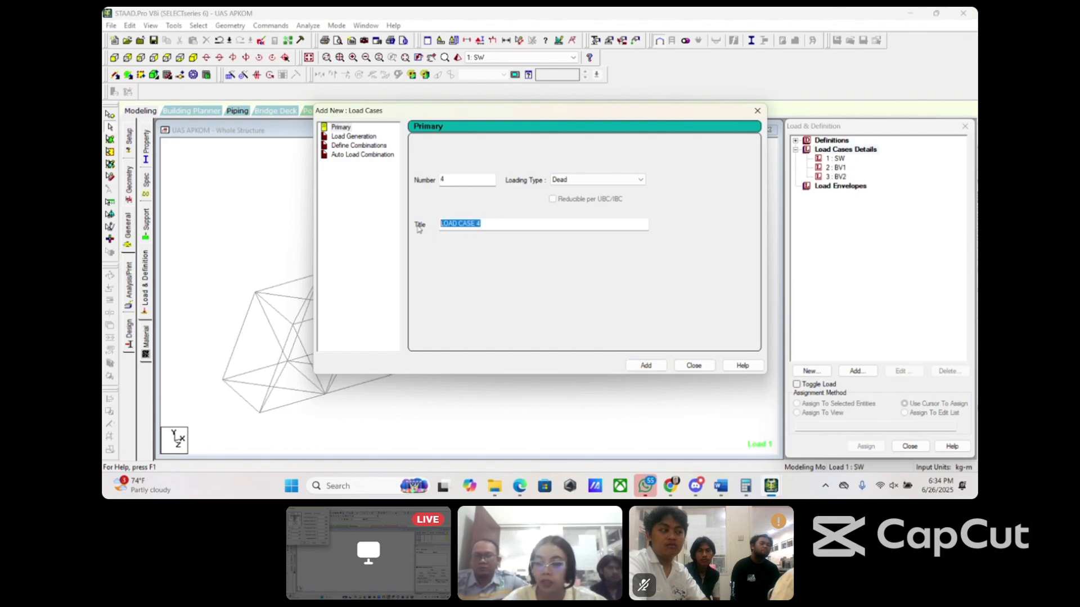
type("BH ")
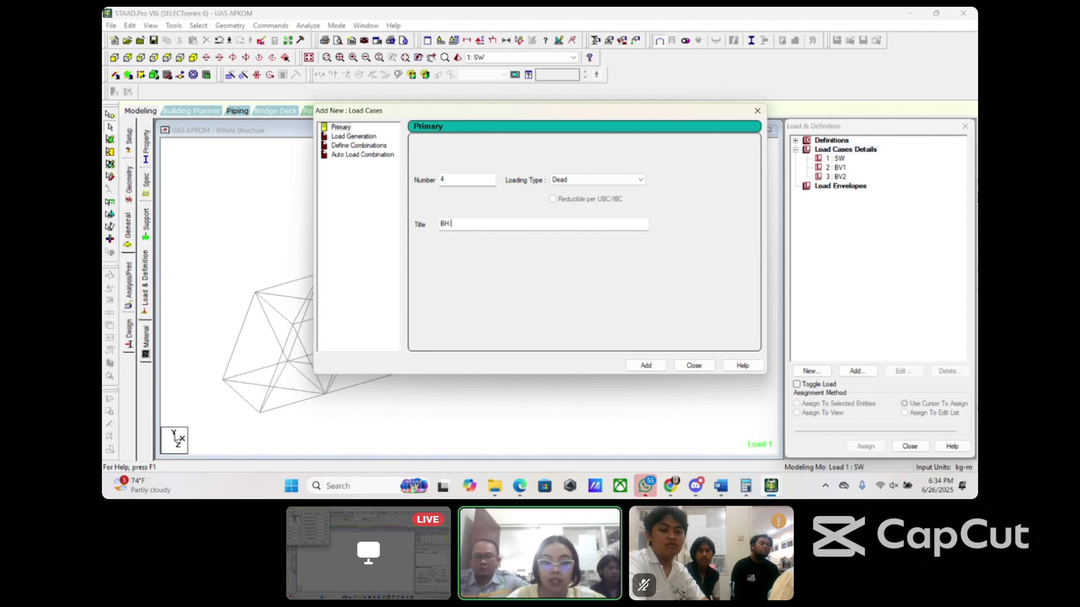
type("W1")
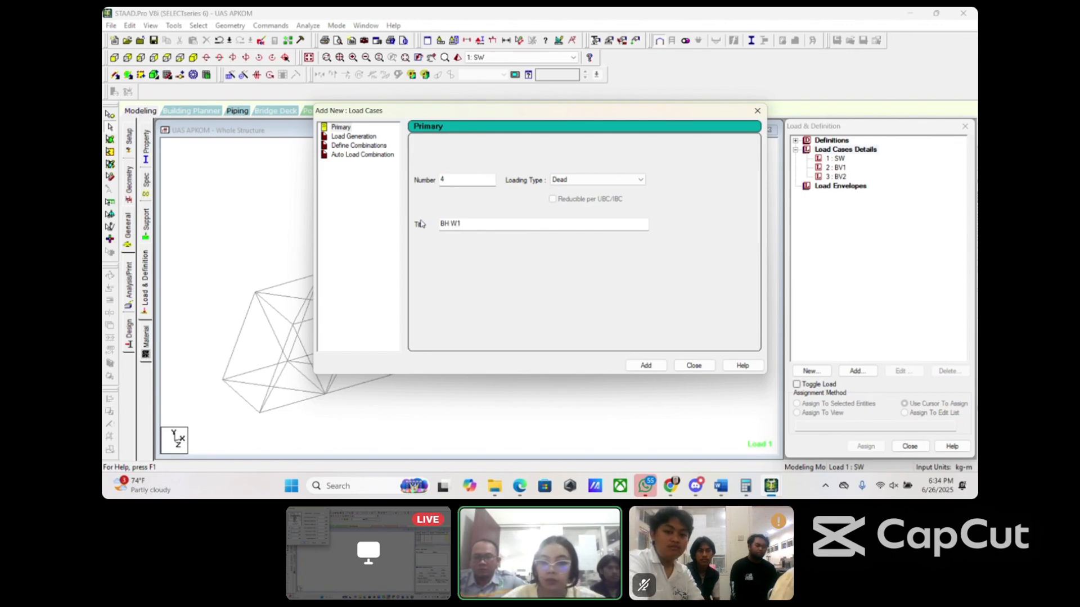
left_click(646, 365)
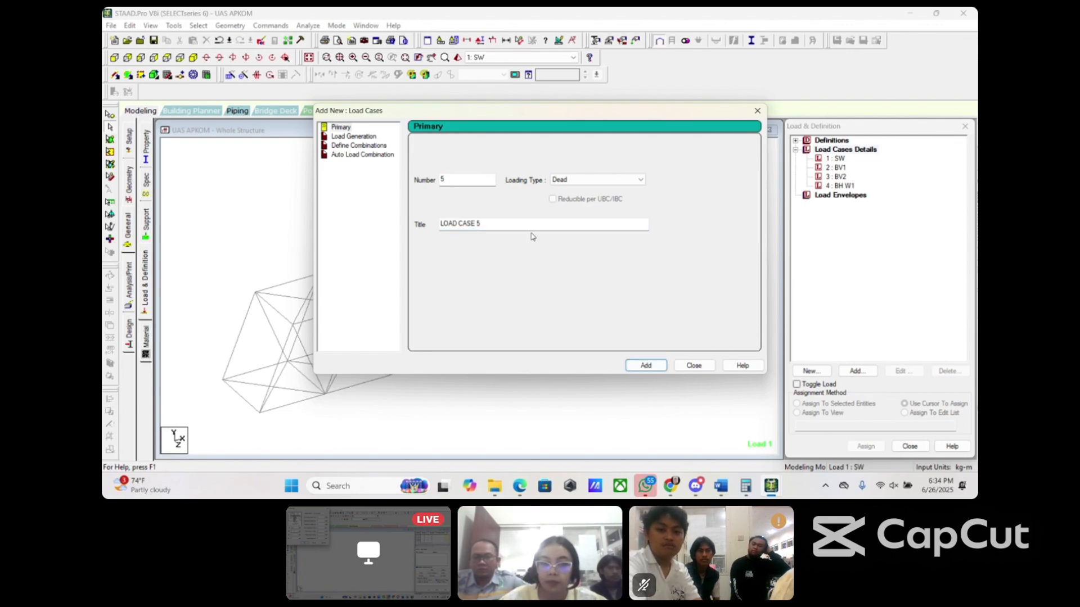
Step: Add primary Dead load case 5 with the title BH W2, allowing the auto save of the file
left_click_drag(482, 224, 457, 224)
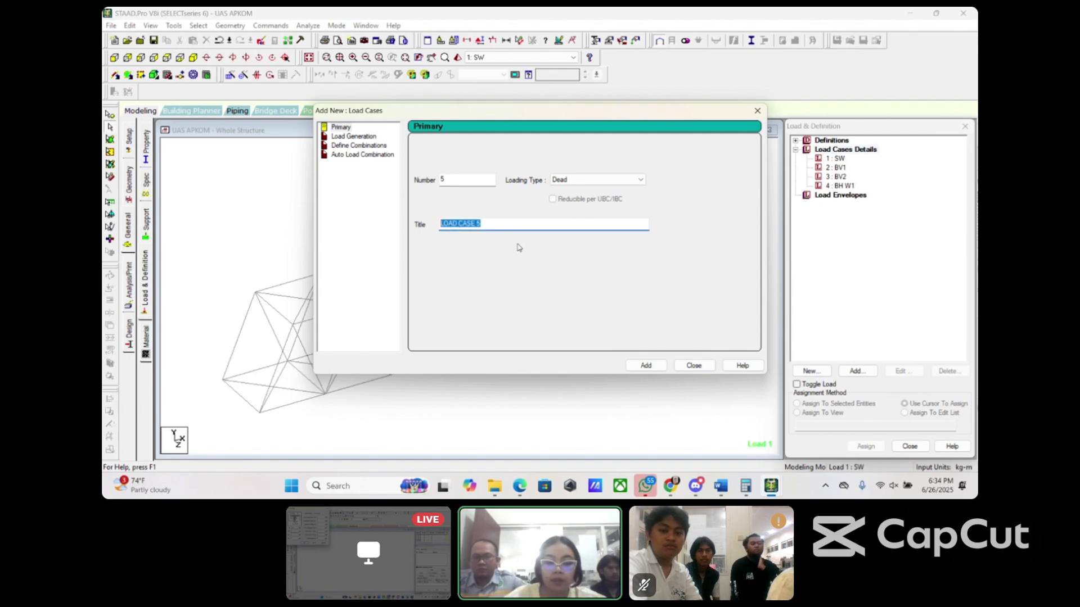
type("B")
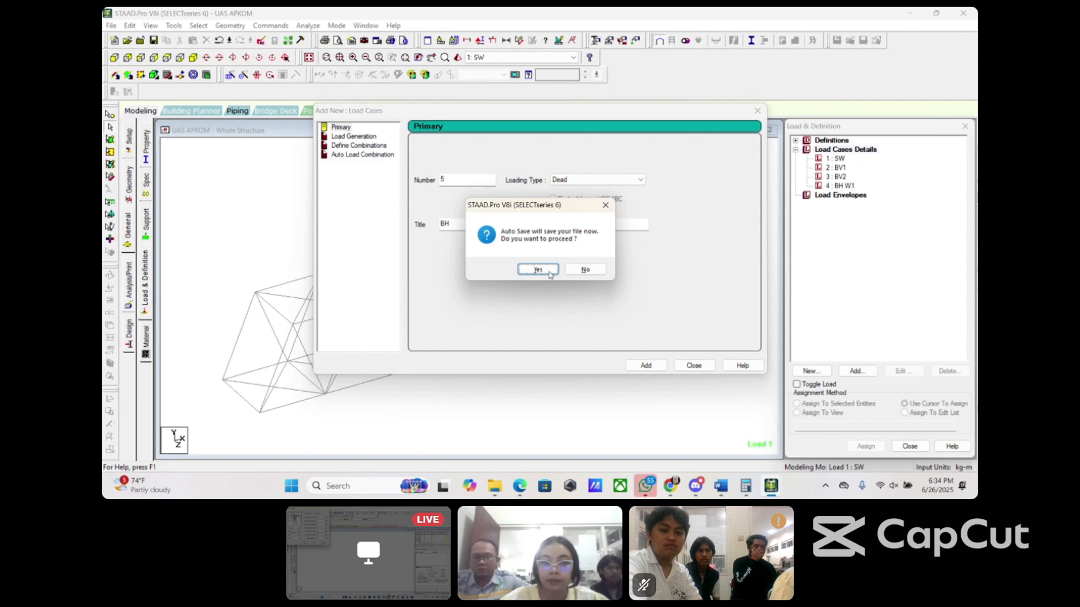
type("H")
left_click(538, 269)
left_click(472, 258)
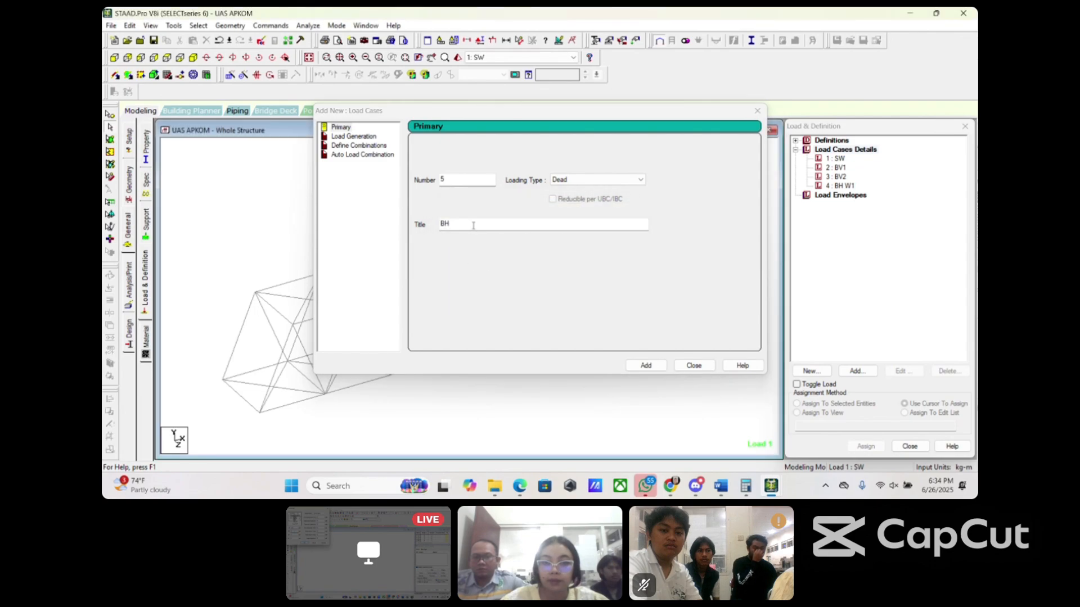
type("2")
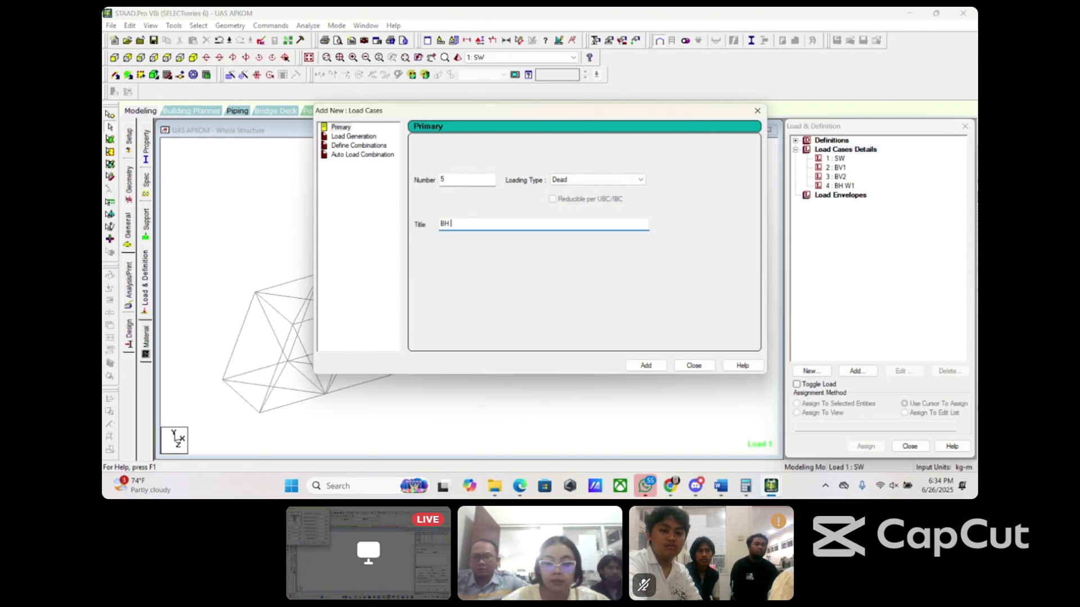
type("W2")
left_click(645, 365)
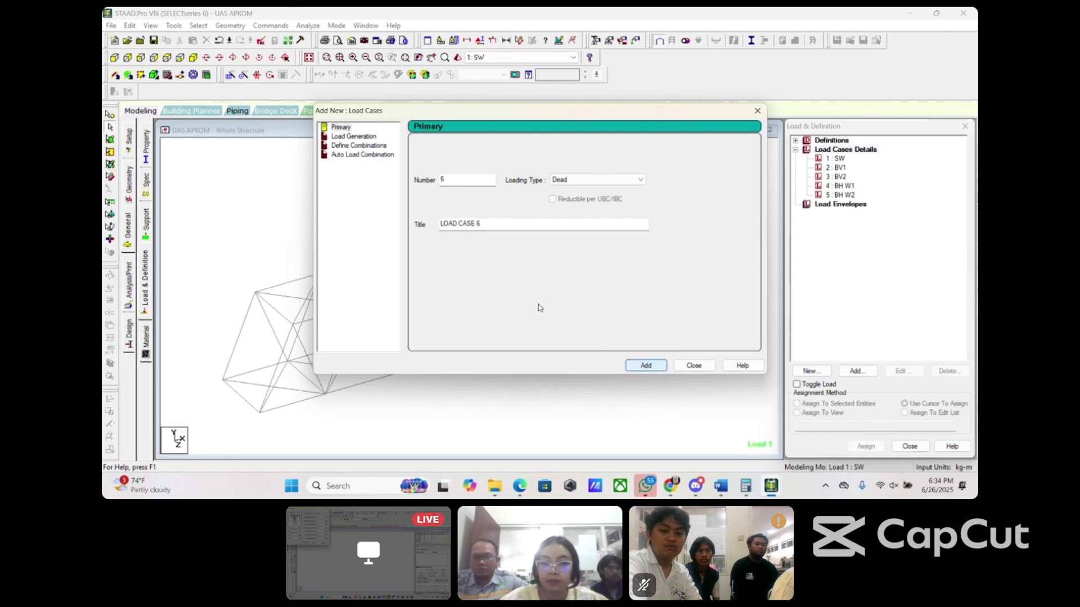
Step: Add primary Dead load cases 6 and 7 with the titles BH W3 and BH W4
left_click_drag(494, 224, 424, 227)
type("B")
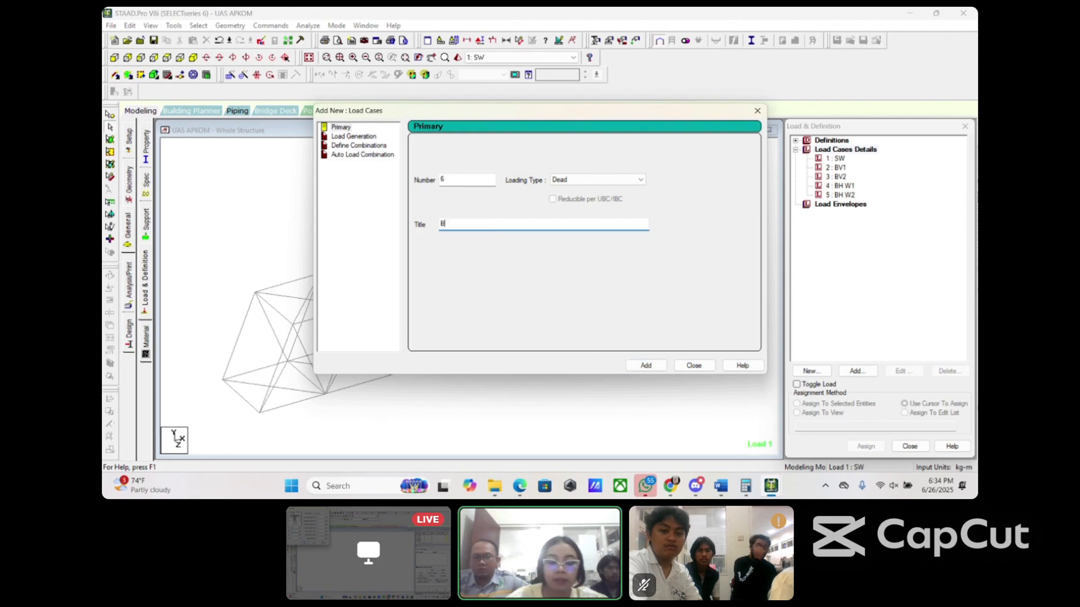
type("H W3")
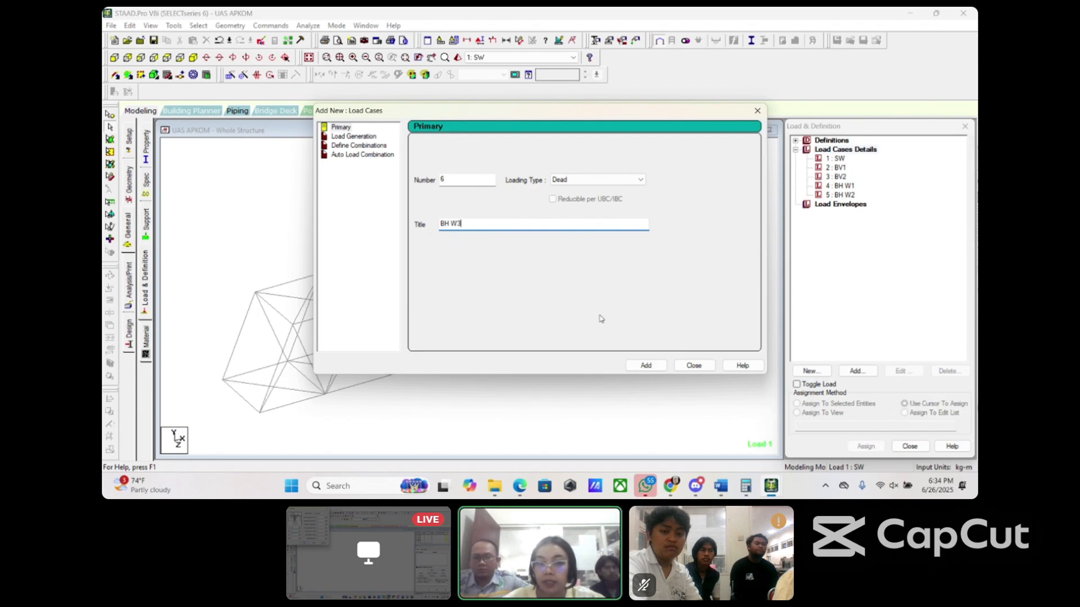
left_click(645, 365)
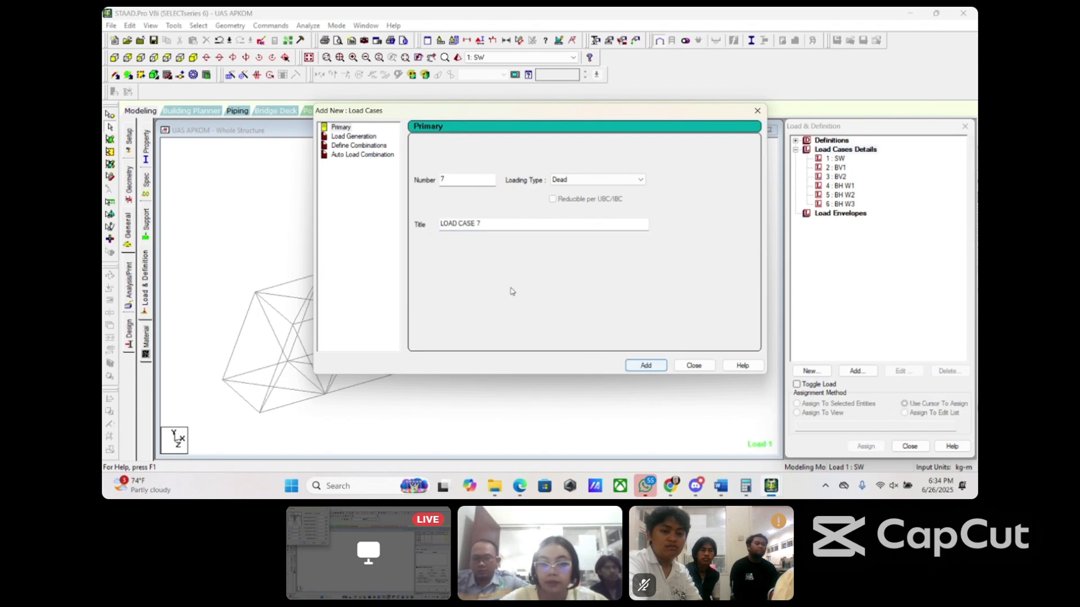
left_click_drag(489, 223, 425, 232)
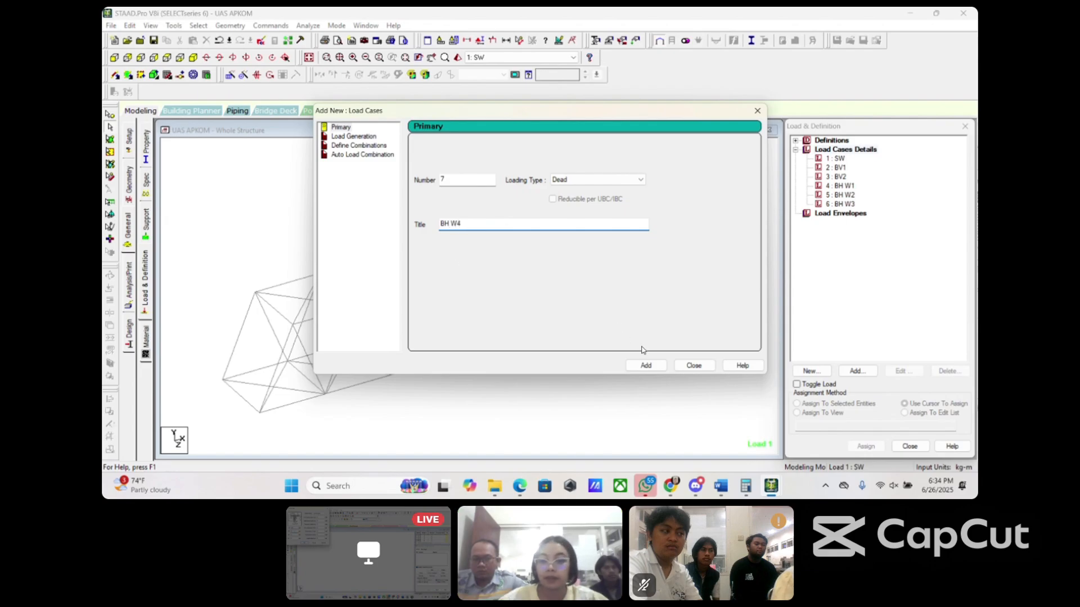
left_click(645, 365)
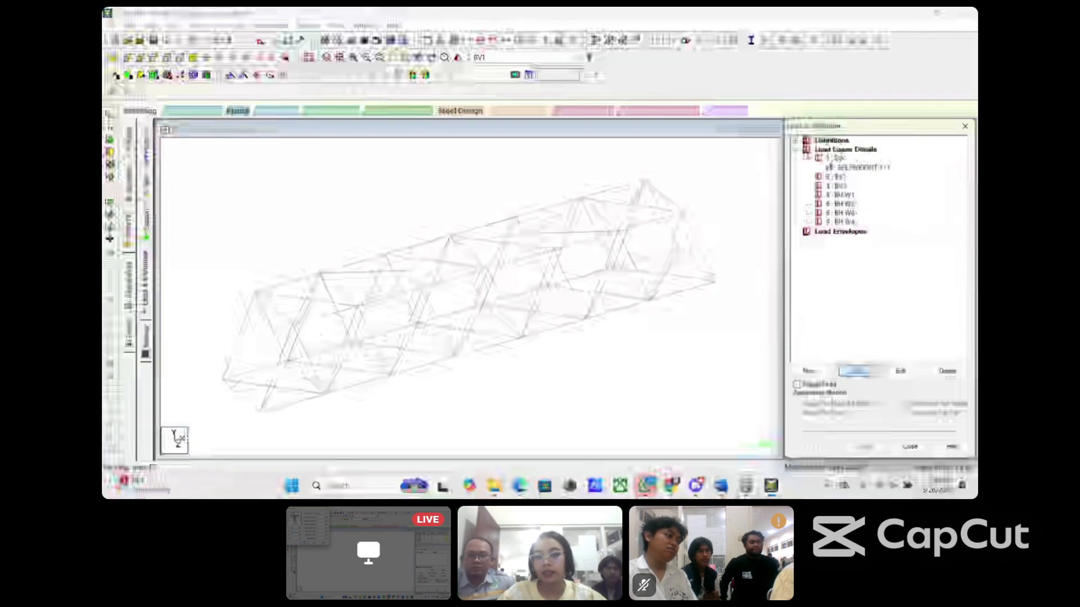
Step: Add a nodal load with Fy of -75000 kg to load case BV1
left_click(856, 371)
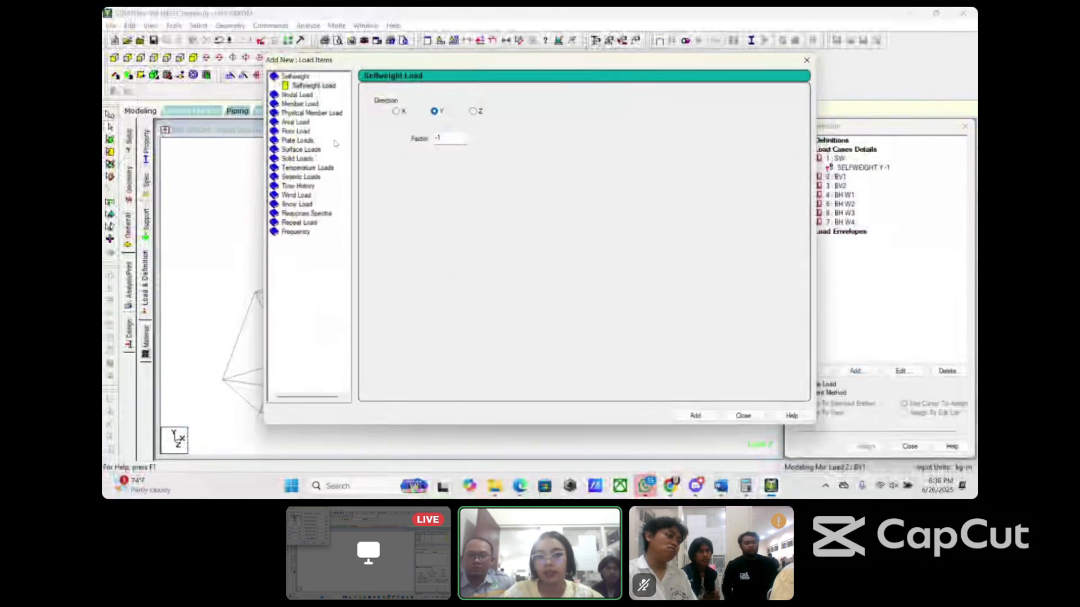
left_click(297, 95)
double_click(409, 154)
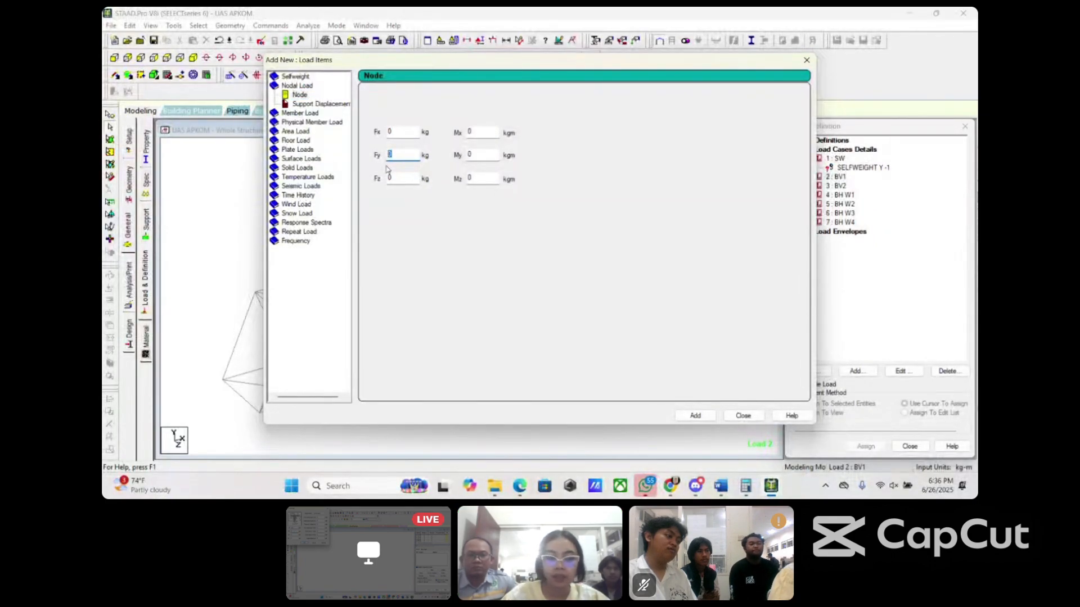
type("-75")
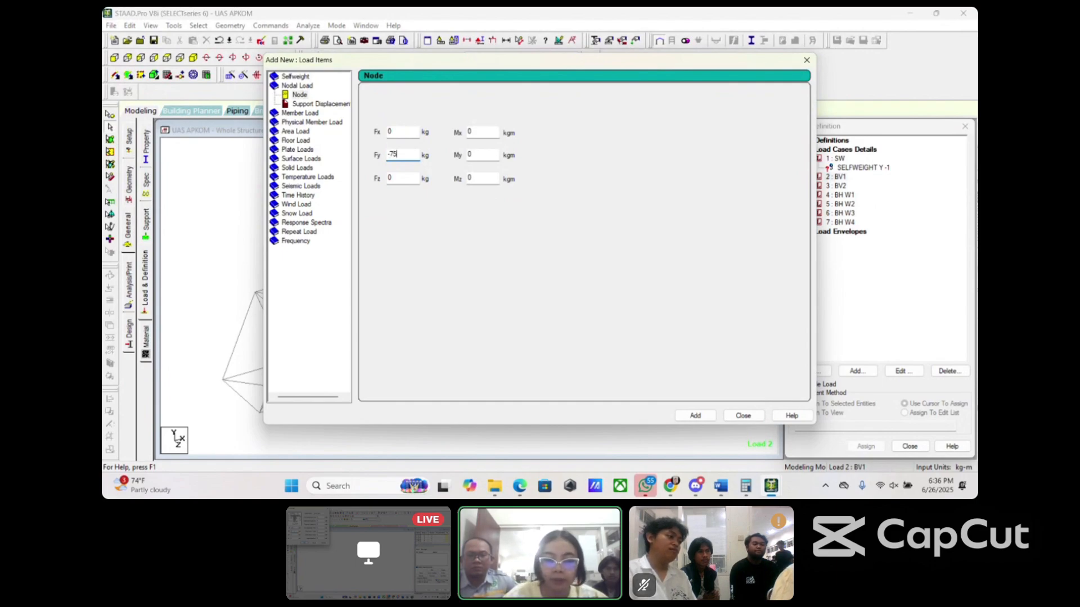
type("000")
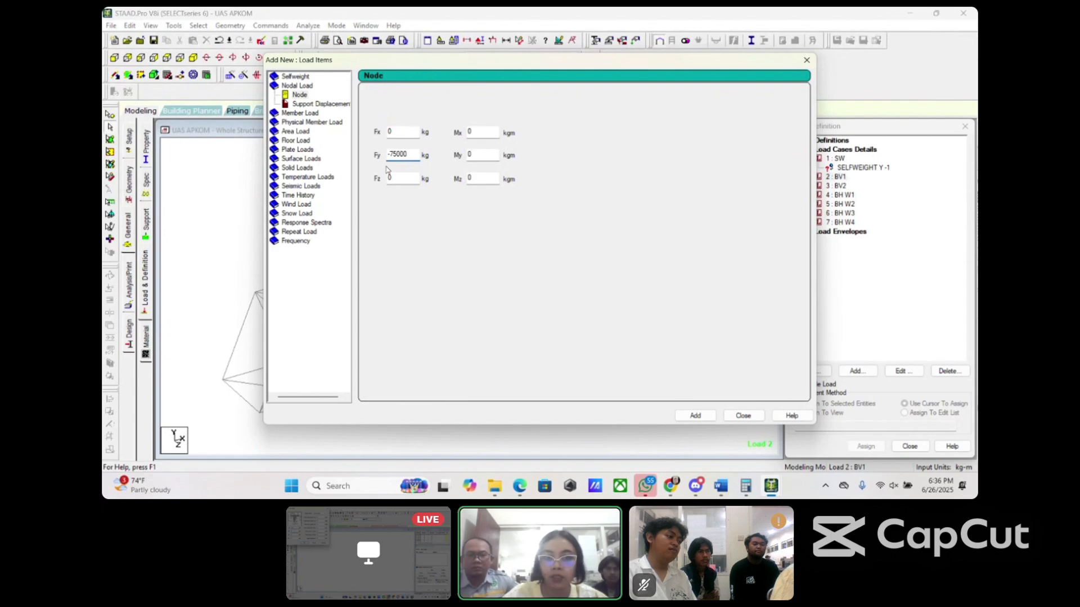
left_click(695, 416)
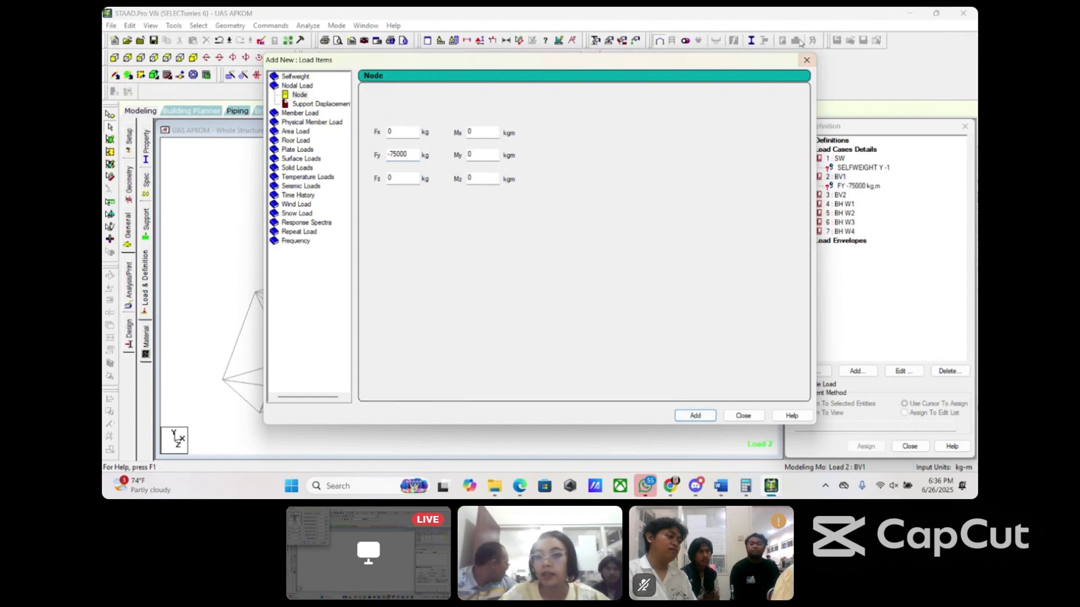
left_click(807, 60)
Step: Add a nodal load with Fy of -95000 kg to load case BV2
left_click(837, 195)
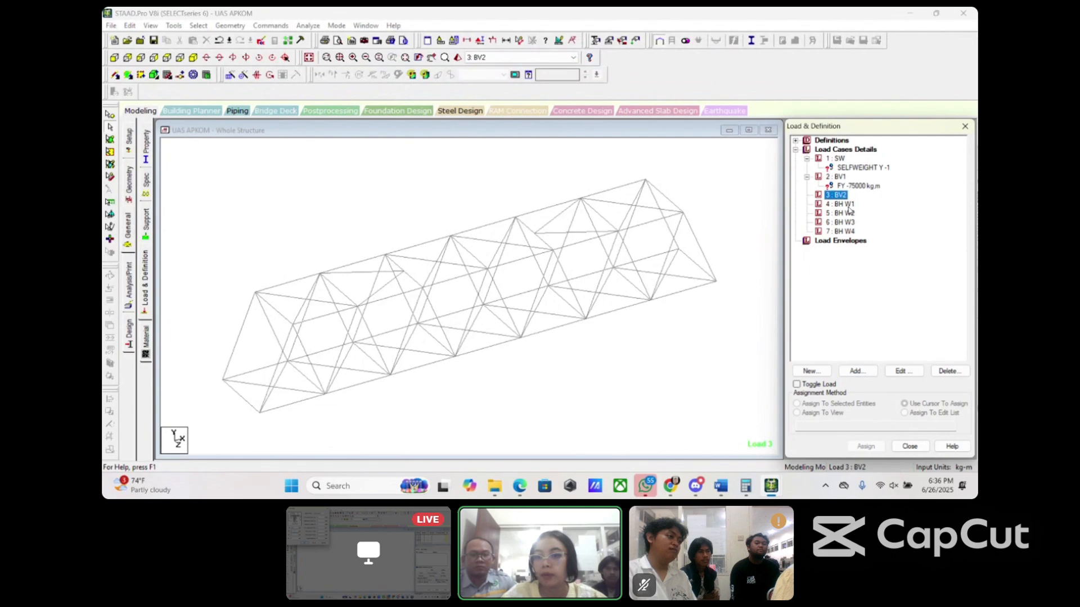
left_click(856, 373)
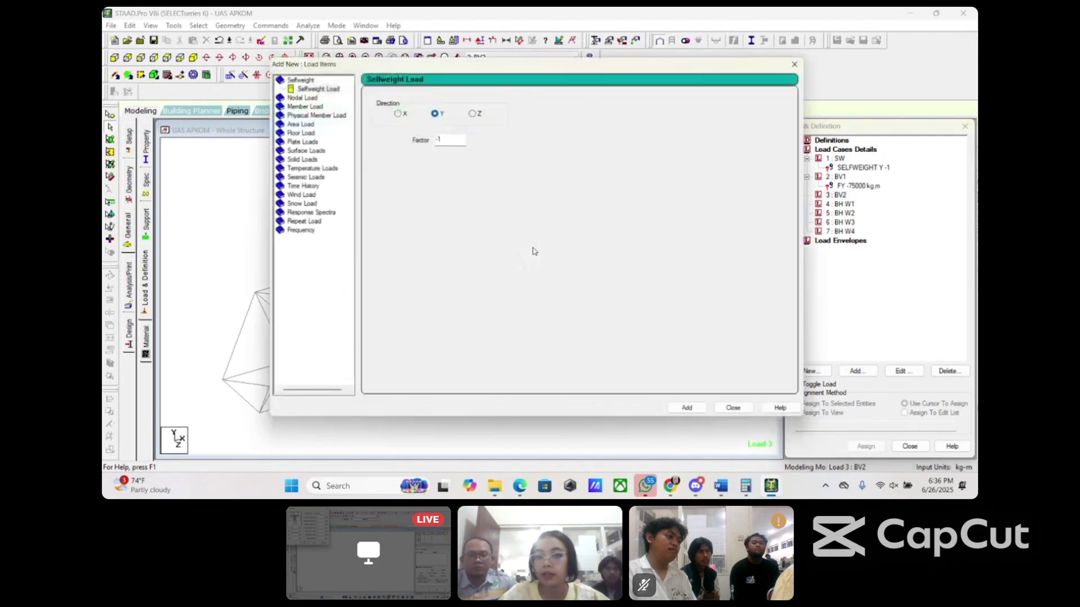
left_click(309, 96)
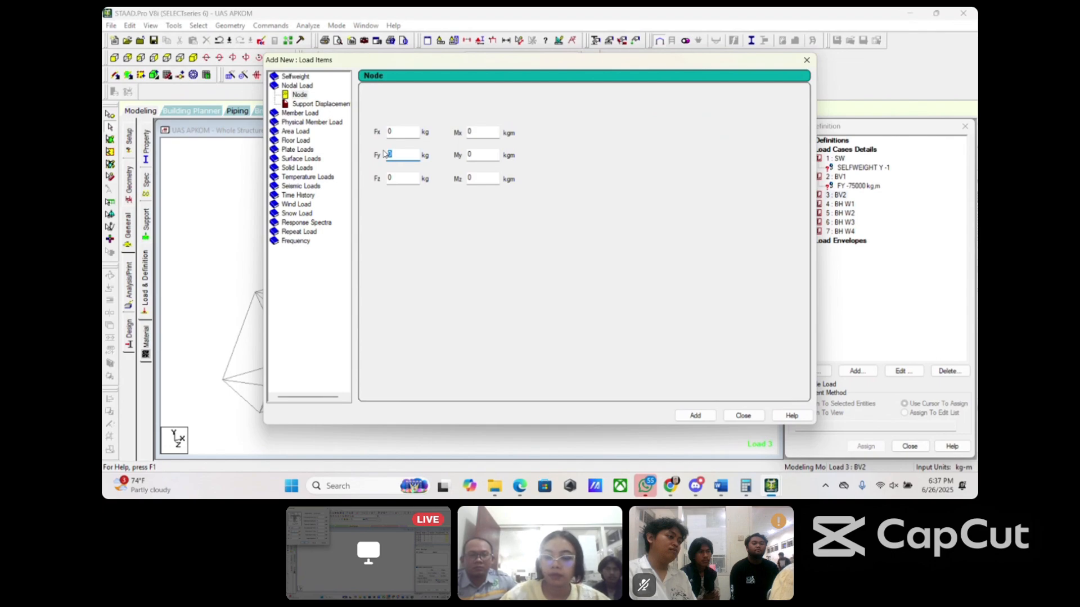
type("-")
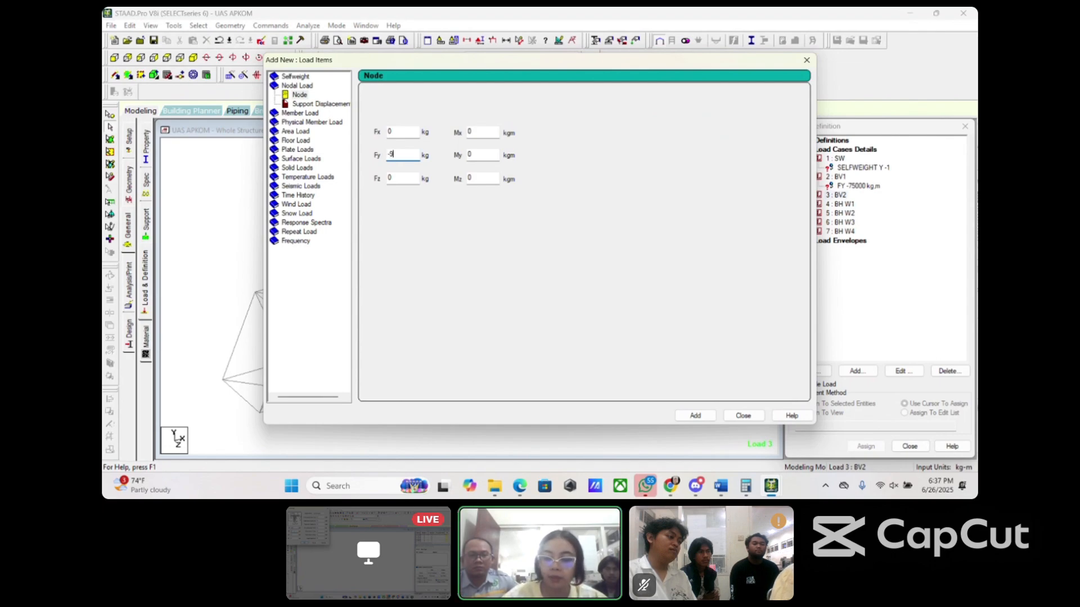
type("95000")
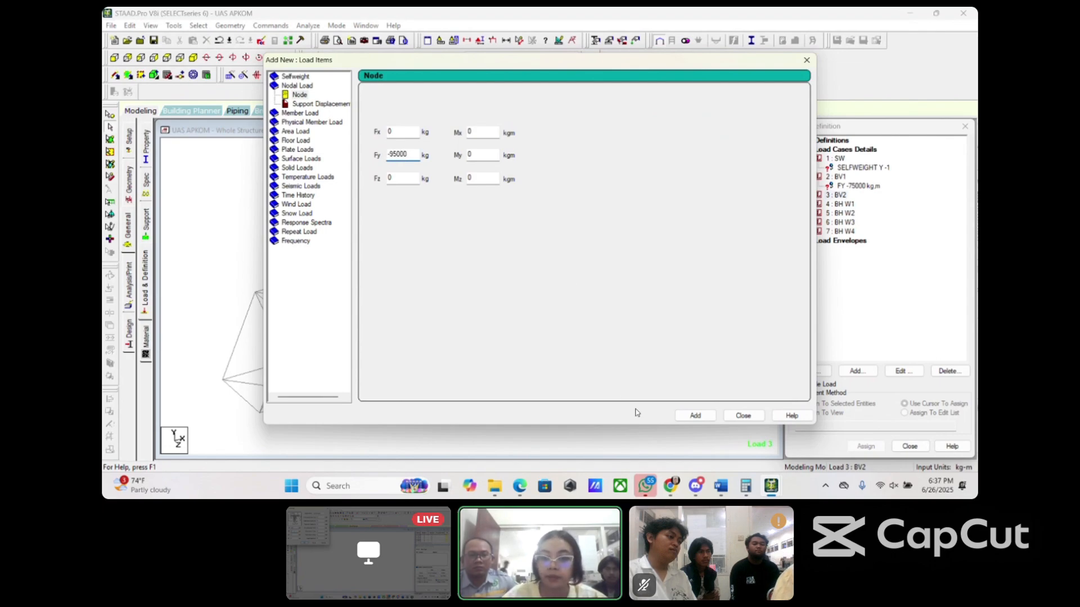
left_click(695, 415)
left_click(807, 60)
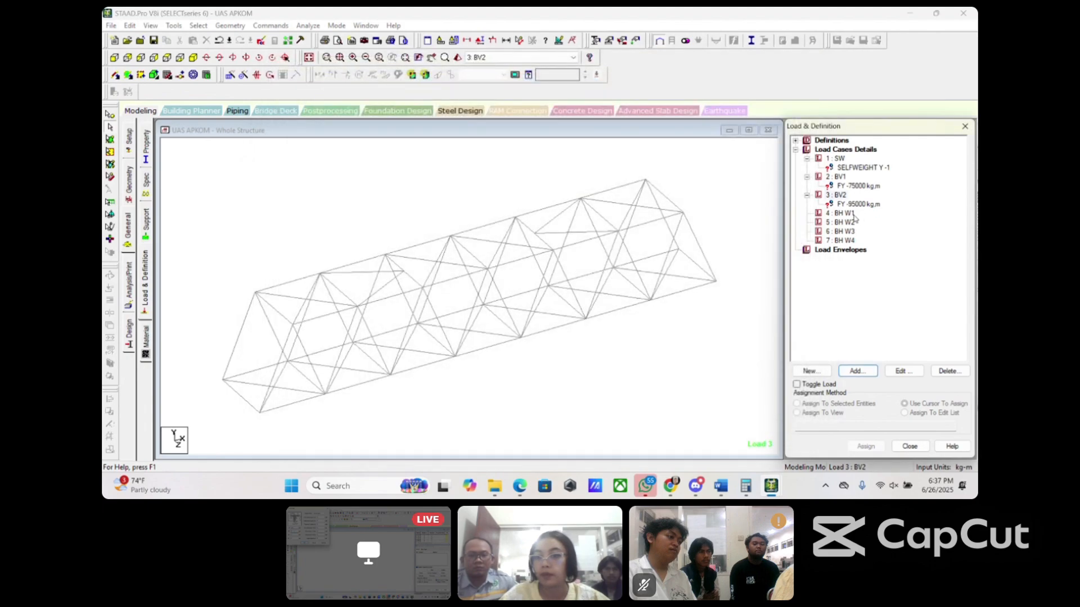
Step: Add a nodal load with Fx of -6000 kg to load case BH W1
left_click(840, 213)
left_click(856, 371)
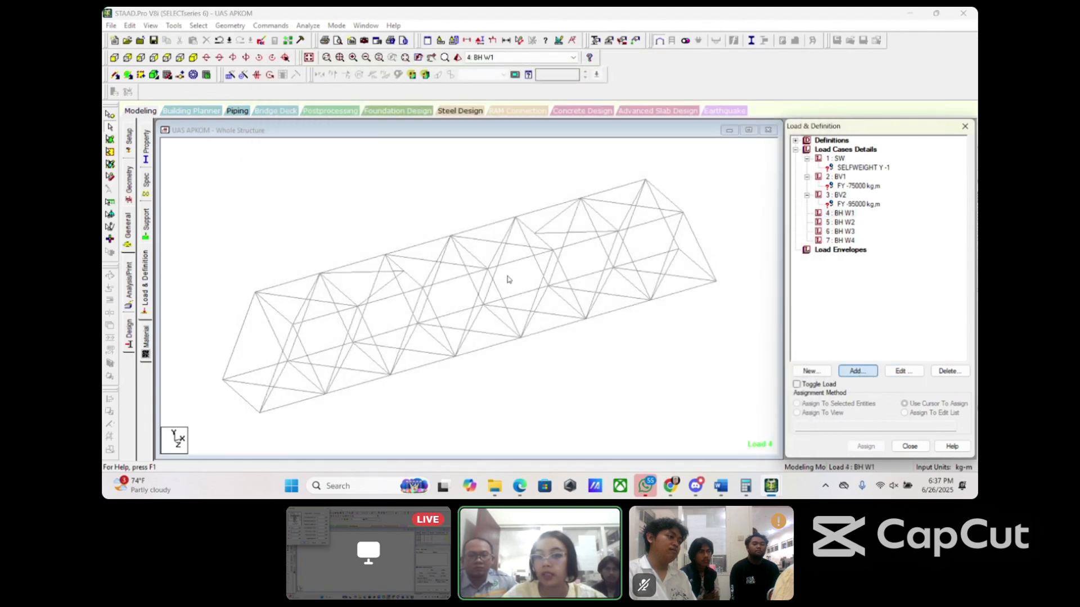
left_click(305, 95)
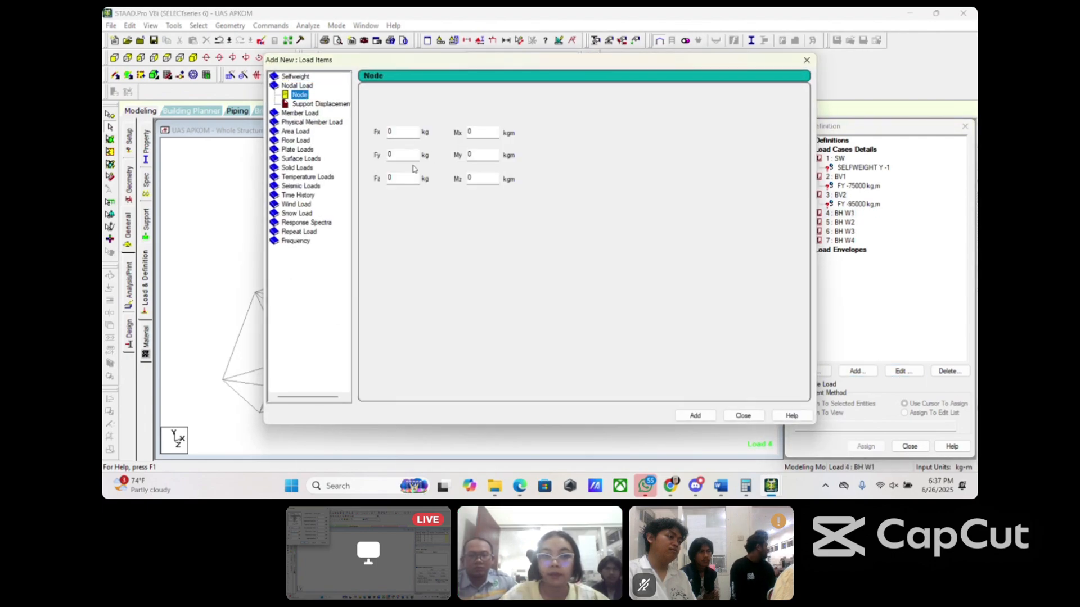
double_click(397, 155)
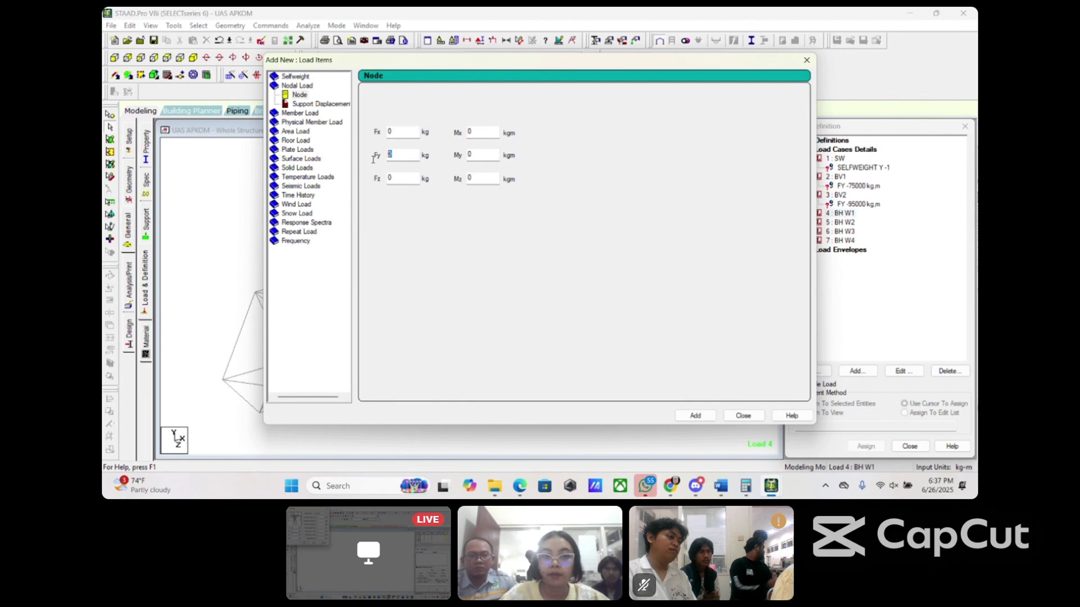
double_click(404, 133)
key("BackSpace")
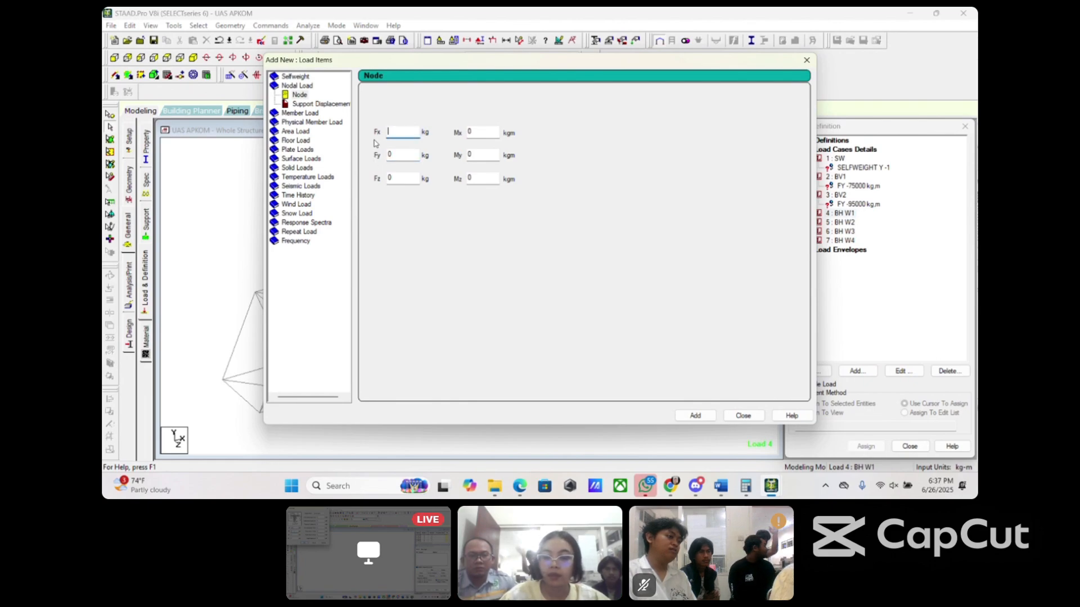
type("-600")
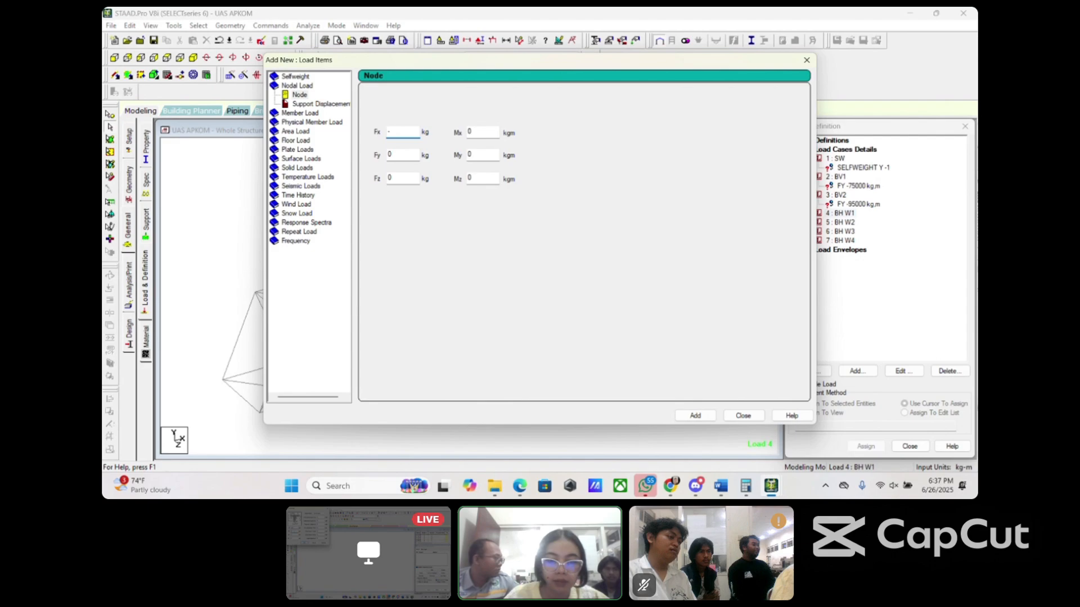
type("0")
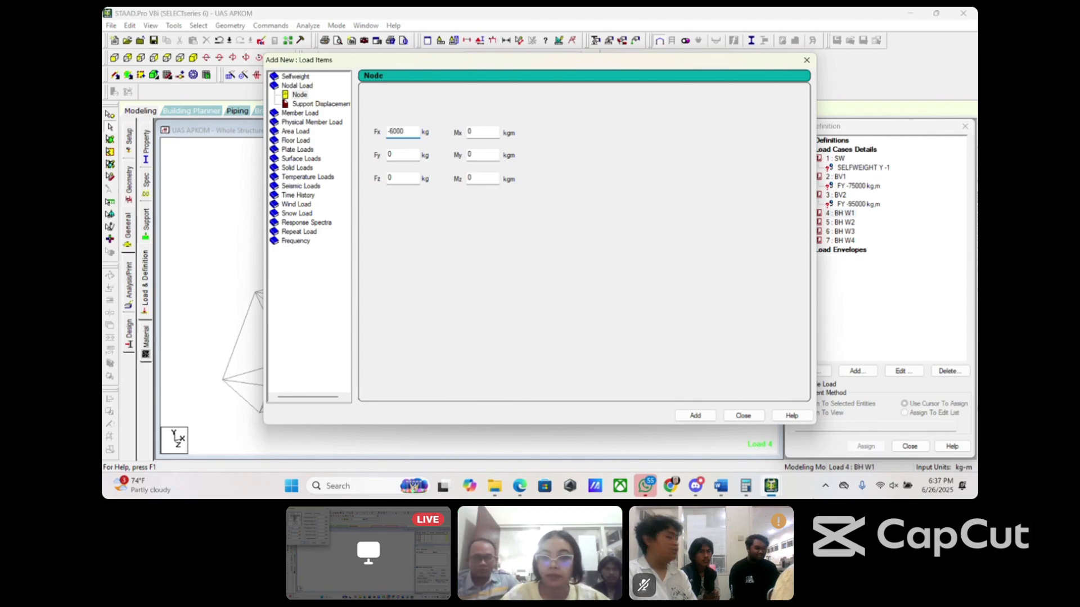
left_click(695, 416)
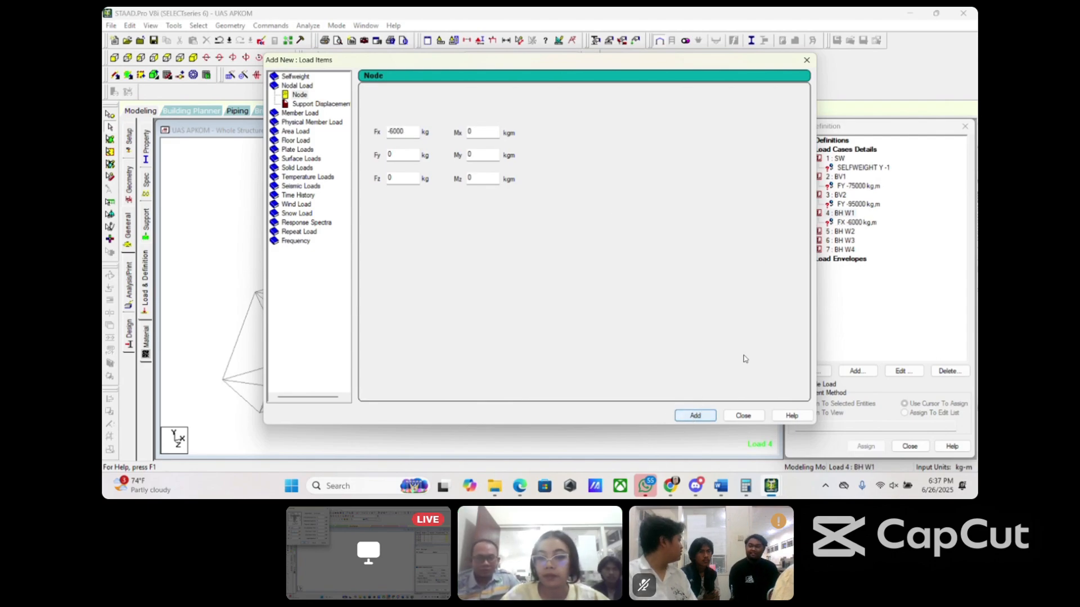
left_click(810, 62)
Step: Add a nodal load with Fx of -7500 kg to load case BH W2
left_click(844, 232)
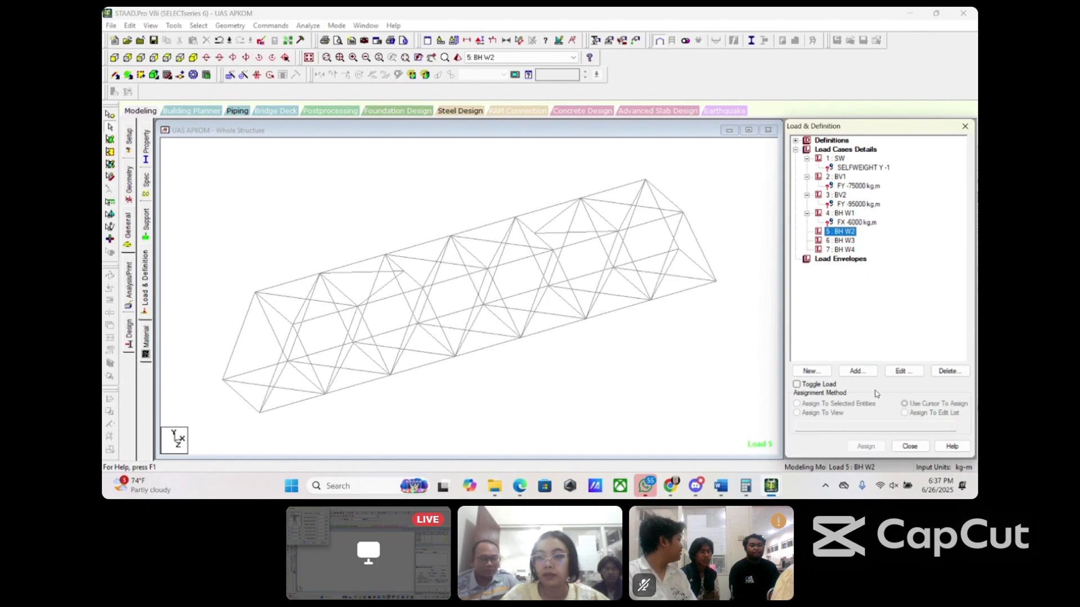
left_click(856, 371)
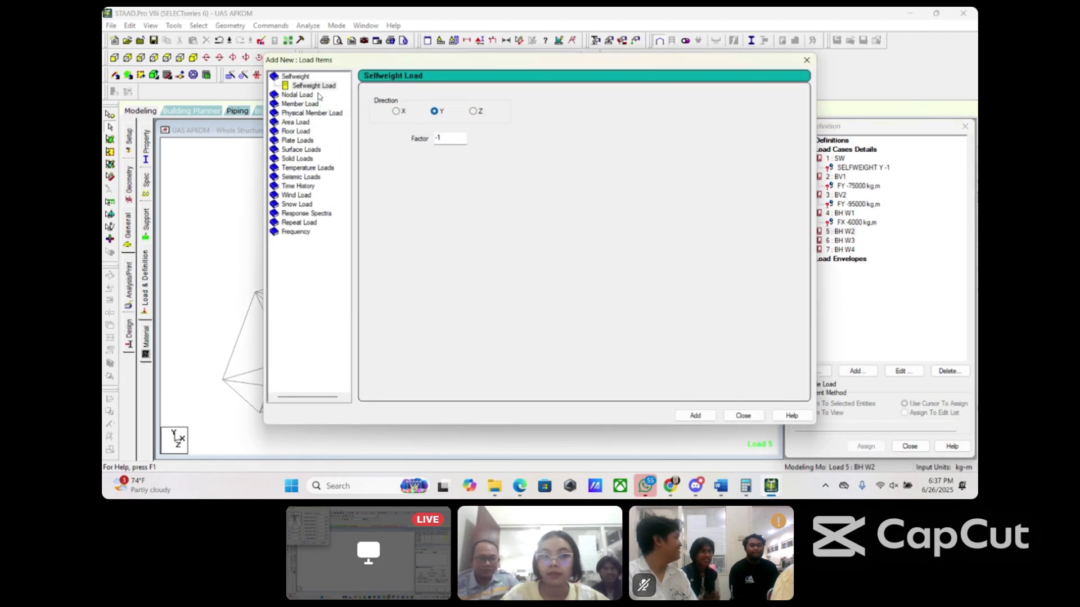
left_click(316, 95)
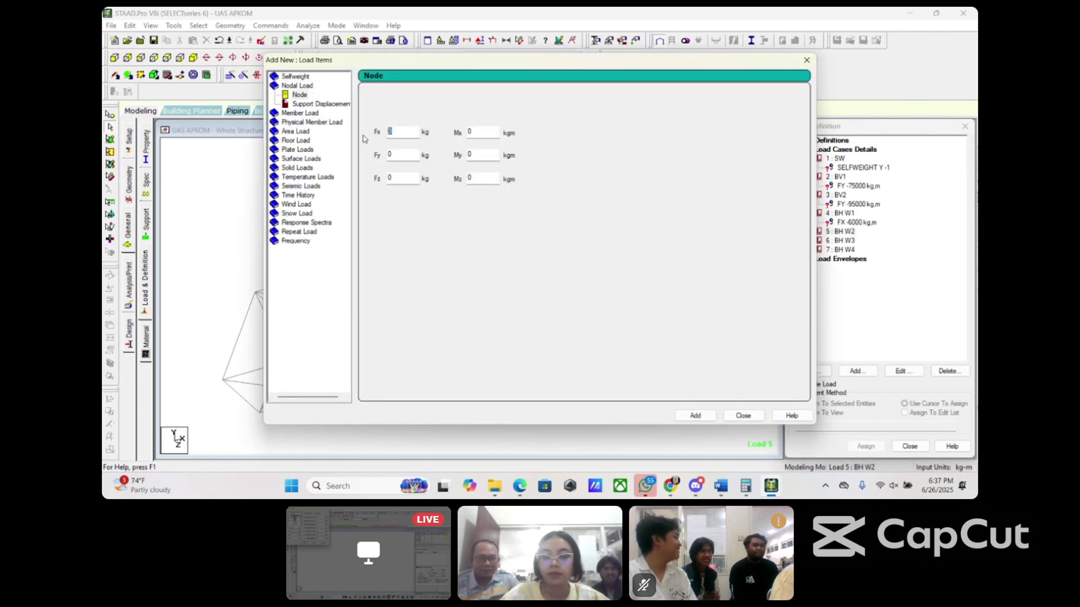
key("BackSpace")
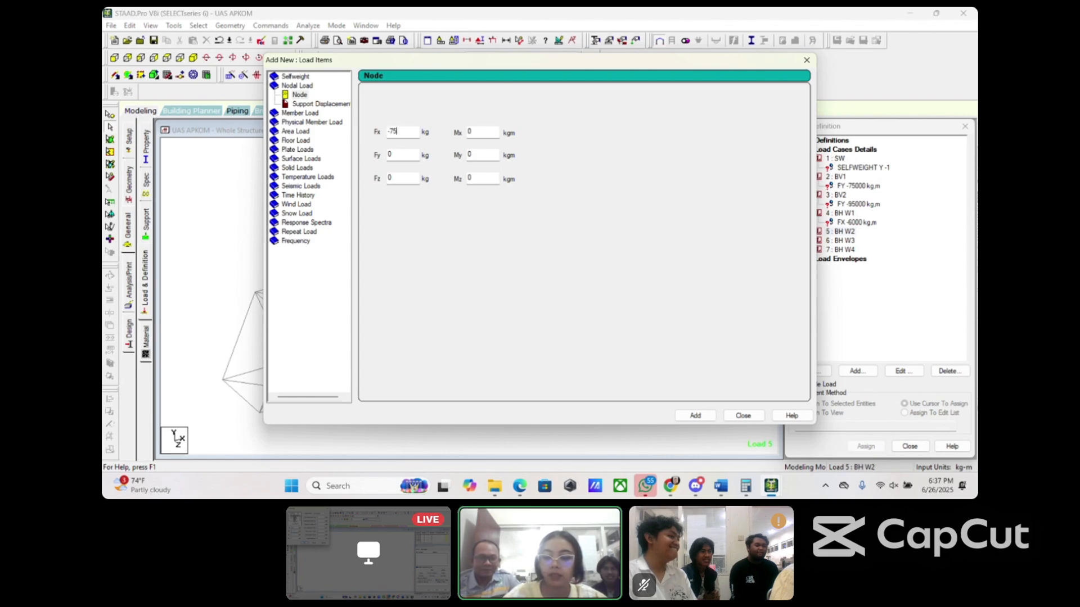
left_click(695, 415)
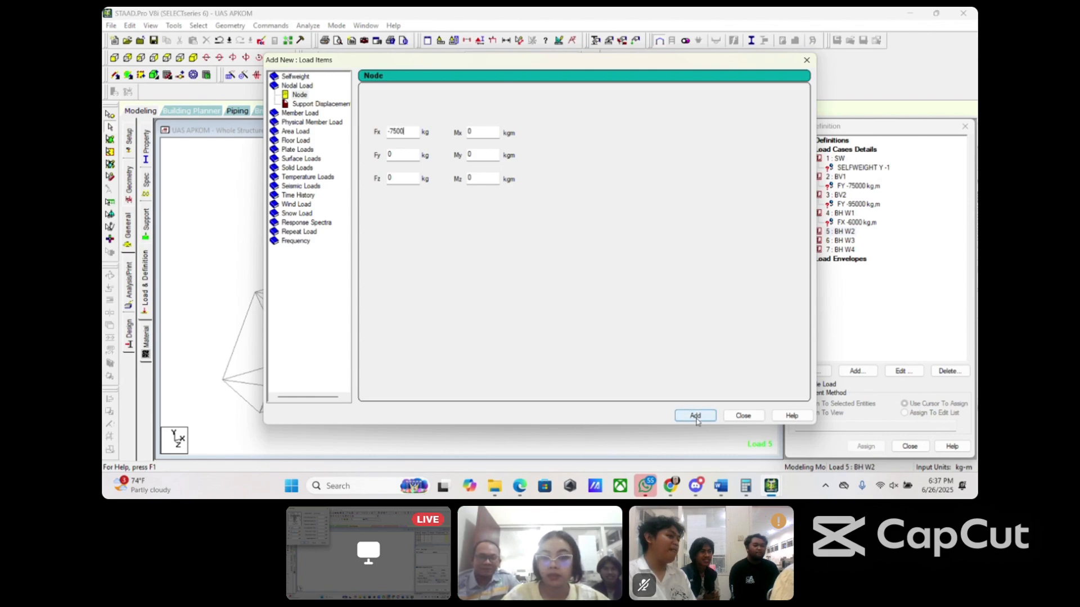
left_click(741, 415)
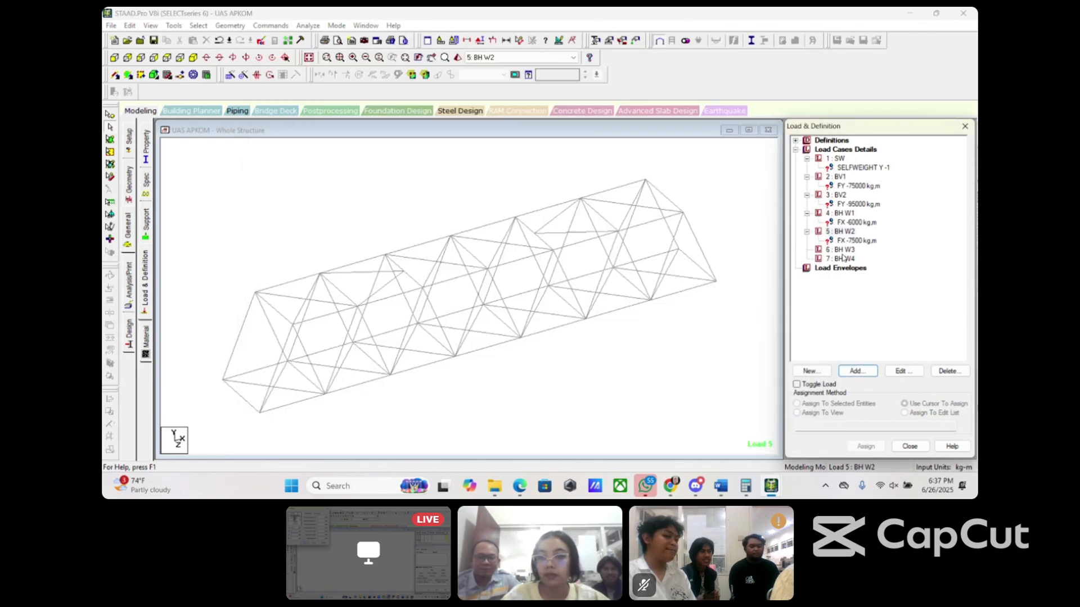
Step: Add a nodal load with Fx of -3000 kg to load case BH W3
left_click(840, 249)
left_click(855, 371)
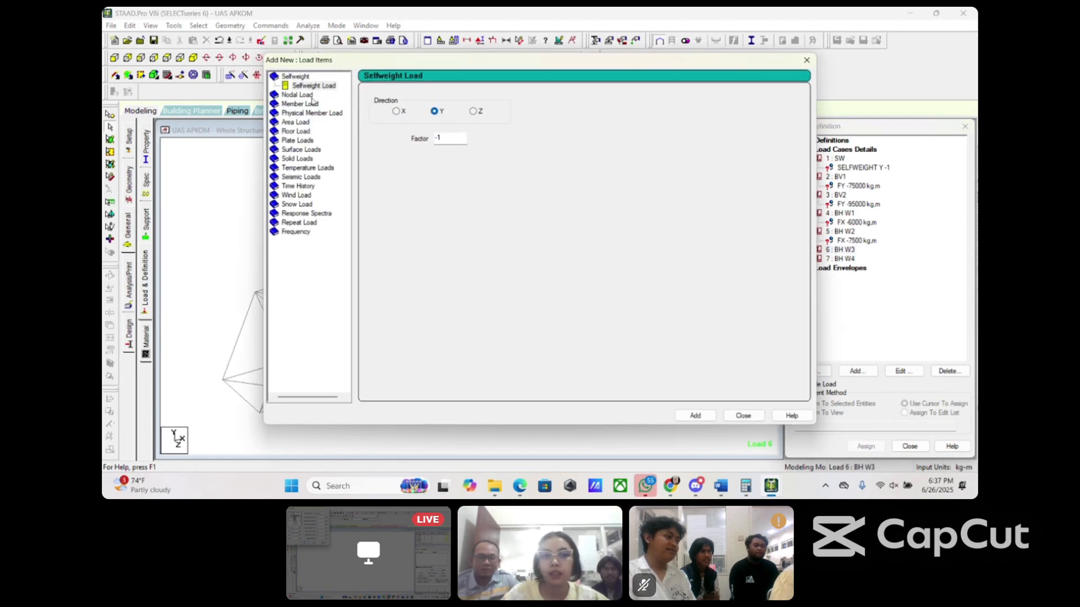
left_click(304, 95)
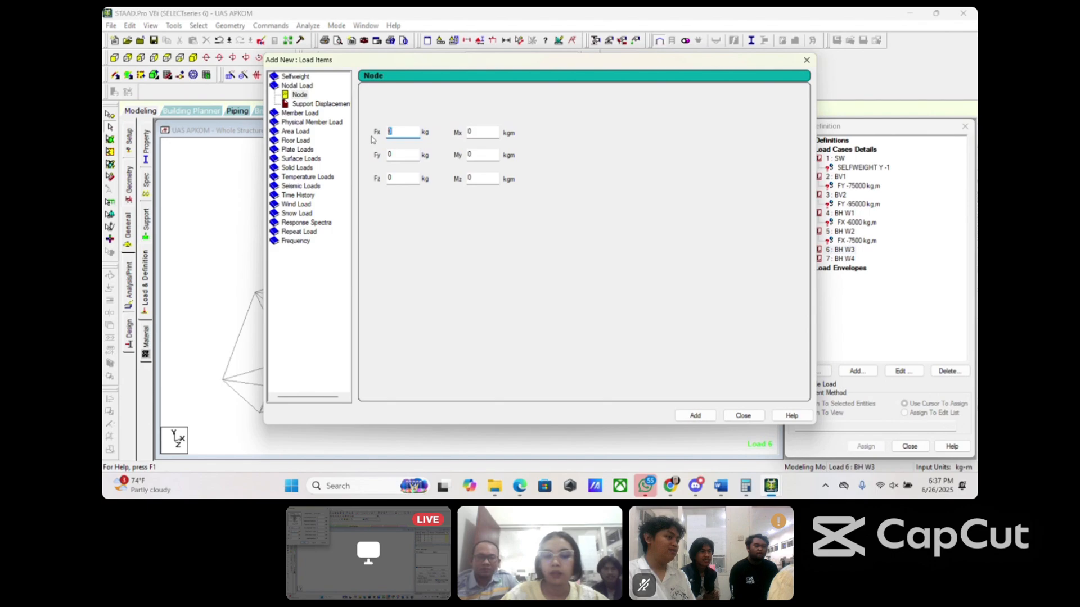
type("-")
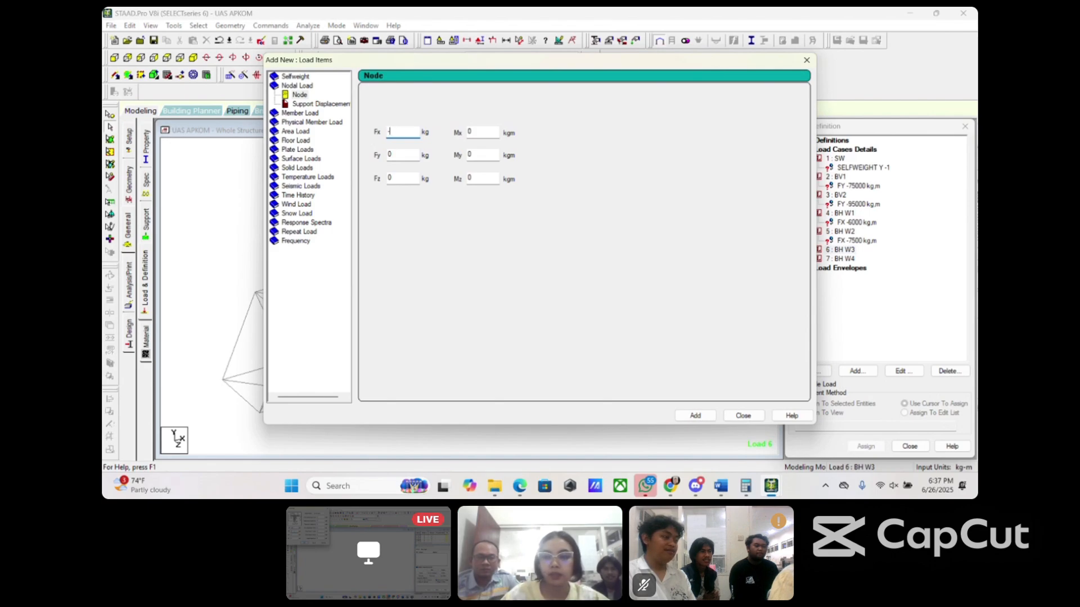
type("3000")
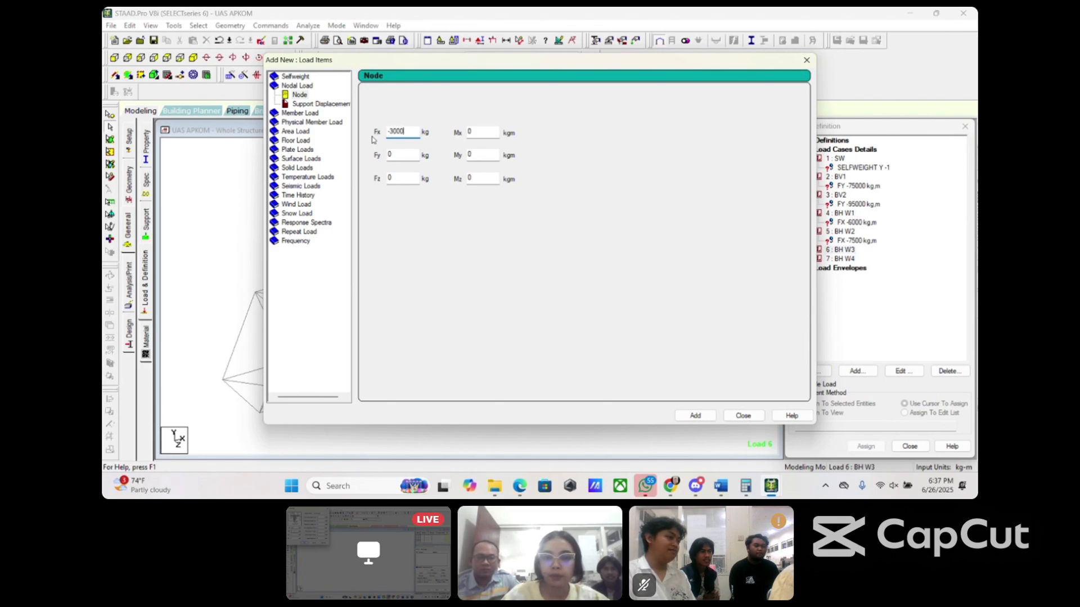
left_click(697, 416)
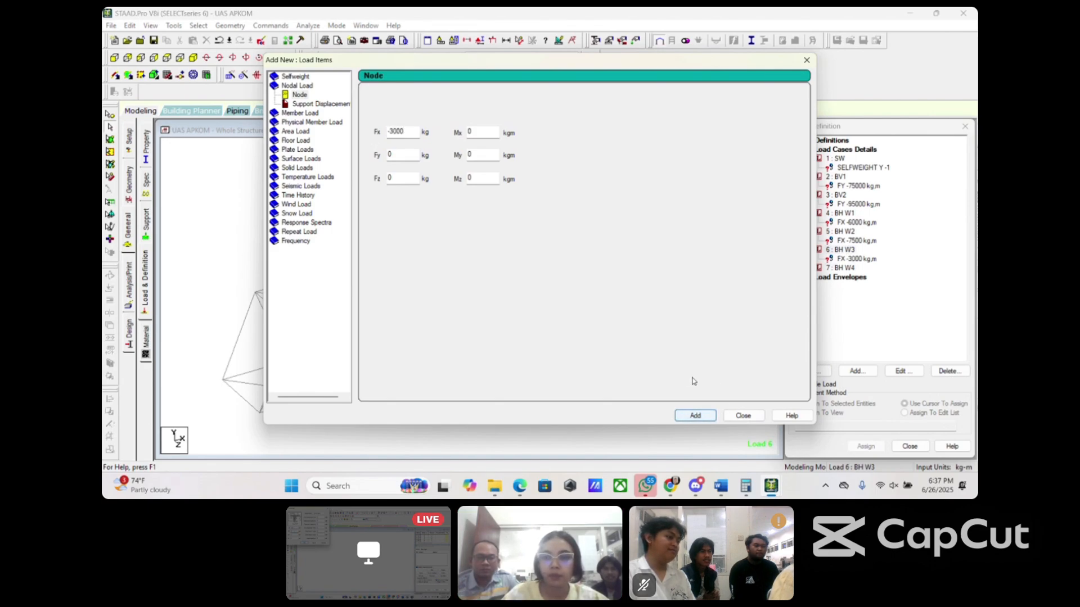
left_click(812, 61)
Step: Add a nodal load with Fx of -3750 kg to load case BH W4
left_click(845, 268)
left_click(865, 371)
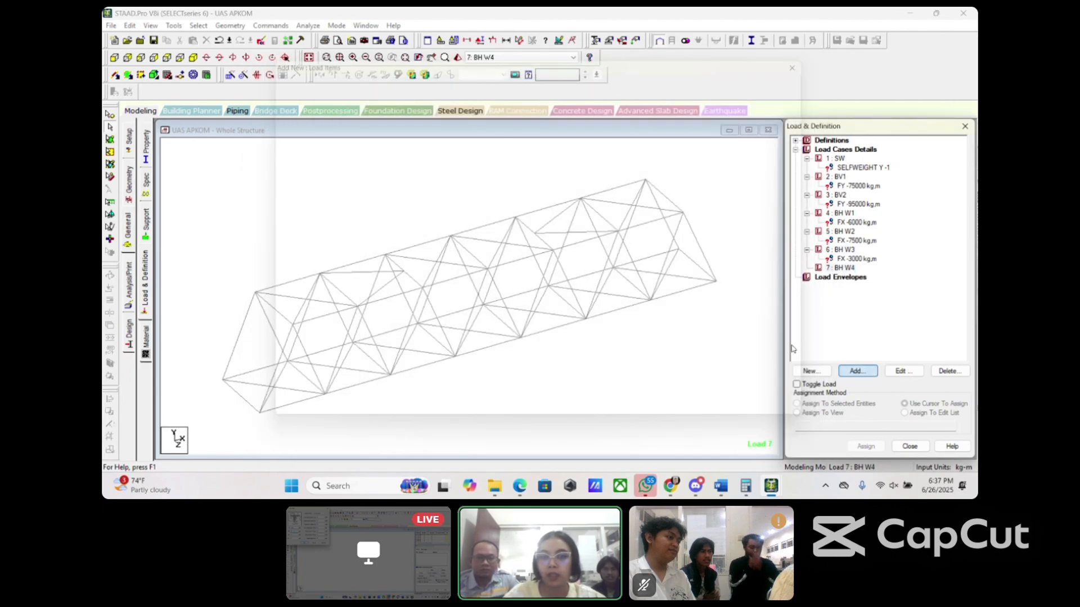
left_click(297, 86)
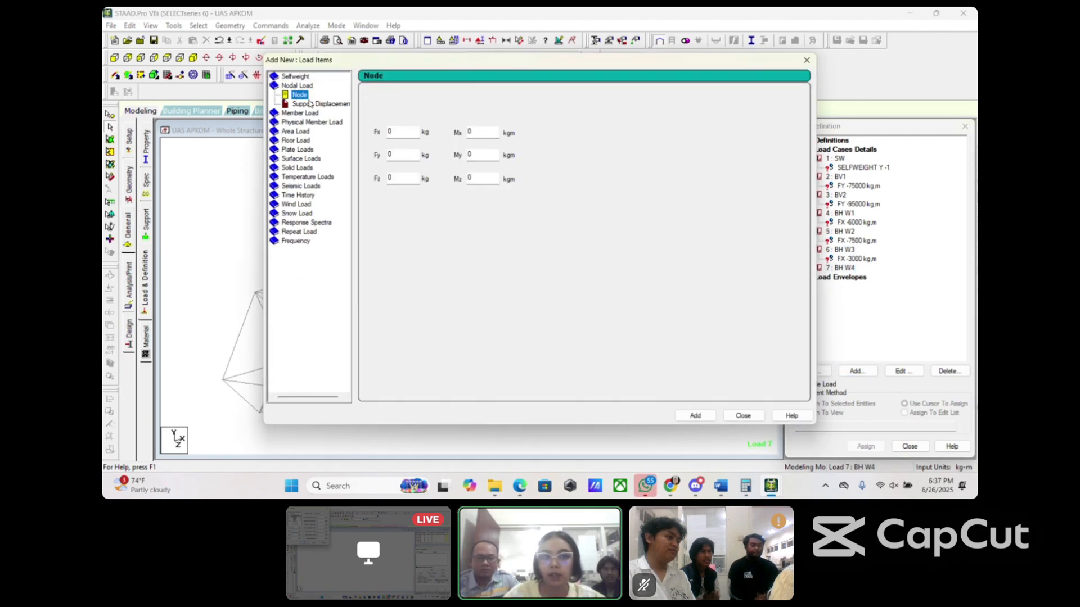
double_click(402, 132)
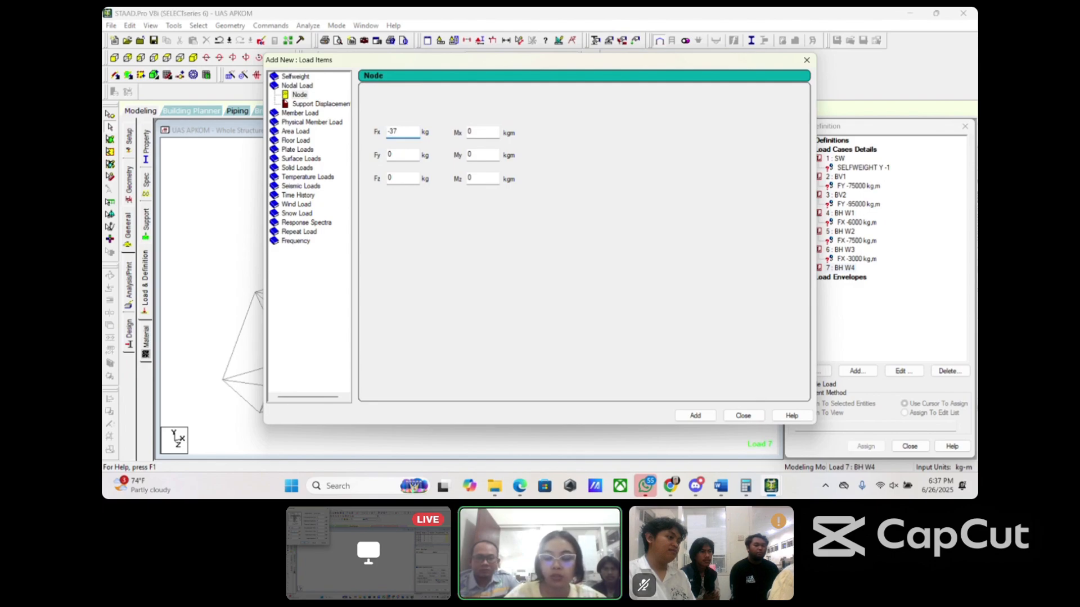
left_click(697, 416)
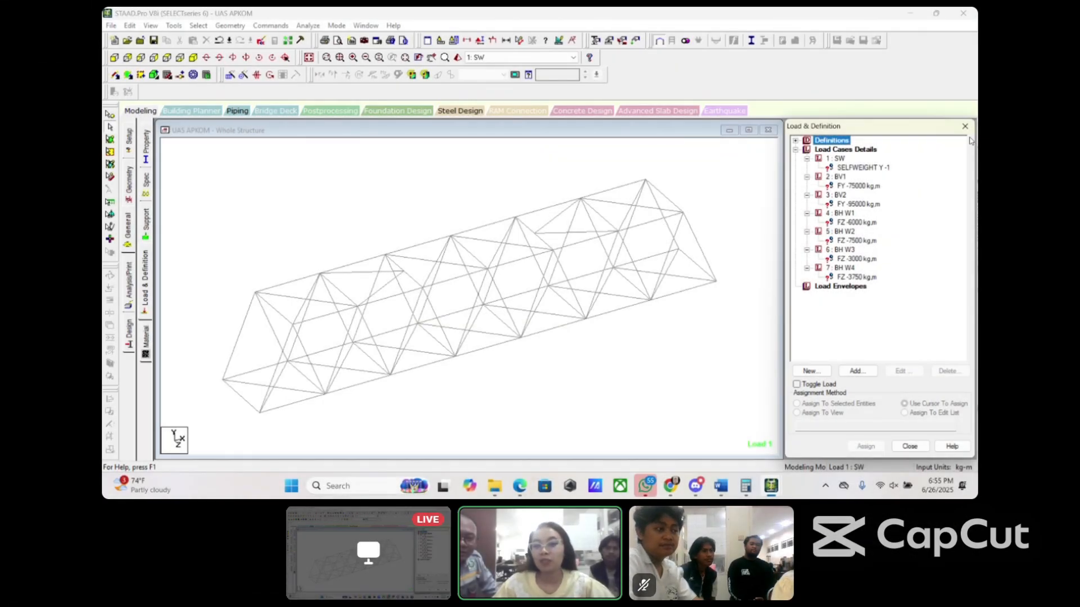
Step: Start a normal-type load combination as load number 8 and name it COMBINATION 1
left_click(845, 149)
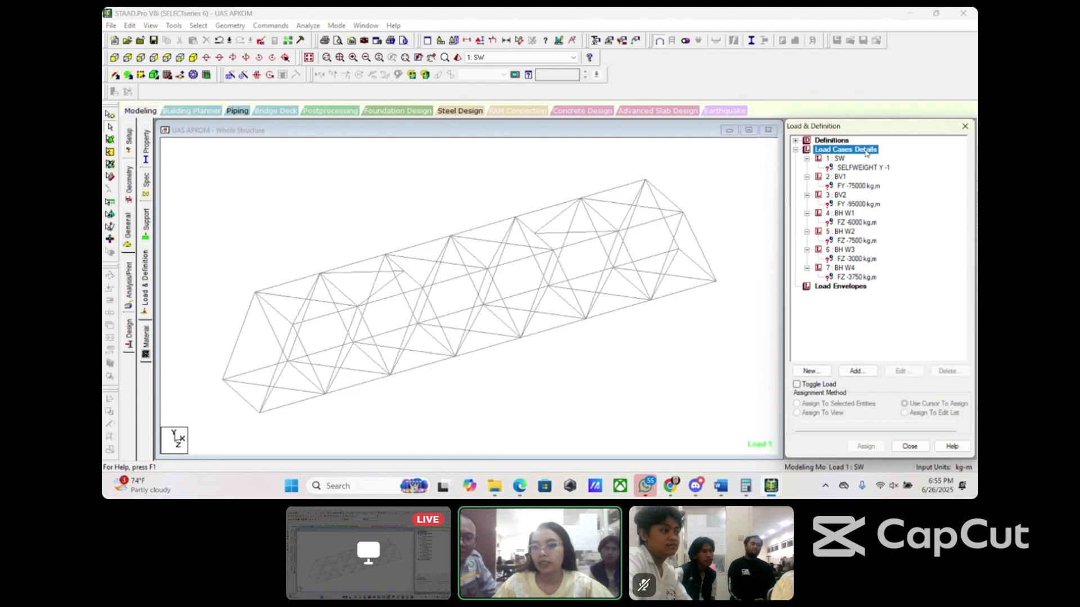
left_click(856, 371)
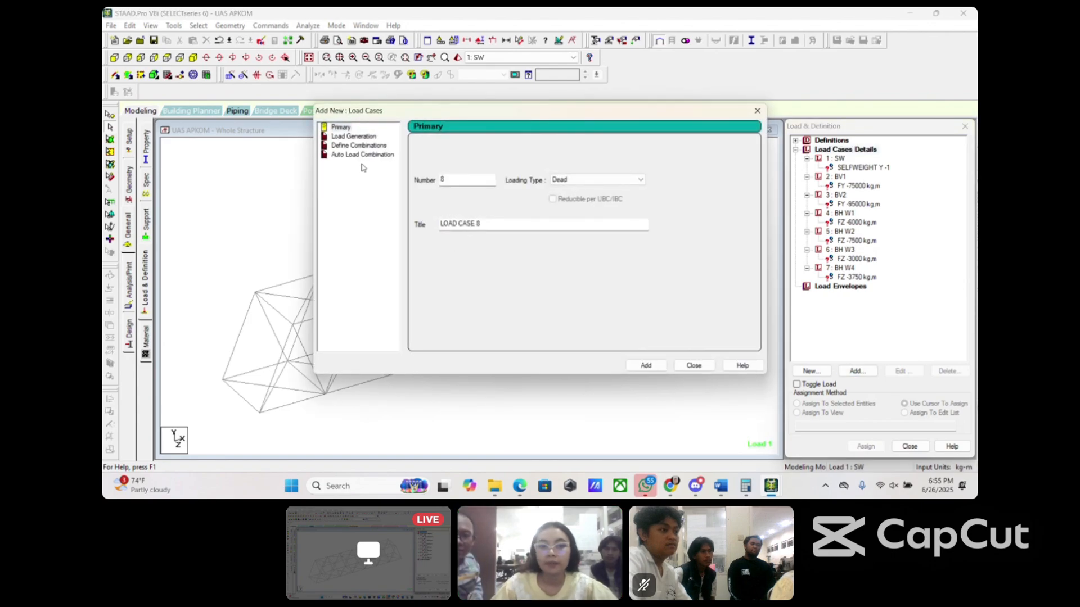
left_click(360, 137)
left_click(365, 147)
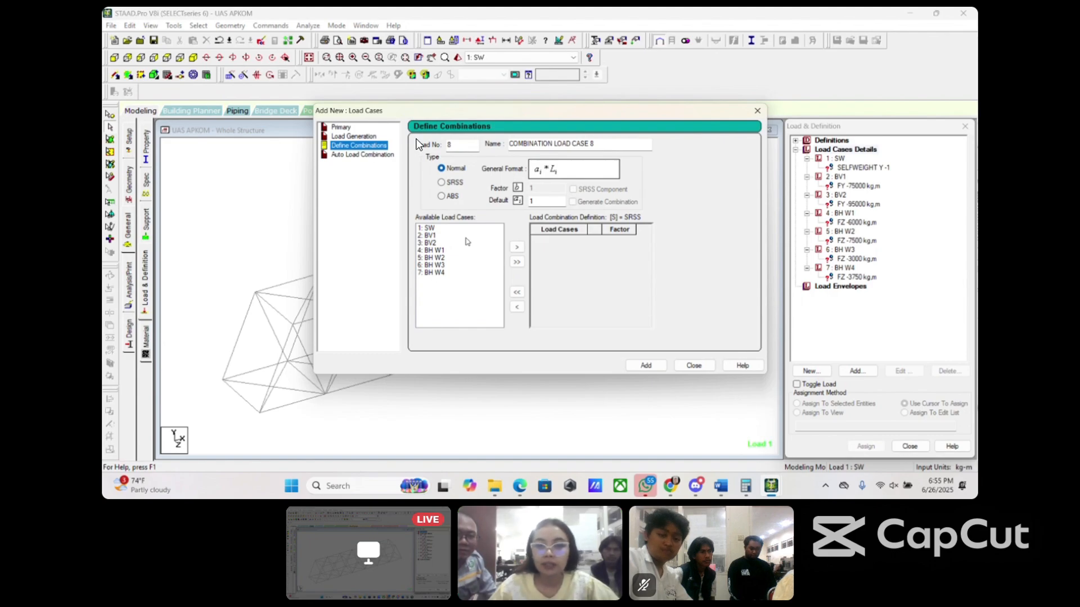
left_click(605, 146)
left_click_drag(606, 146, 553, 147)
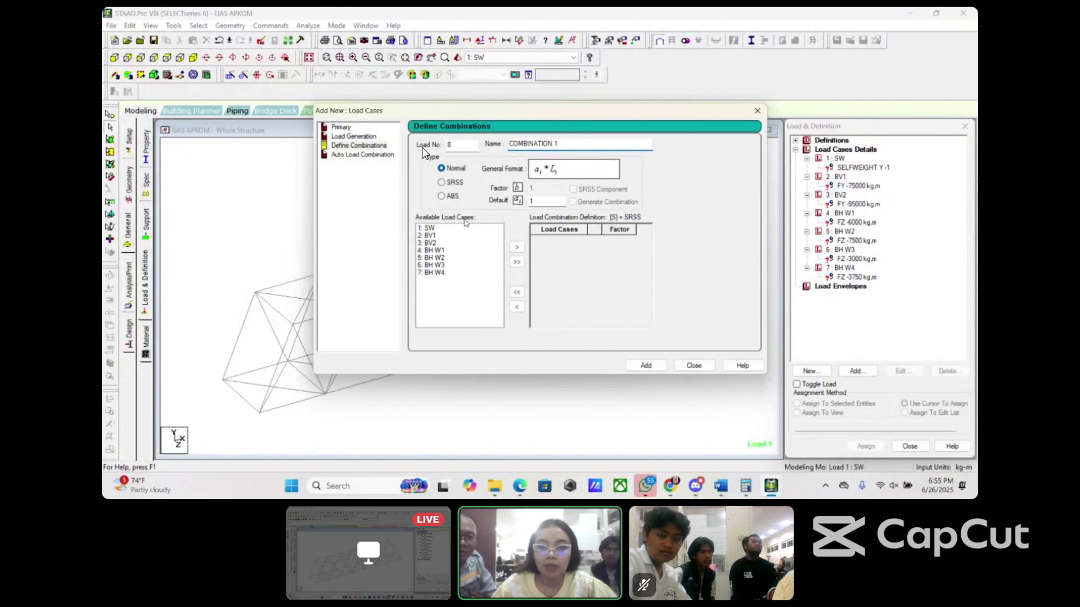
Step: Include SW, BV1, BV2, BH W1 and BH W2 in COMBINATION 1 with factor 1 each and add the combination
left_click(430, 228)
left_click(517, 247)
left_click(430, 227)
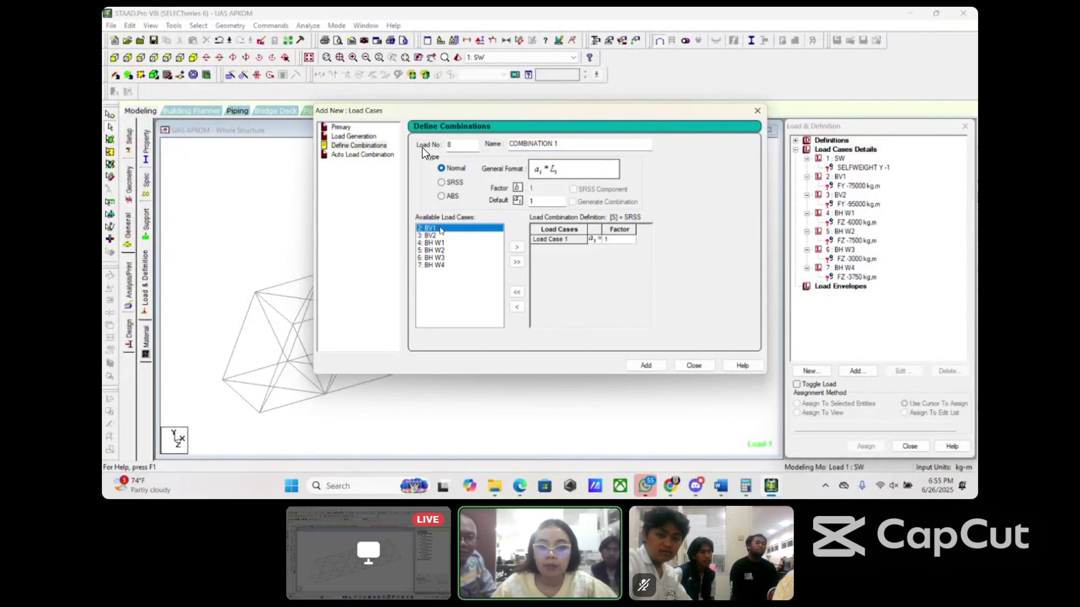
left_click(517, 247)
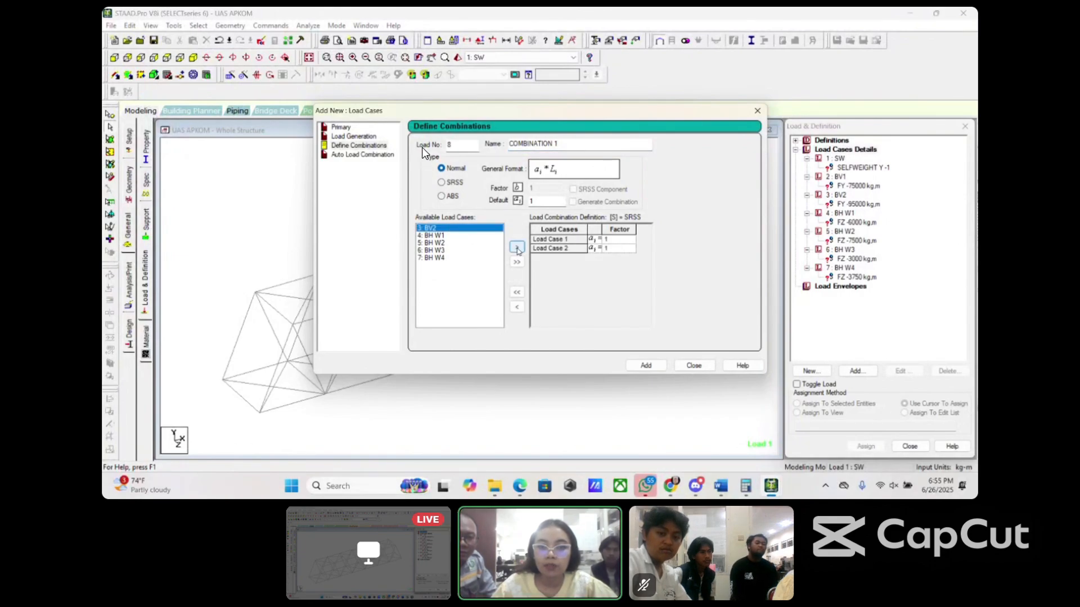
left_click(517, 247)
left_click(468, 228)
left_click(517, 247)
left_click(468, 228)
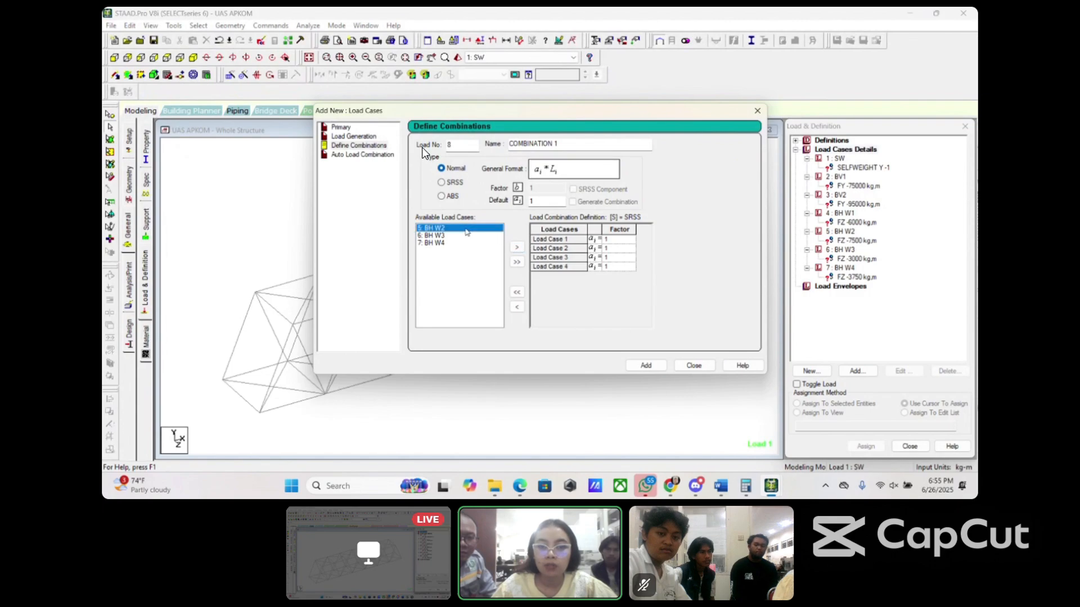
left_click(516, 247)
left_click(657, 369)
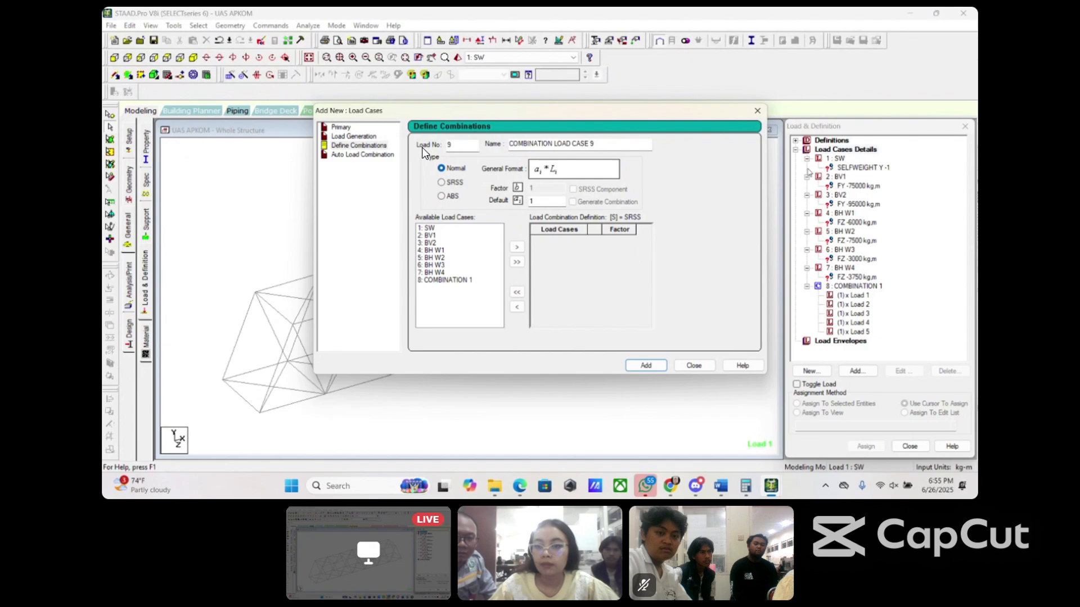
left_click(693, 366)
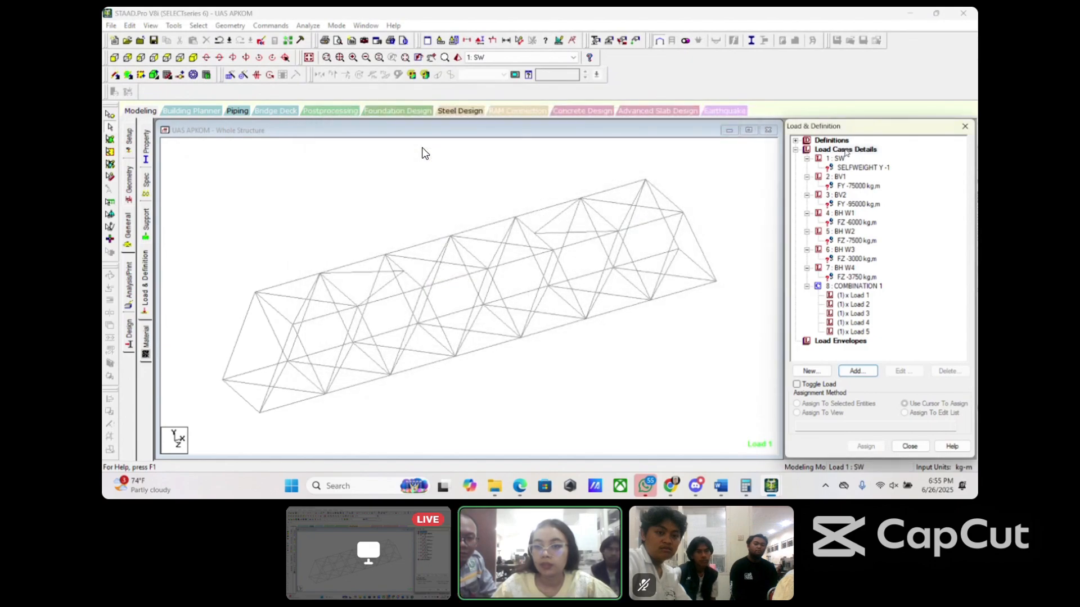
Step: Start another normal-type load combination as load number 9 and name it COMBINATION 2
left_click(866, 372)
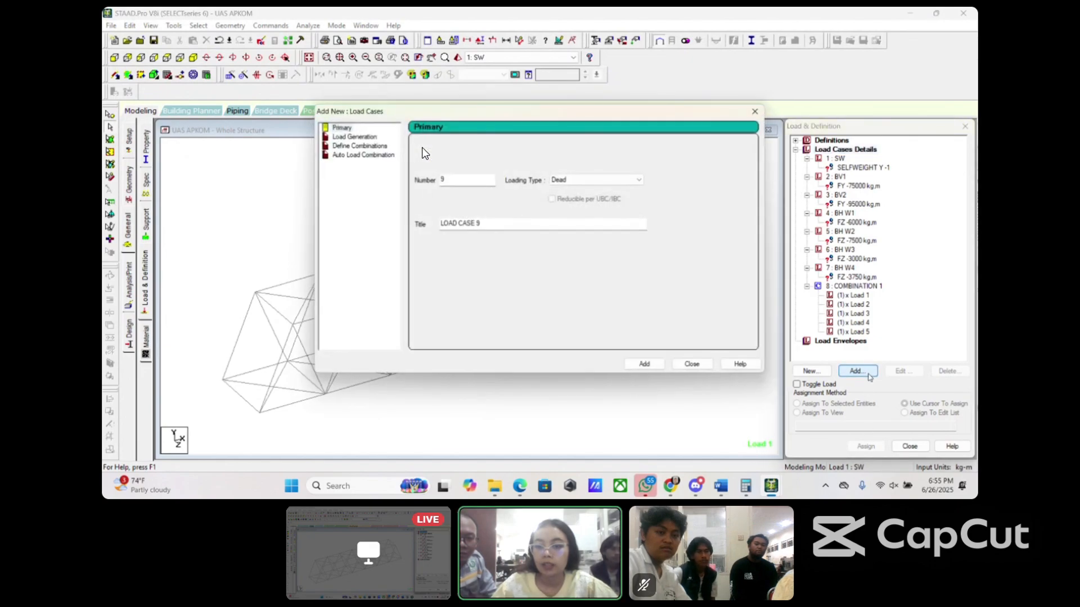
key("Down")
key("Down")
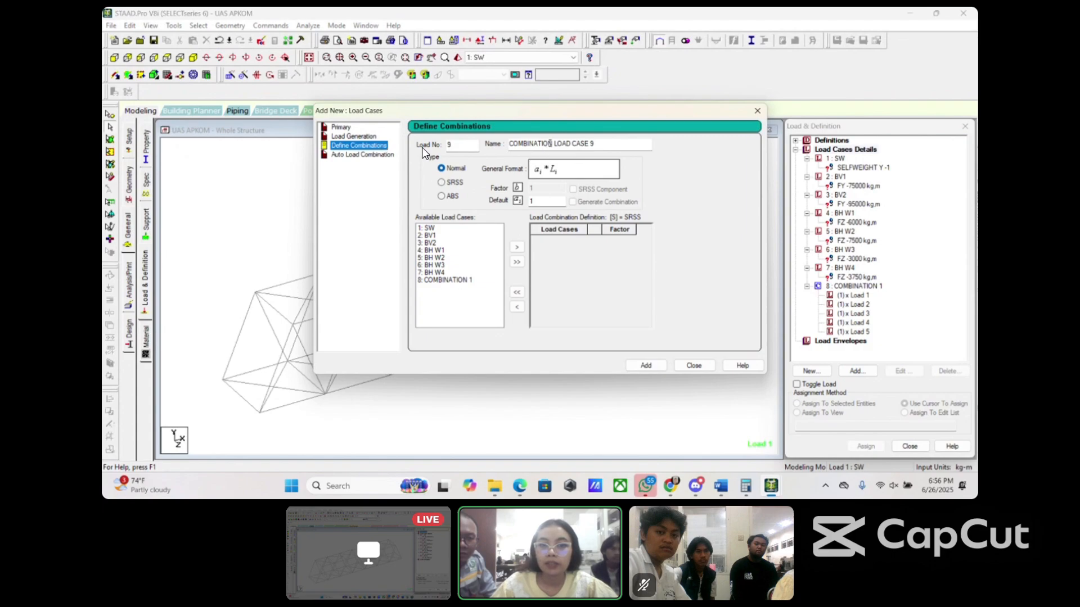
left_click(553, 144)
key("shift+End")
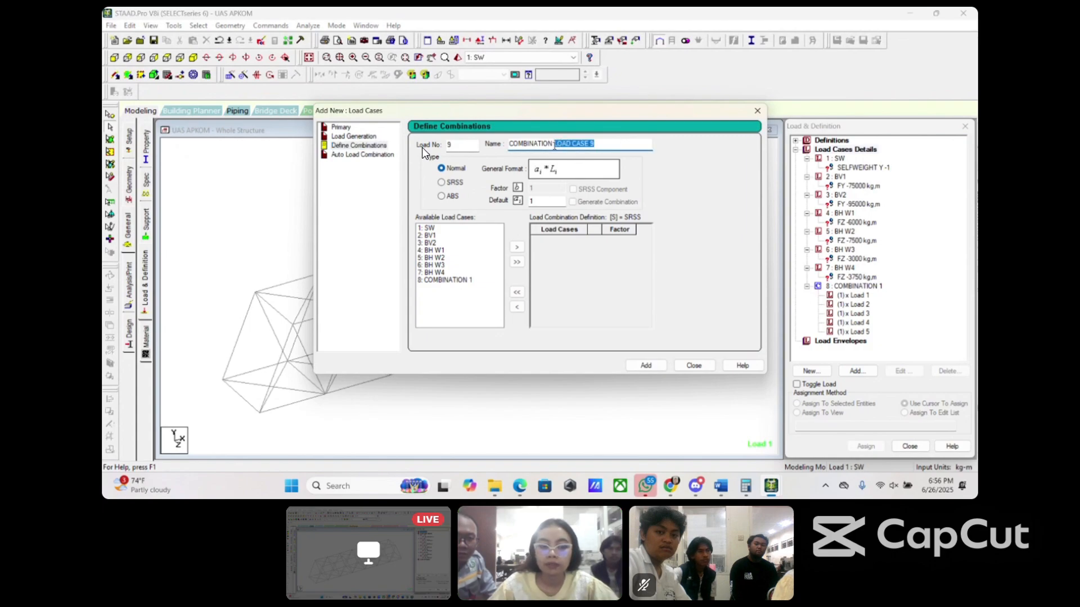
type("2")
key("Tab")
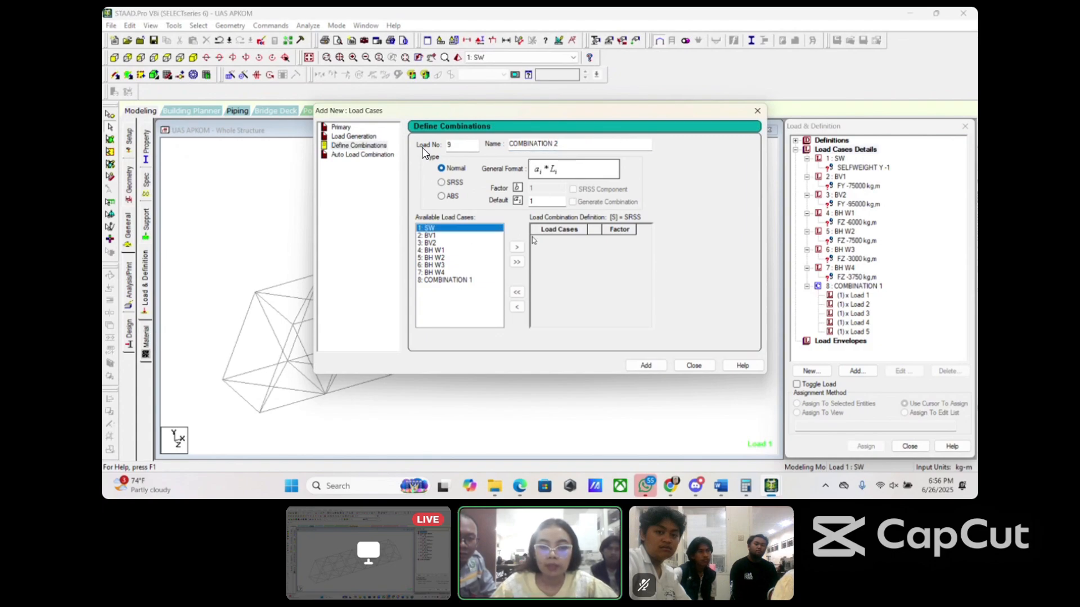
Step: Include SW, BV1, BV2, BH W3 and BH W4 in COMBINATION 2 with factor 1 each and add the combination
left_click(516, 247)
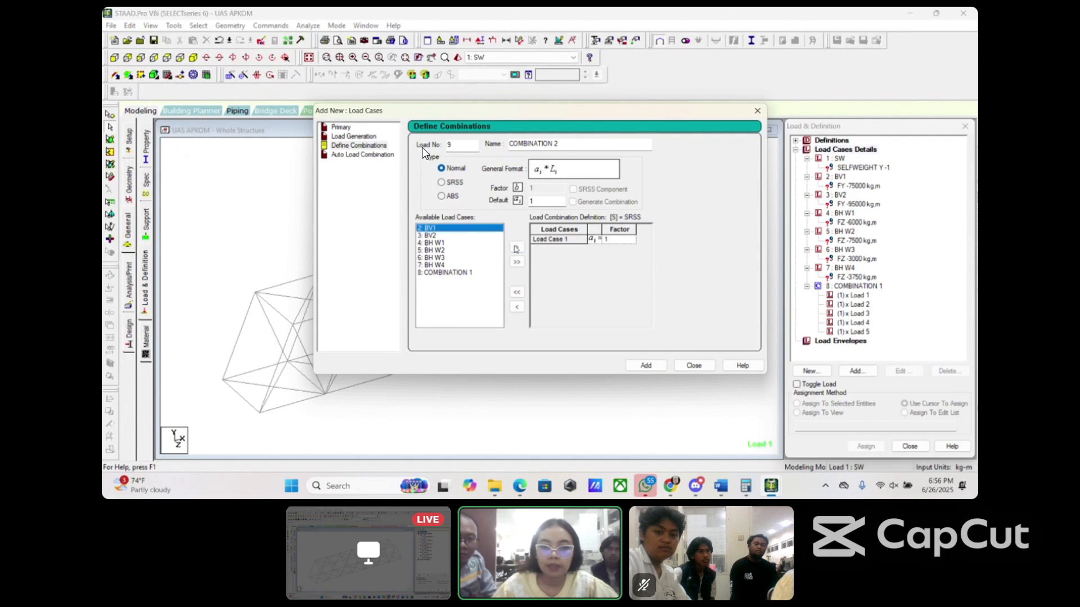
left_click(516, 247)
left_click(517, 248)
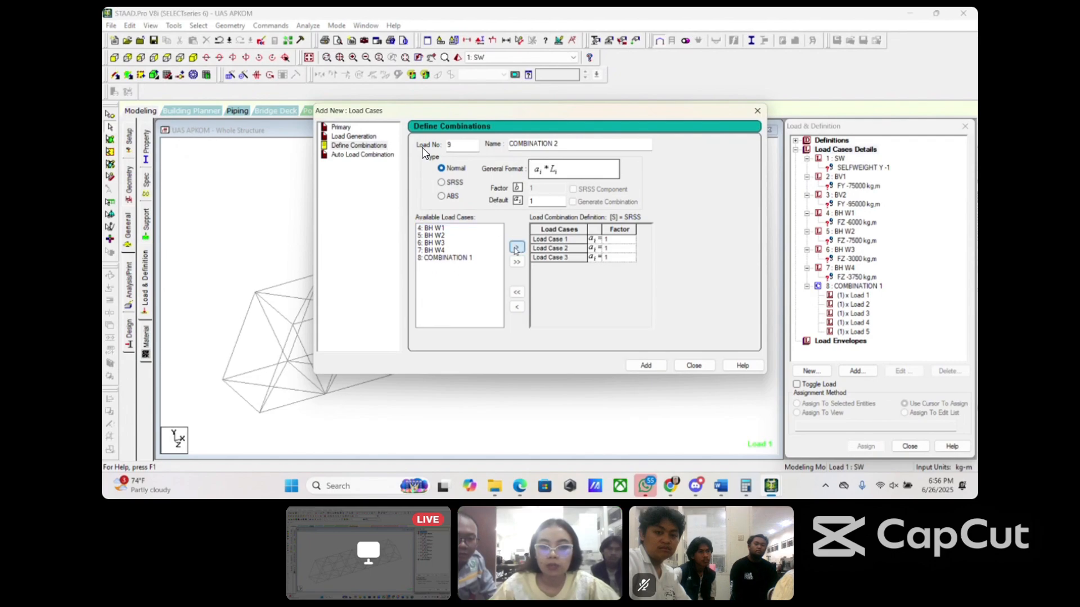
left_click(463, 243)
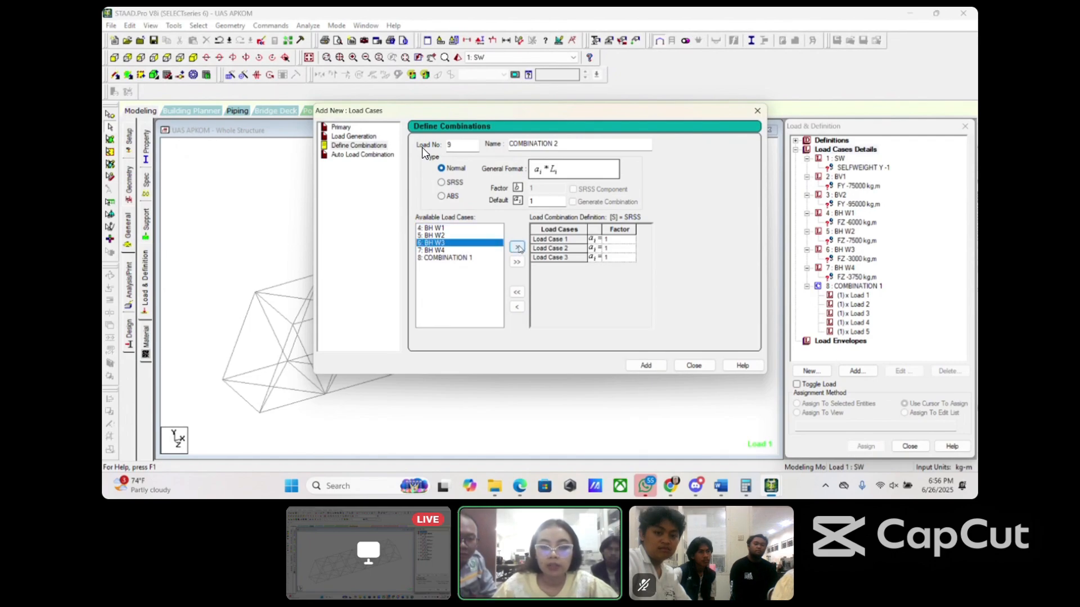
left_click(517, 247)
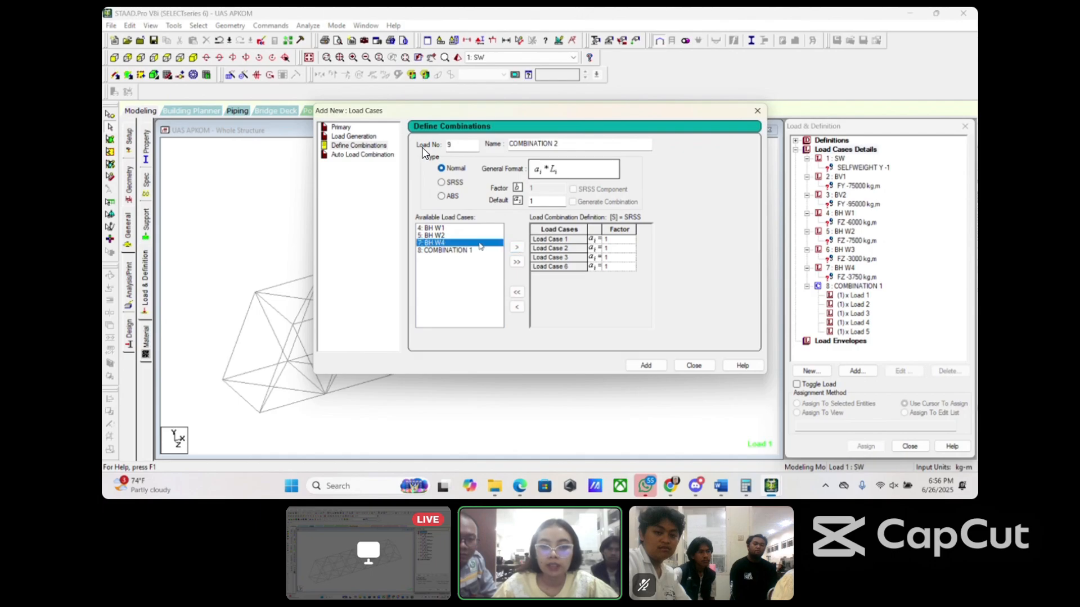
left_click(522, 247)
left_click(646, 366)
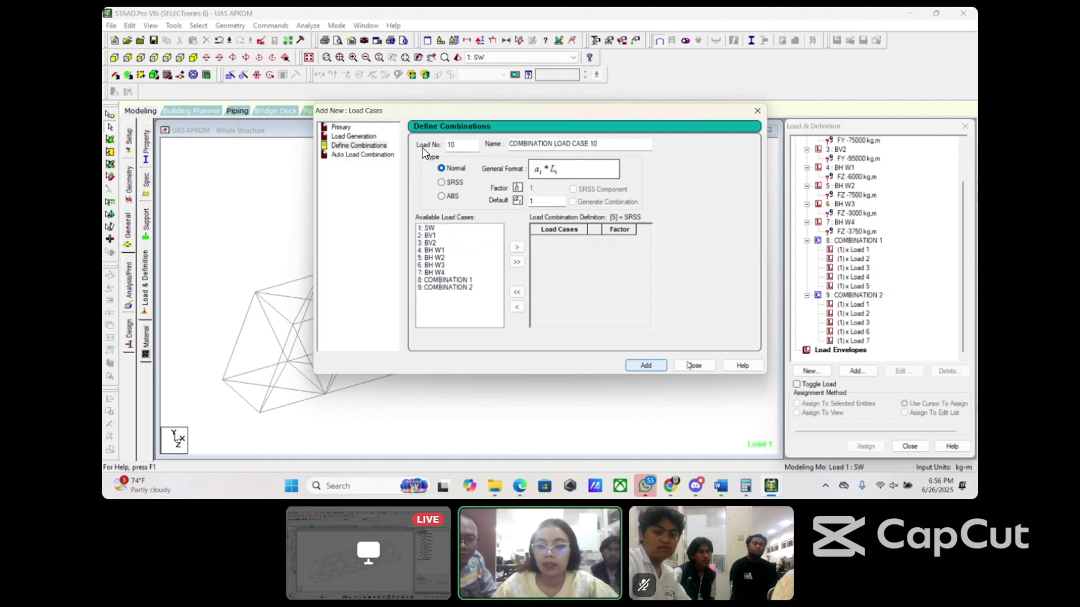
left_click(693, 365)
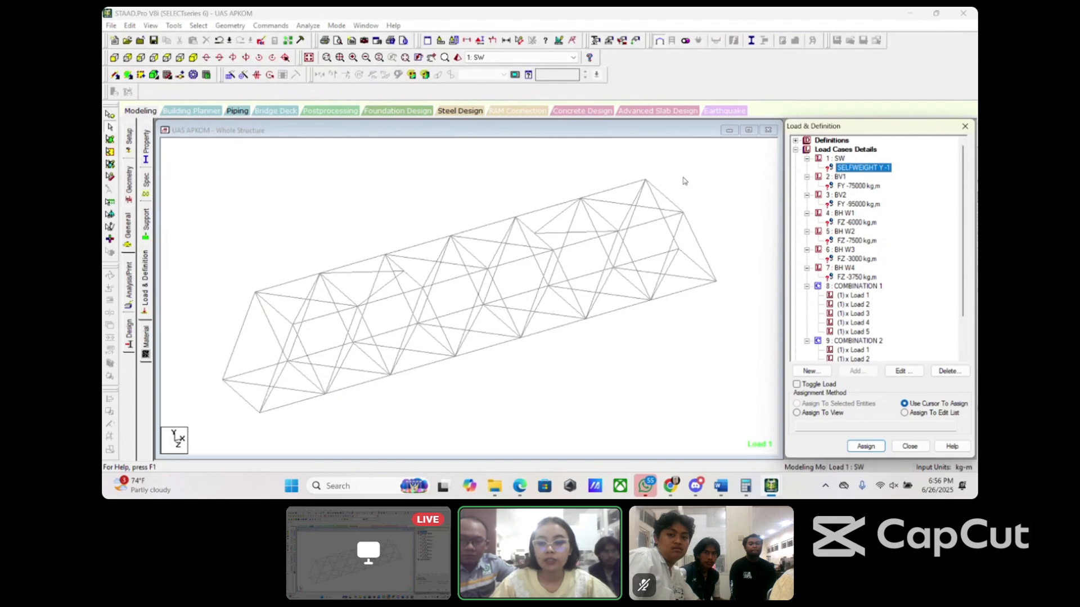
Step: Select all beams of the bridge and assign the SELFWEIGHT Y -1 load to them
scroll(424, 190, "down", 4)
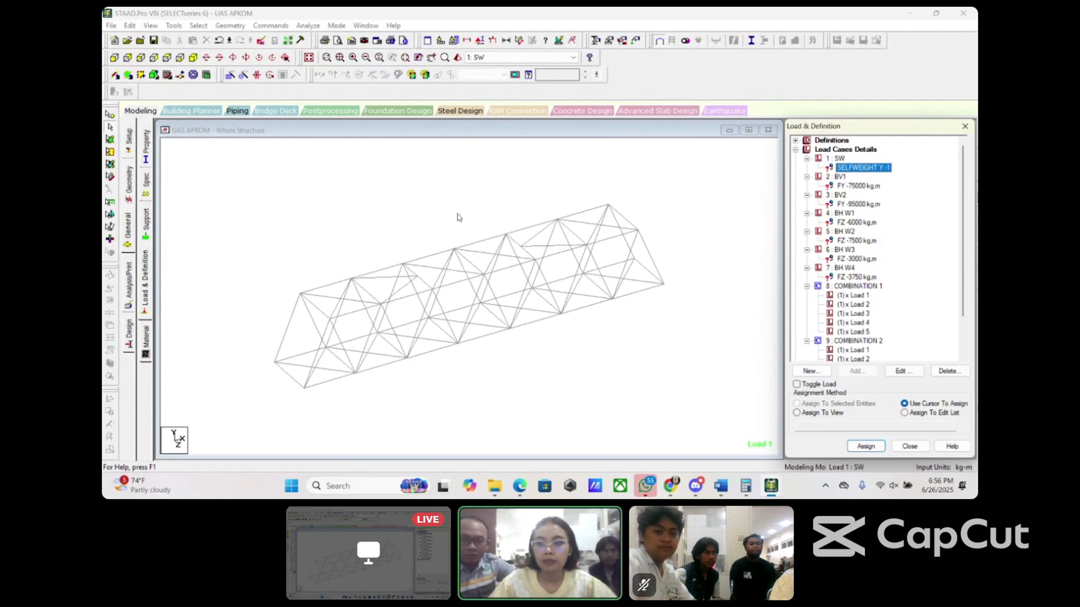
scroll(441, 220, "down", 2)
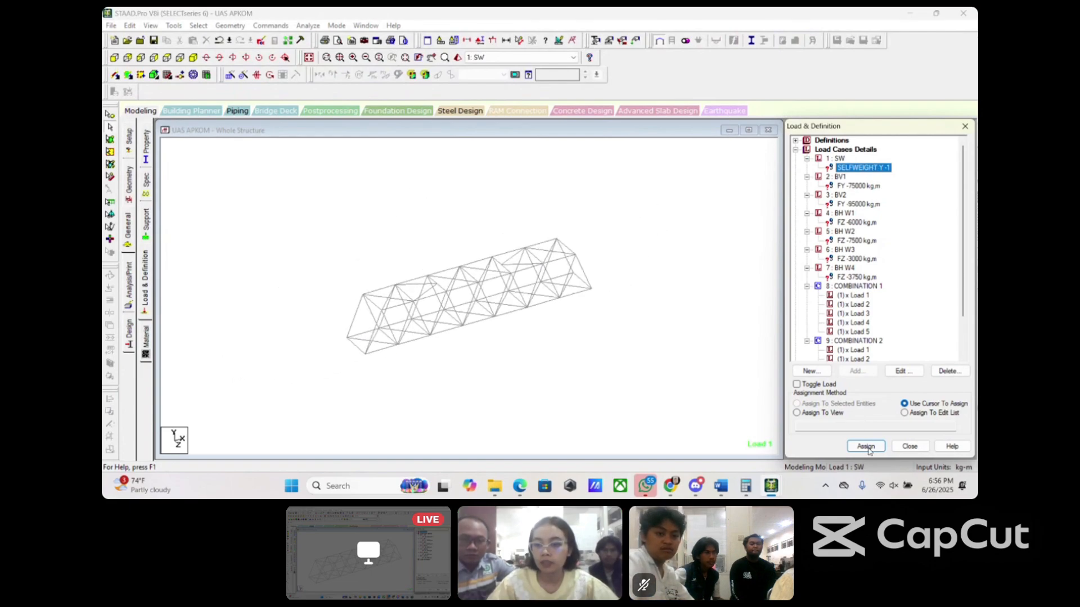
left_click_drag(296, 187, 645, 382)
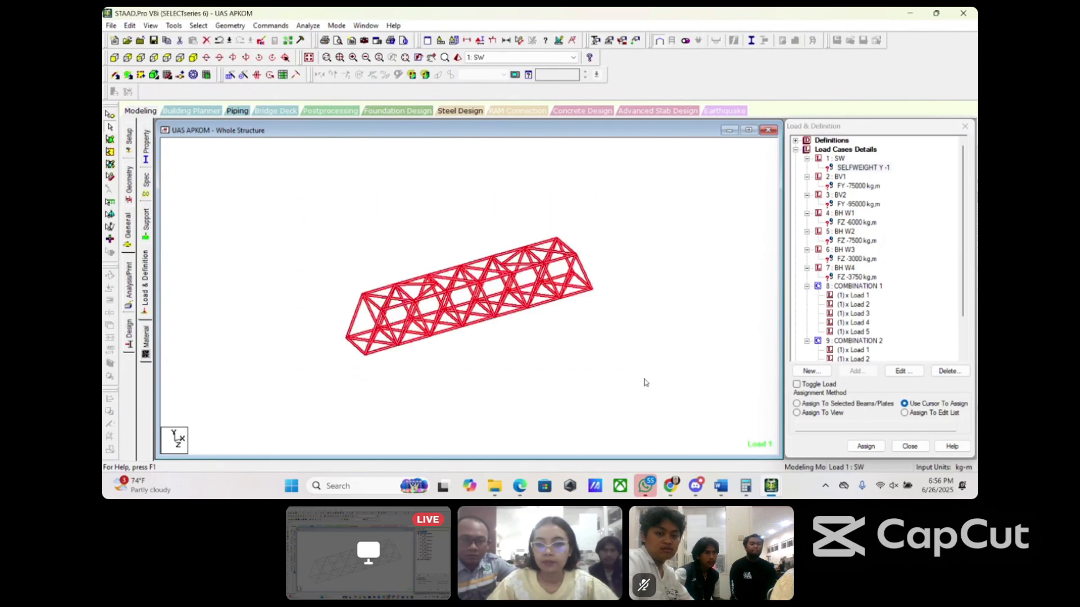
left_click(826, 406)
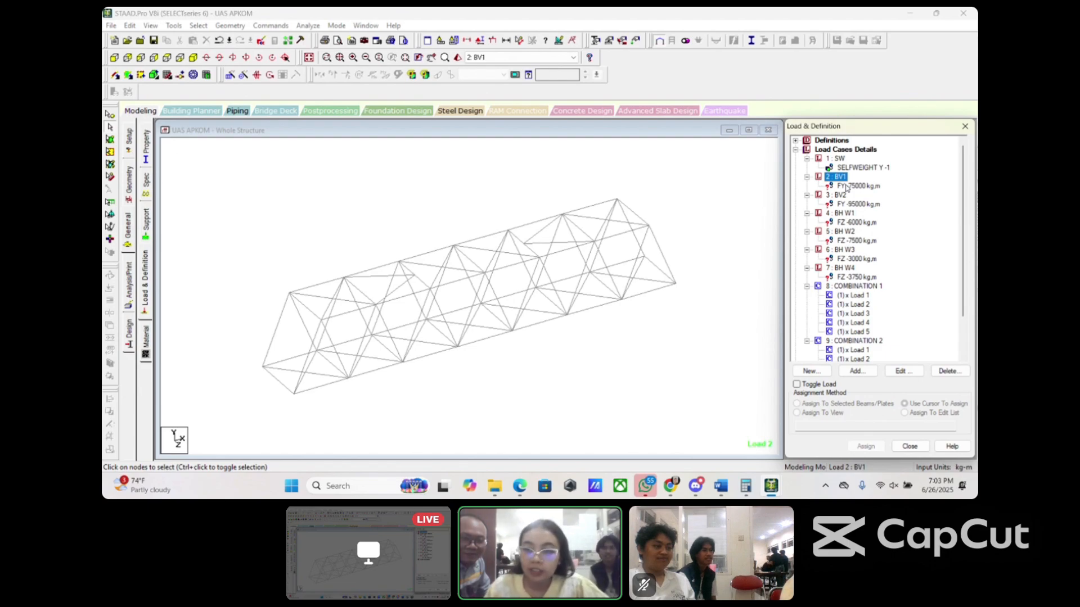
Step: Assign BV1's FY -75000 kg nodal load to the four bottom corner nodes at both ends of the bridge
left_click(848, 187)
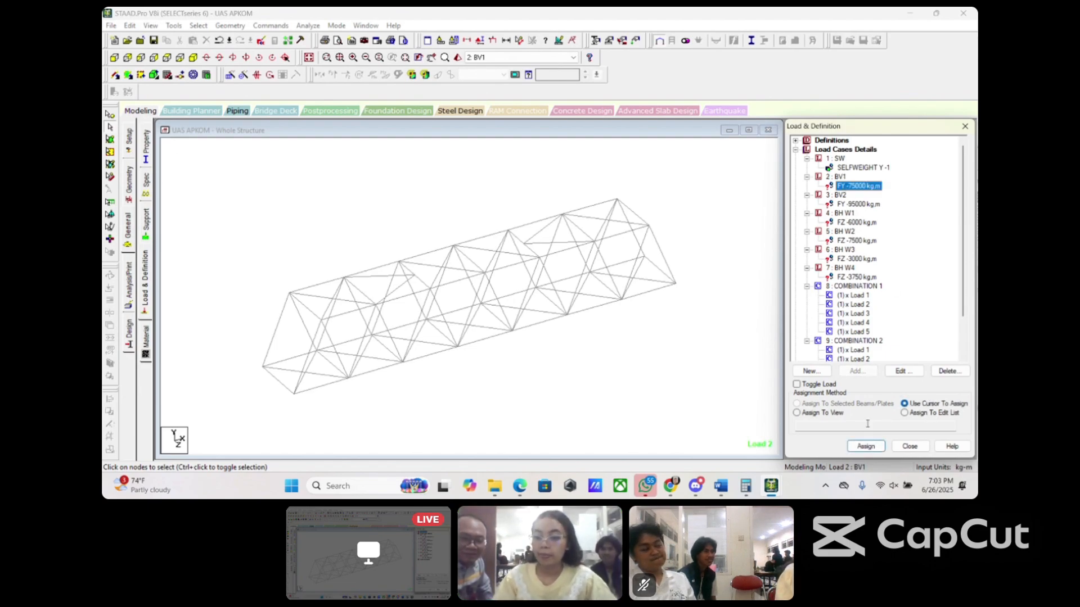
left_click(691, 313)
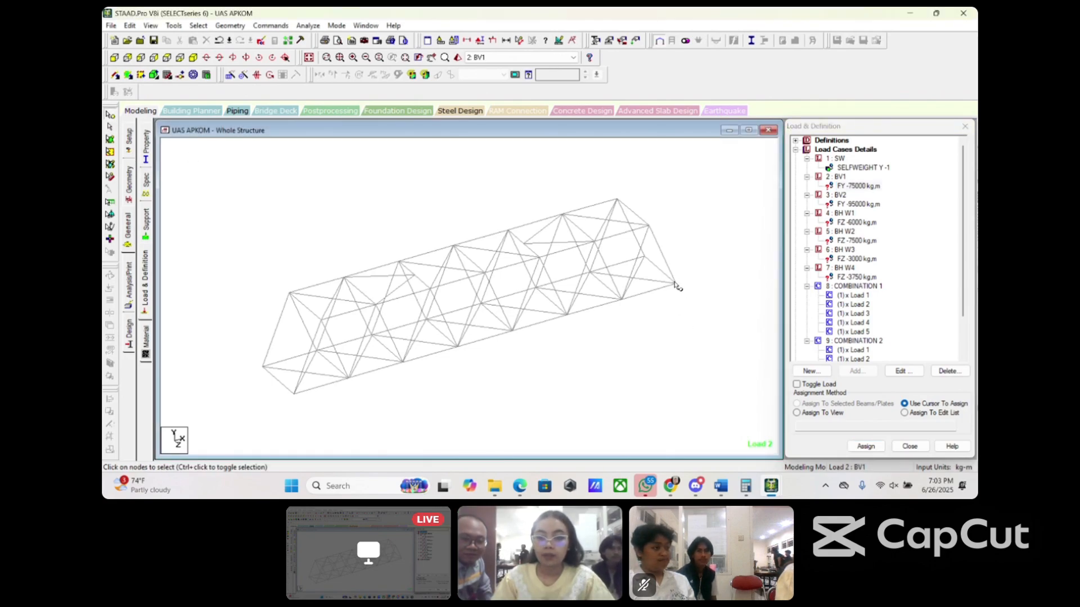
left_click(675, 283)
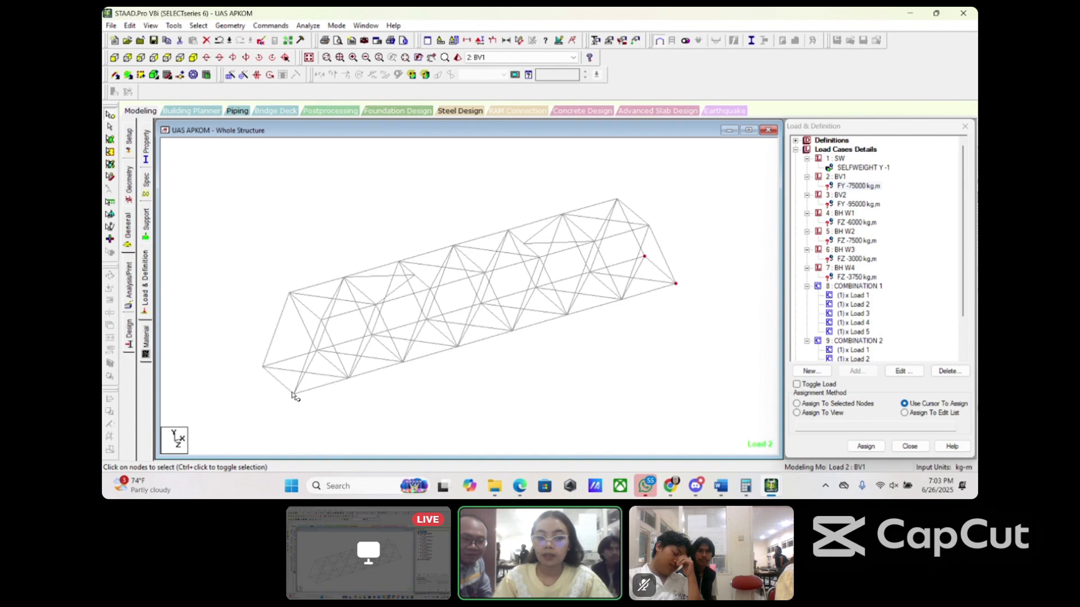
left_click(262, 366)
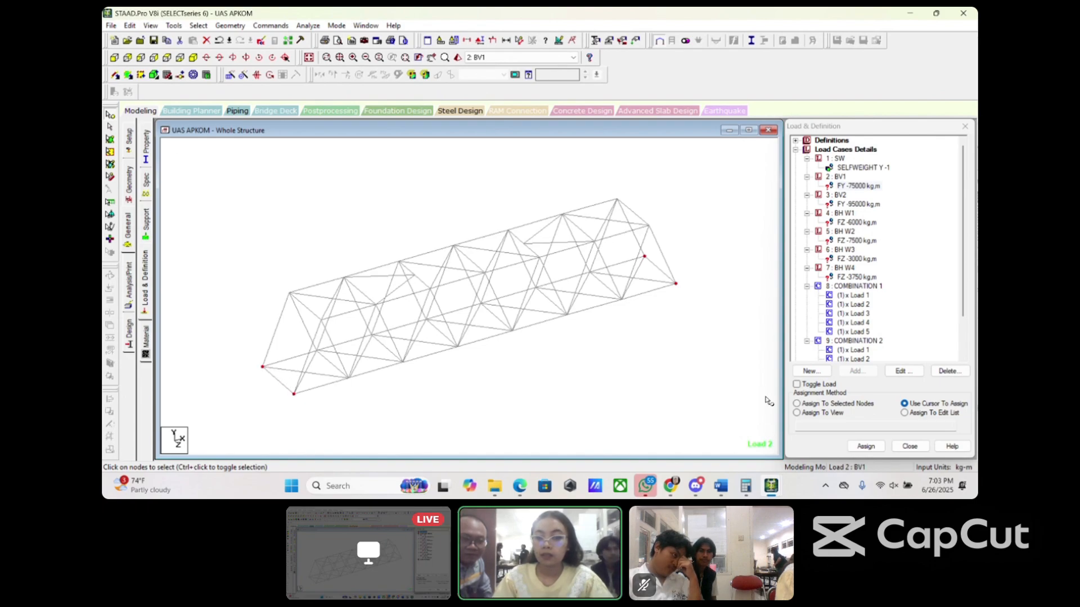
left_click(797, 405)
left_click(864, 446)
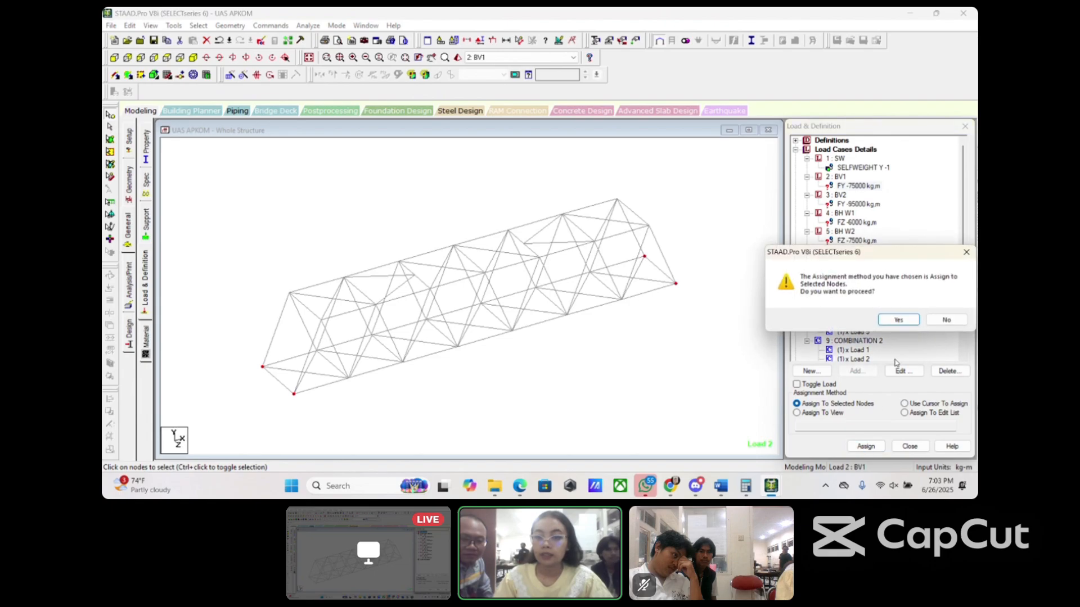
left_click(899, 321)
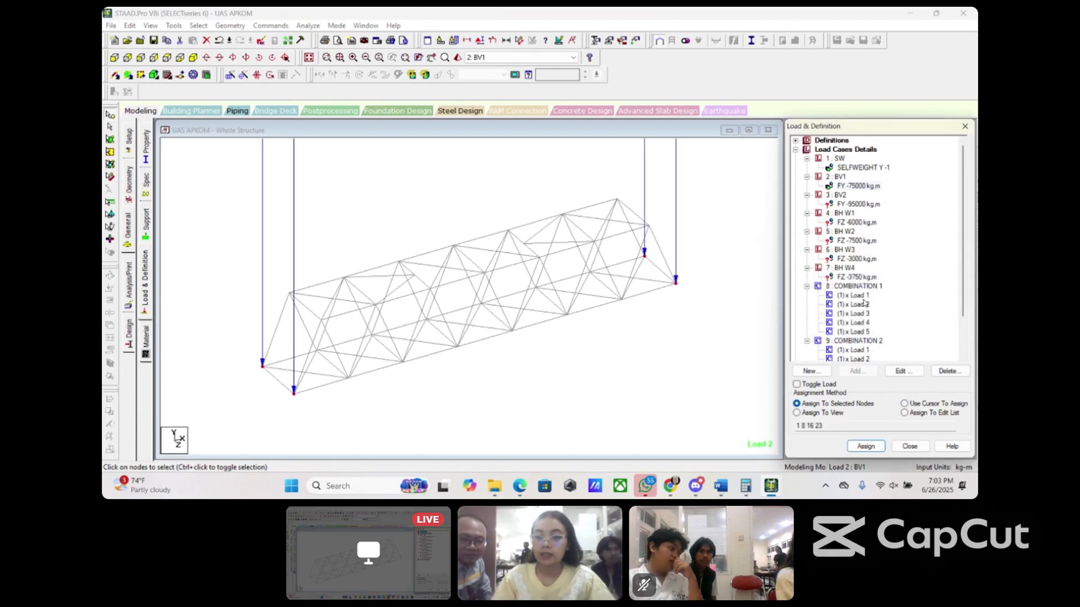
Step: Select BV2's FY -95000 kg nodal load and let auto save store the modified structure
left_click(857, 205)
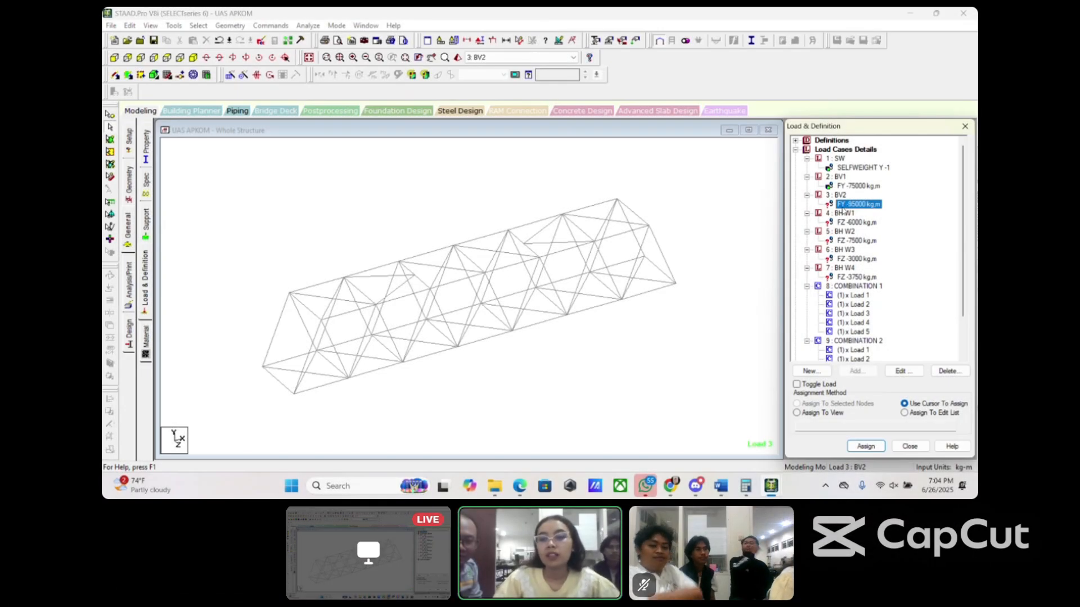
double_click(861, 205)
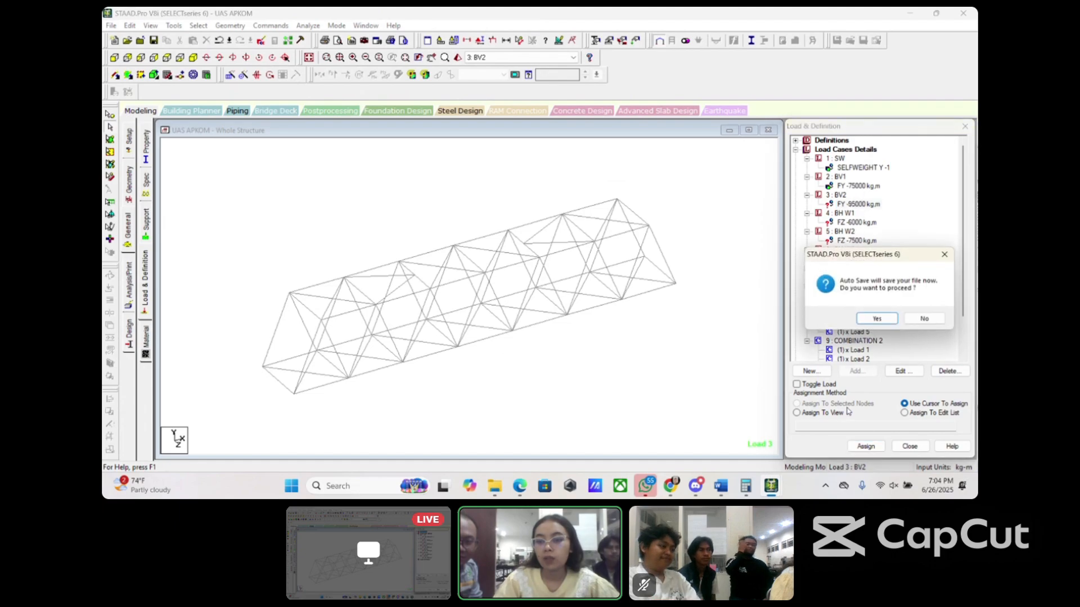
left_click(877, 319)
key("Return")
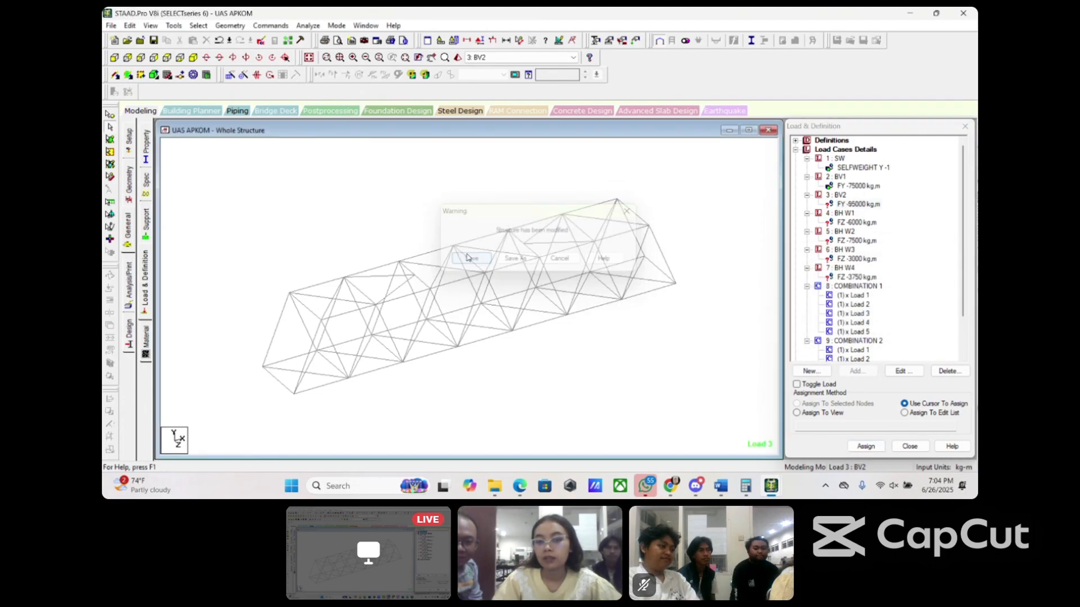
Step: Assign BV2's FY -95000 kg nodal load to the twelve intermediate bottom chord nodes on both sides of the bridge
left_click(857, 205)
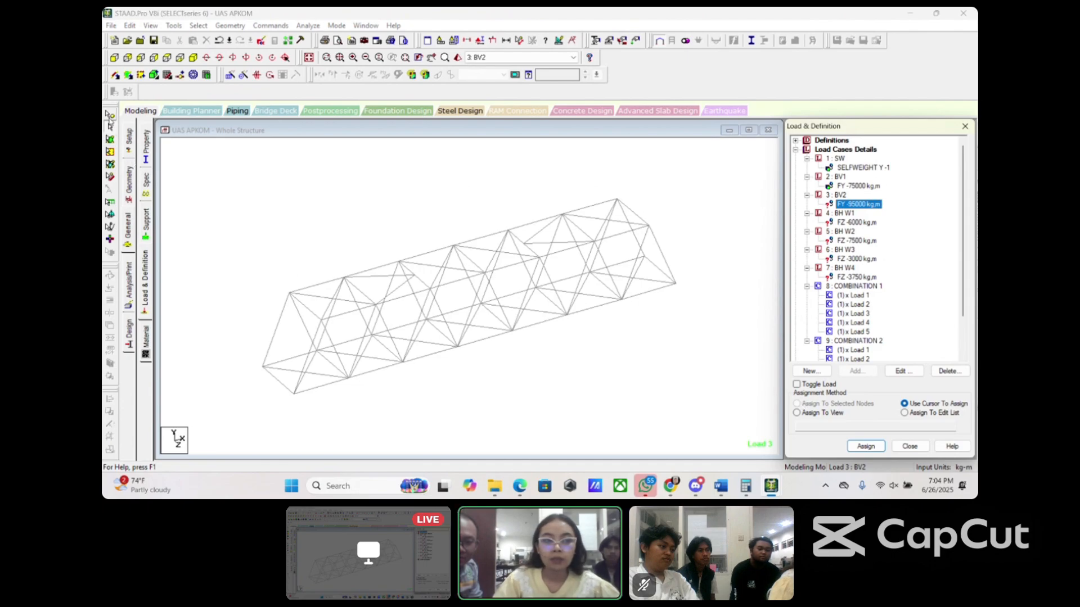
left_click(110, 116)
left_click(348, 378)
left_click(318, 350, "ctrl")
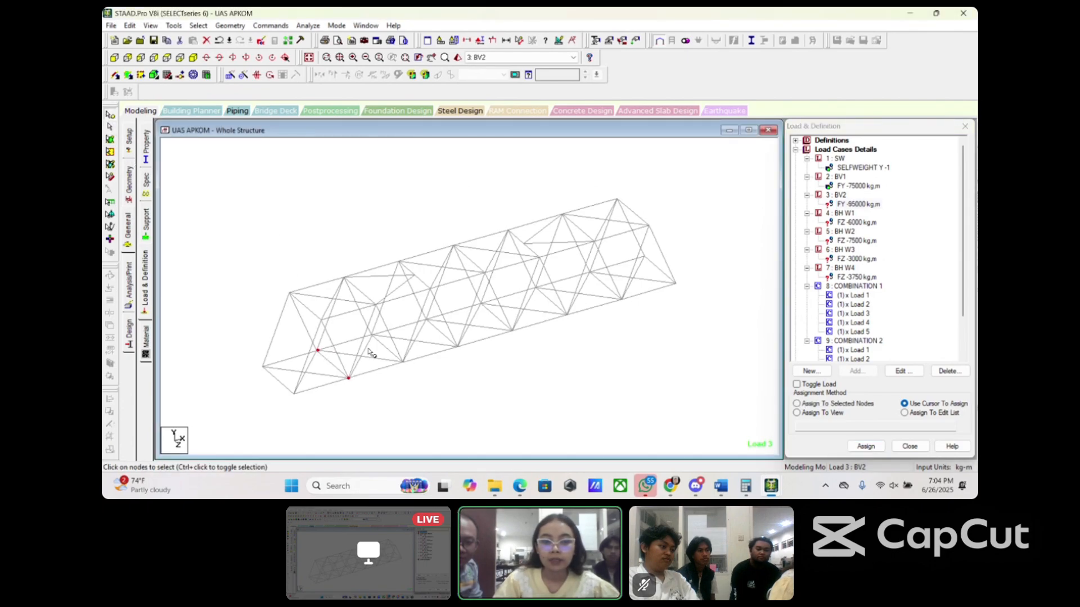
left_click(371, 335, "ctrl")
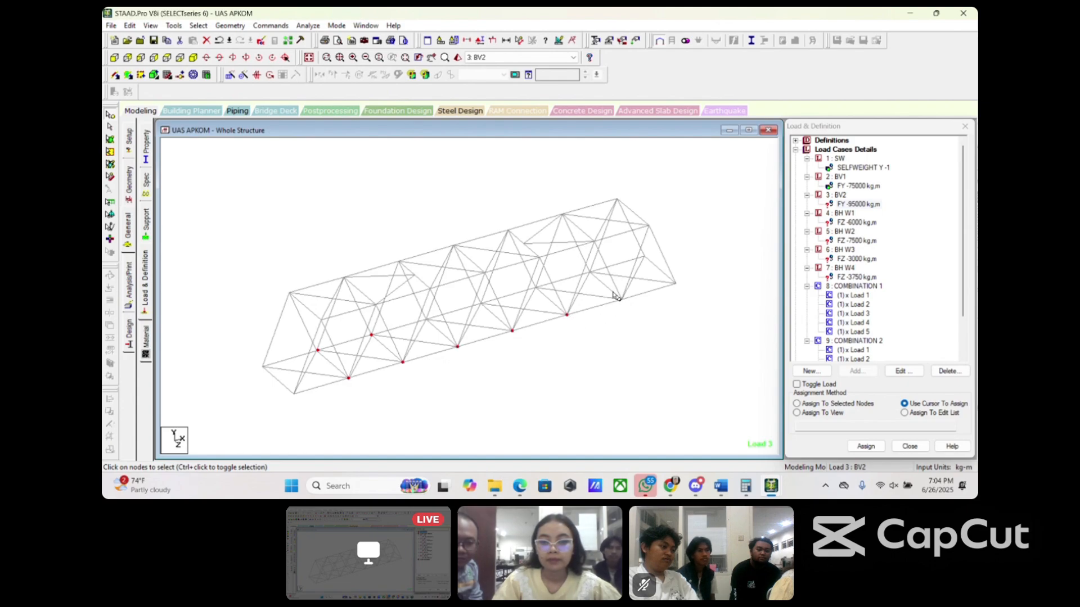
left_click(589, 272, "ctrl")
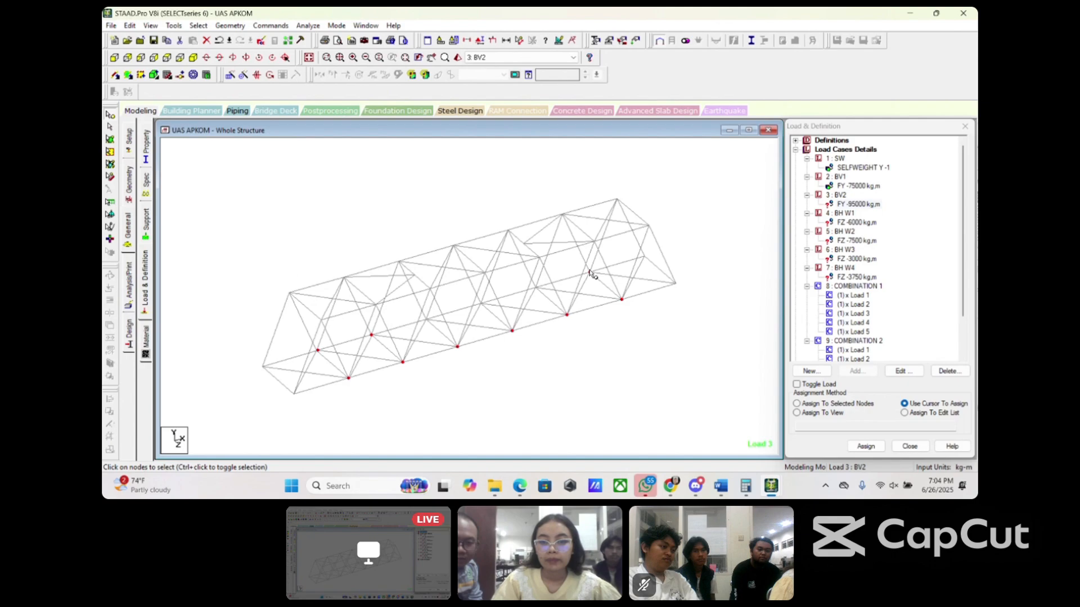
left_click(535, 287, "ctrl")
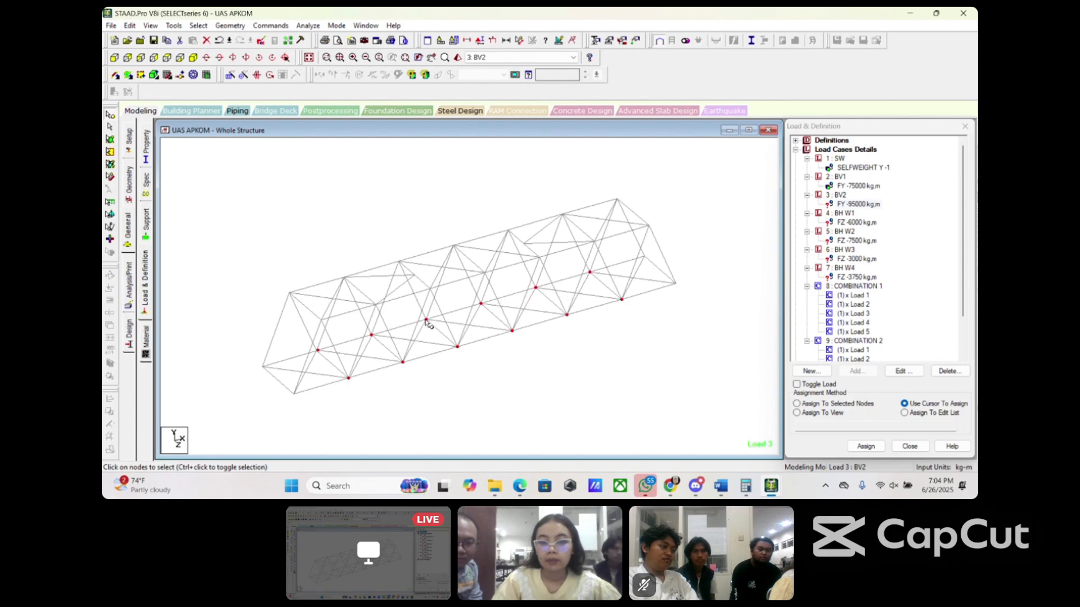
left_click(797, 404)
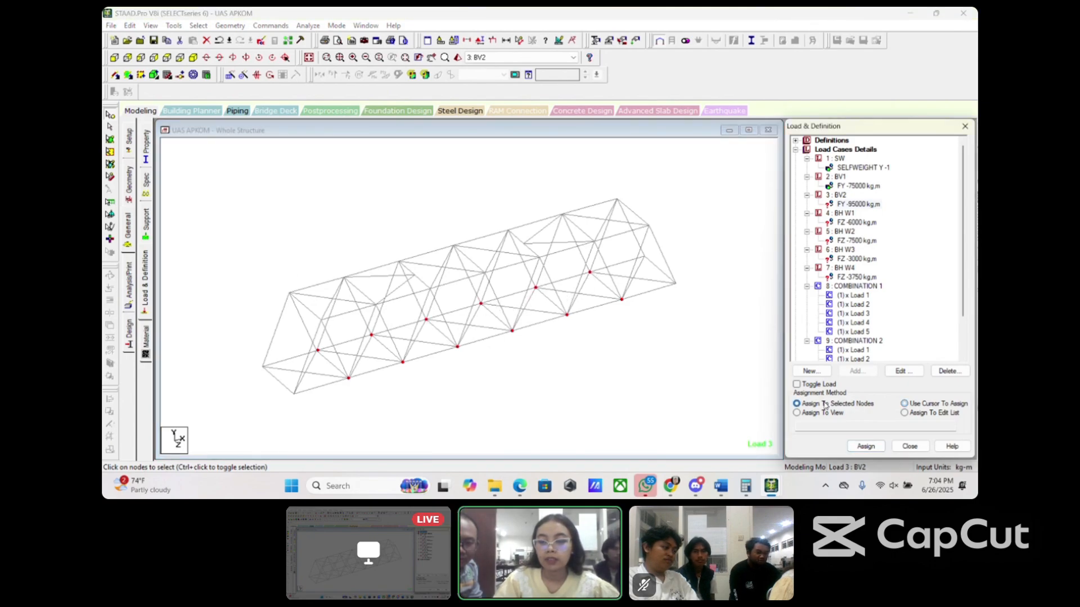
left_click(866, 446)
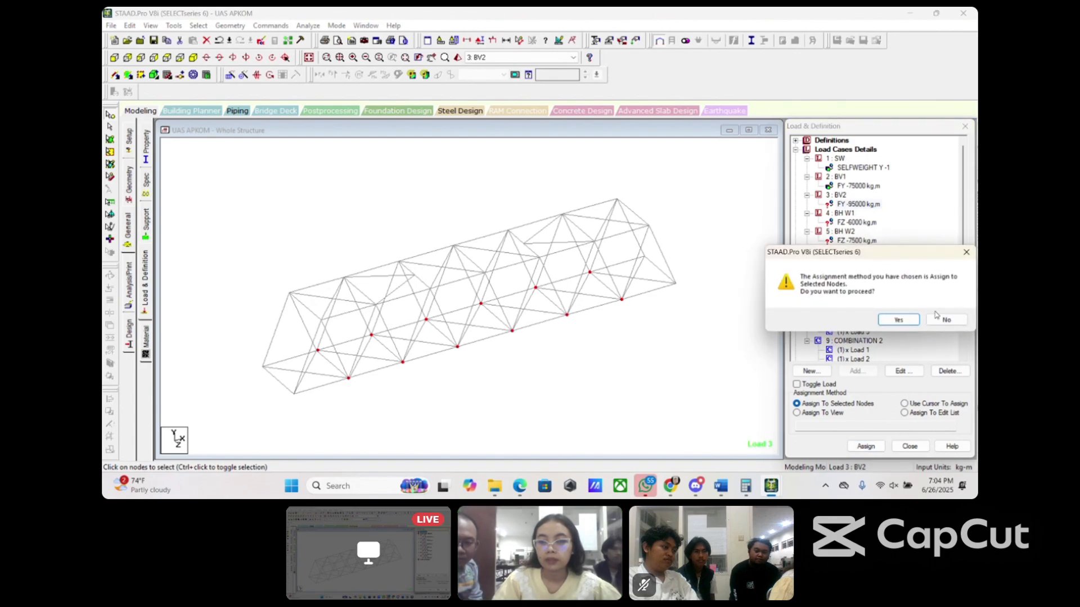
left_click(898, 319)
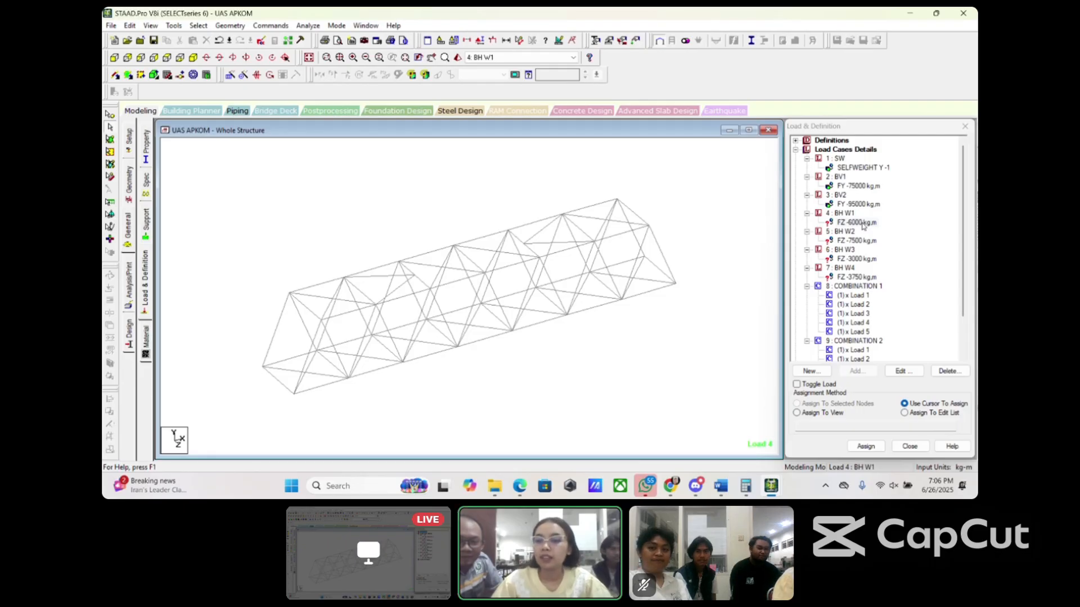
Step: Assign BH W1's FZ -6000 kg nodal load to the four end nodes of the near-side truss's top and bottom chords, and clear the selection
left_click(860, 223)
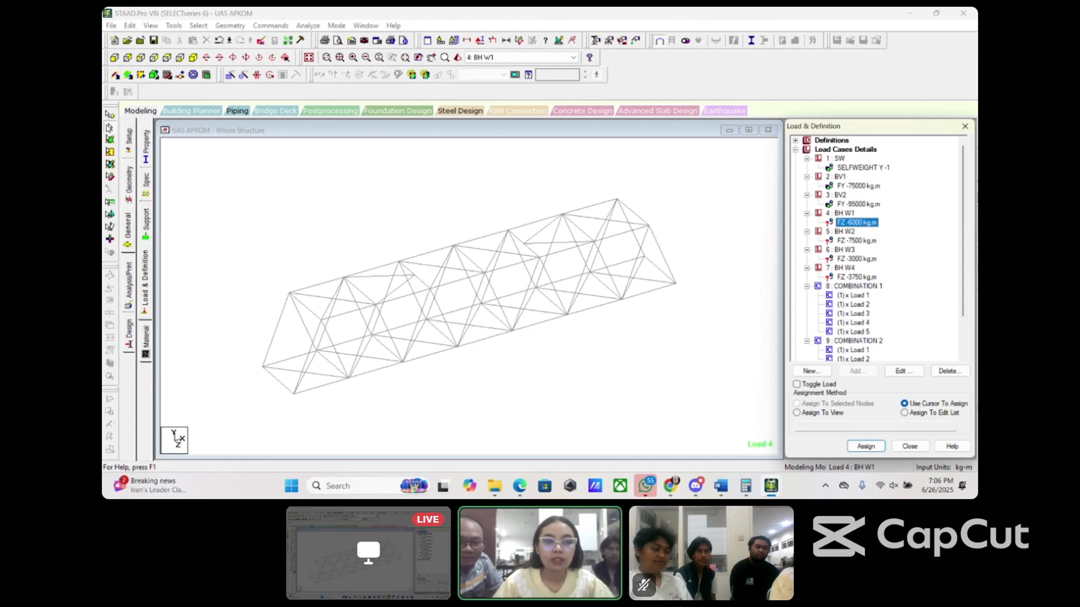
left_click(128, 74)
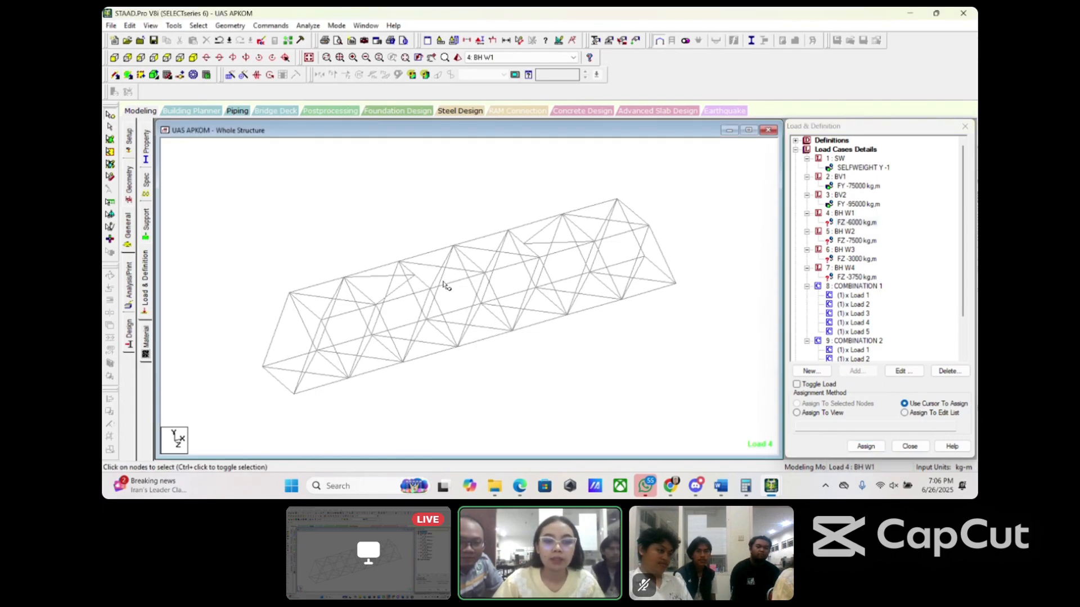
left_click(294, 394)
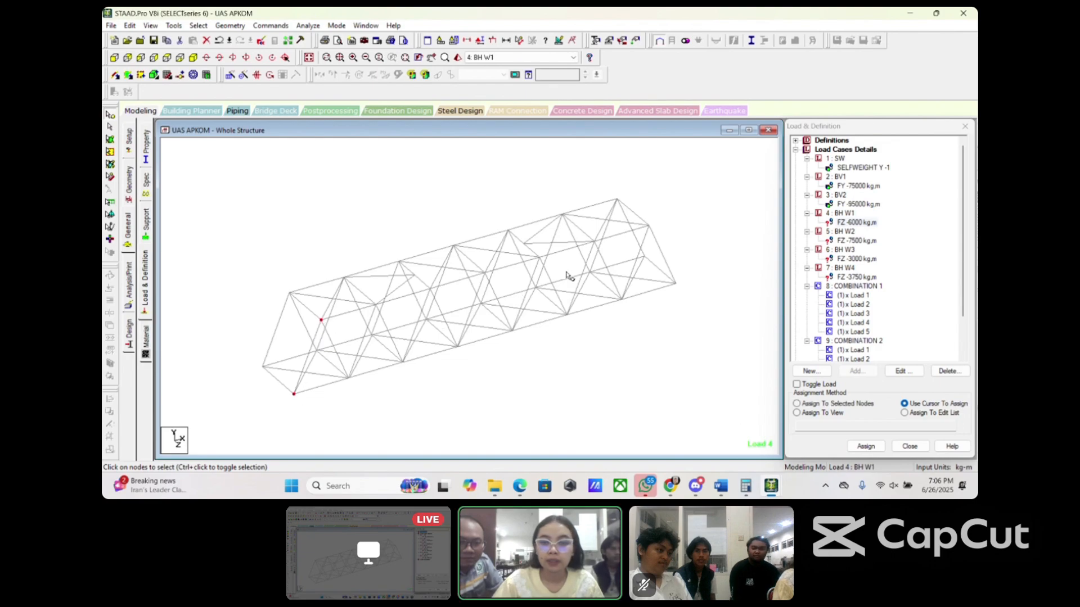
left_click(649, 226, "ctrl")
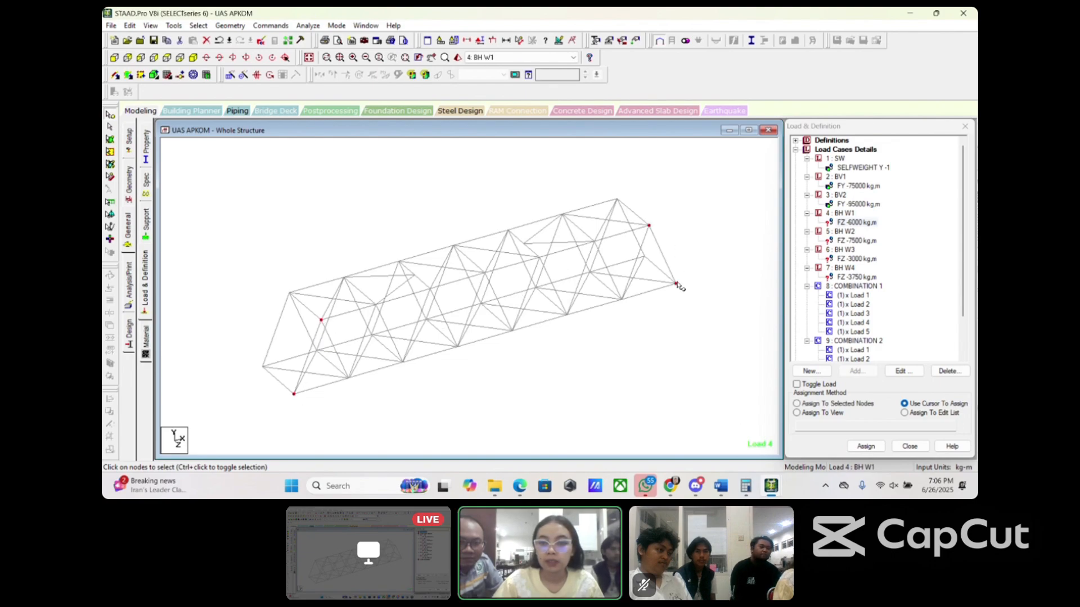
left_click(844, 404)
left_click(866, 447)
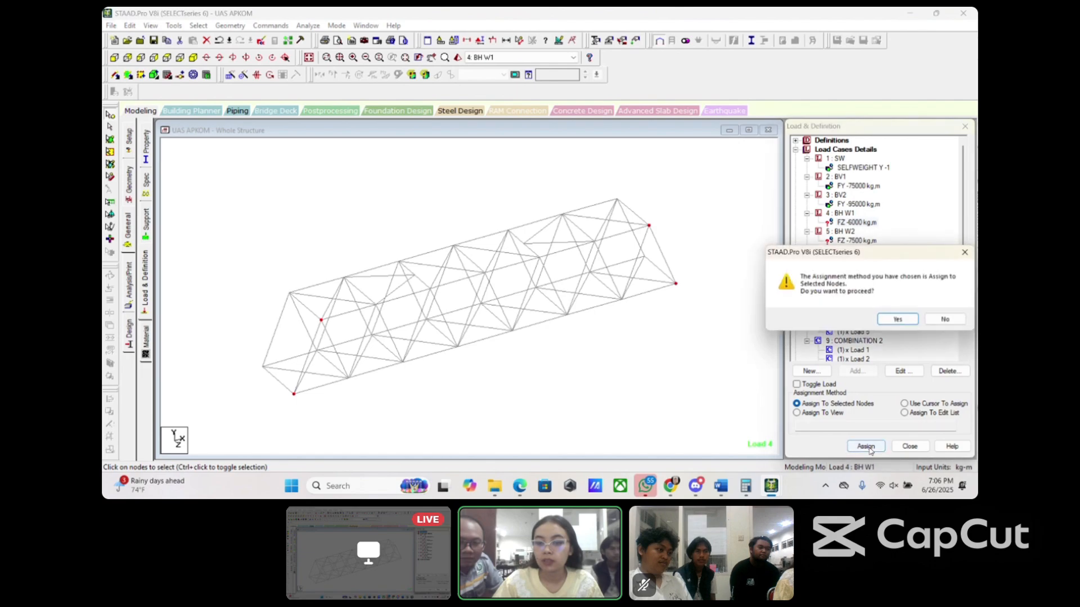
left_click(899, 322)
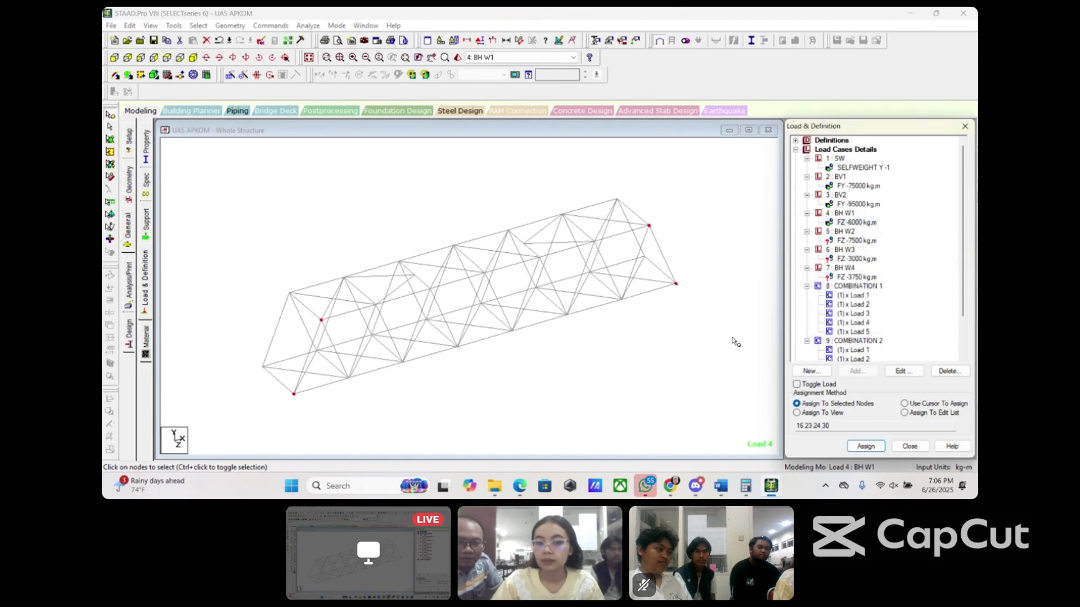
left_click(112, 128)
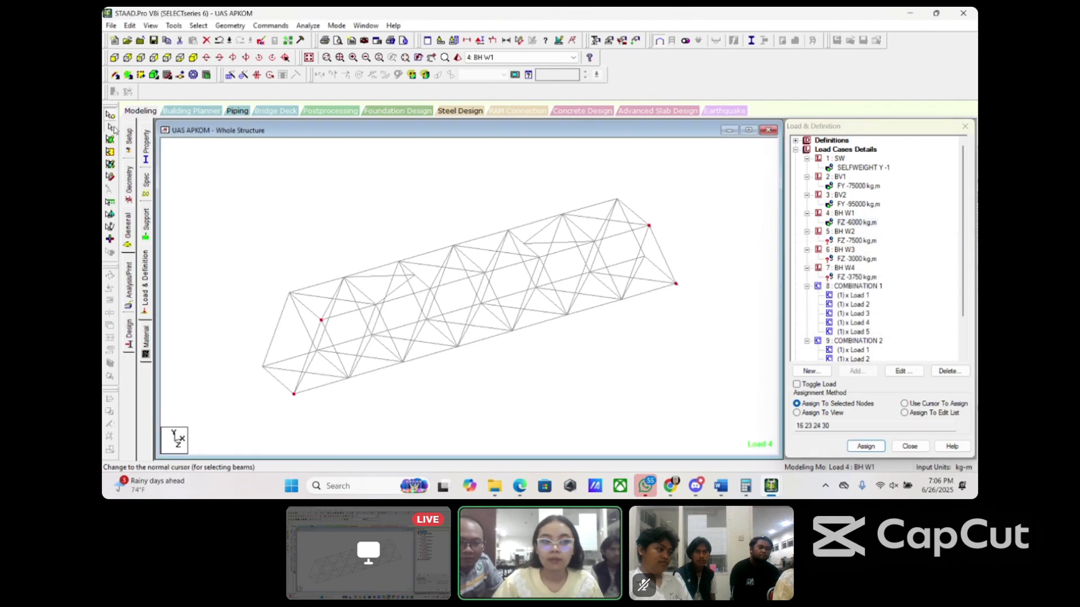
left_click(638, 335)
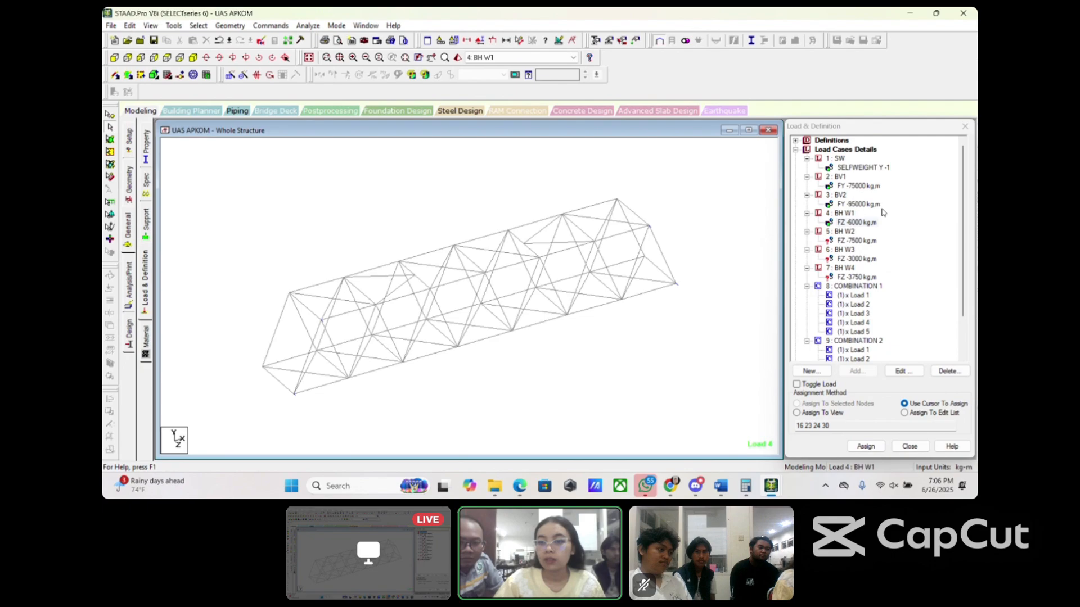
Step: Try to assign BH W2's FZ -7500 kg nodal load to the intermediate top and bottom chord nodes of the near-side truss
left_click(857, 240)
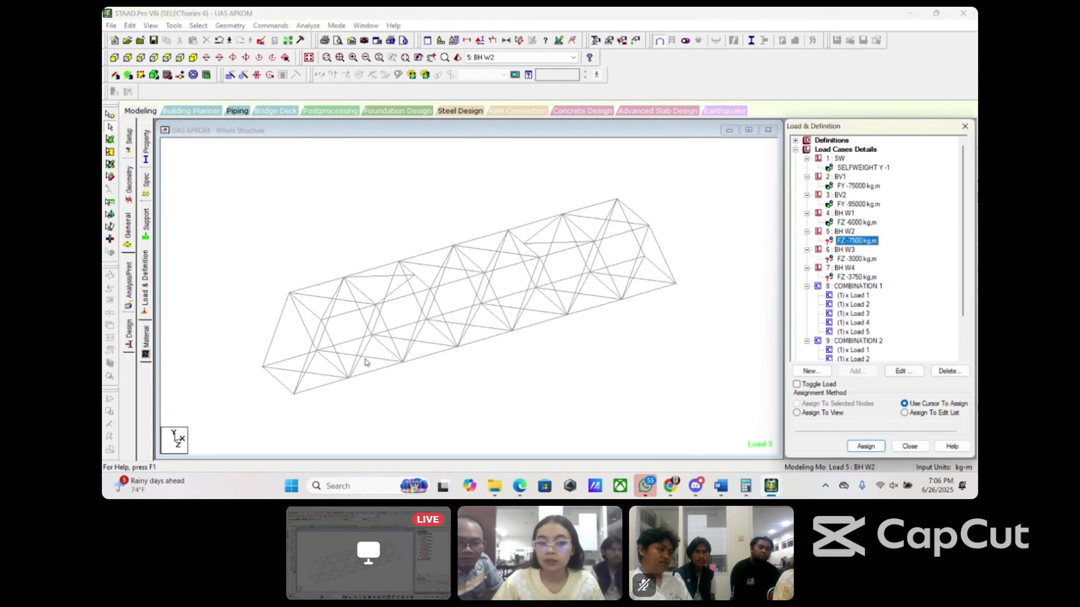
left_click(110, 114)
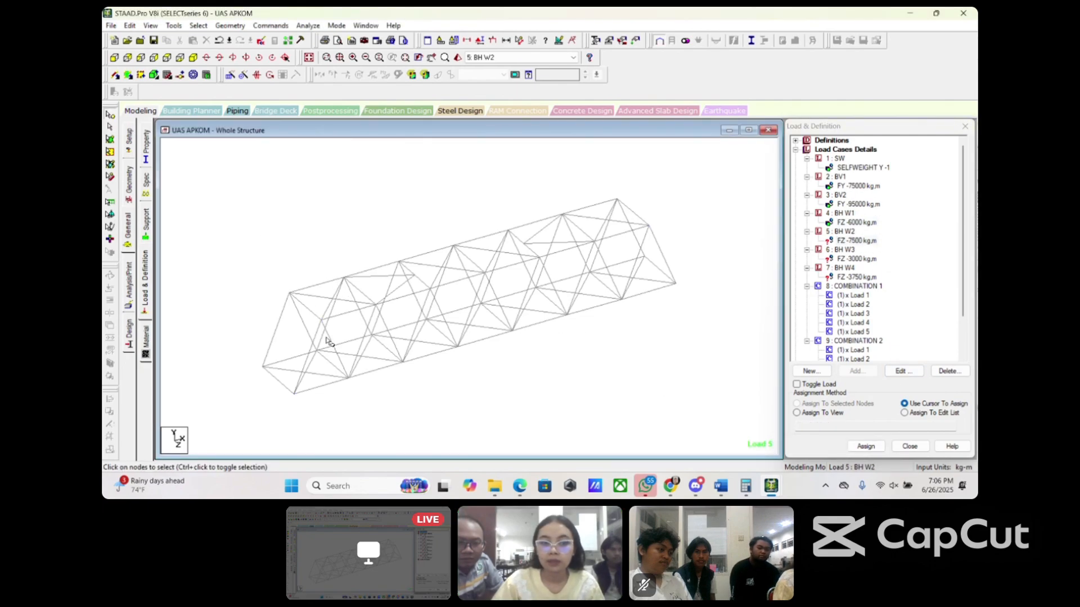
left_click(349, 378)
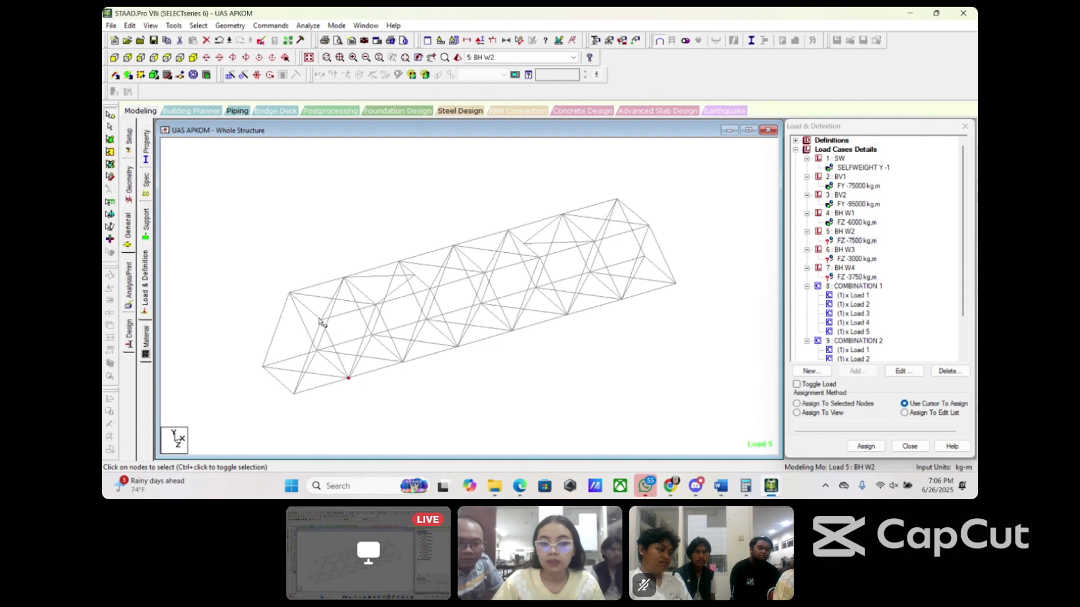
left_click(376, 305, "ctrl")
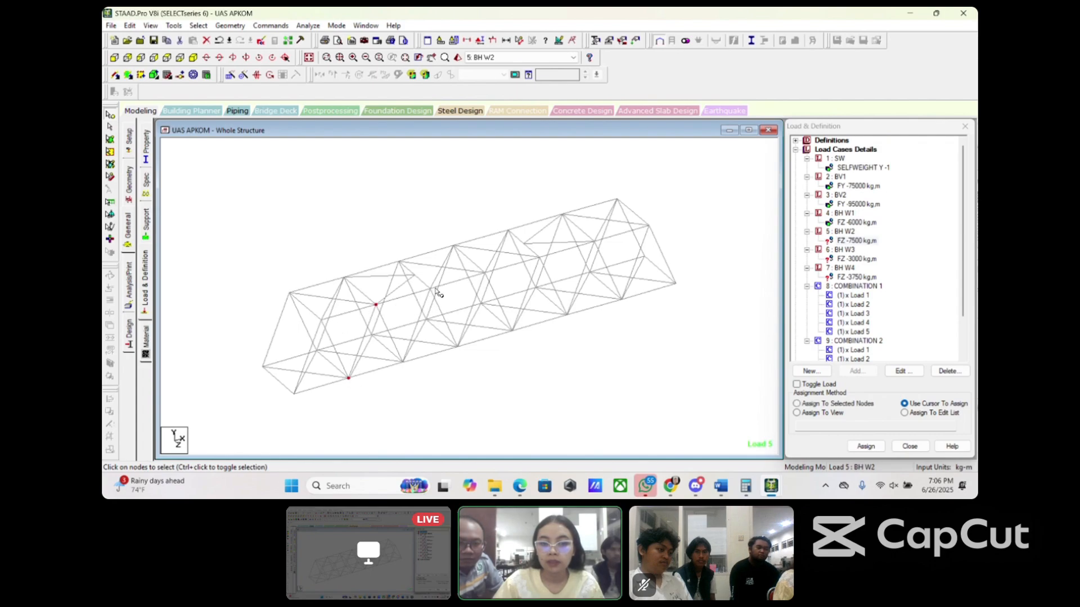
left_click(430, 289, "ctrl")
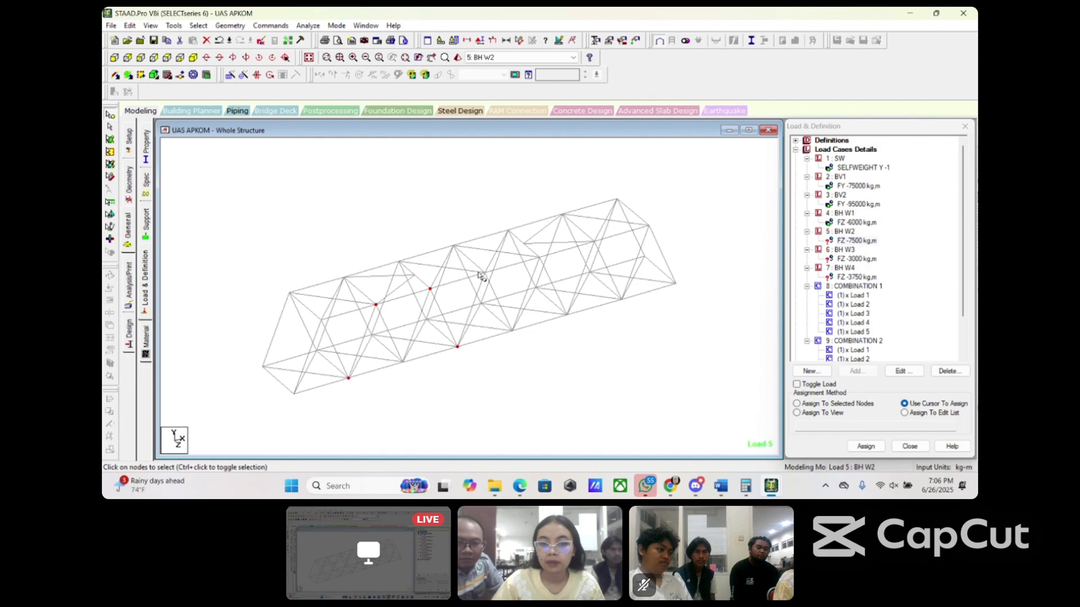
left_click(511, 330, "ctrl")
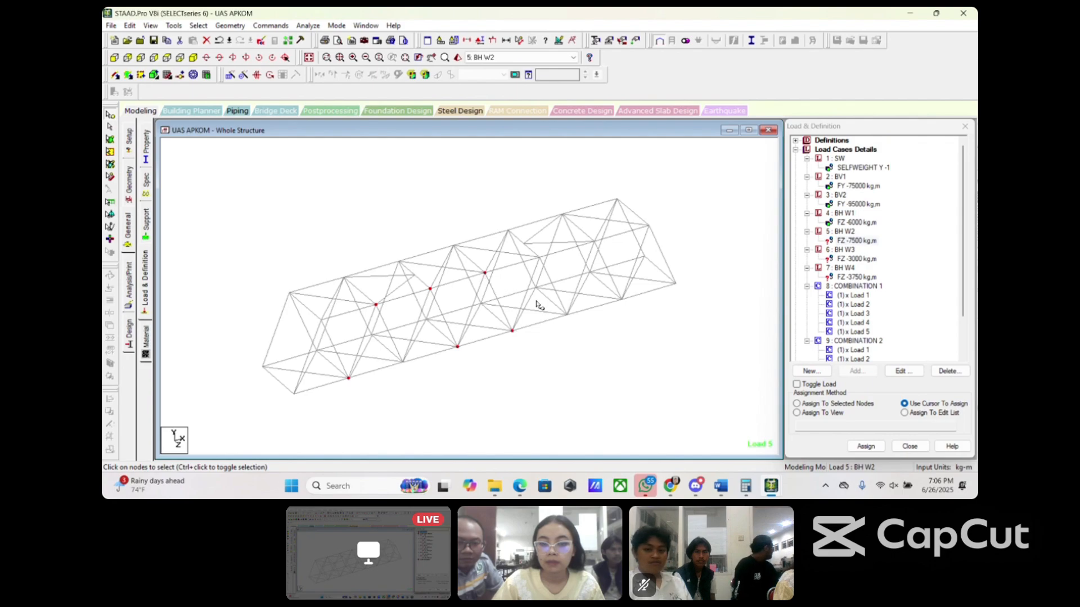
left_click(539, 257, "ctrl")
left_click(567, 315, "ctrl")
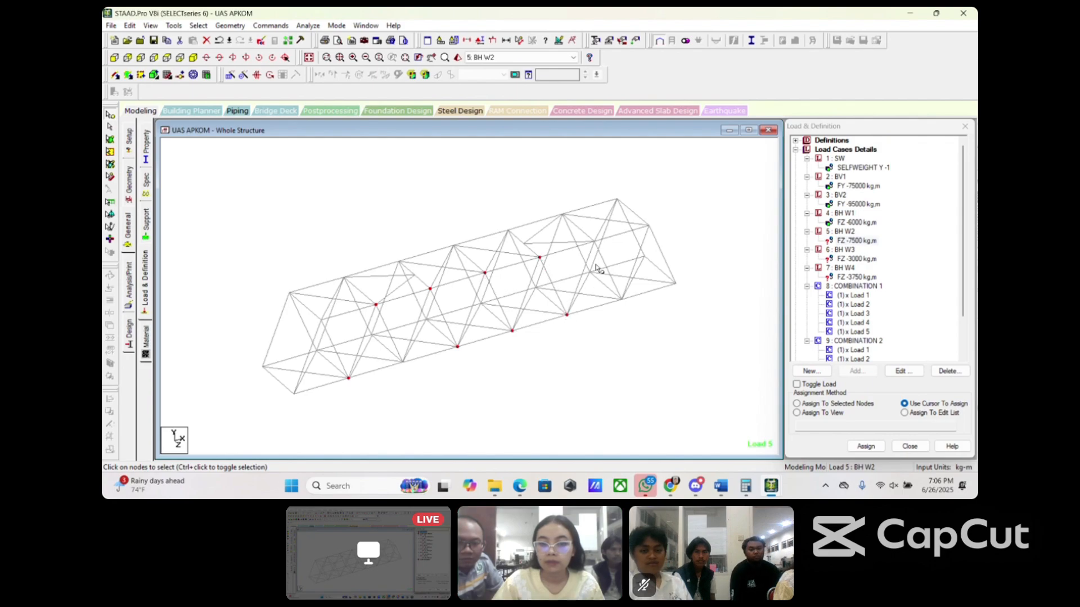
left_click(594, 241, "ctrl")
left_click(622, 299, "ctrl")
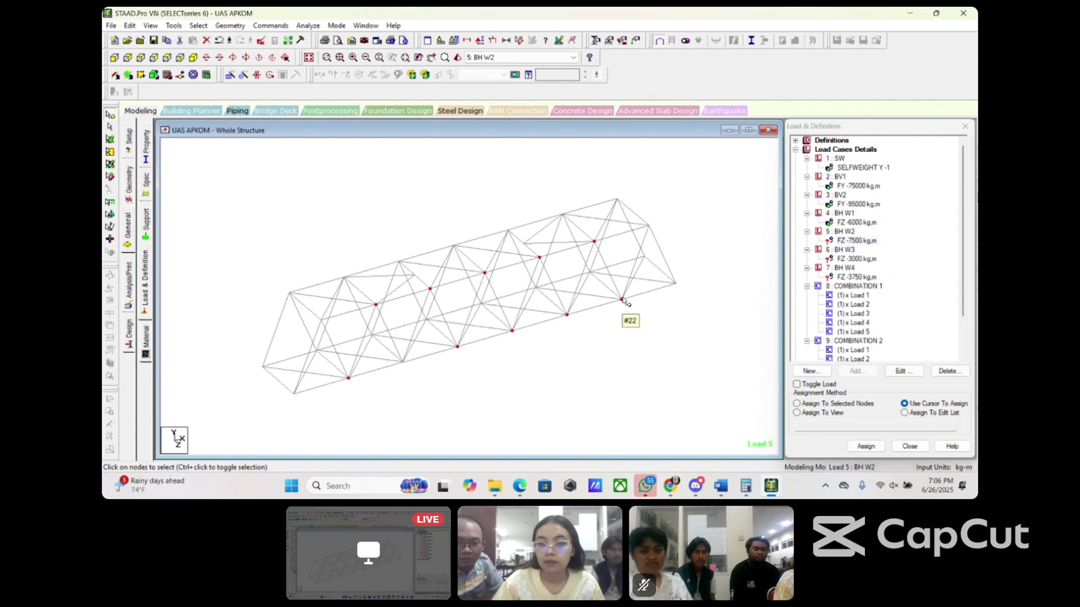
left_click(405, 361, "ctrl")
left_click(838, 403)
left_click(866, 446)
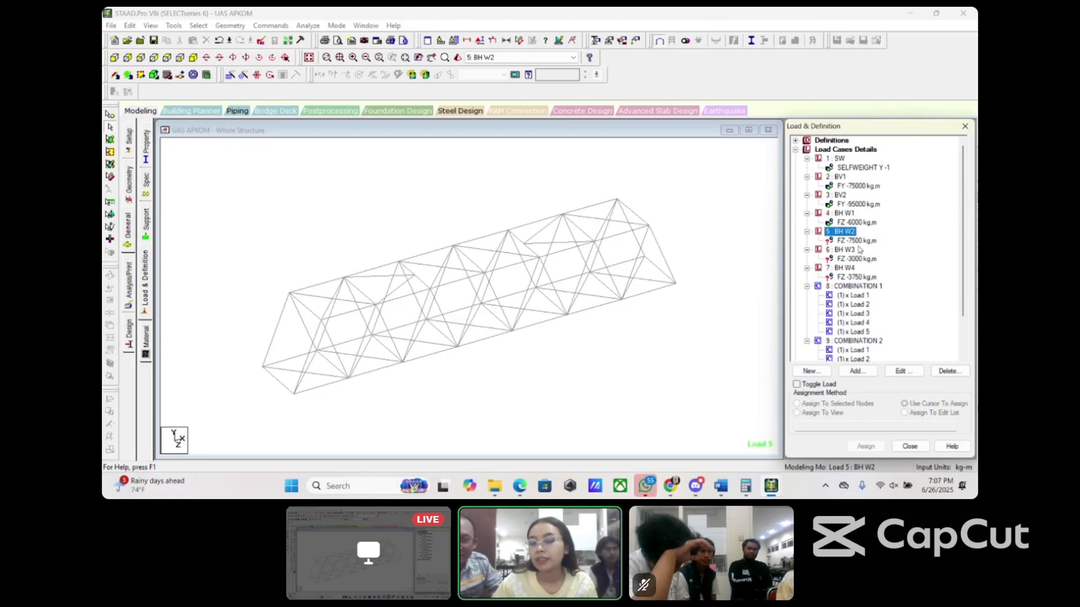
Step: Assign BH W2's FZ -7500 kg nodal load to the eleven intermediate chord nodes of the near-side truss
left_click(857, 241)
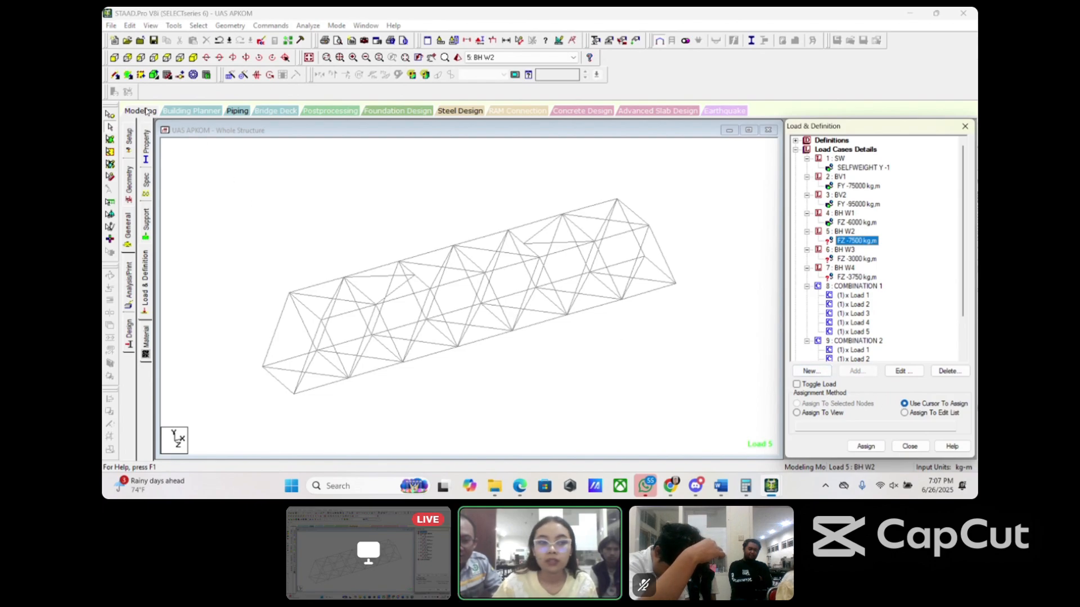
left_click(110, 115)
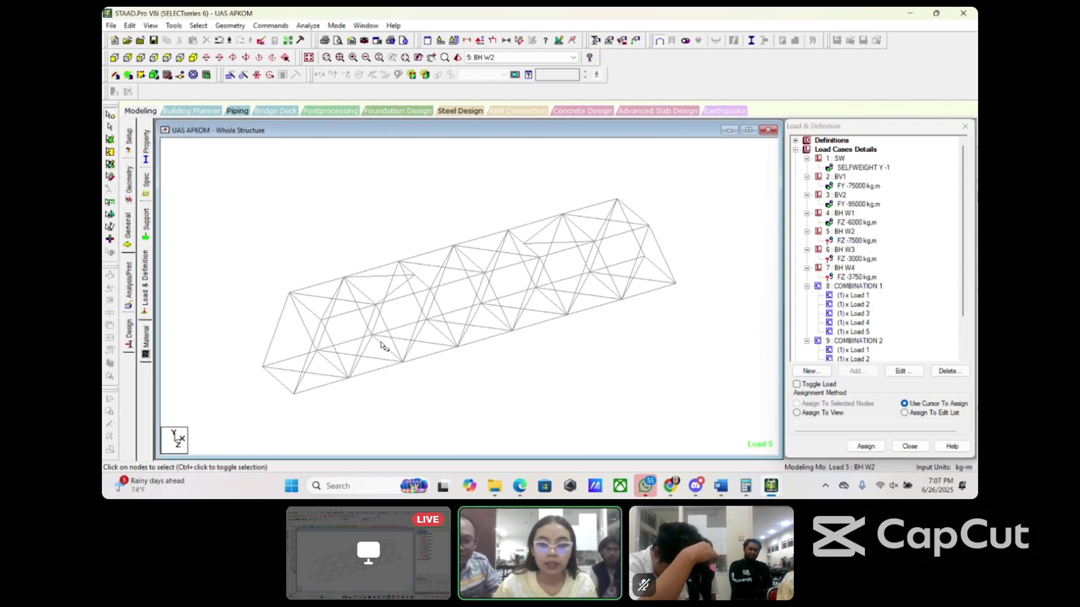
left_click(353, 376)
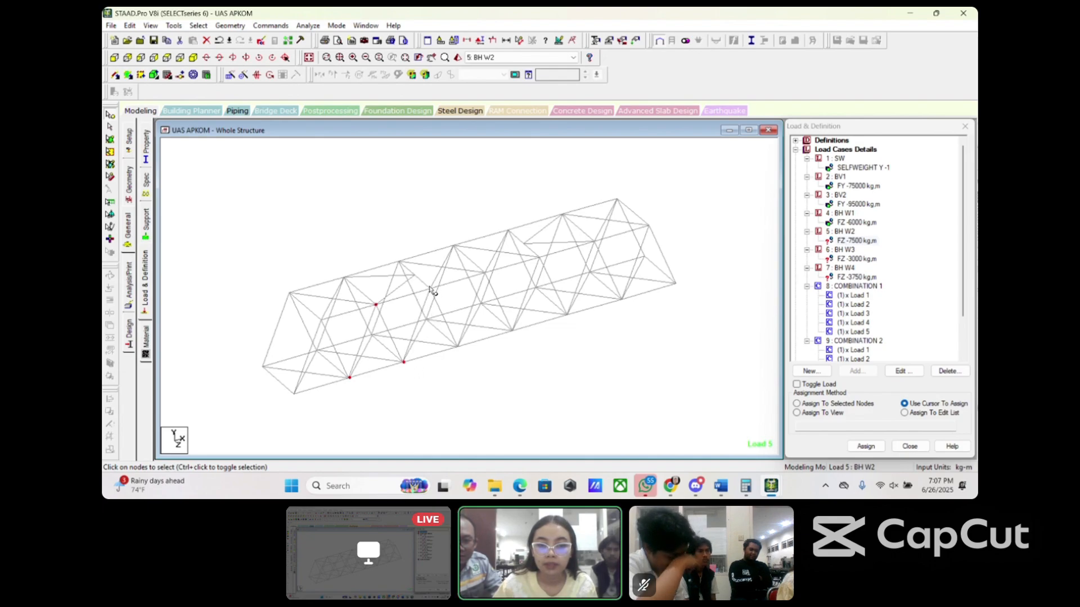
left_click(484, 273)
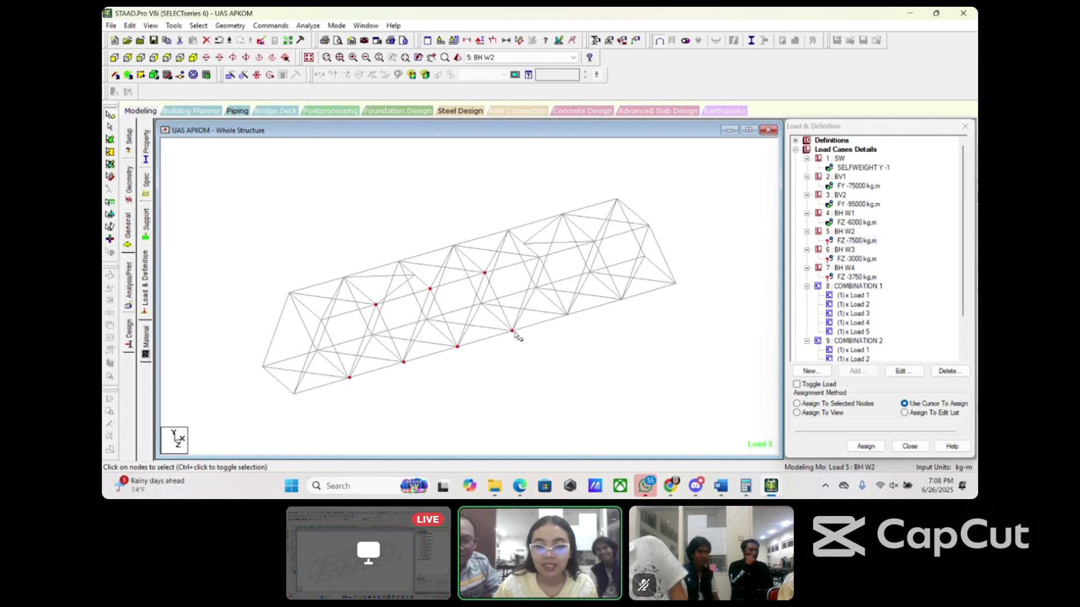
left_click(539, 258)
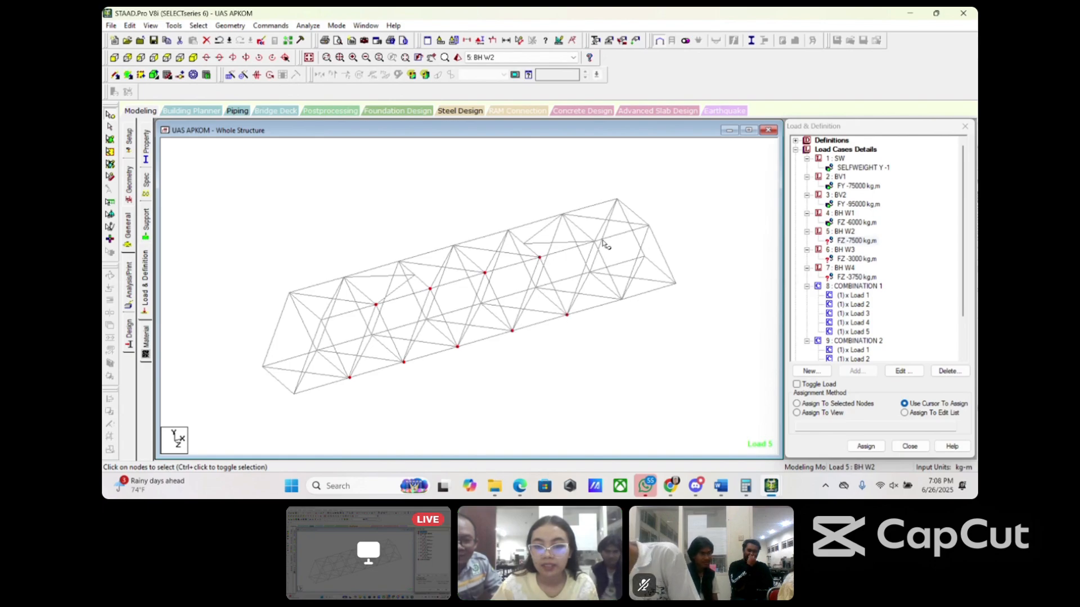
left_click(622, 299)
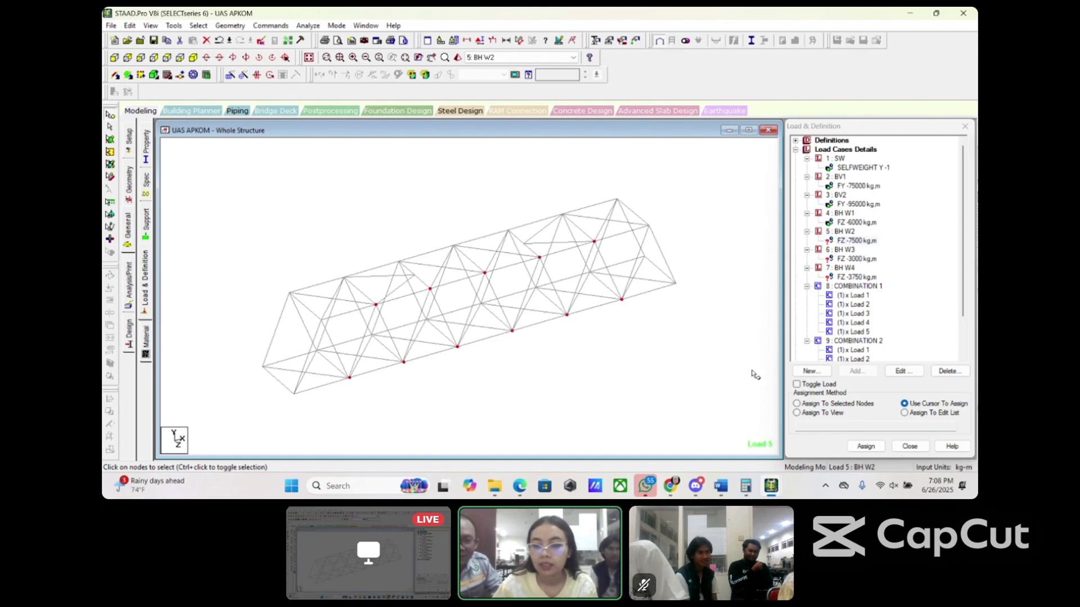
left_click(816, 405)
left_click(882, 447)
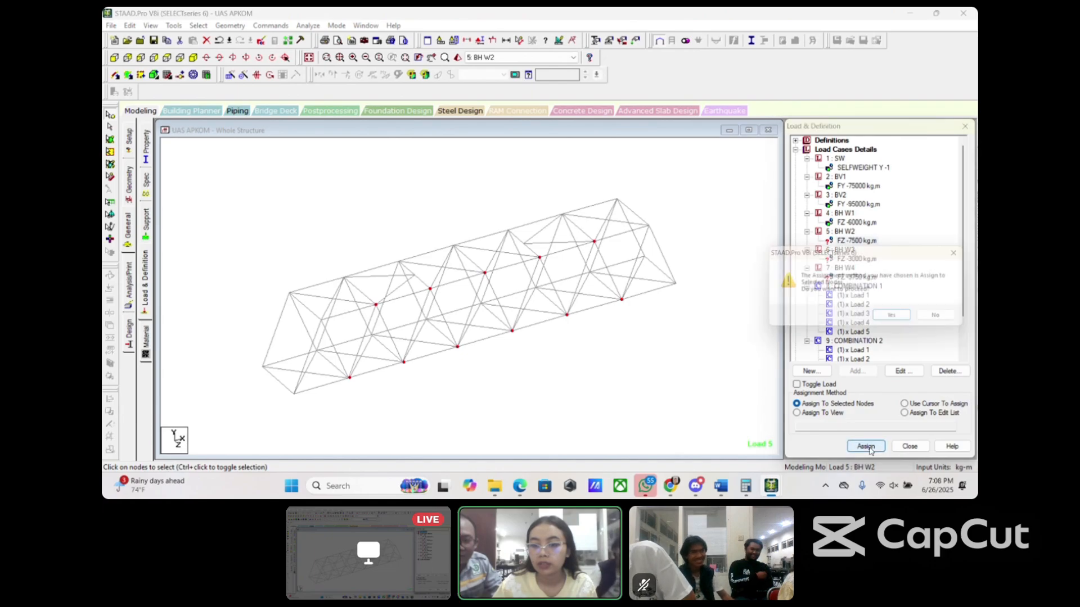
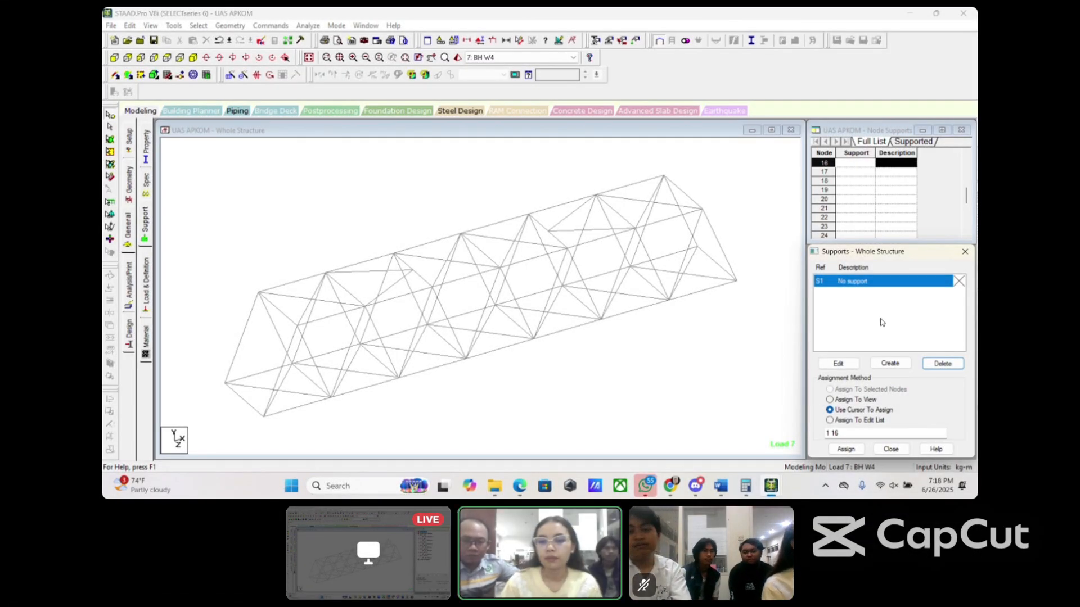
Step: Create a pinned support definition for the bridge
left_click(894, 366)
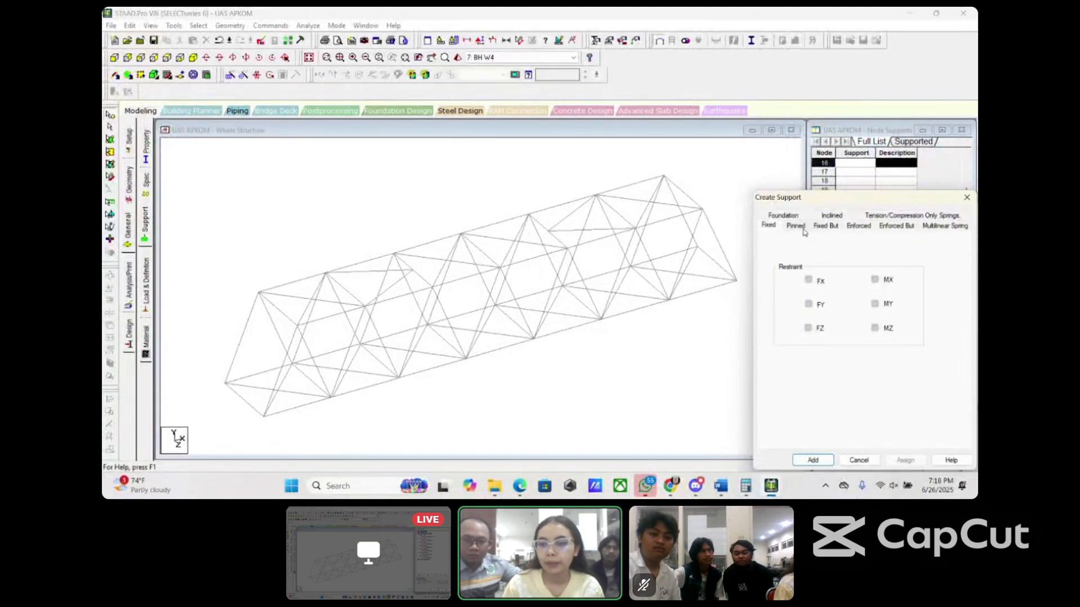
left_click(802, 228)
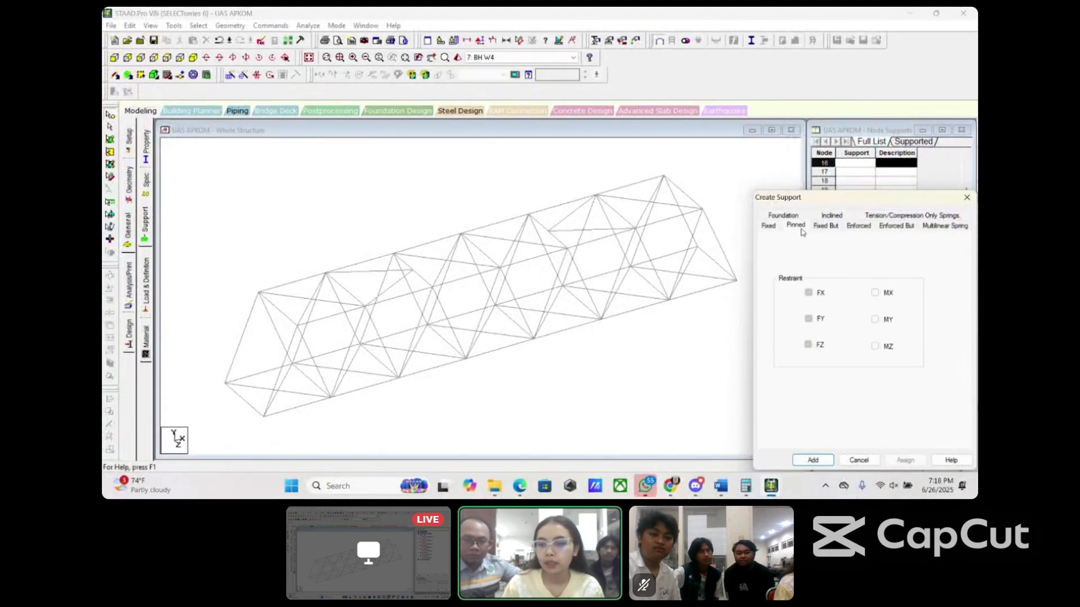
left_click(815, 460)
Step: Create a Fixed But support with FX, FZ, MX, MY and MZ released, leaving only FY restrained
left_click(889, 366)
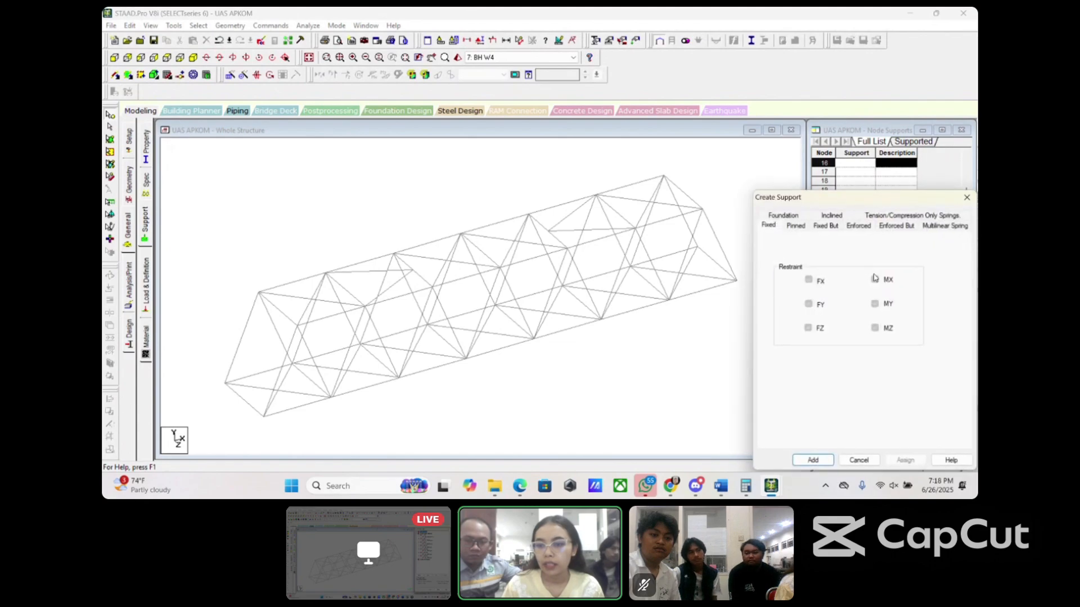
left_click(826, 226)
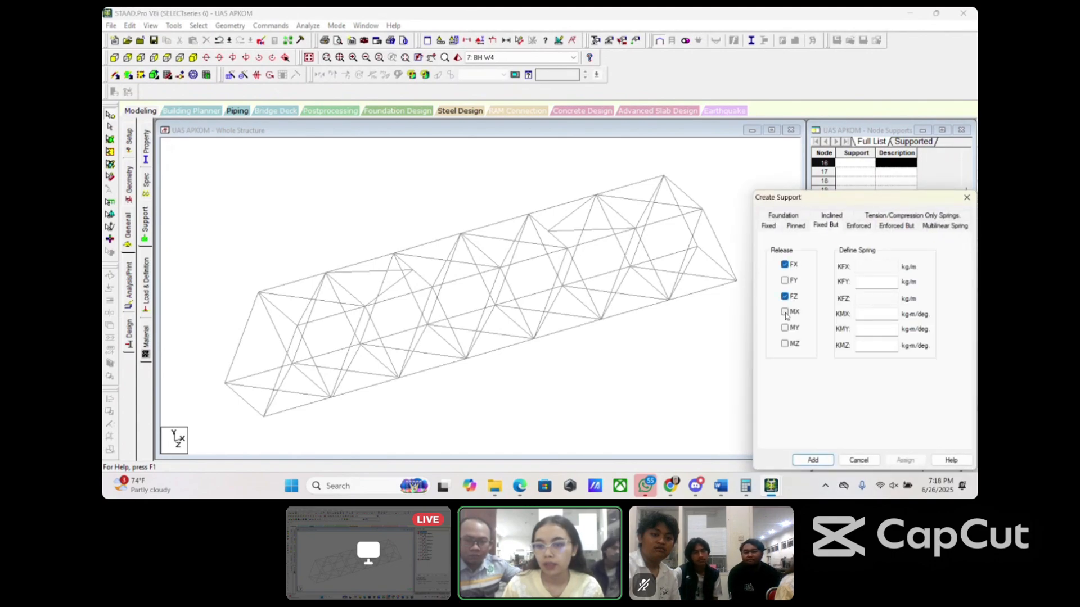
left_click(785, 344)
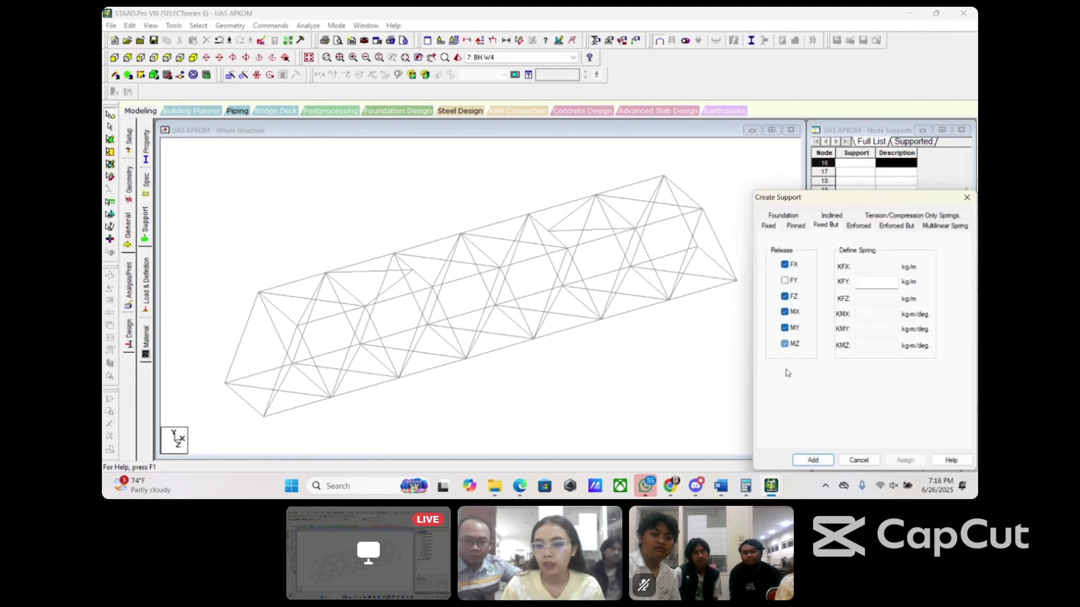
left_click(812, 461)
Step: Assign the pinned support to nodes 1 and 16 at one end of the two bottom chords
left_click(894, 293)
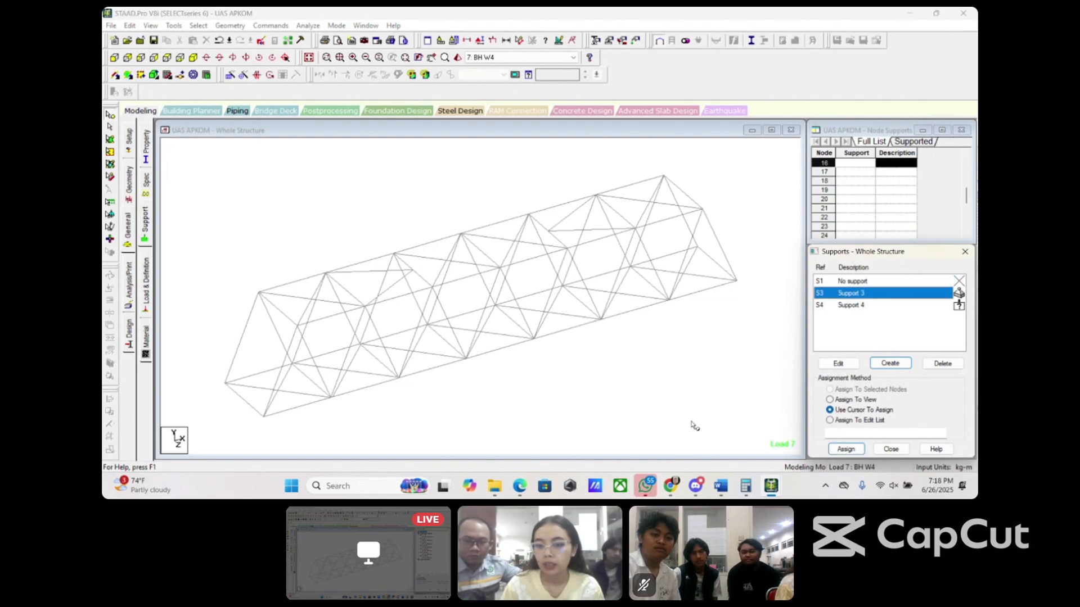
left_click(264, 417)
left_click(226, 384, "ctrl")
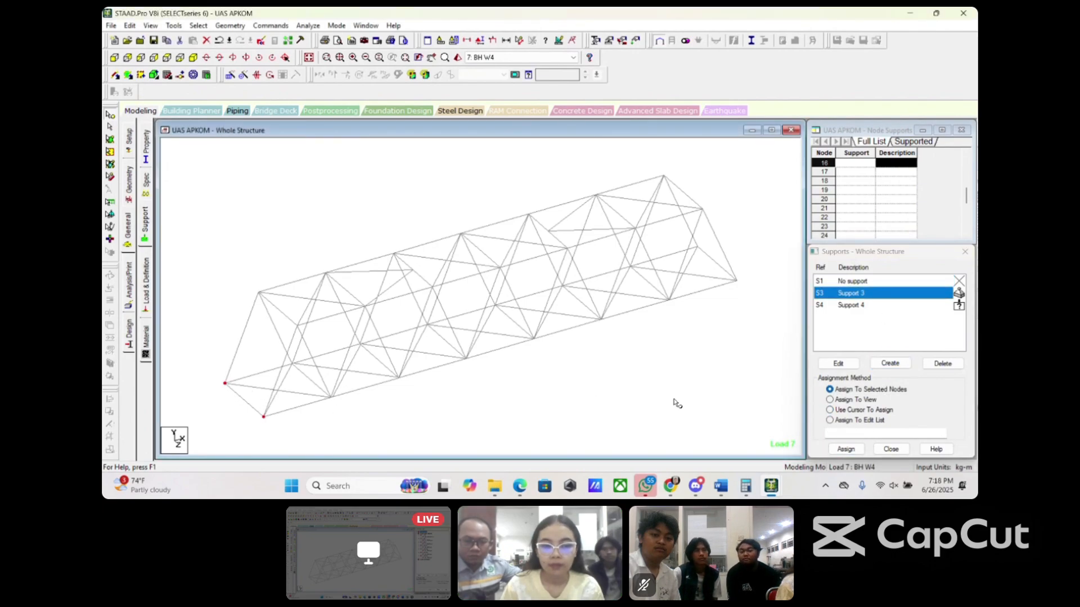
left_click(860, 450)
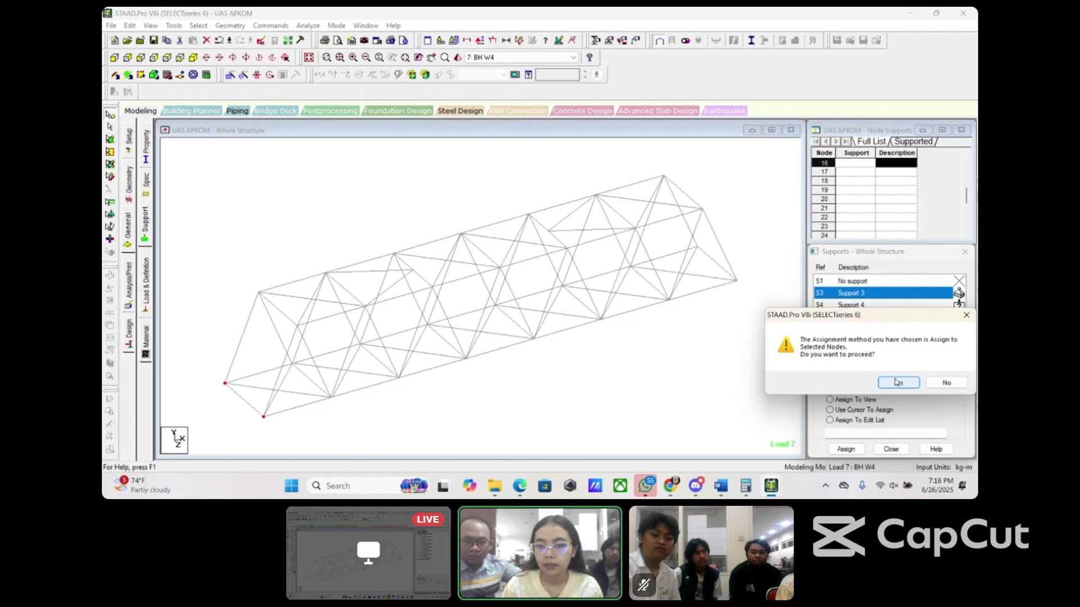
left_click(893, 382)
Step: Assign the Fixed But support to nodes 8 and 23 at the opposite end of the two bottom chords
left_click(860, 305)
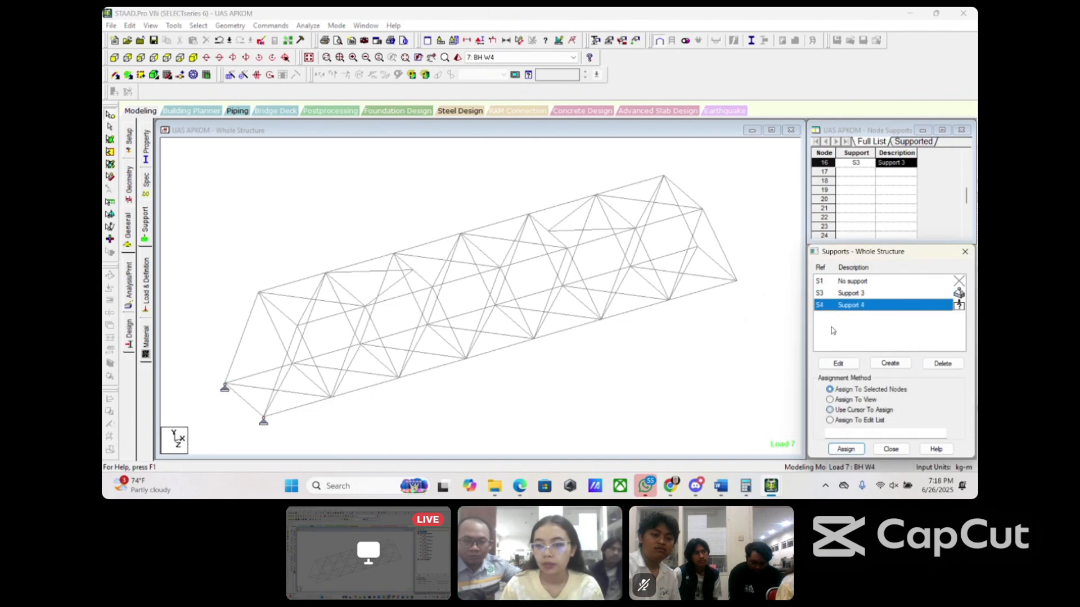
left_click(829, 410)
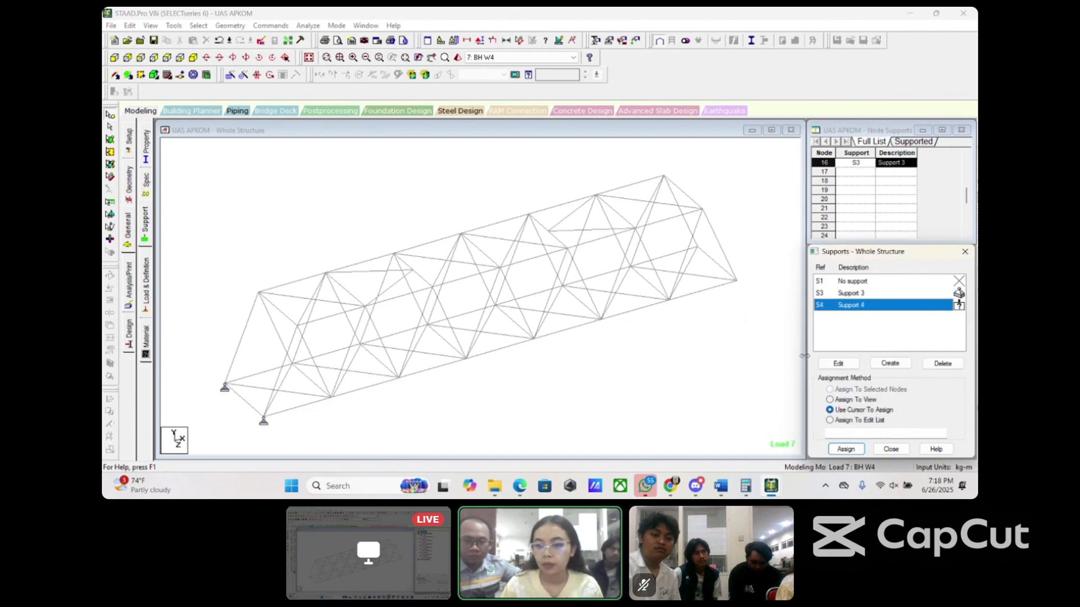
left_click(738, 282)
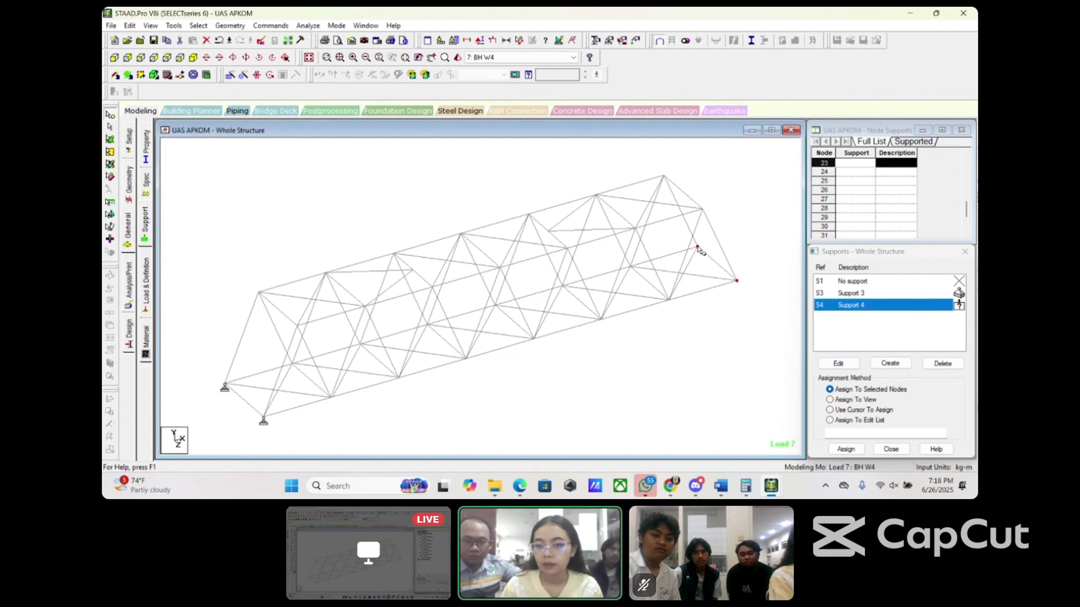
left_click(855, 451)
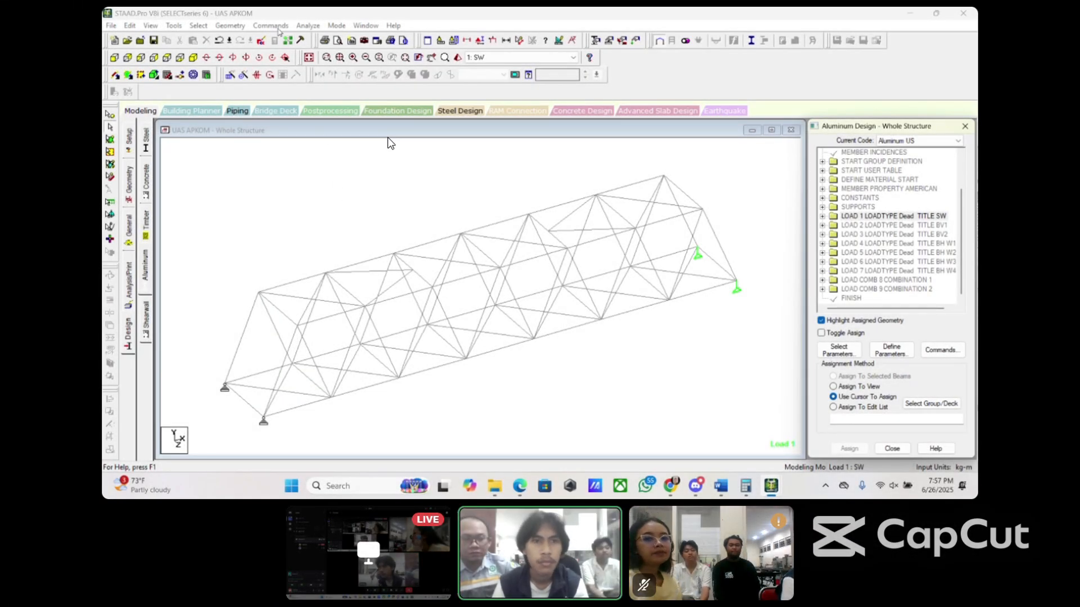
Step: Set the cut-off mode shape to 3
left_click(275, 26)
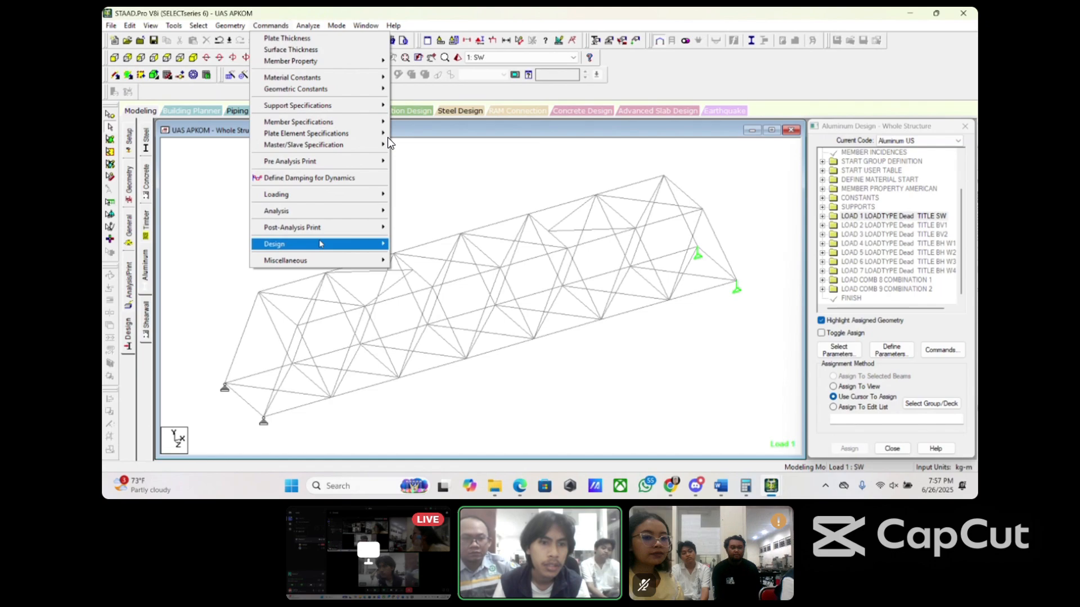
mouse_move(324, 260)
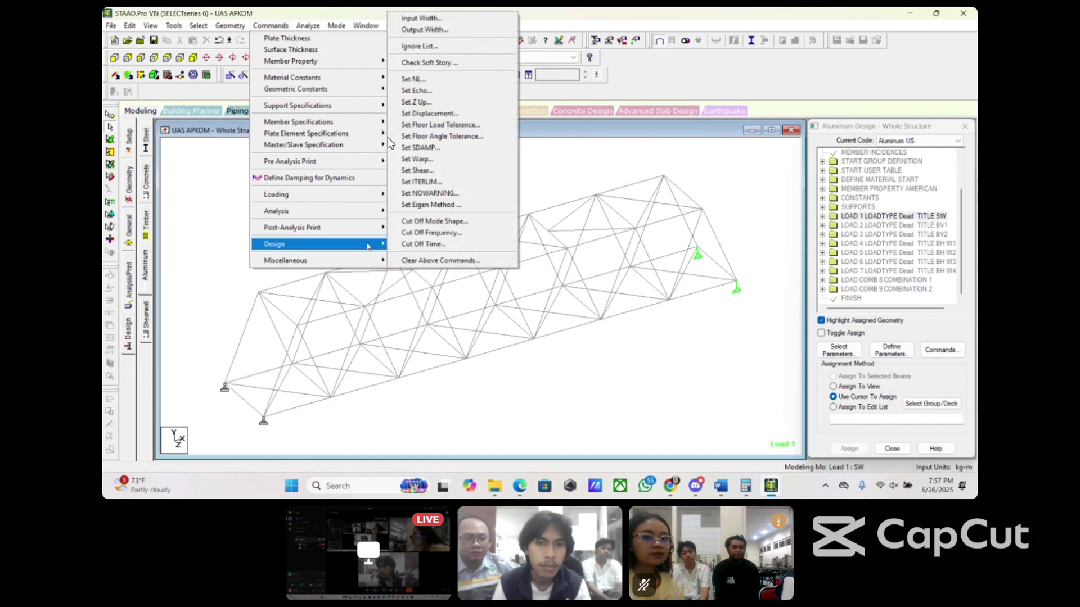
left_click(413, 231)
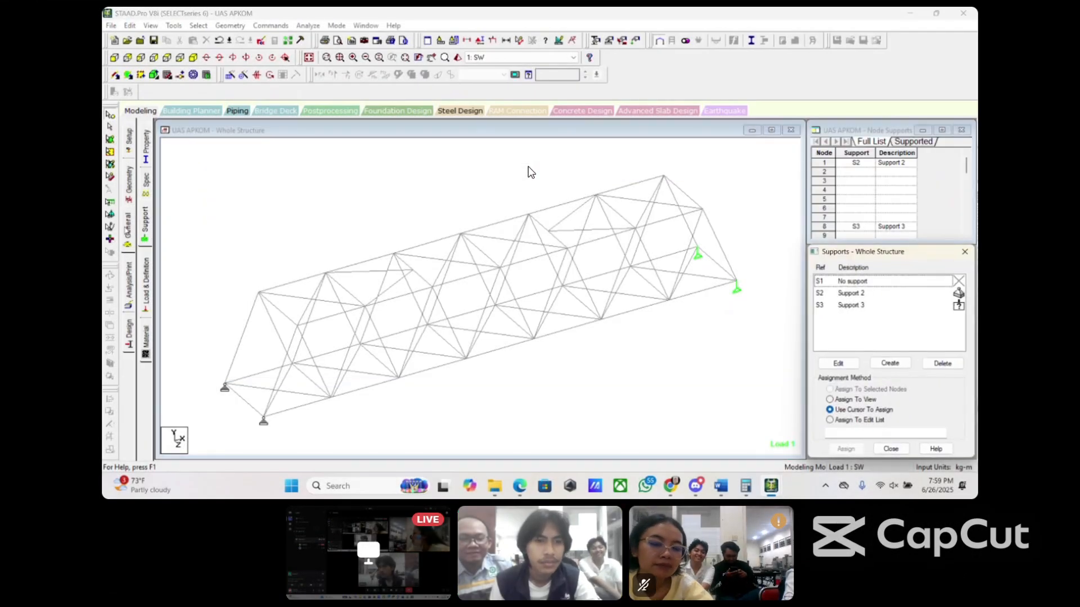
Step: Add a Modal Calculation frequency item to load case 1 SW, without considering the missing mass mode
left_click(148, 302)
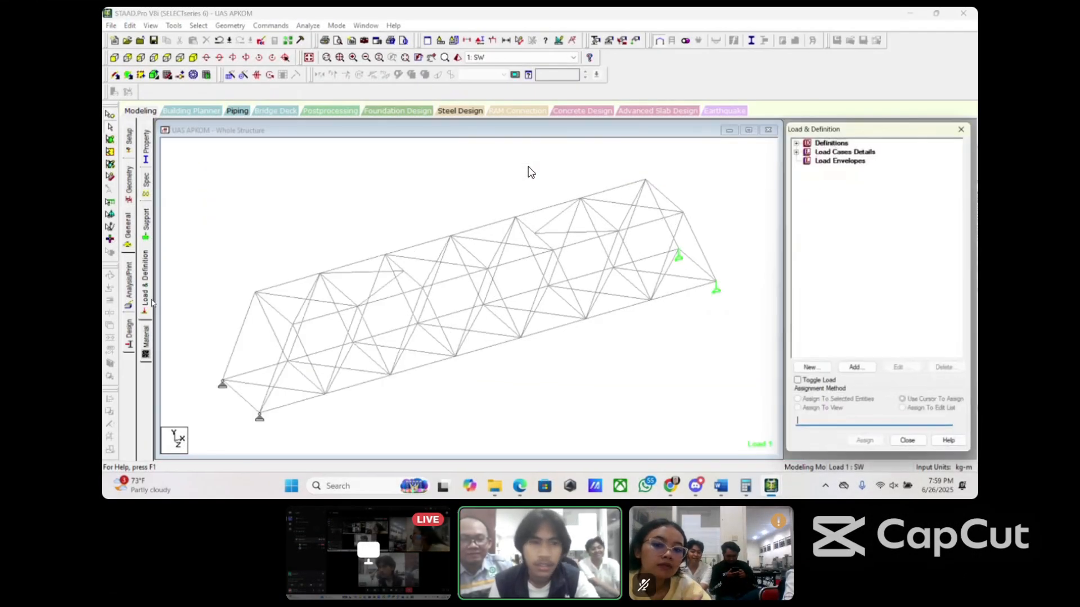
left_click(795, 149)
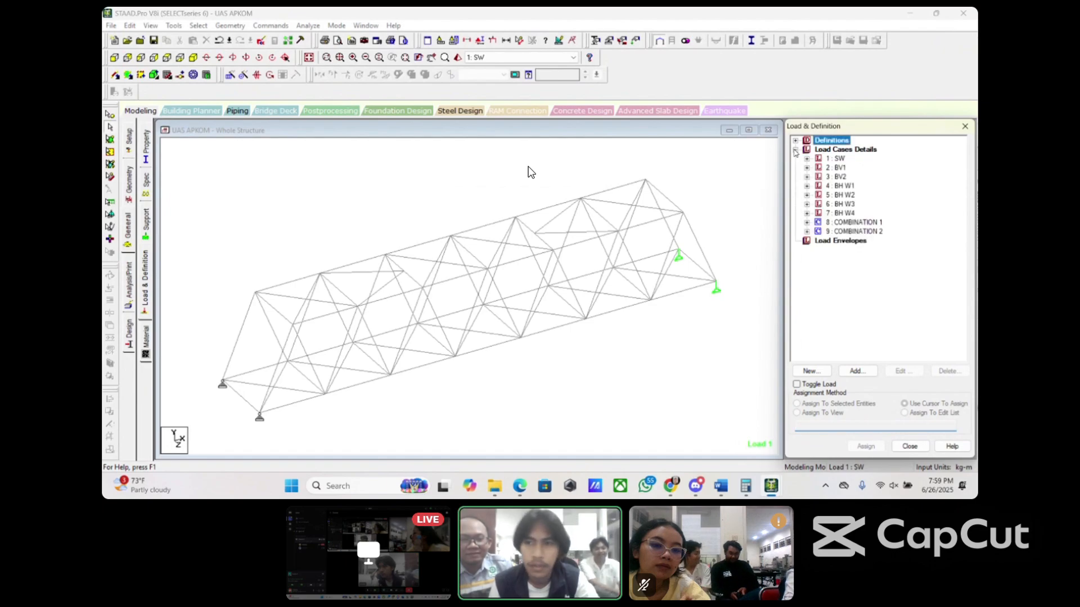
left_click(836, 159)
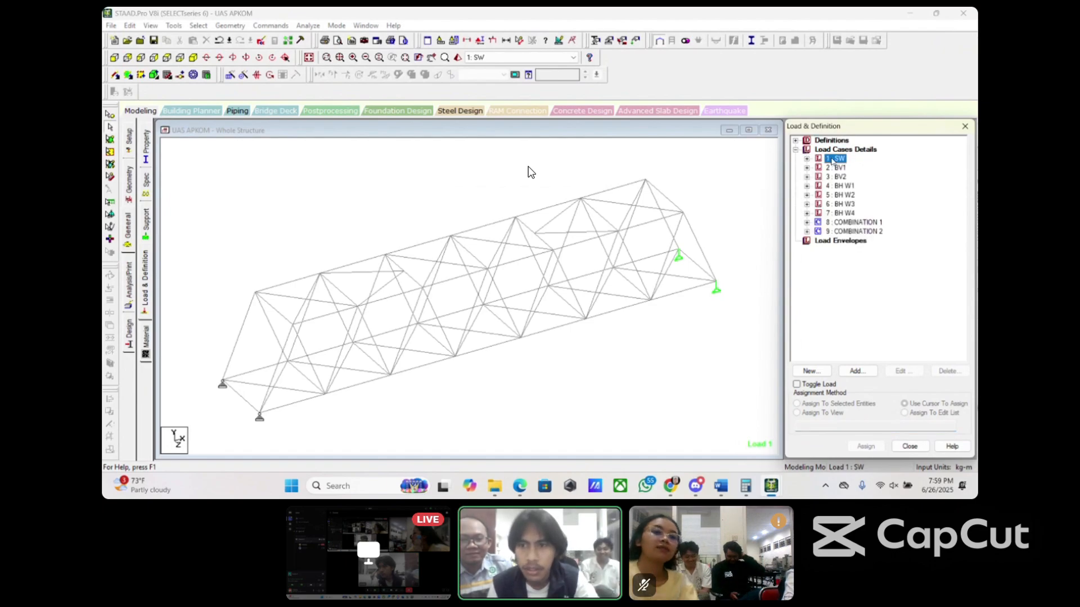
left_click(854, 368)
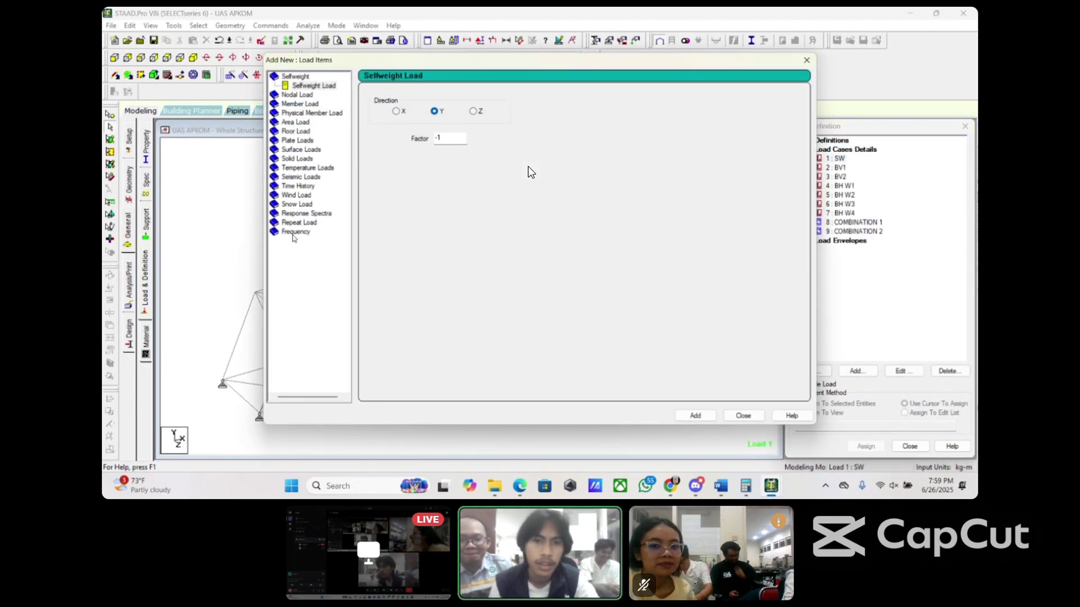
left_click(294, 234)
left_click(328, 241)
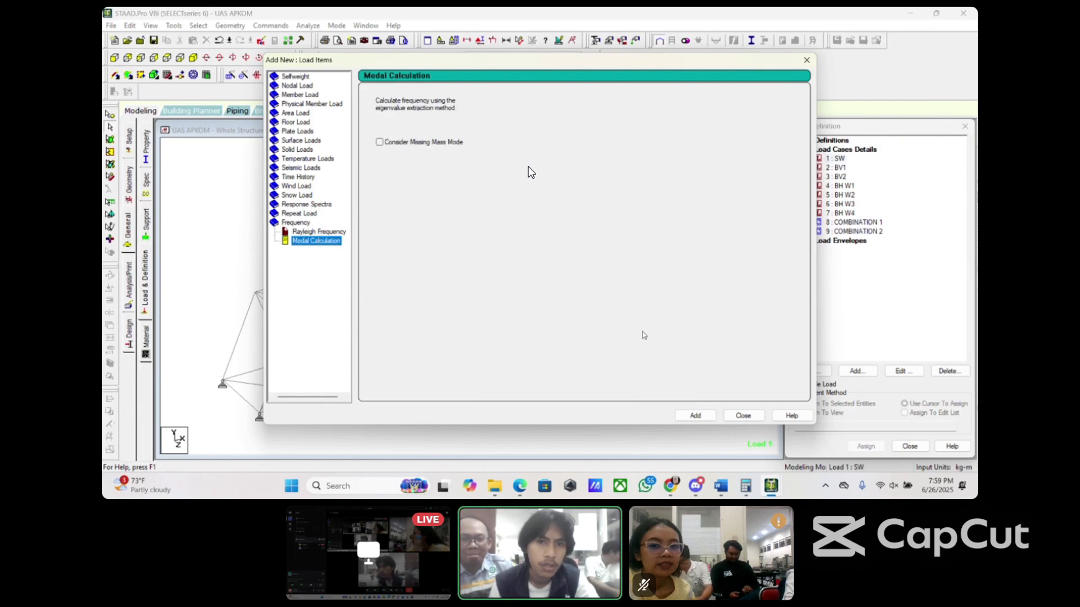
left_click(695, 416)
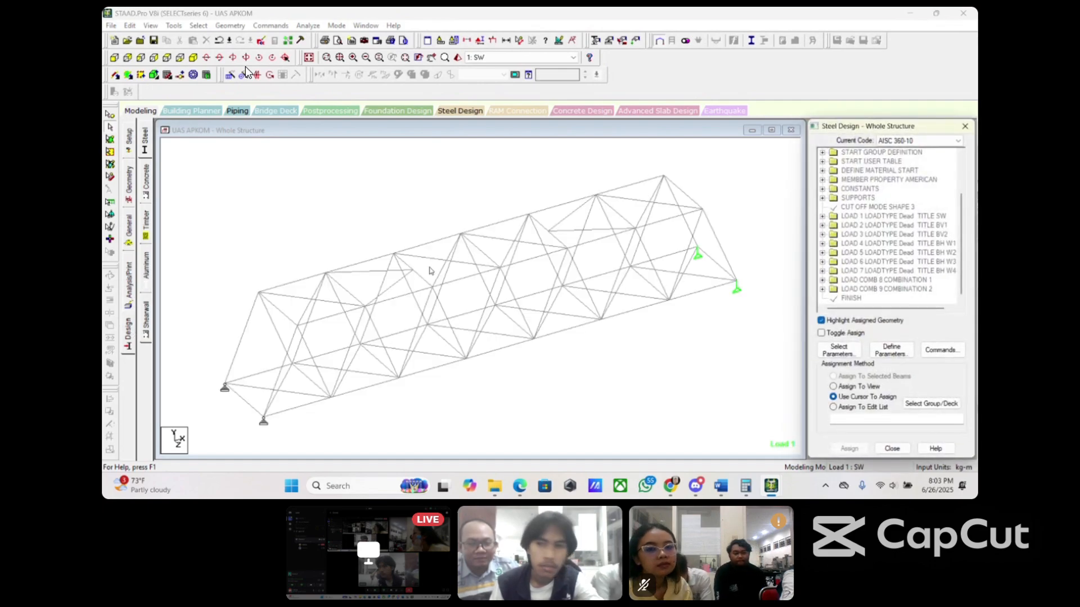
Step: Add the CHECK CODE command to the AISC 360-10 steel design
left_click(940, 350)
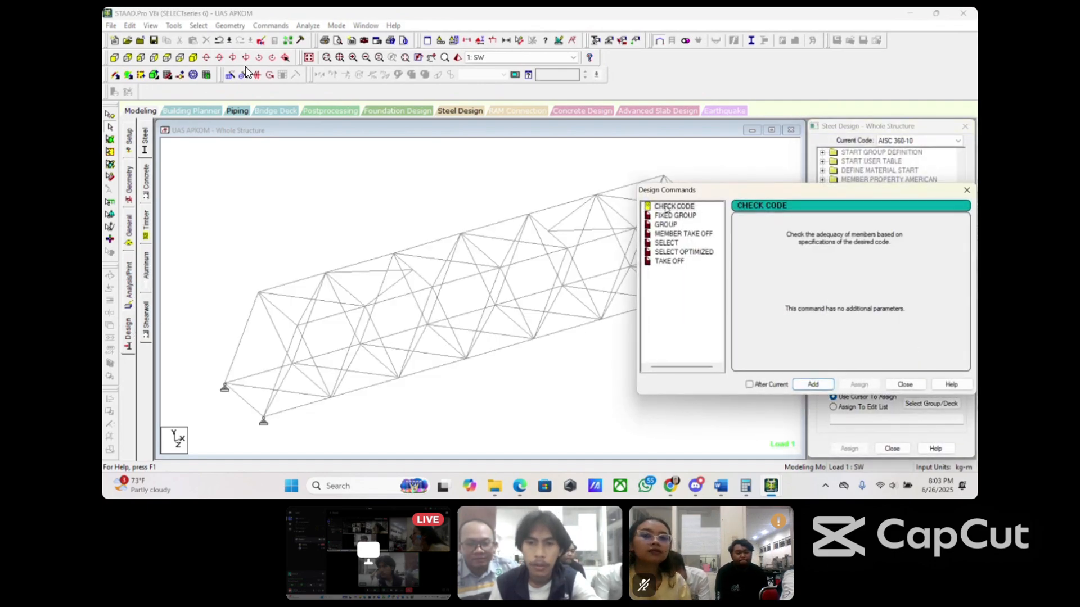
left_click(669, 207)
left_click(807, 382)
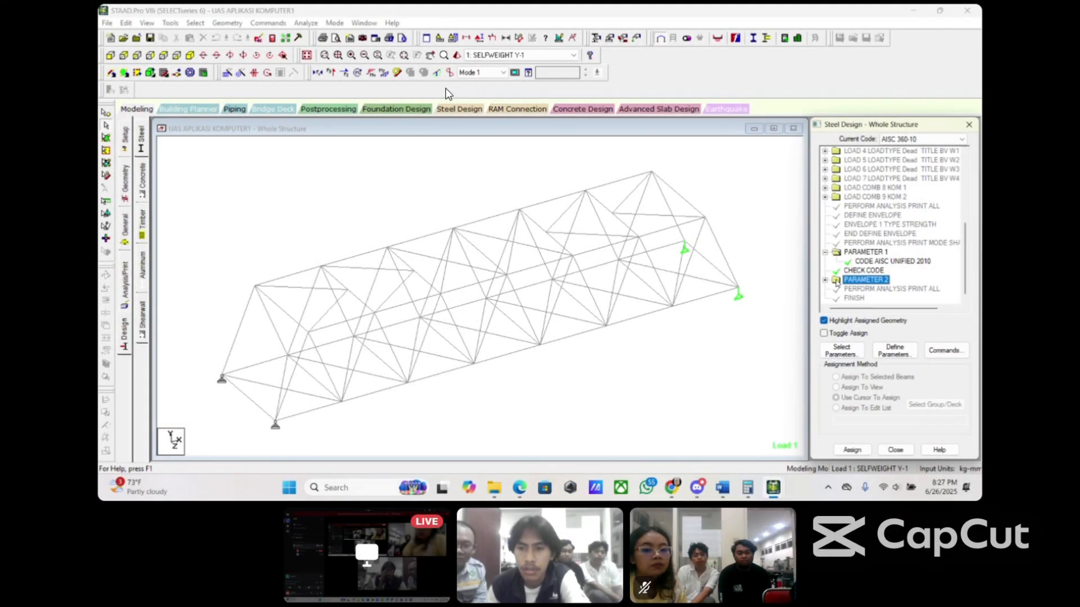
Step: Examine the FU and FYLD steel strength values defined under PARAMETER 2 of the steel design
double_click(836, 281)
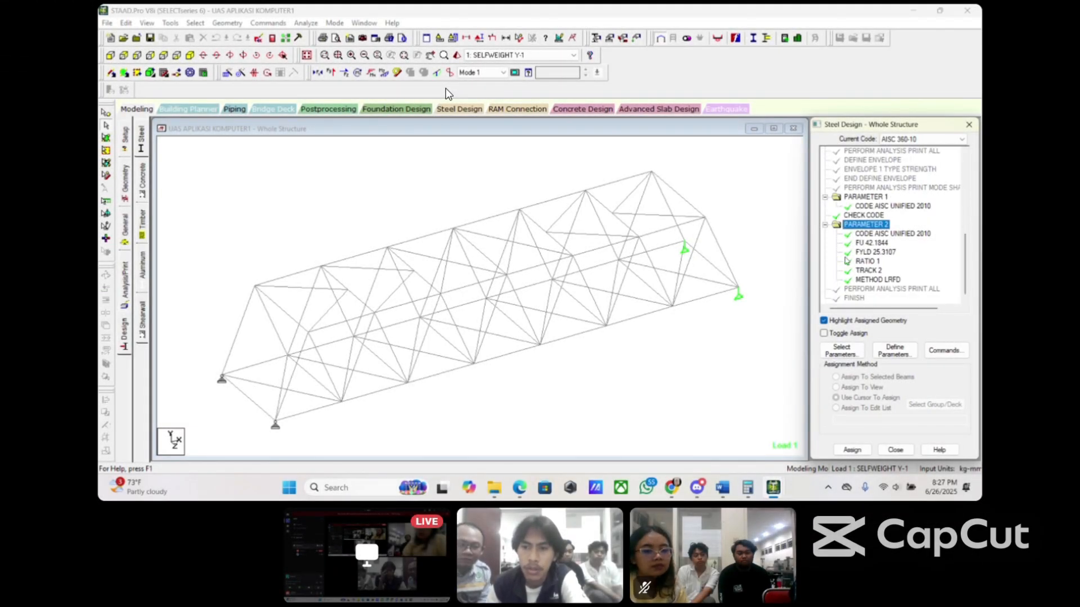
double_click(868, 244)
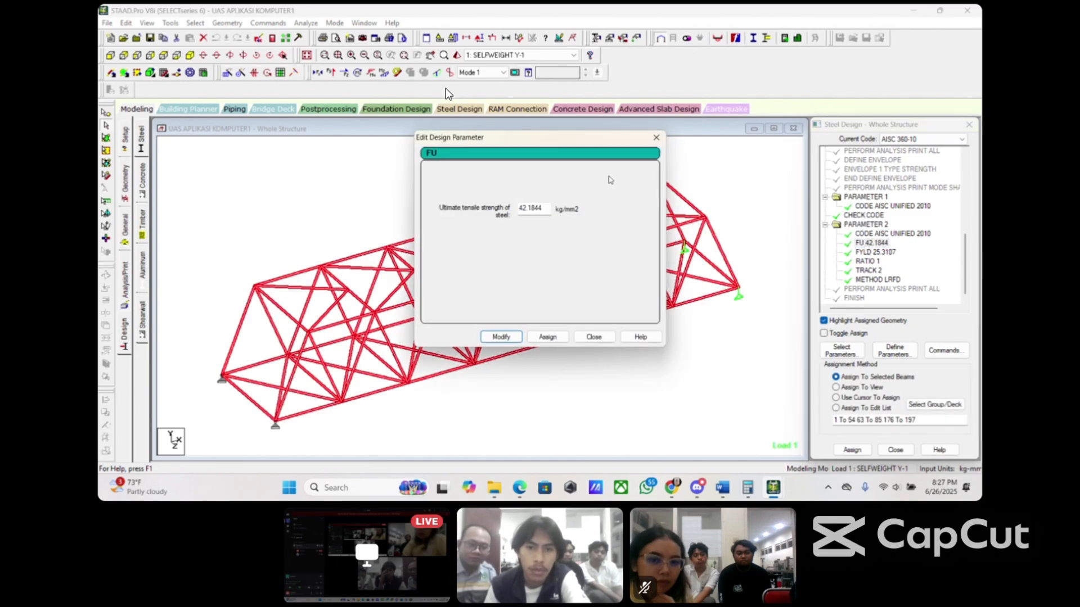
left_click(656, 137)
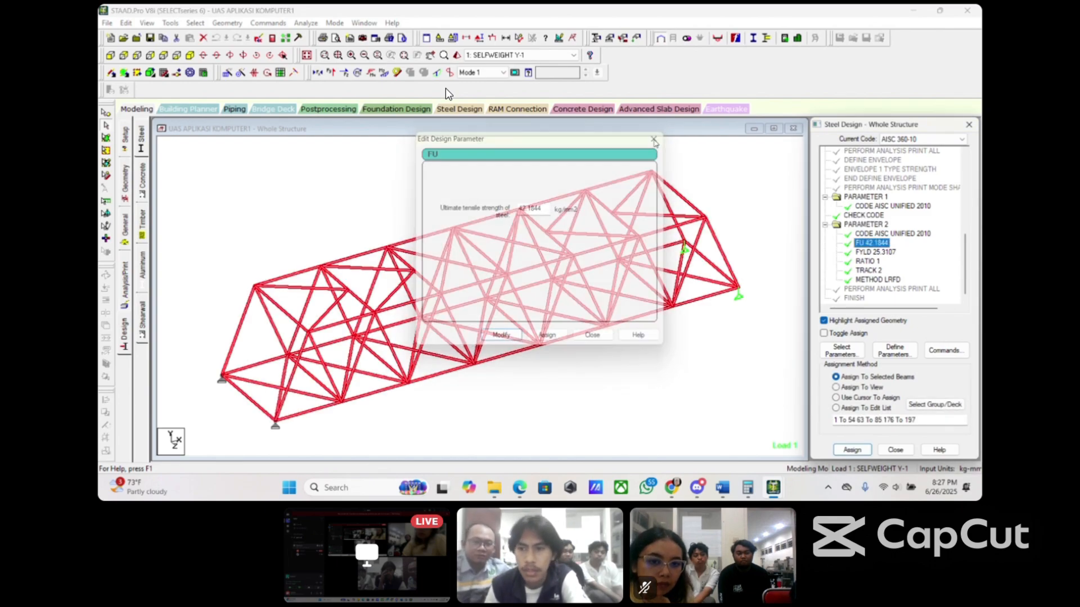
double_click(860, 252)
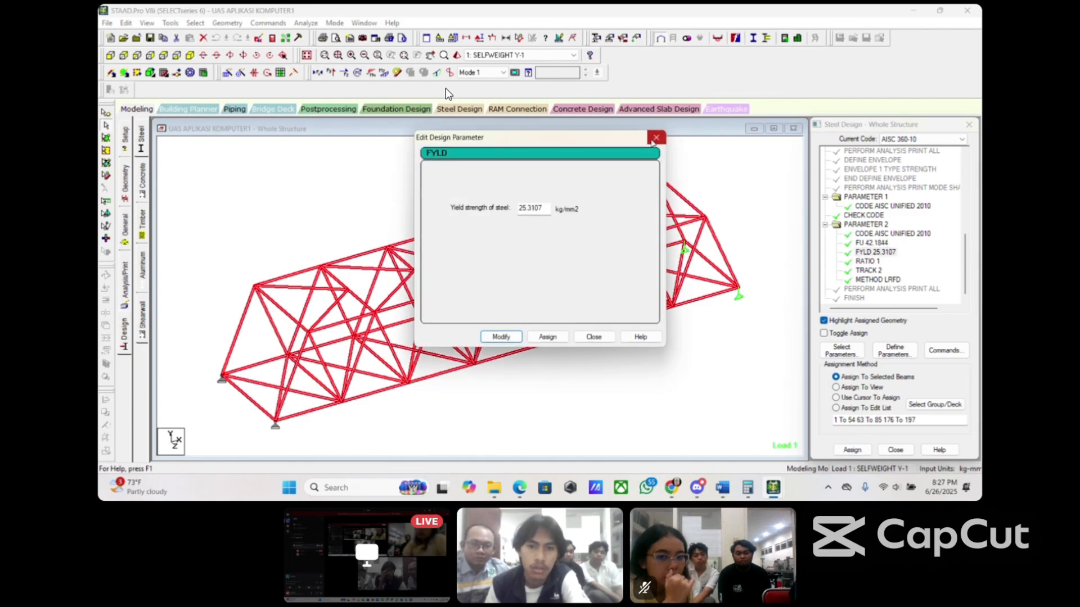
left_click(655, 137)
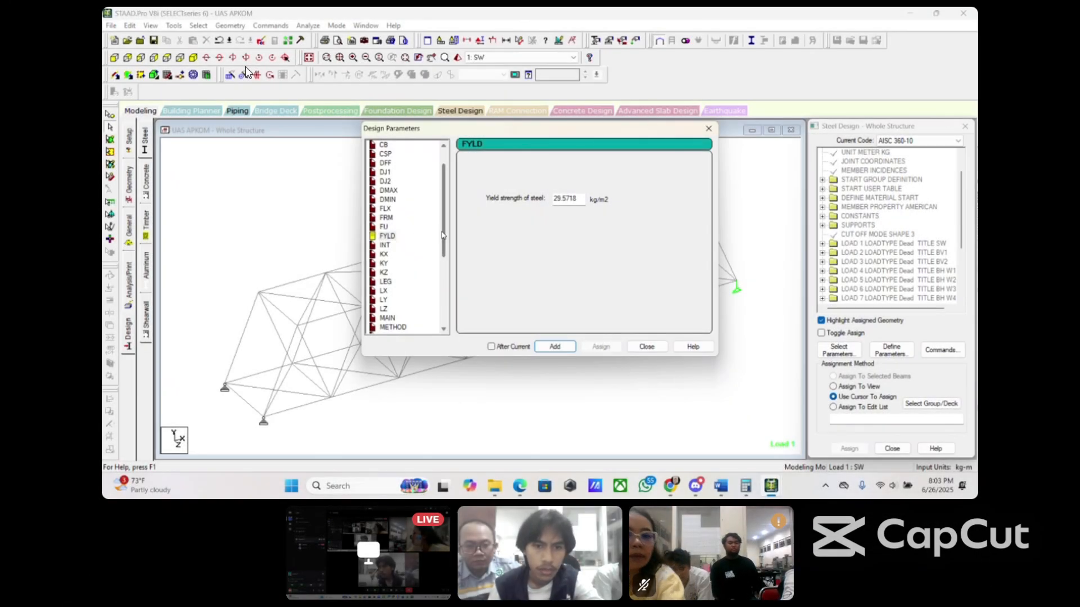
Step: Add the RATIO design parameter with a permissible load-to-capacity ratio of 1
left_click_drag(442, 232, 442, 283)
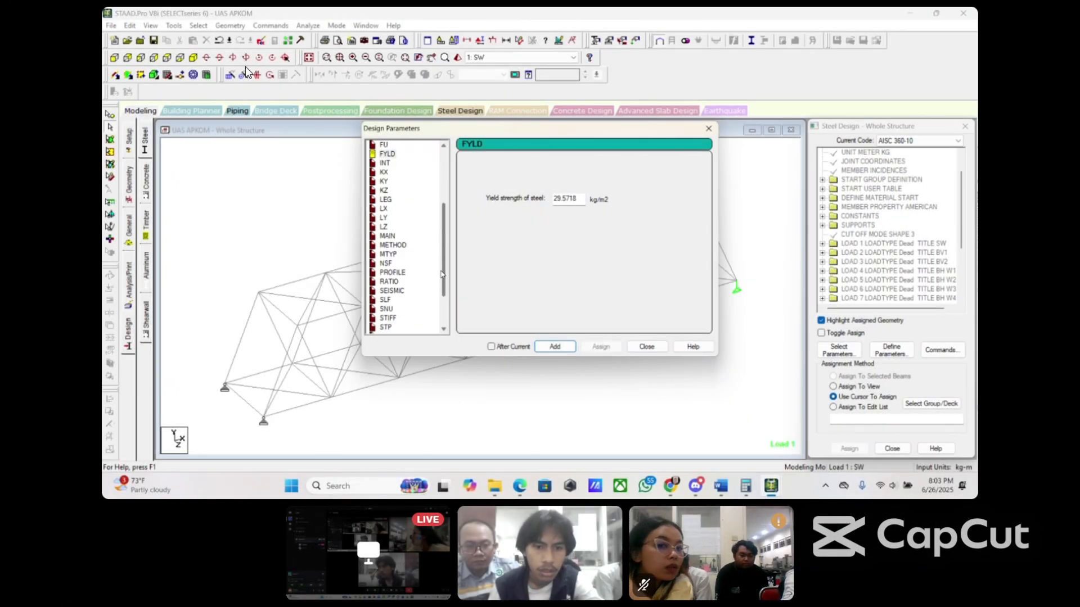
left_click(397, 264)
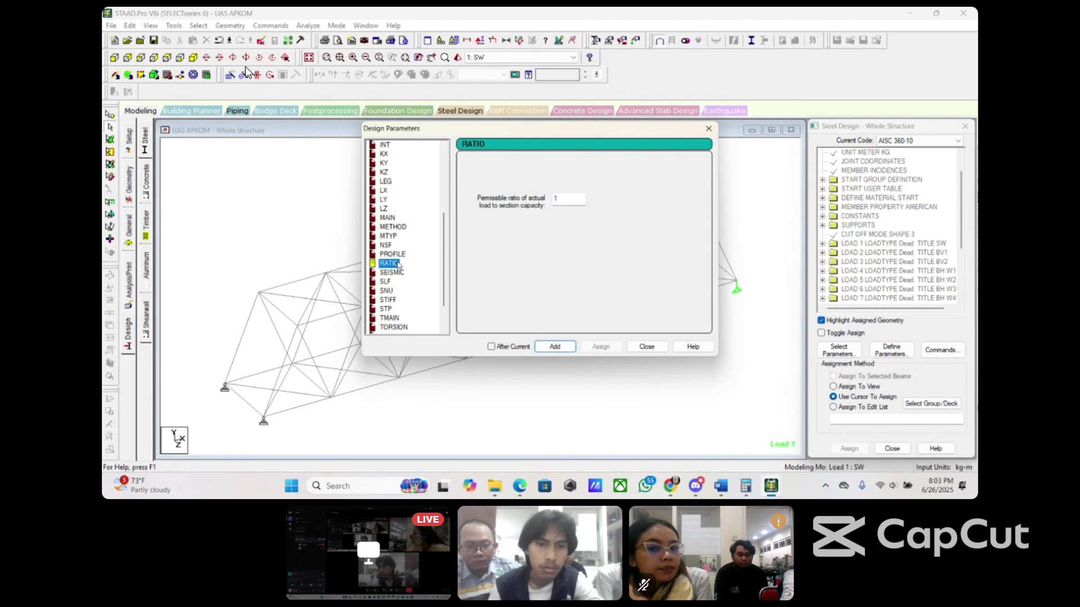
left_click(555, 347)
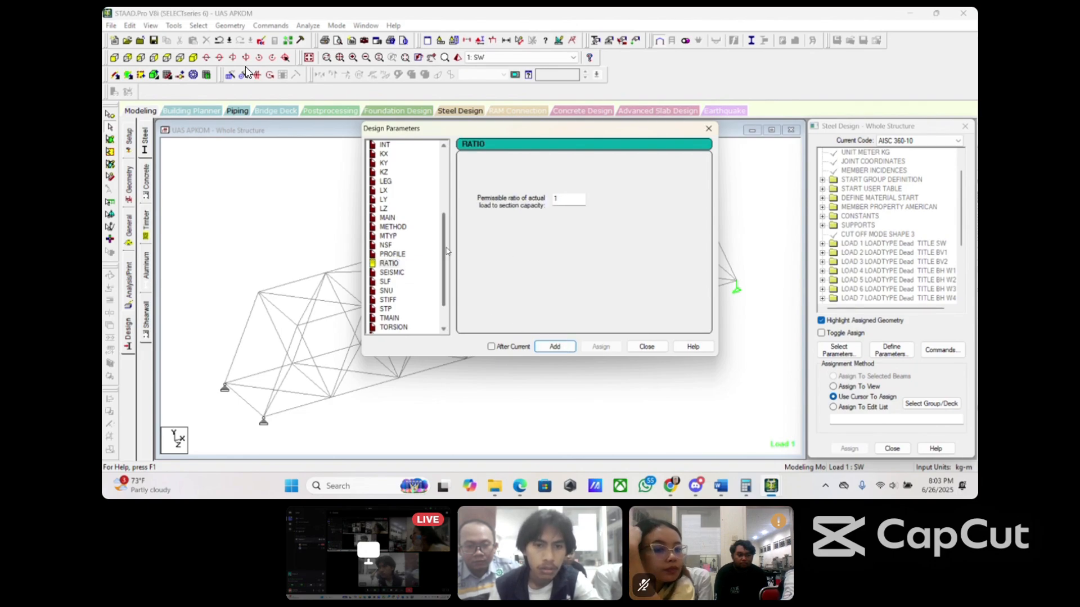
Step: Add the METHOD design parameter with LRFD as the design method
left_click(394, 227)
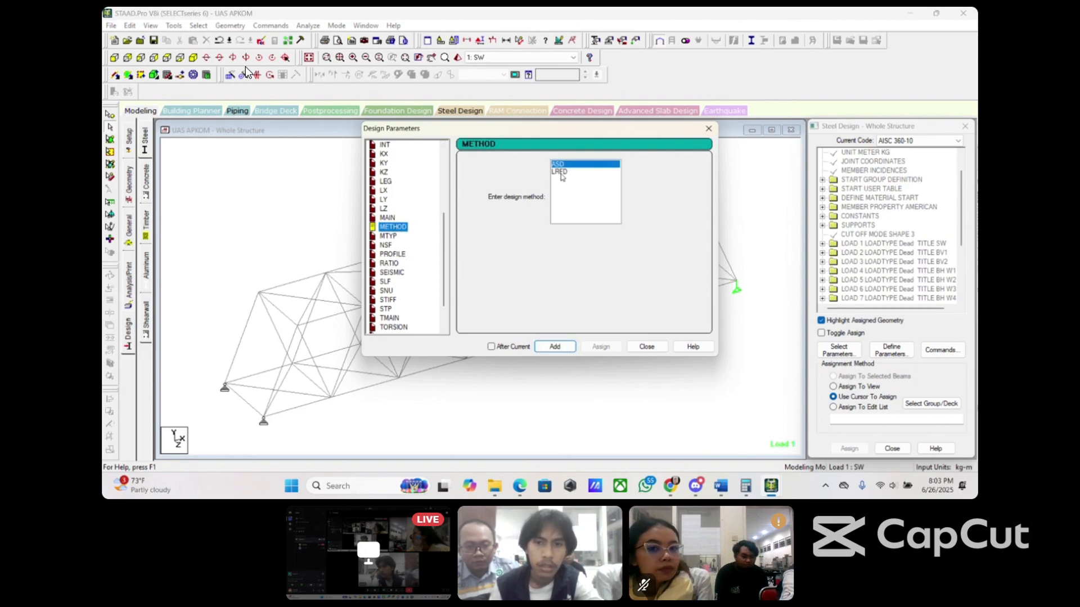
left_click(560, 172)
left_click(562, 347)
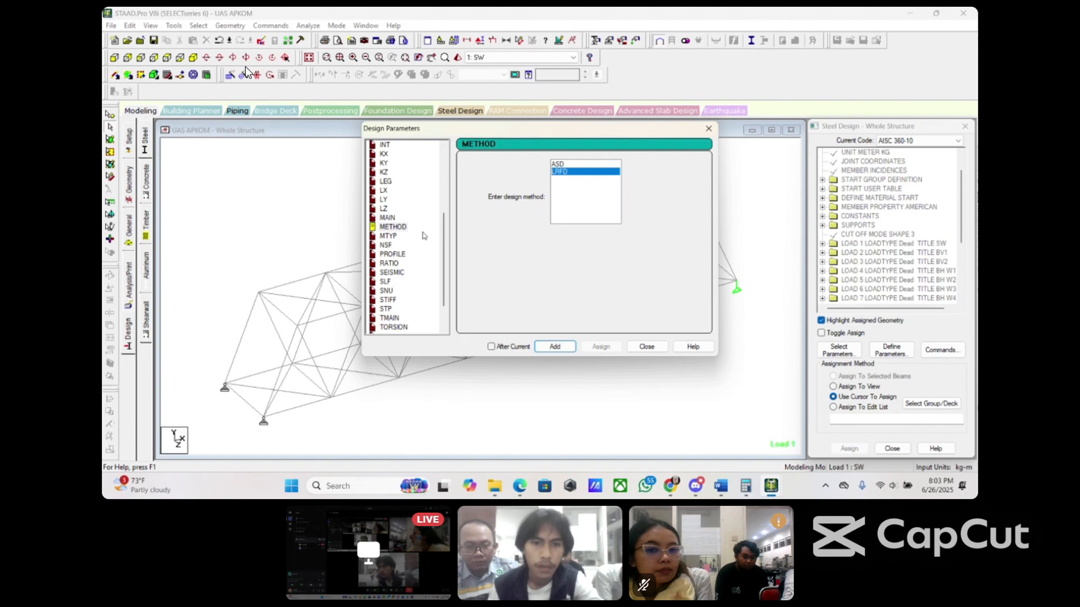
left_click(393, 227)
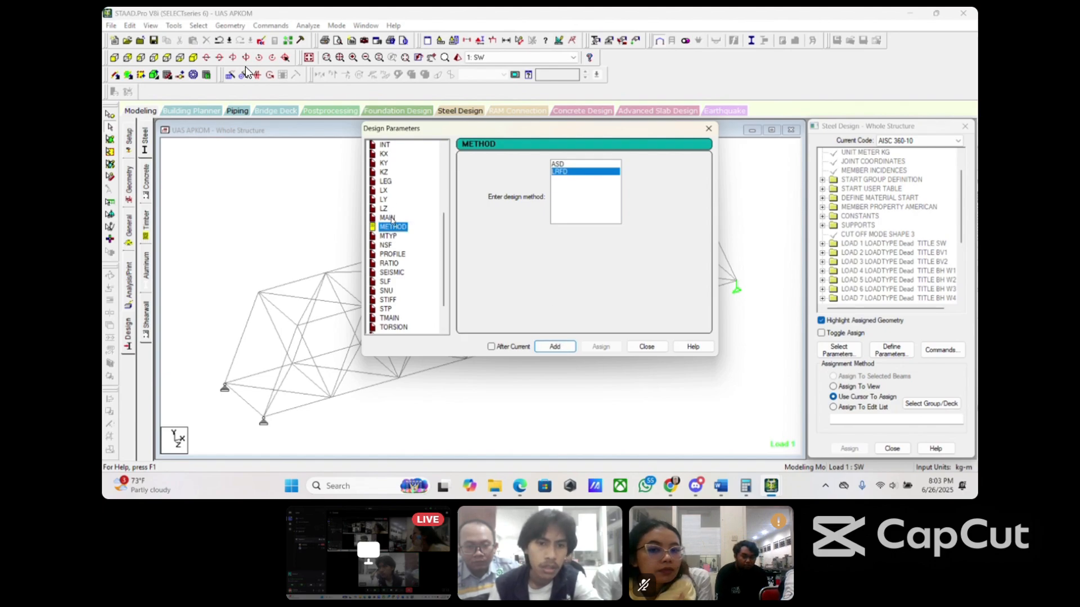
left_click(387, 217)
left_click(393, 227)
left_click(555, 347)
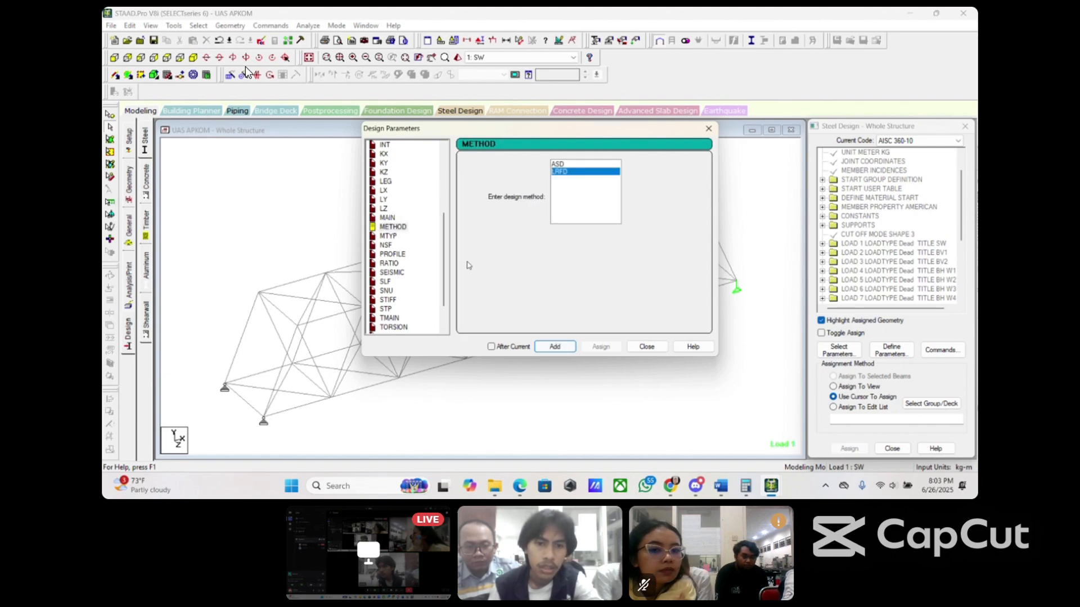
Step: Add the TRACK design parameter with option 2, printing the design output at maximum detail level
scroll(446, 259, "down", 2)
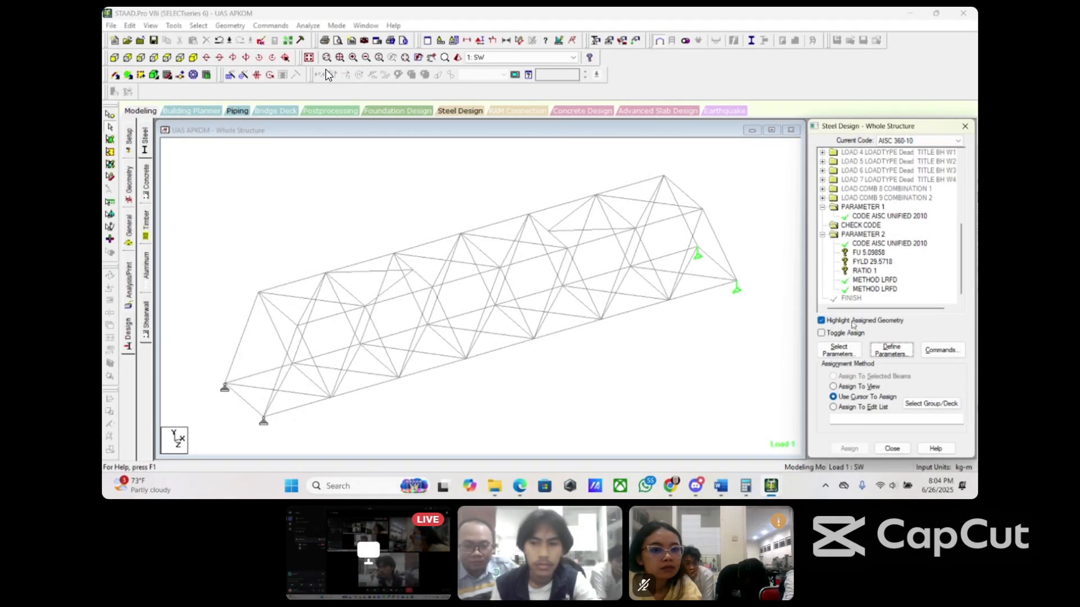
left_click(891, 350)
scroll(443, 279, "down", 5)
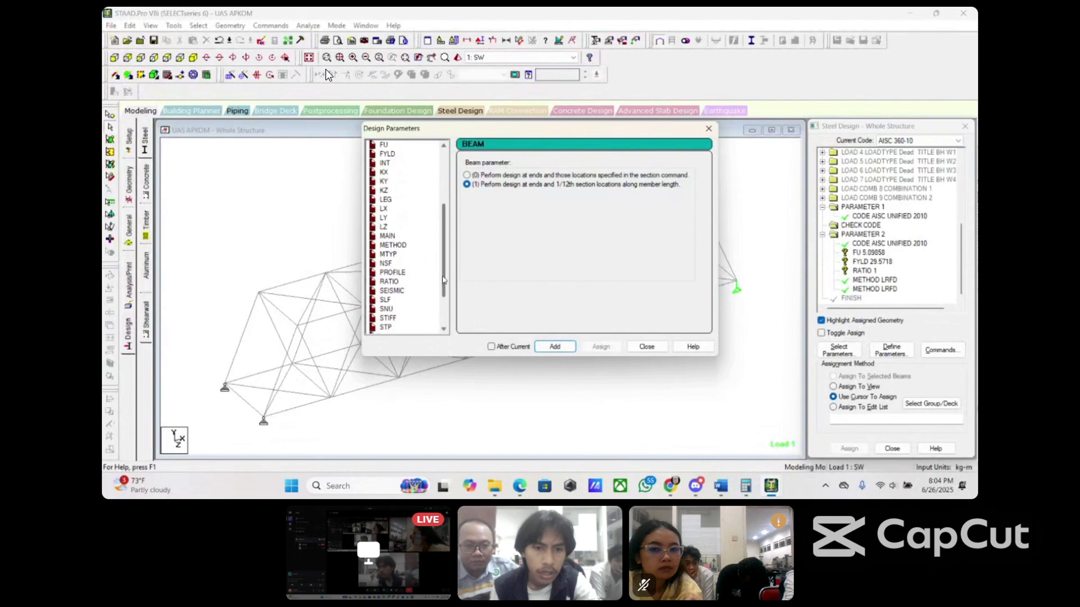
scroll(404, 302, "down", 2)
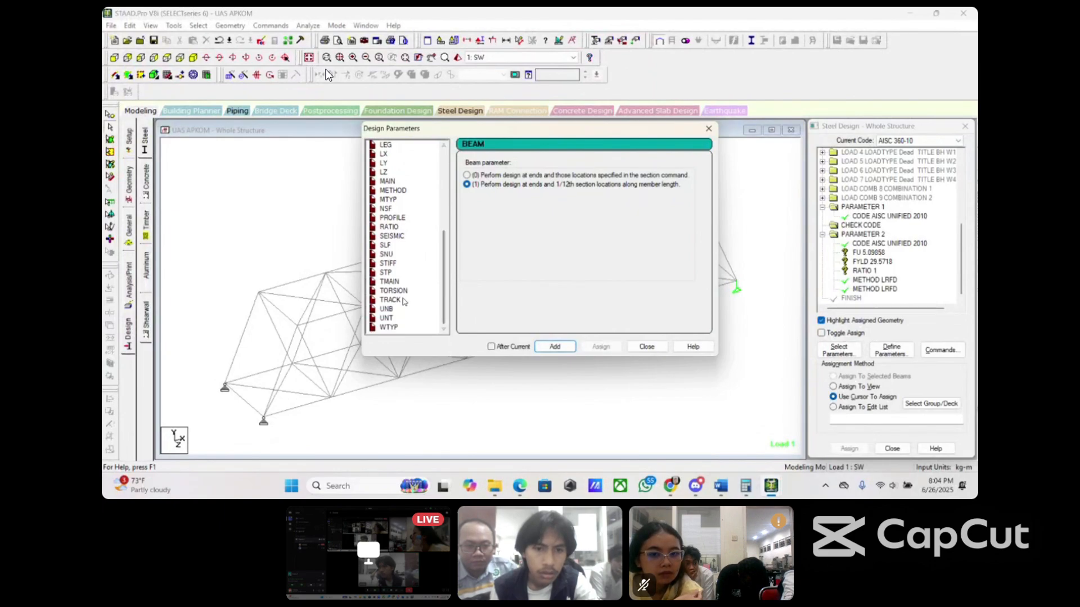
left_click(404, 302)
left_click(479, 194)
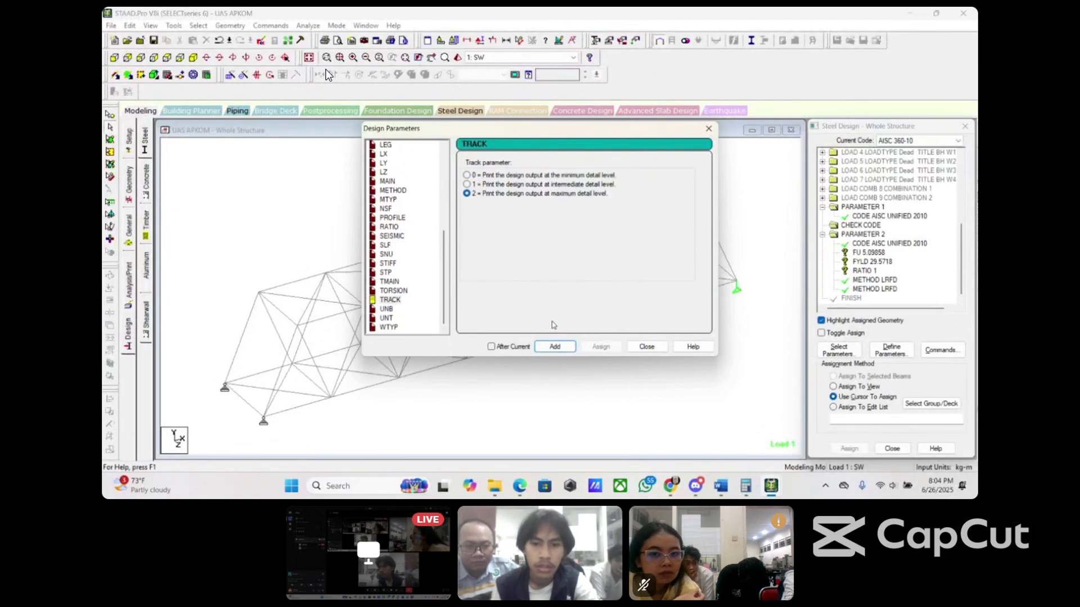
left_click(555, 347)
left_click(709, 129)
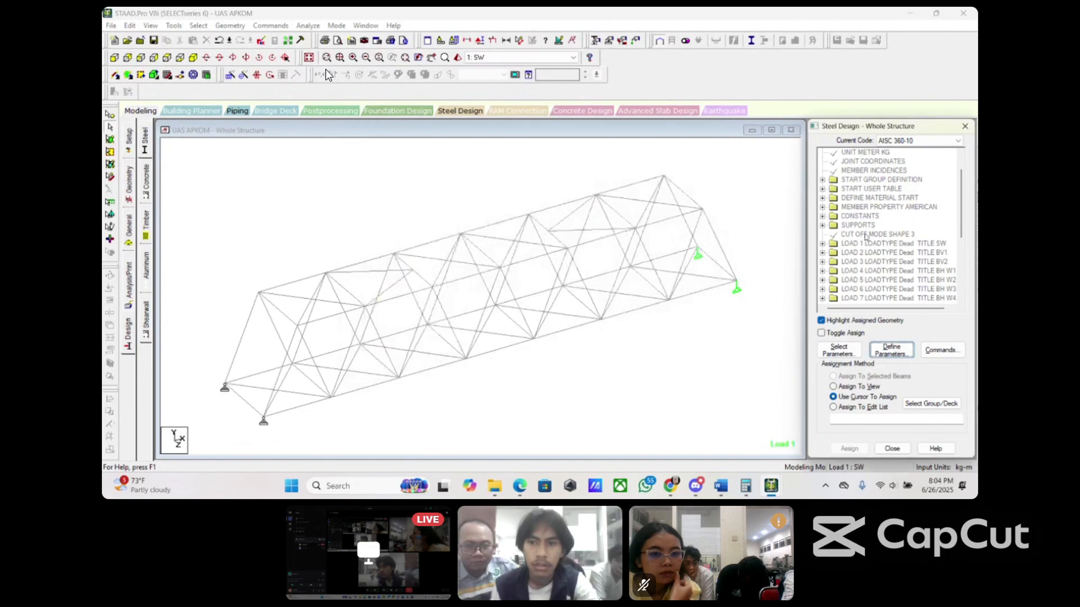
Step: Assign the FU 5.09858 and FYLD 29.5718 parameters of PARAMETER 2 to all members in the view
scroll(866, 238, "down", 2)
left_click_drag(961, 243, 961, 281)
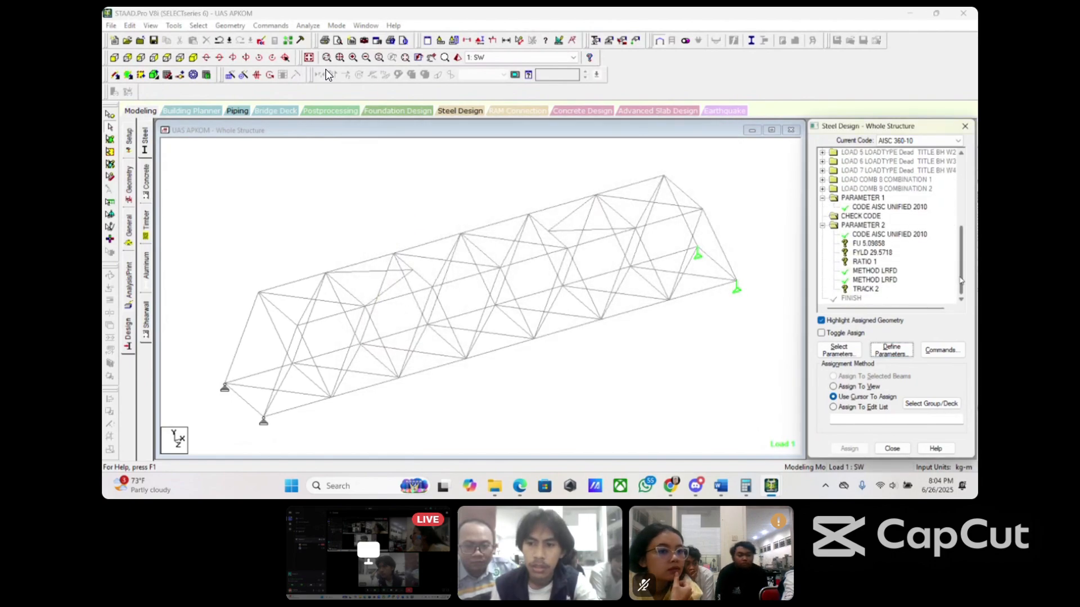
left_click(869, 242)
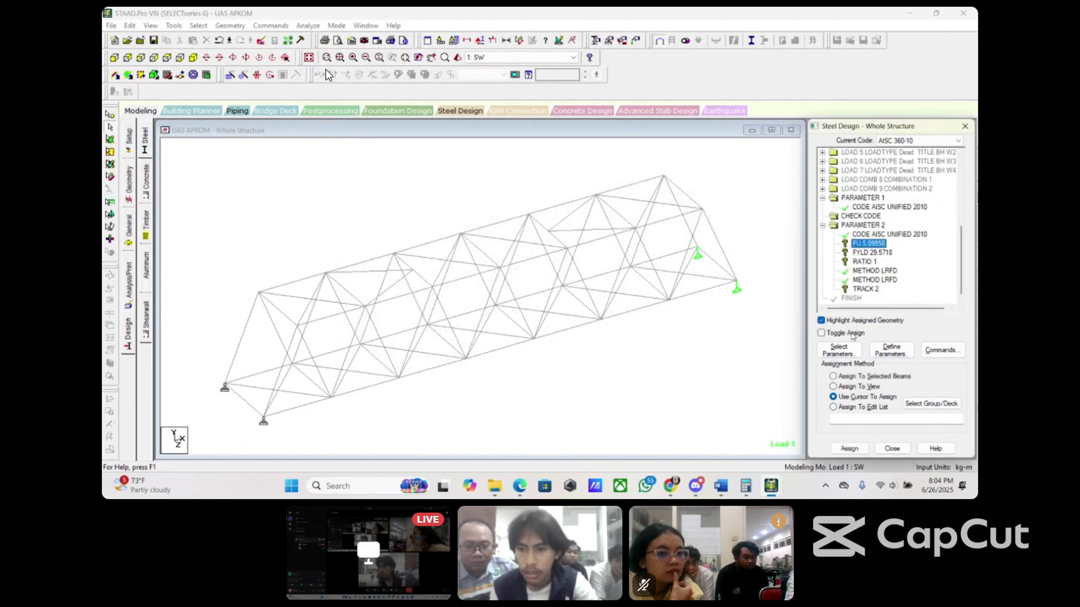
left_click(834, 387)
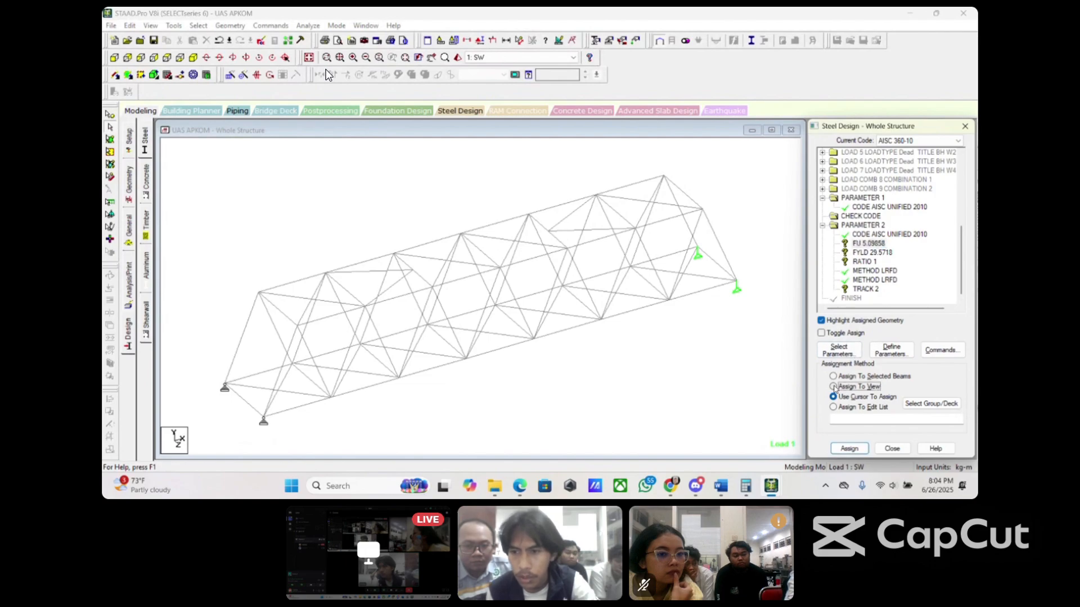
left_click(849, 448)
left_click(894, 316)
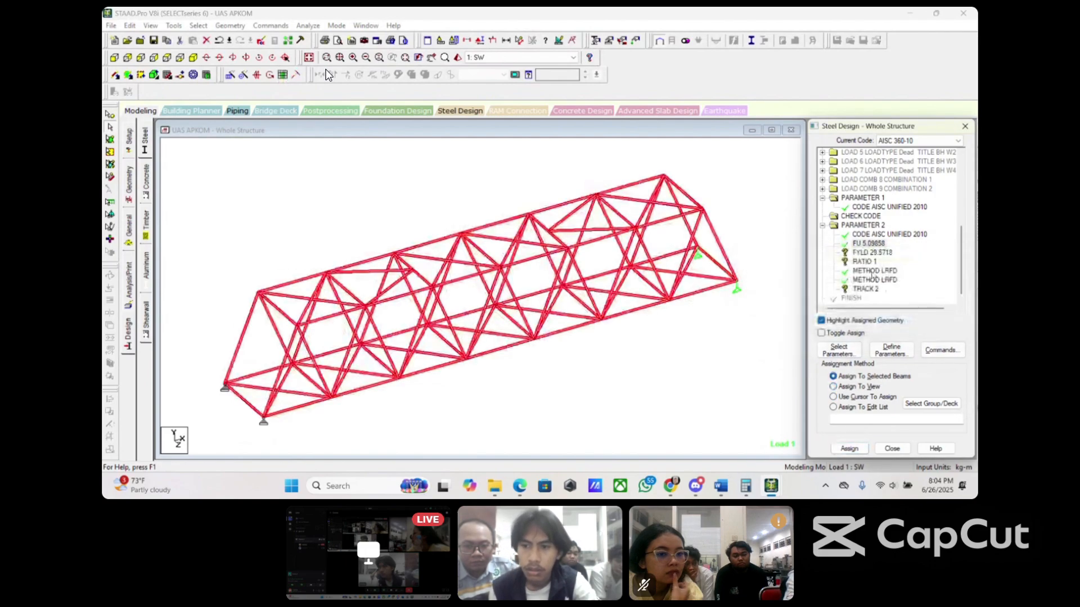
left_click(871, 252)
left_click(833, 386)
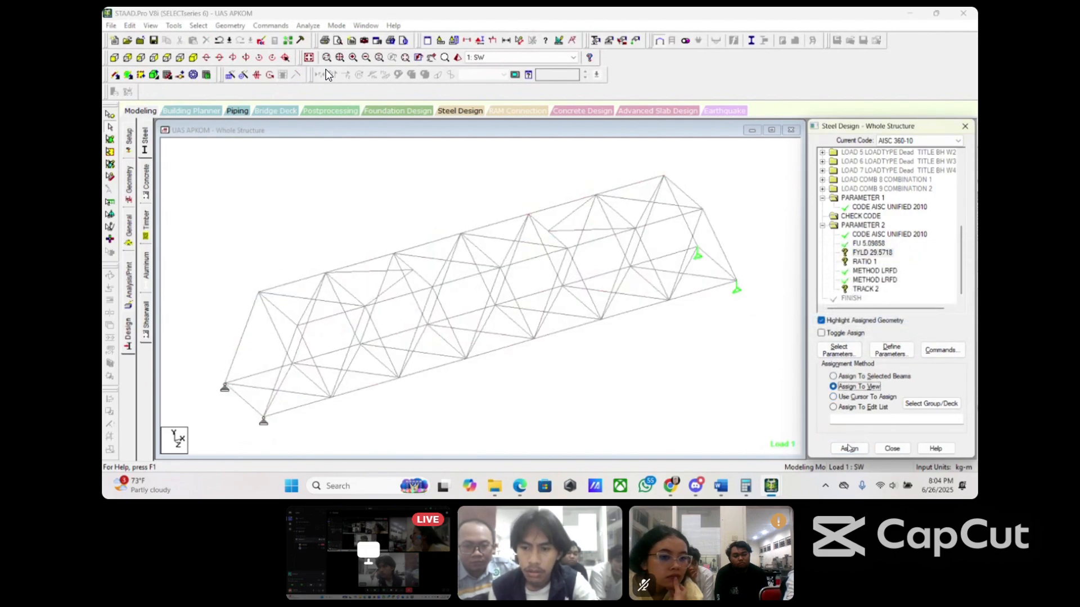
left_click(849, 449)
left_click(894, 314)
Step: Assign the RATIO 1 and TRACK 2 parameters of PARAMETER 2 to all members in the view
left_click(850, 262)
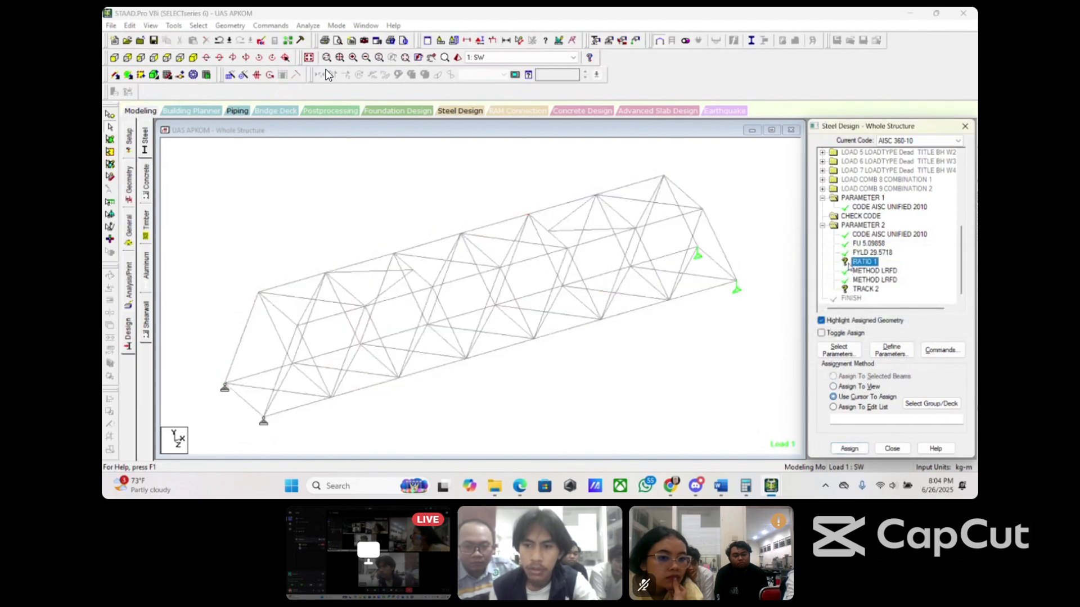
left_click(849, 448)
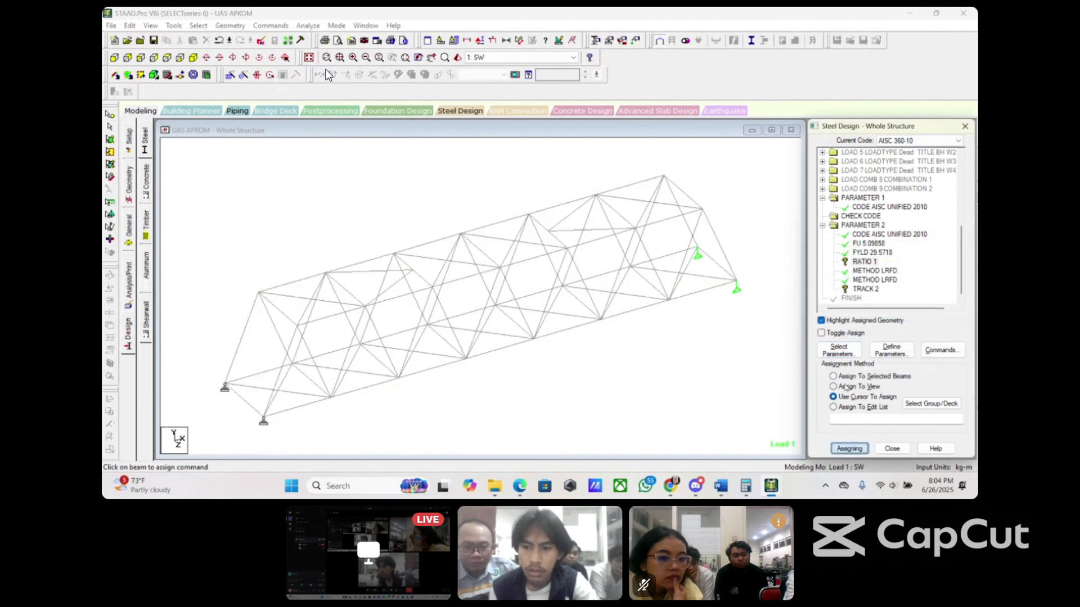
left_click(834, 386)
left_click(849, 448)
left_click(894, 317)
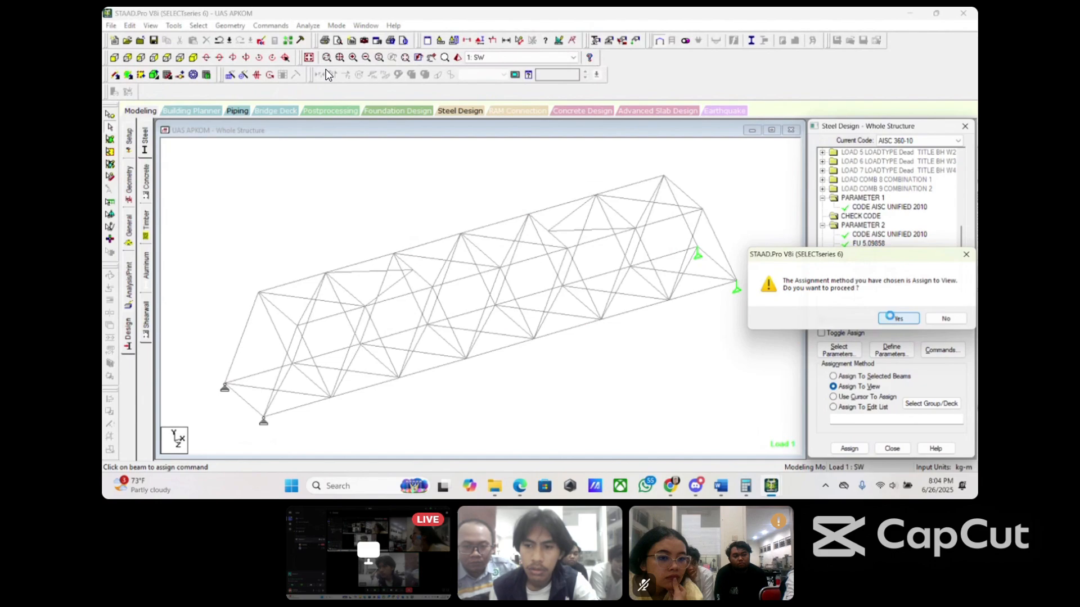
left_click(861, 289)
left_click(850, 388)
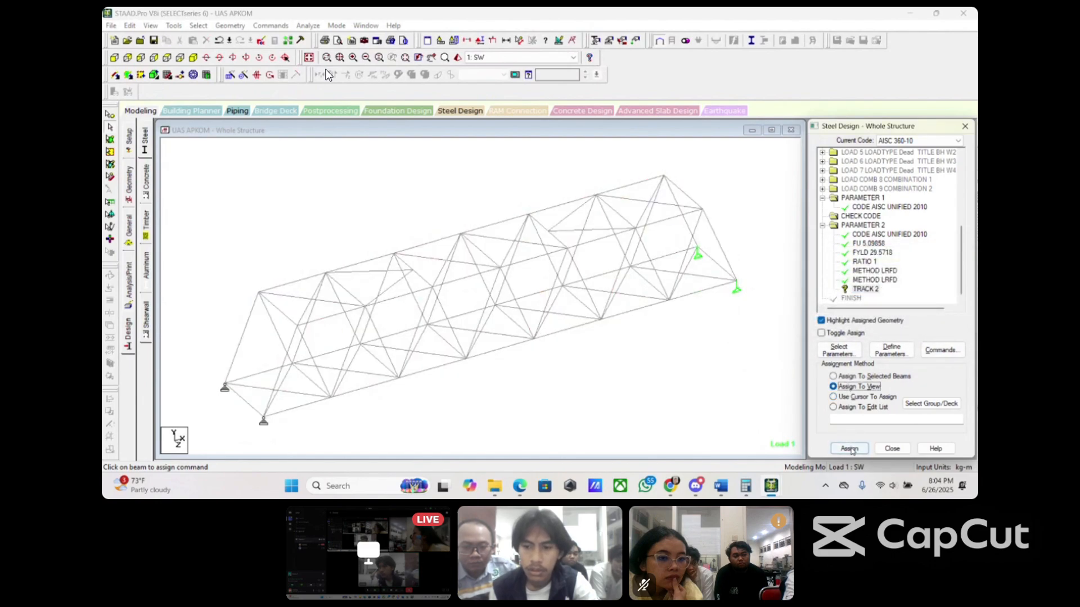
left_click(850, 448)
left_click(894, 316)
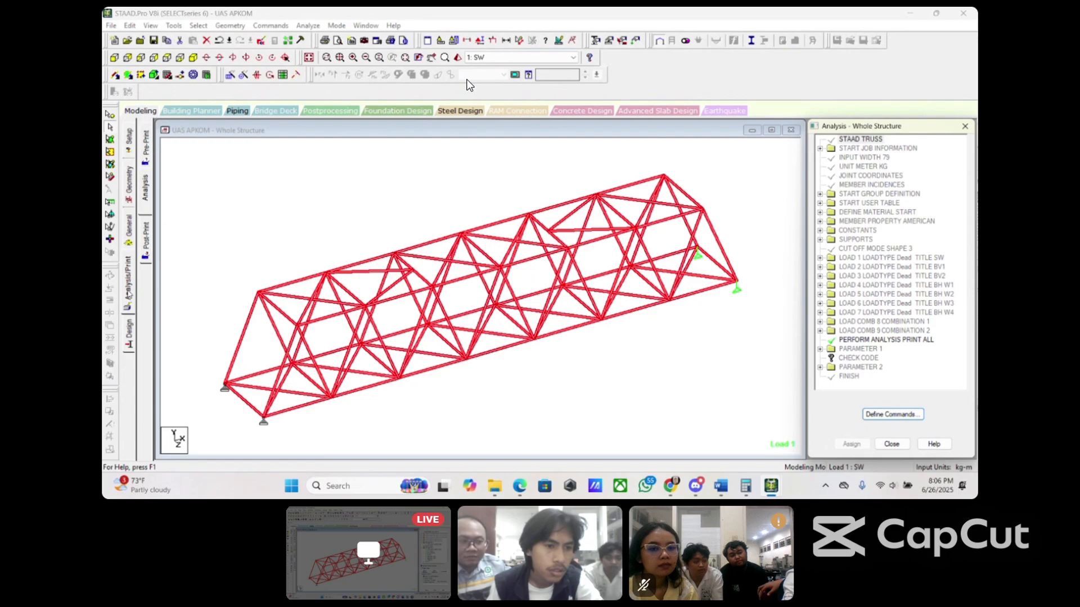
Step: Add a Perform Analysis command with the All print option
left_click(890, 414)
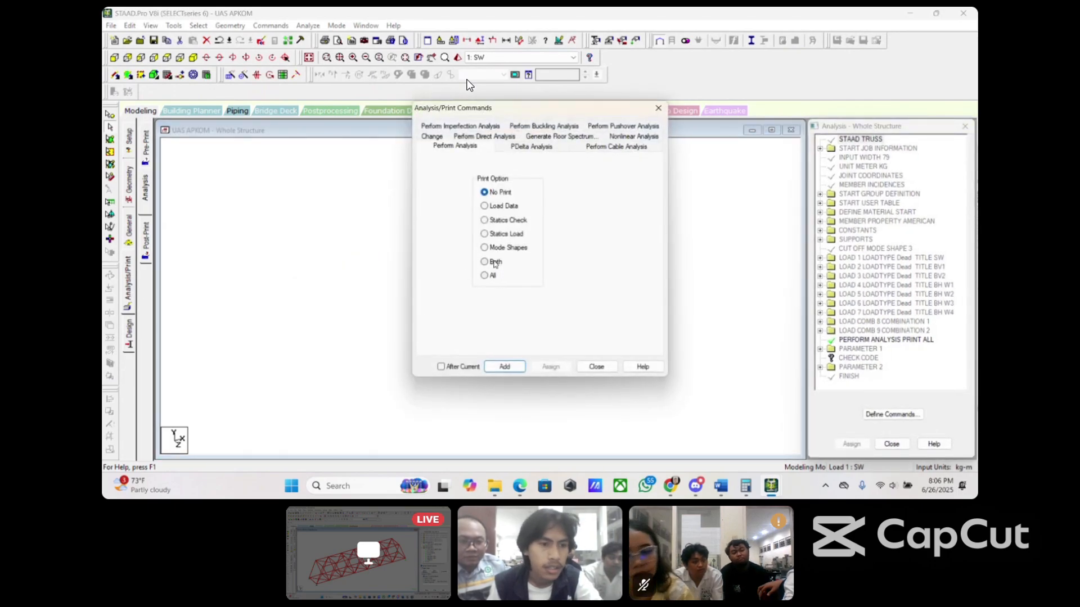
left_click(485, 275)
left_click(504, 366)
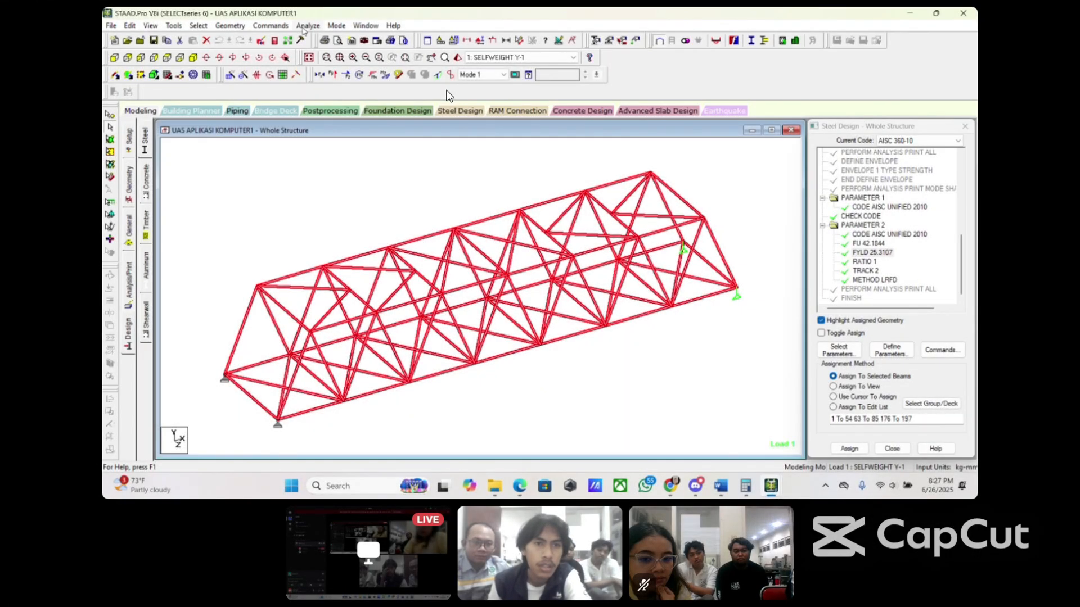
Step: Run the analysis of the truss bridge and close the analysis report when it finishes
left_click(304, 27)
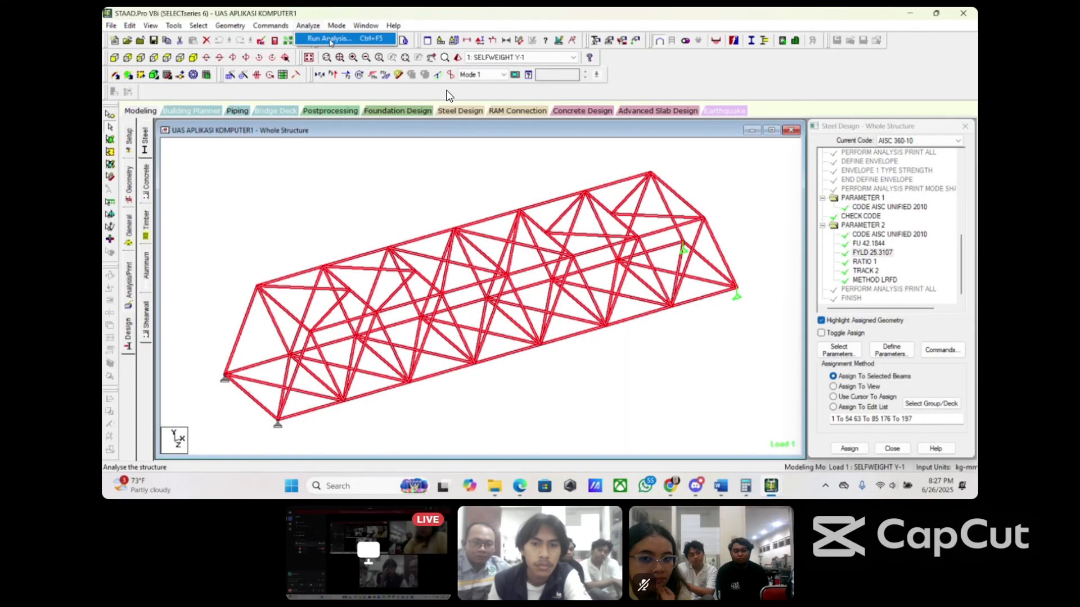
left_click(330, 40)
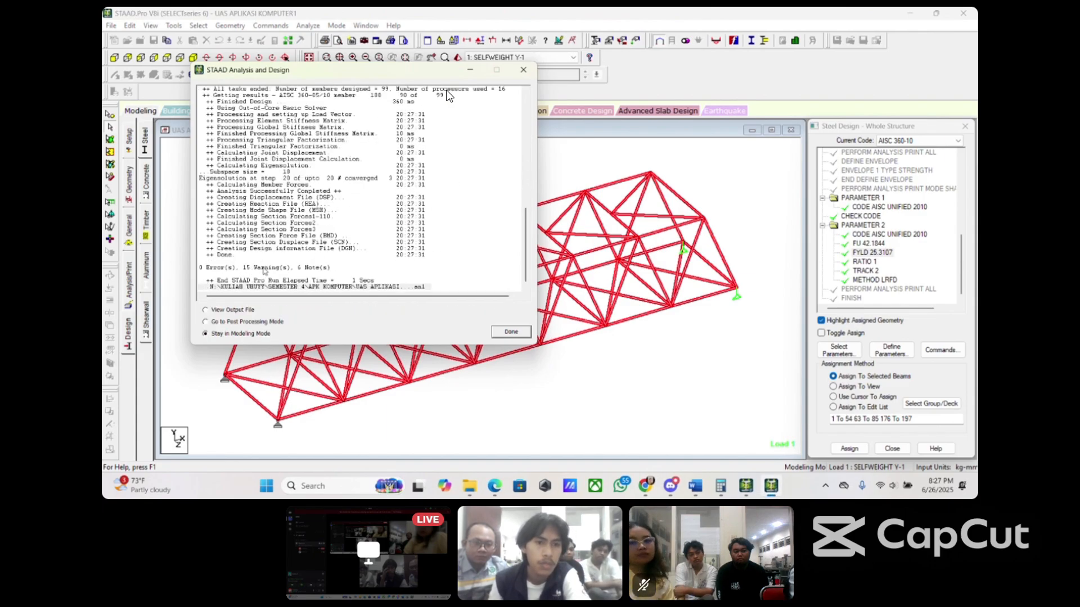
left_click(510, 332)
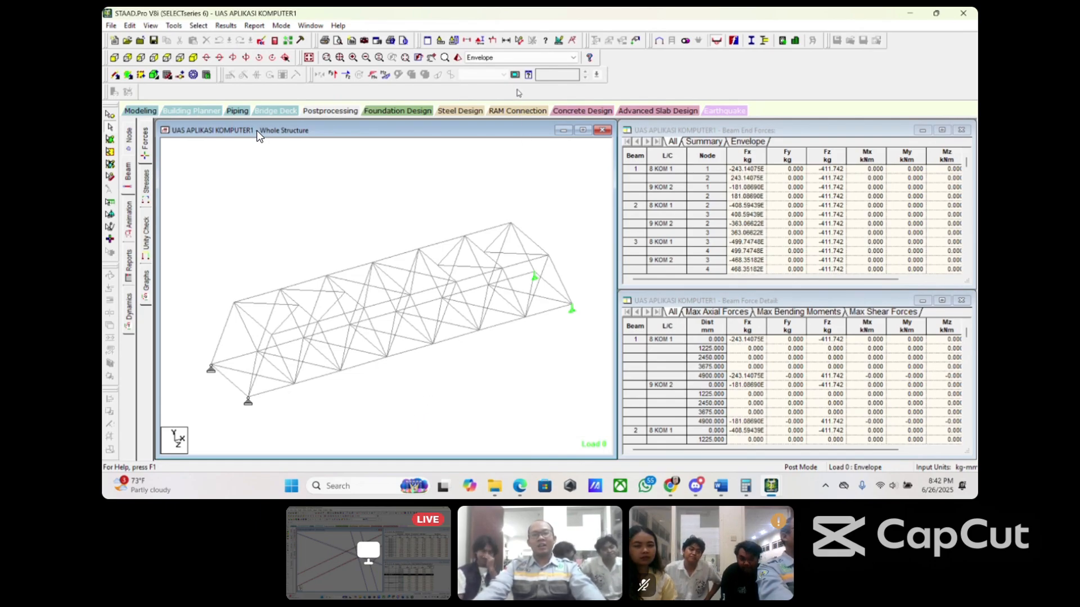
Step: Switch the displayed results to load case 8: KOM 1 and examine the truss's Shear Z diagram
left_click(509, 57)
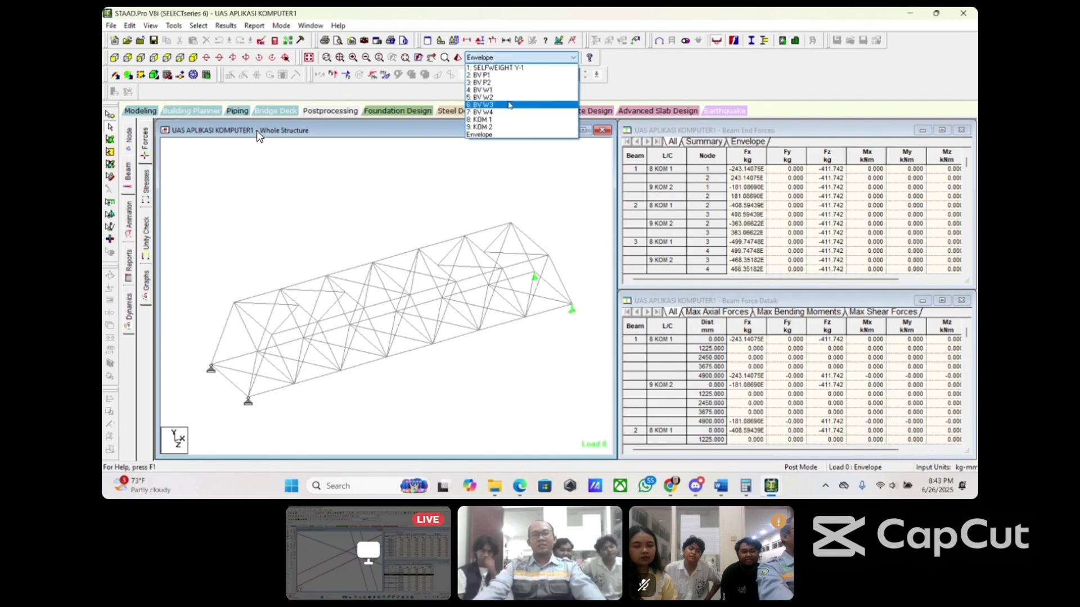
left_click(506, 120)
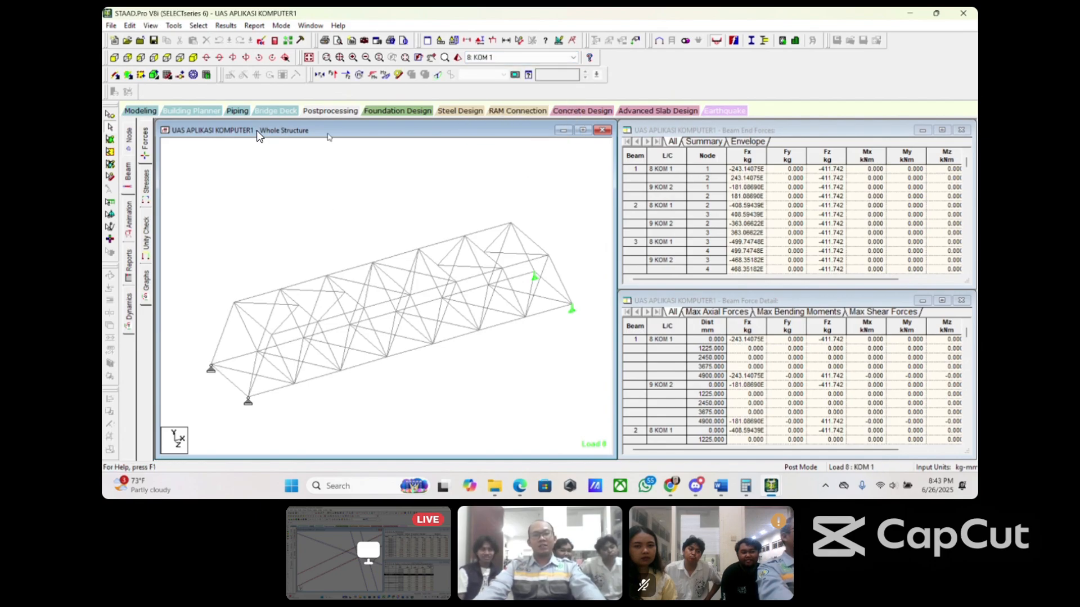
left_click(324, 82)
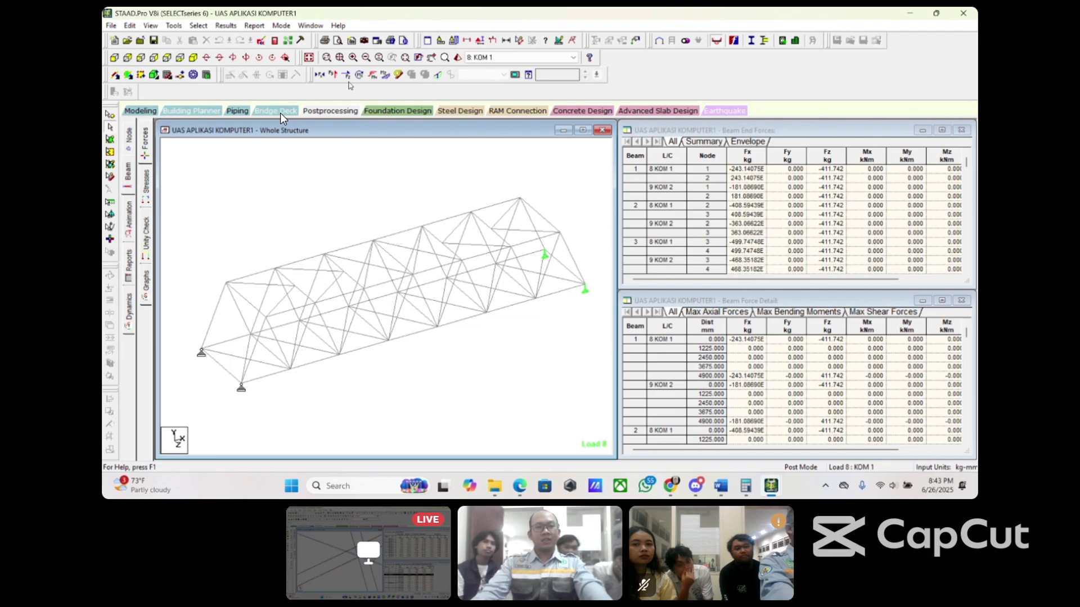
left_click(346, 75)
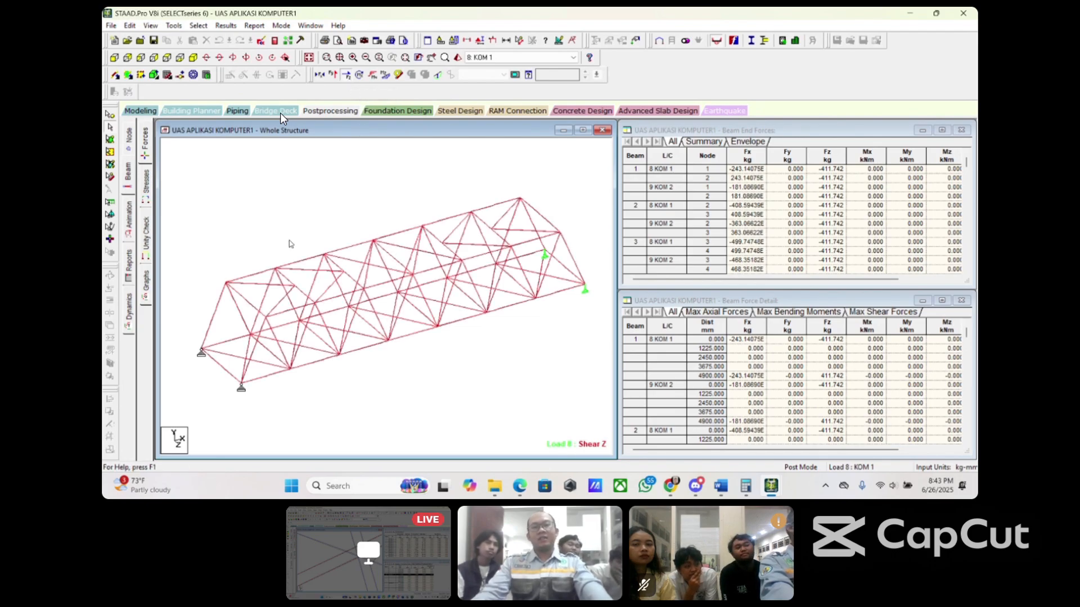
scroll(290, 238, "down", 3)
scroll(289, 287, "up", 3)
middle_click_drag(295, 285, 303, 278)
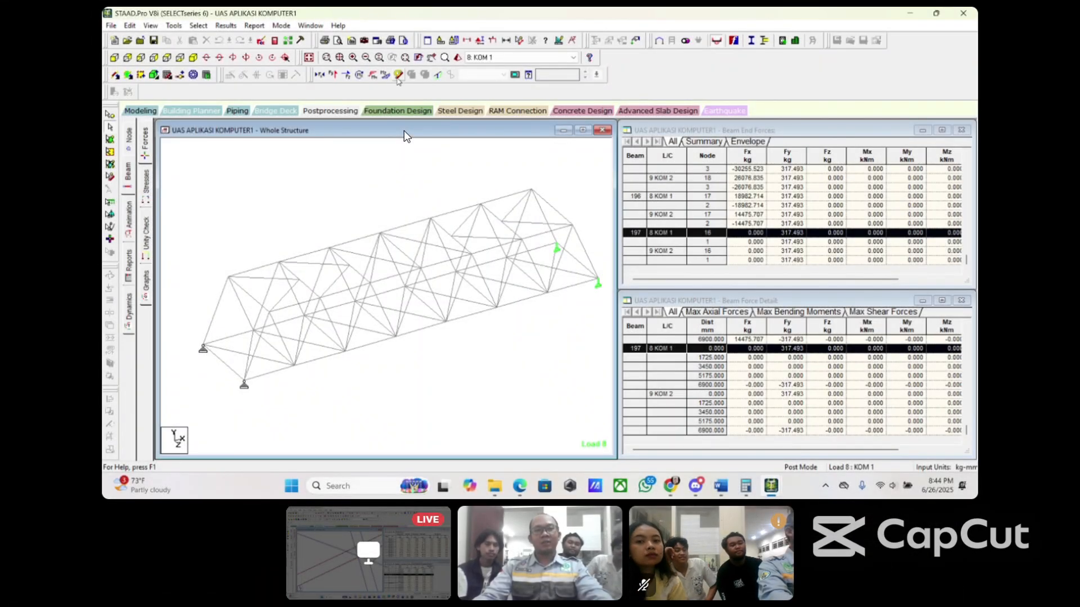
left_click(385, 74)
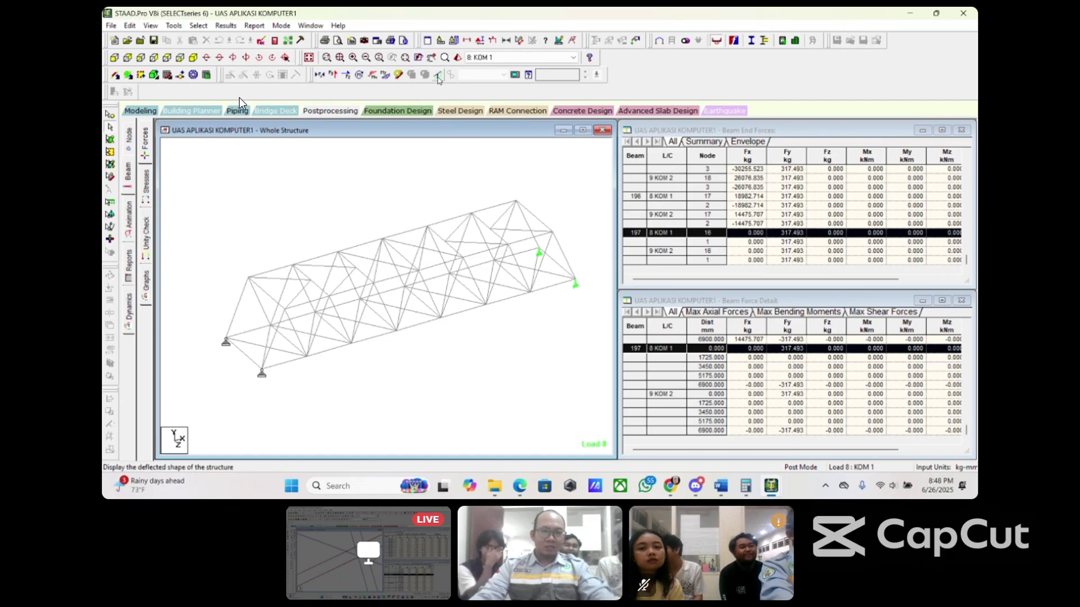
Step: Display the truss's deflected shape for KOM 1 and set the displacement diagram scale to 0.01 mm per mm
left_click(438, 76)
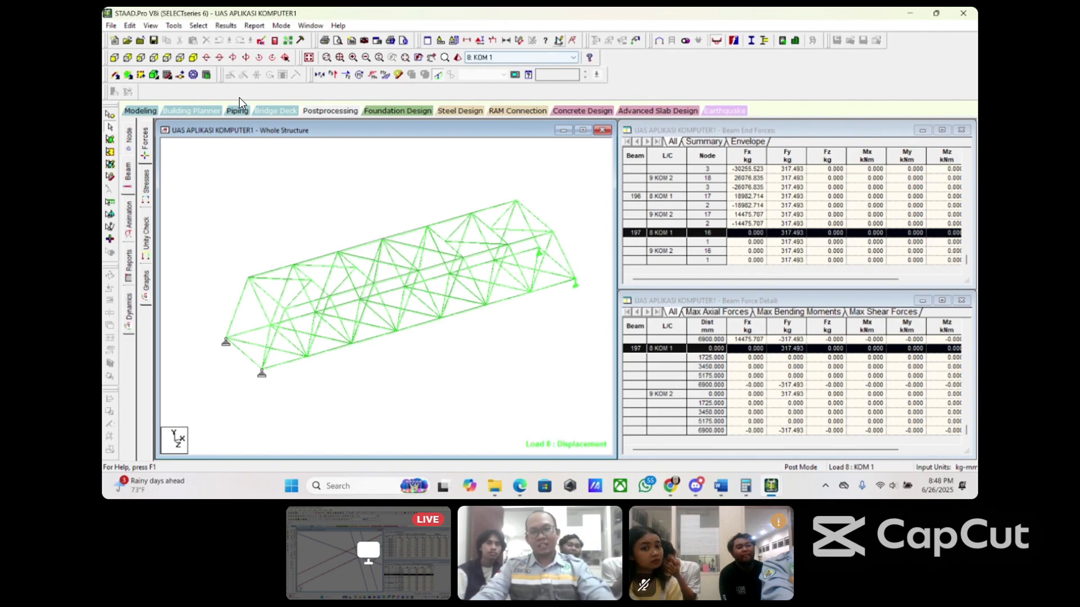
left_click(559, 42)
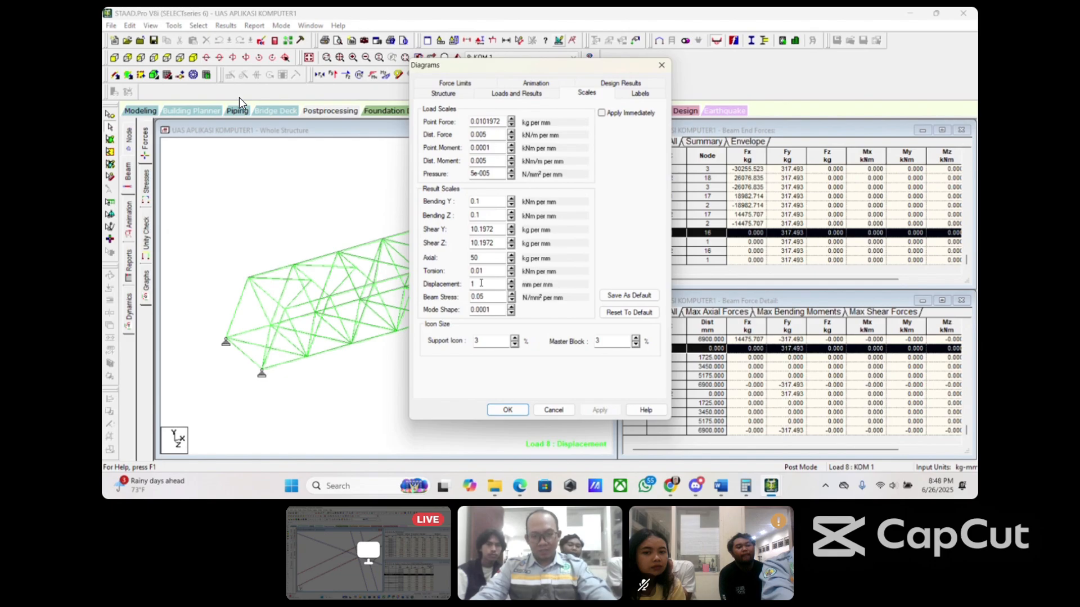
left_click_drag(480, 283, 465, 291)
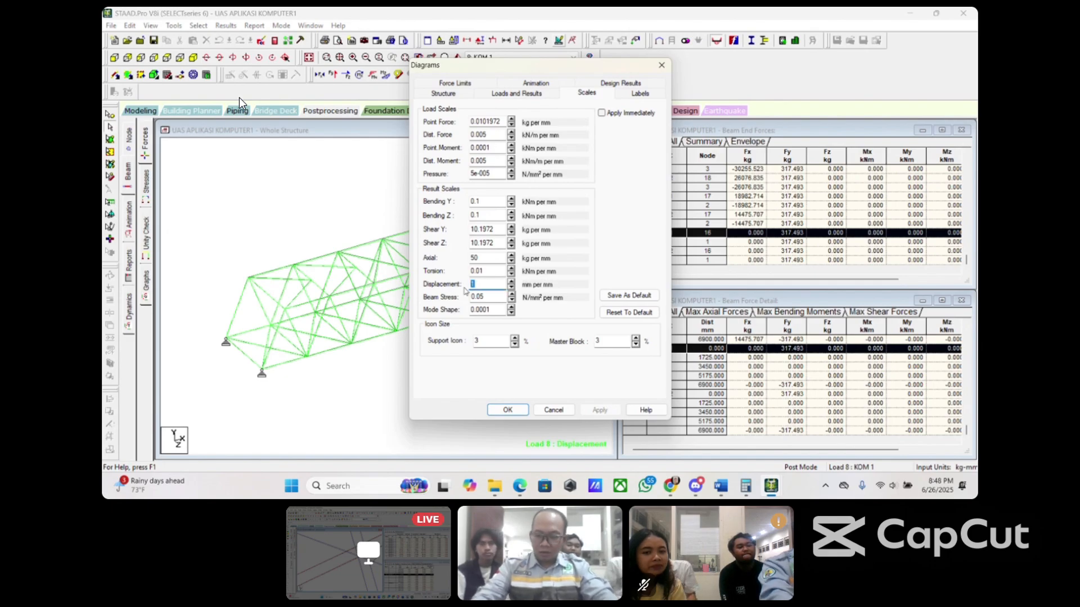
type("0")
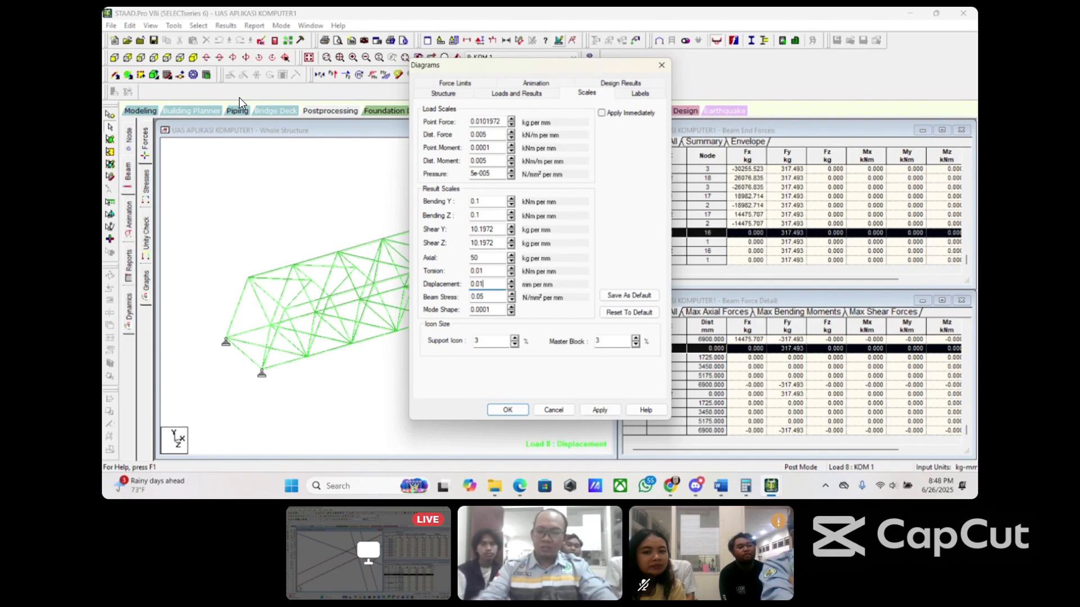
left_click(600, 410)
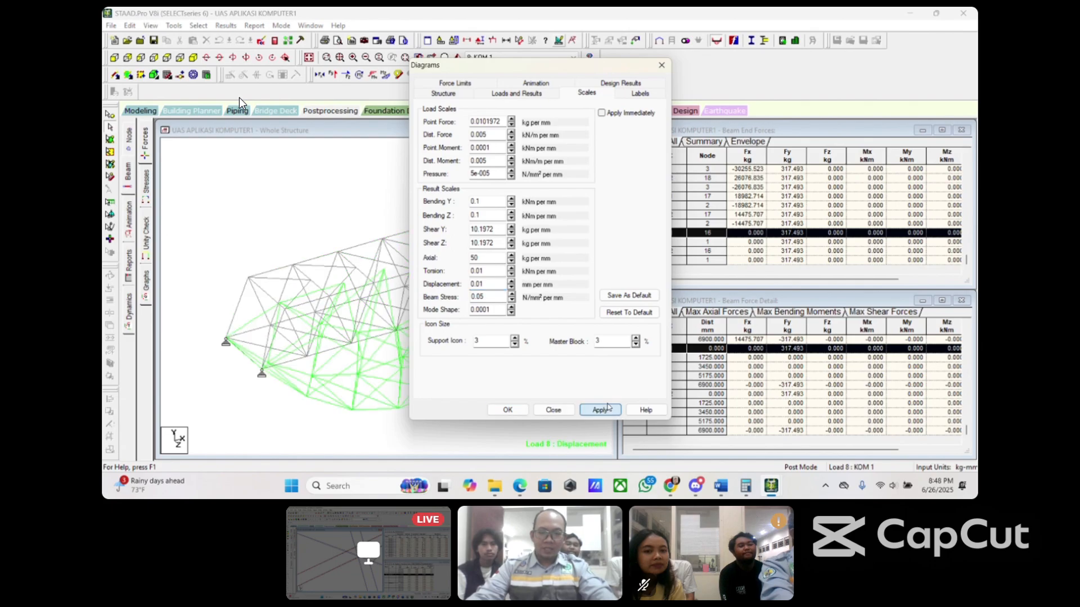
left_click(507, 410)
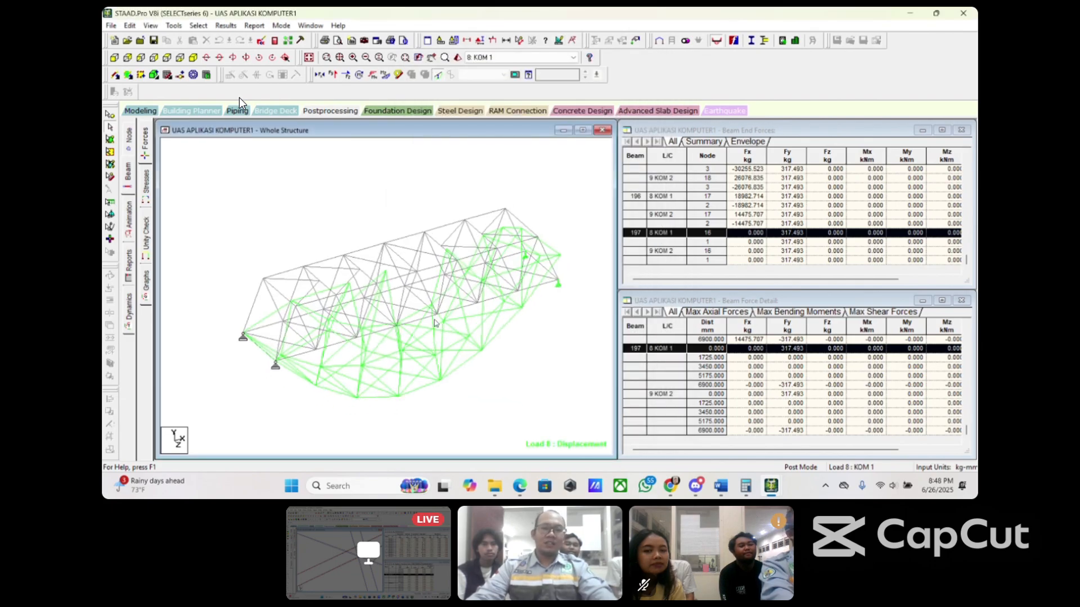
scroll(444, 329, "up", 1)
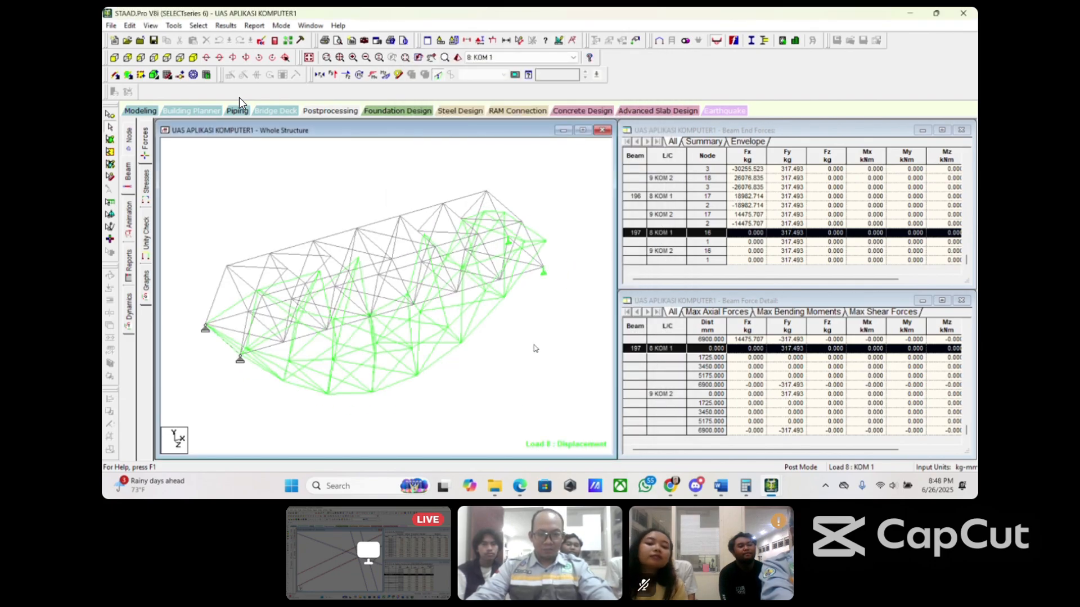
right_click(518, 338)
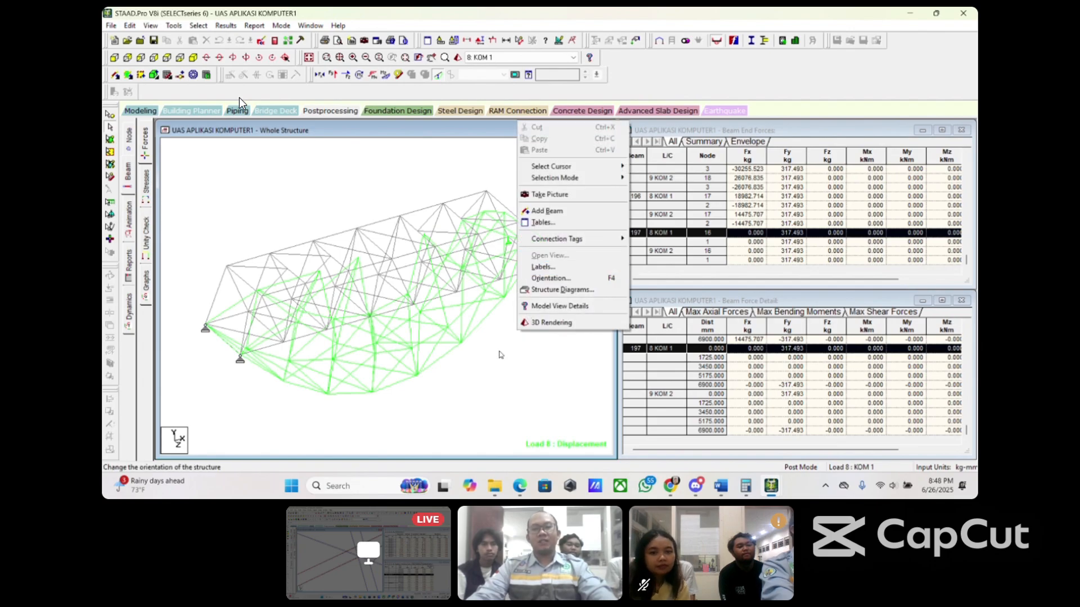
left_click(501, 354)
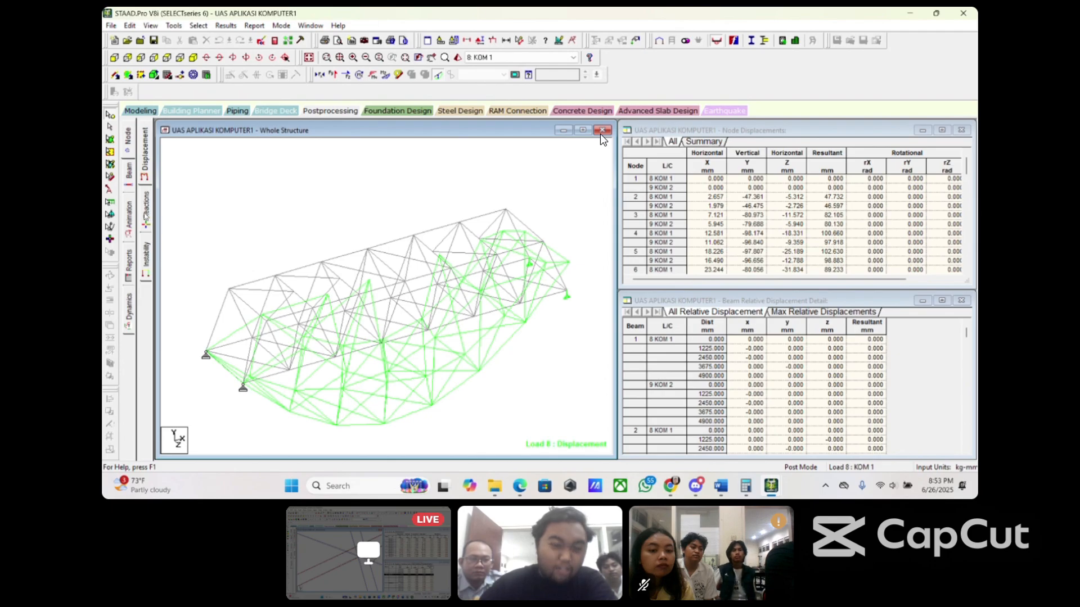
Step: Examine the truss's support reactions and the members' unity check ratios for load case KOM 1
left_click(146, 217)
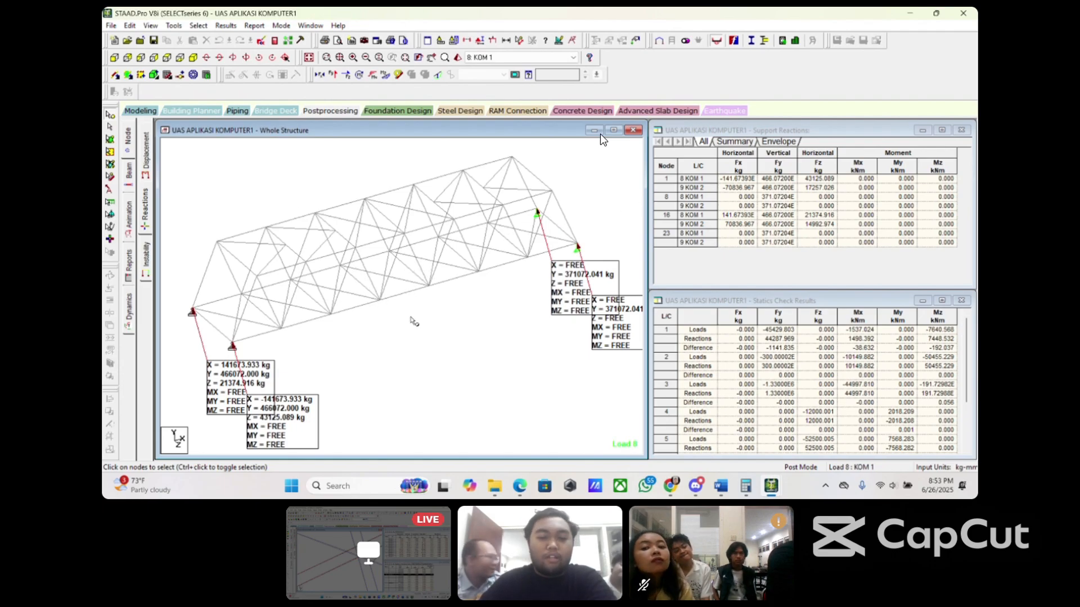
middle_click_drag(411, 317, 436, 367)
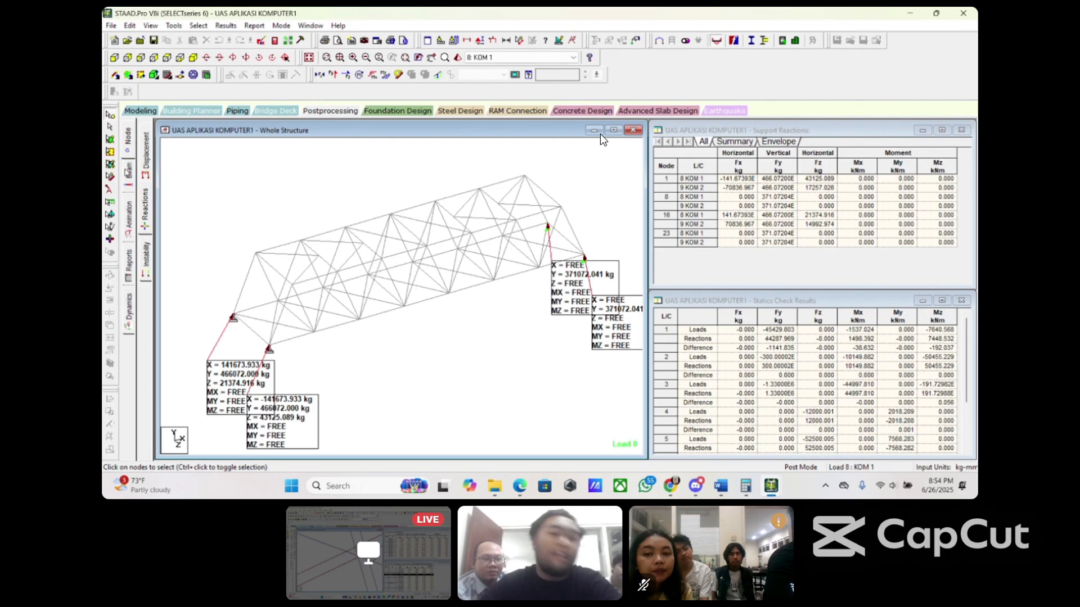
left_click(128, 169)
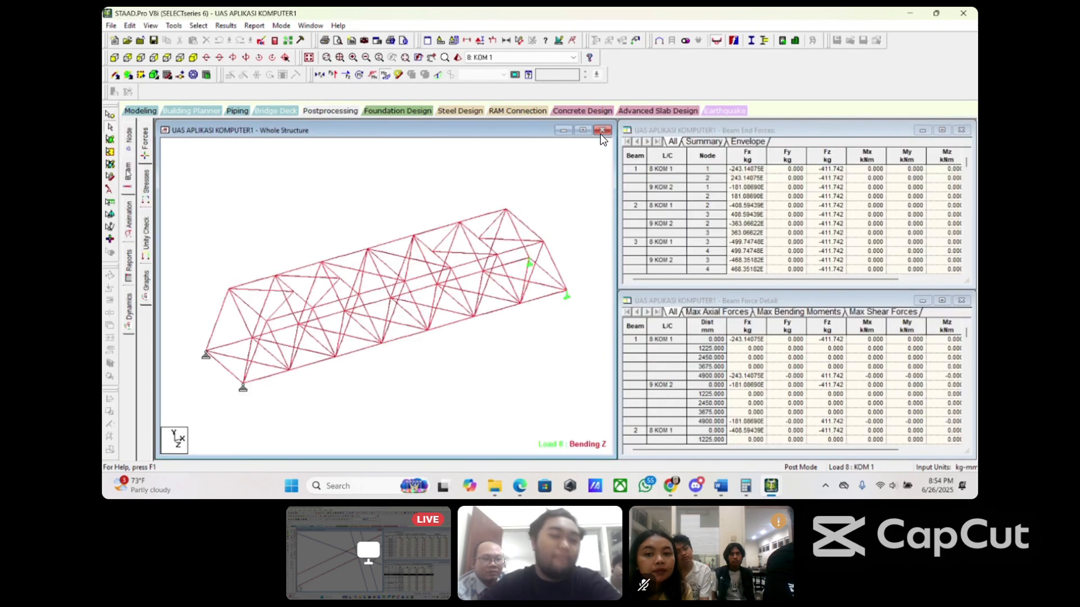
left_click(146, 235)
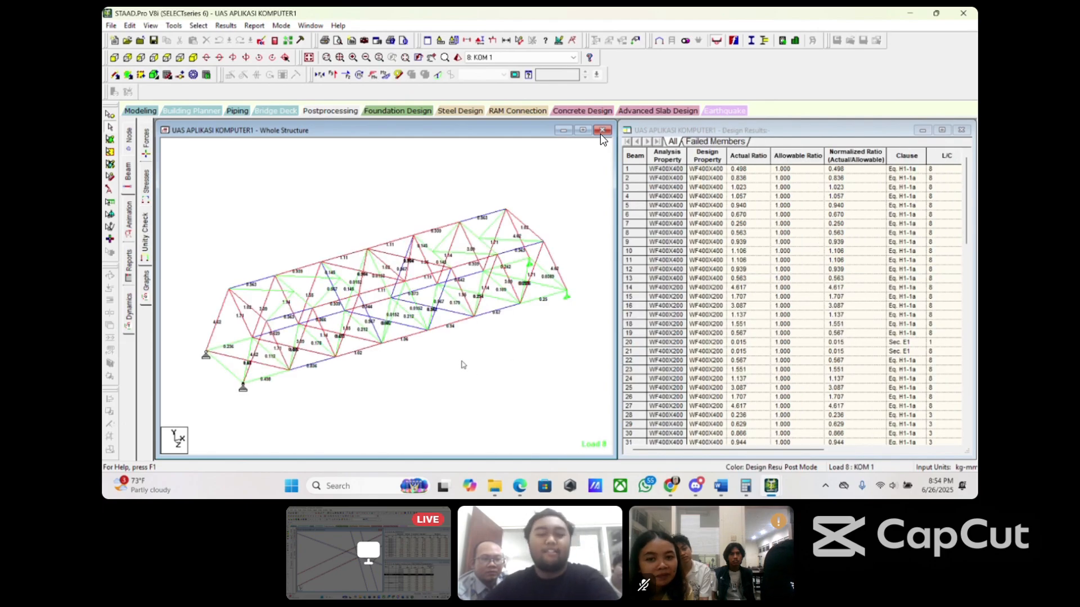
scroll(434, 297, "down", 1)
scroll(303, 294, "up", 1)
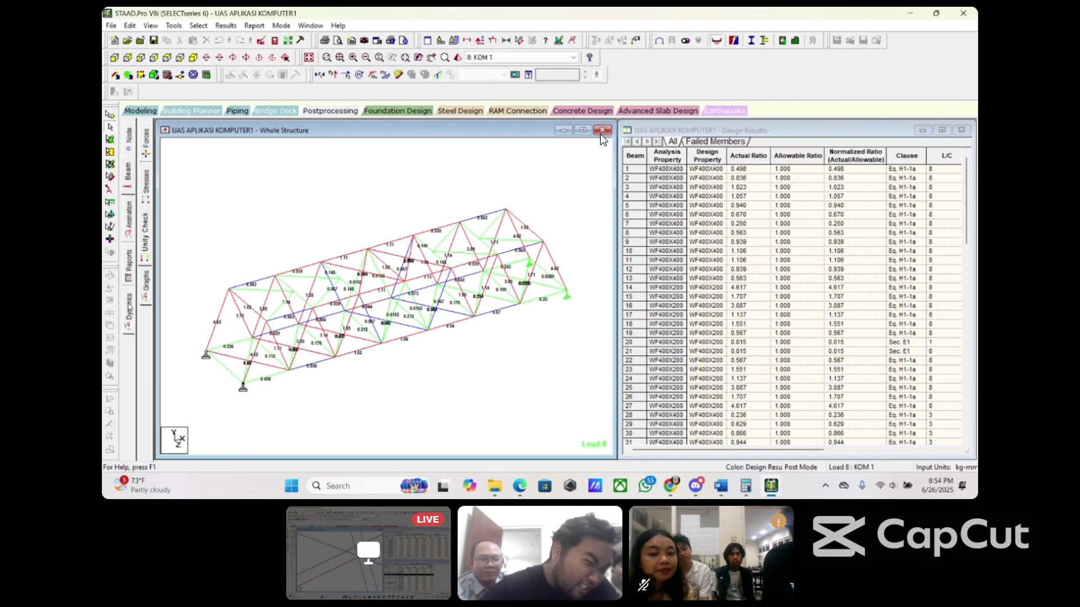
Step: Display the truss's dynamic mode shapes and examine Mode 1, Mode 2 and Mode 3
left_click(128, 307)
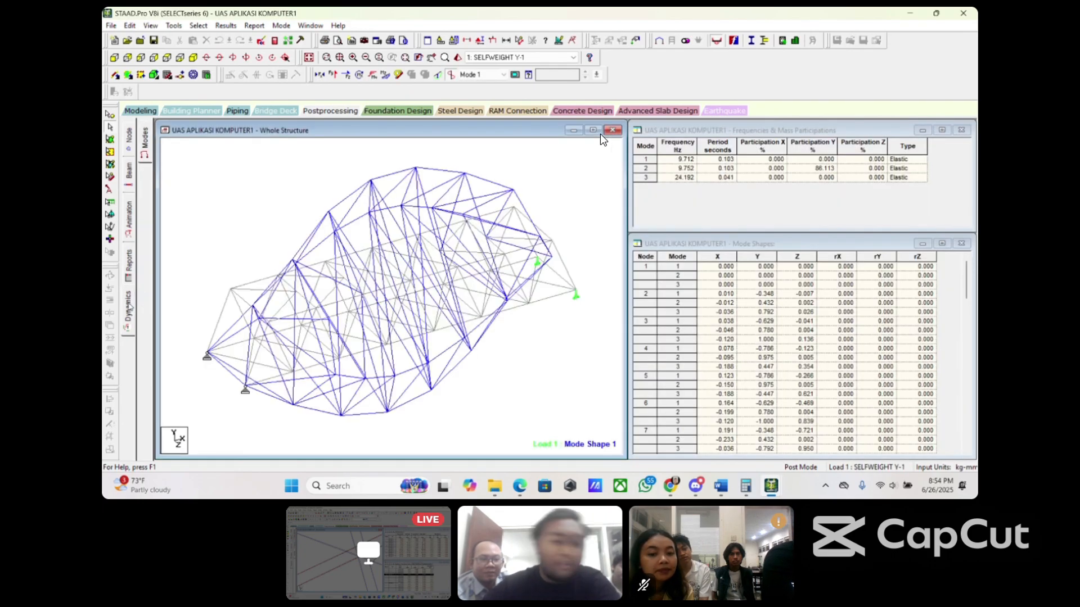
left_click(488, 78)
left_click(492, 92)
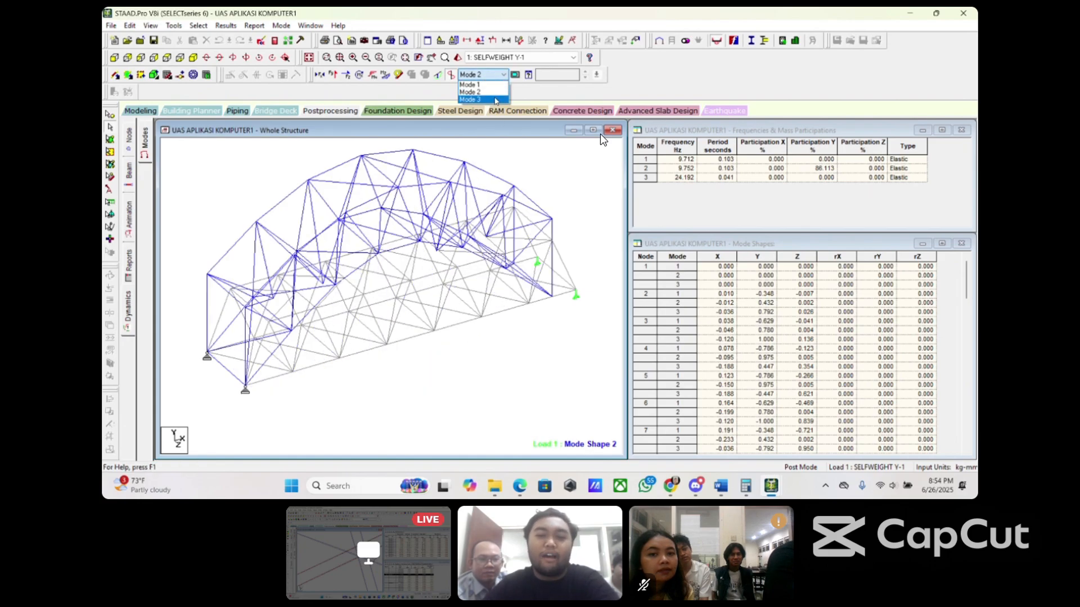
left_click(495, 100)
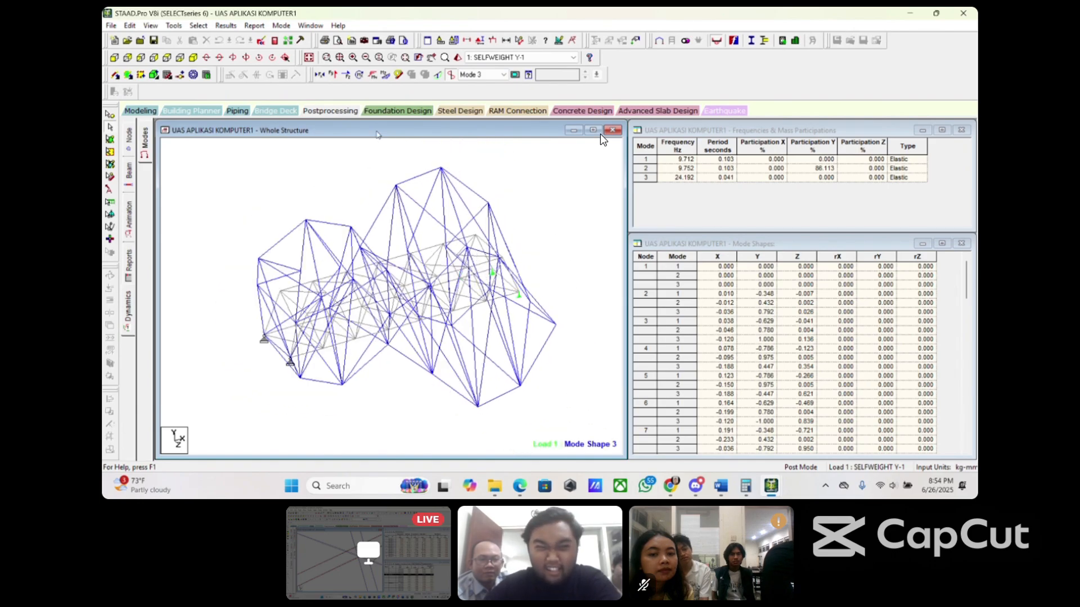
Step: Open the model's input file in the STAAD.Pro Editor and review the commands from joint coordinates through the load definitions
left_click(261, 41)
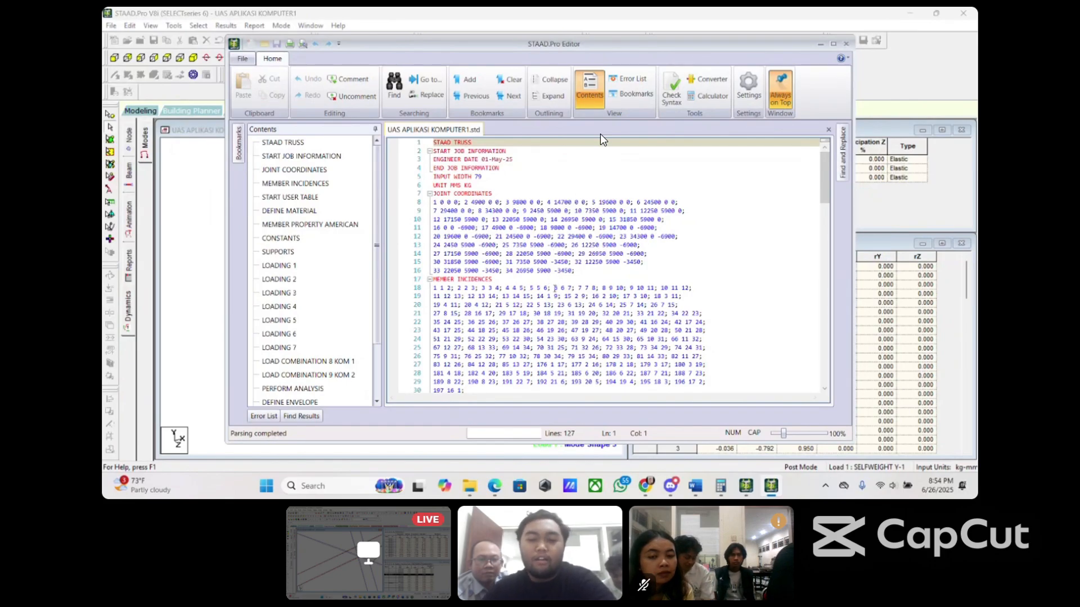
scroll(589, 258, "down", 11)
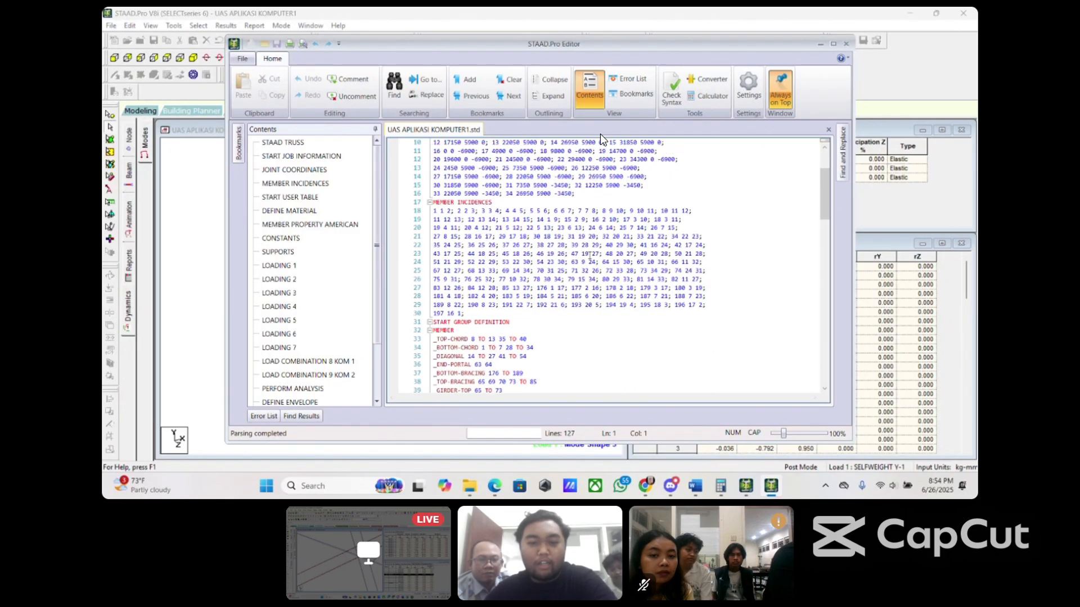
scroll(590, 256, "up", 8)
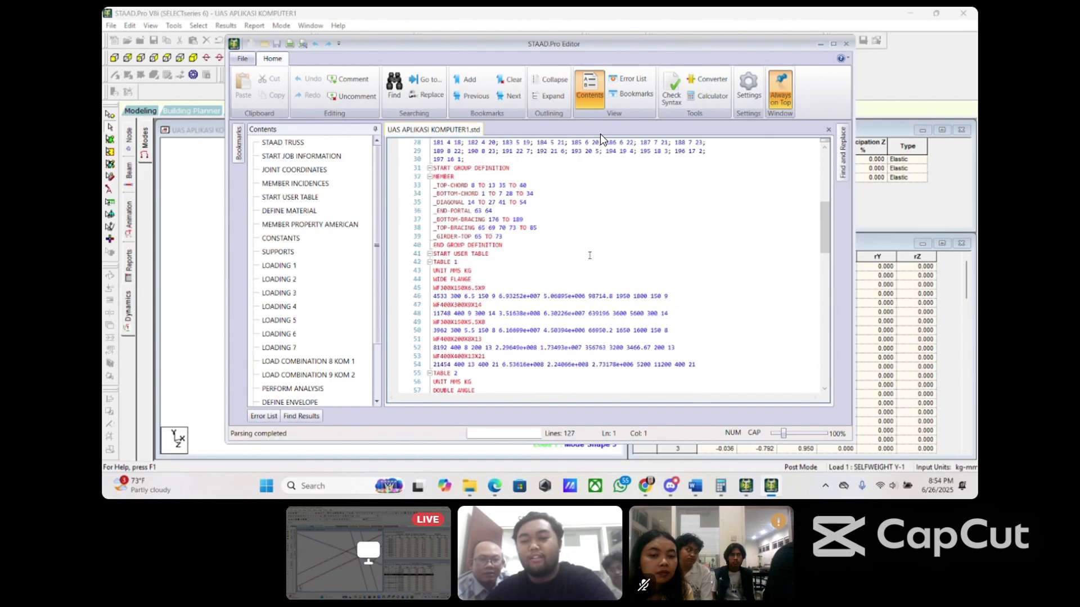
scroll(602, 138, "up", 3)
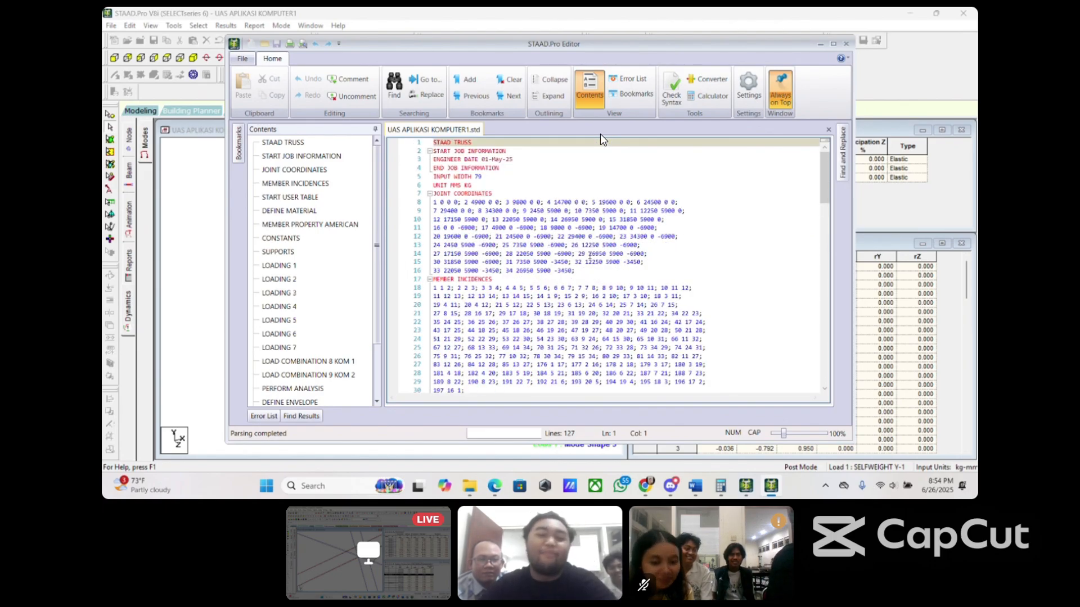
scroll(602, 139, "down", 3)
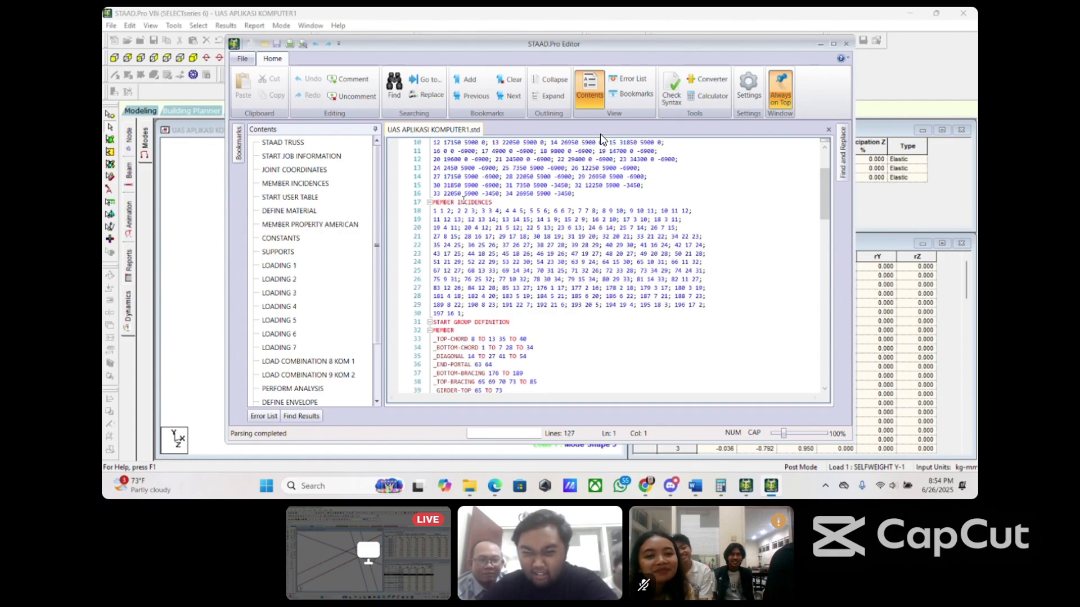
scroll(602, 139, "down", 4)
scroll(602, 138, "down", 11)
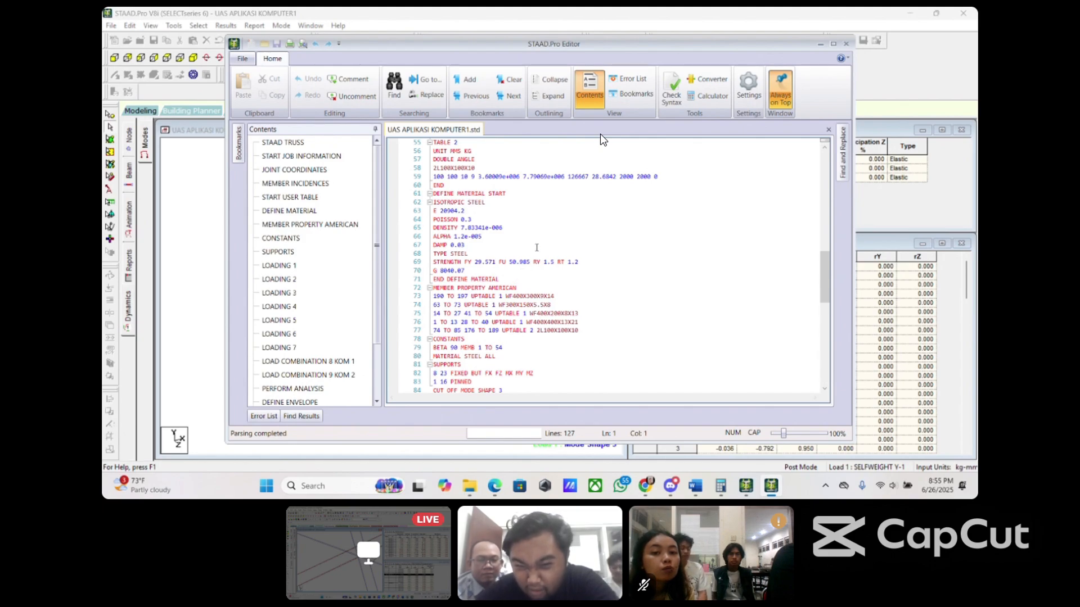
scroll(540, 245, "down", 15)
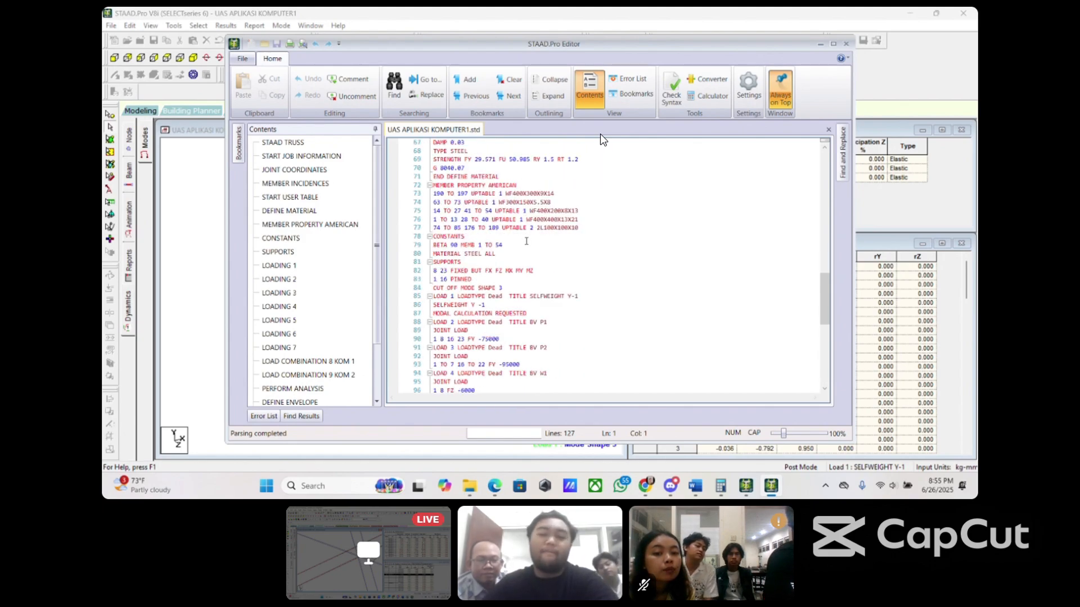